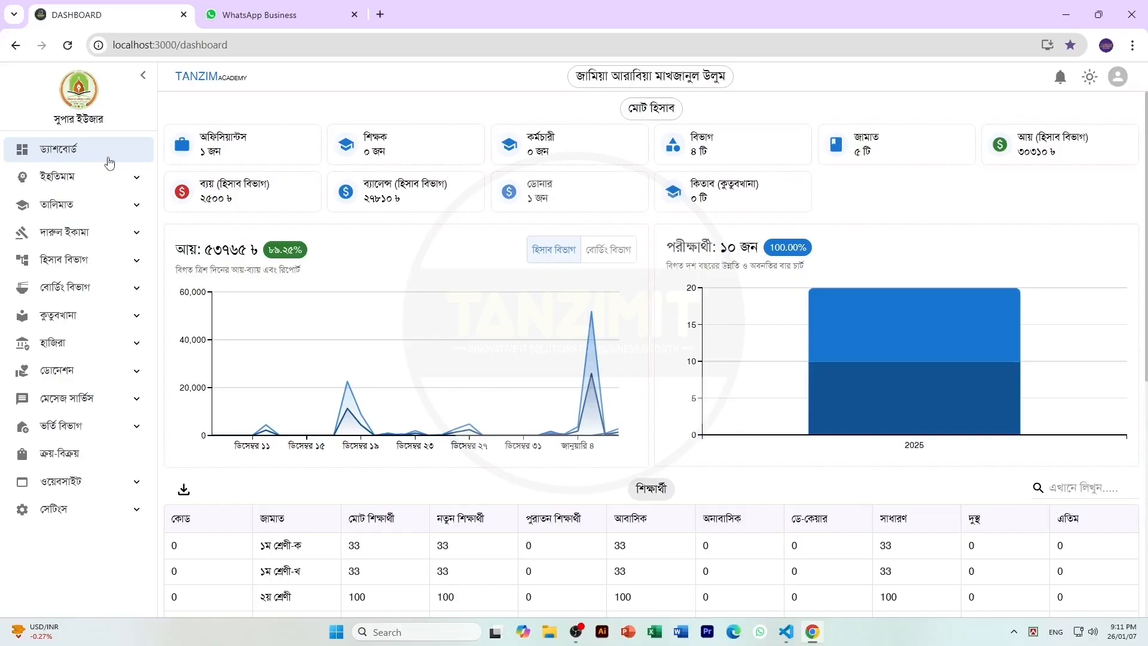
Open the বাবদ পরিবর্তন page of the হিসাব বিভাগ section.
{"action": "left_click", "coordinate": [83, 267]}
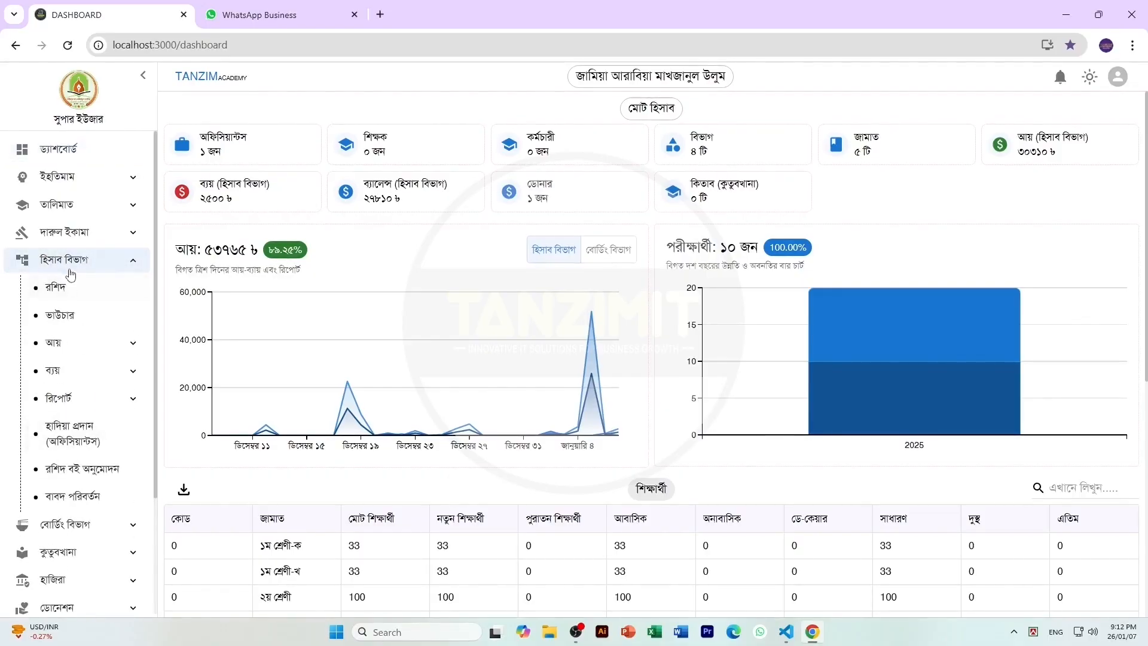
{"action": "left_click", "coordinate": [71, 273]}
{"action": "left_click", "coordinate": [71, 272]}
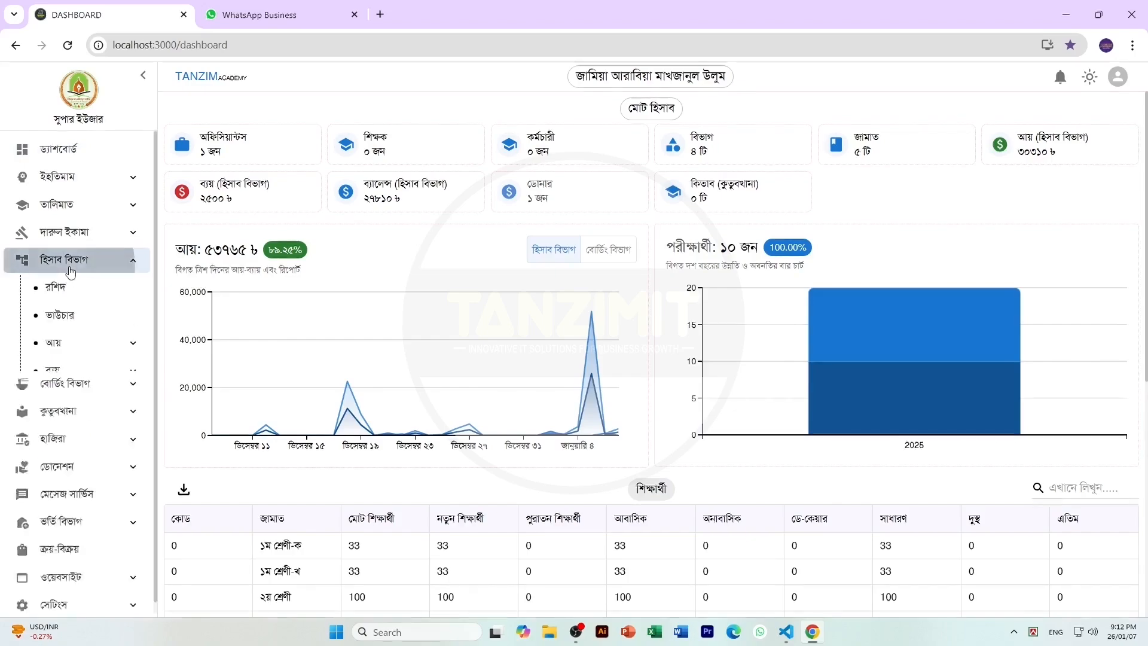
{"action": "scroll", "coordinate": [72, 299], "scroll_direction": "down", "scroll_amount": 1}
{"action": "left_click", "coordinate": [84, 425]}
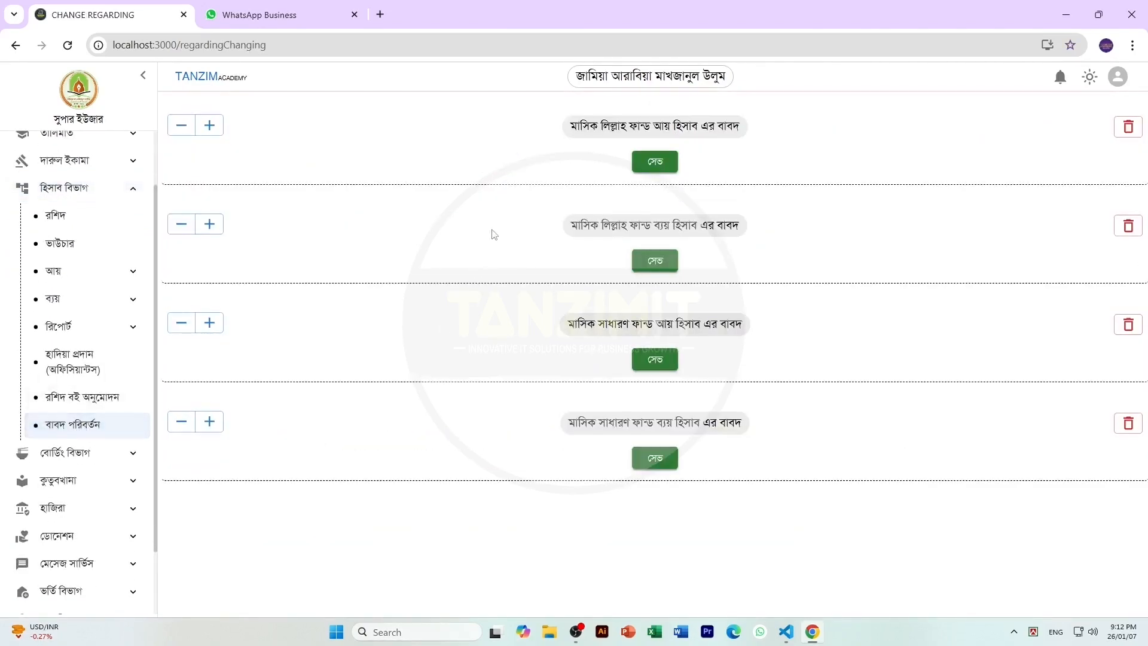
Examine the income and expense headings of the লিল্লাহ ফান্ড and সাধারণ ফান্ড.
{"action": "double_click", "coordinate": [615, 126]}
{"action": "left_click_drag", "start_coordinate": [636, 122], "coordinate": [651, 126]}
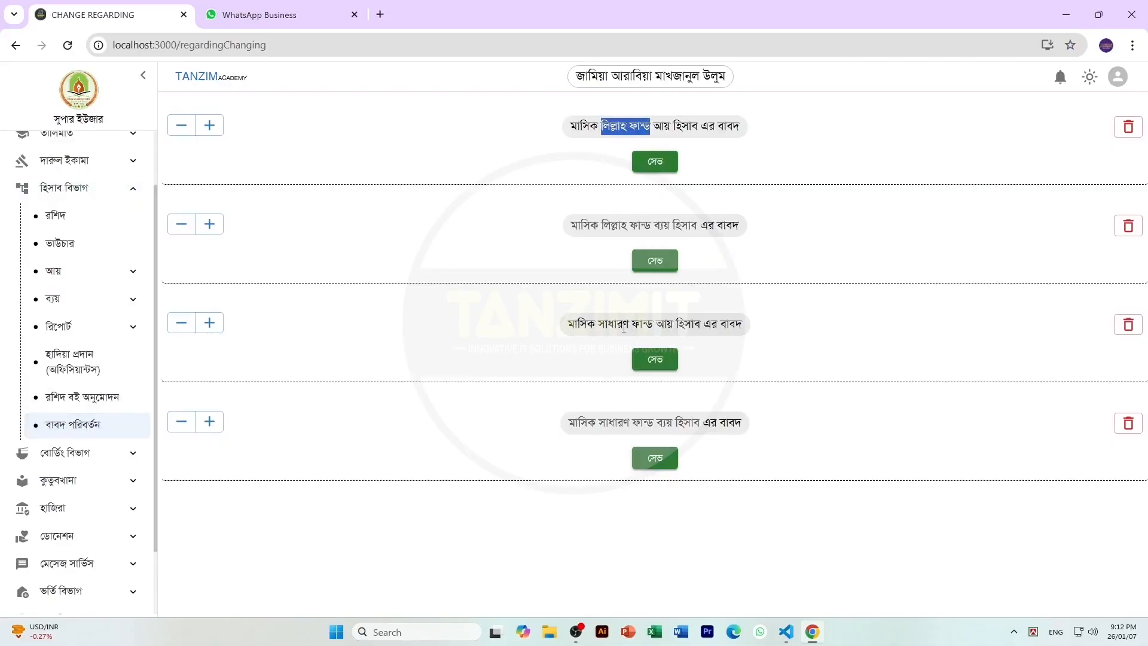
{"action": "left_click_drag", "start_coordinate": [598, 326], "coordinate": [653, 326]}
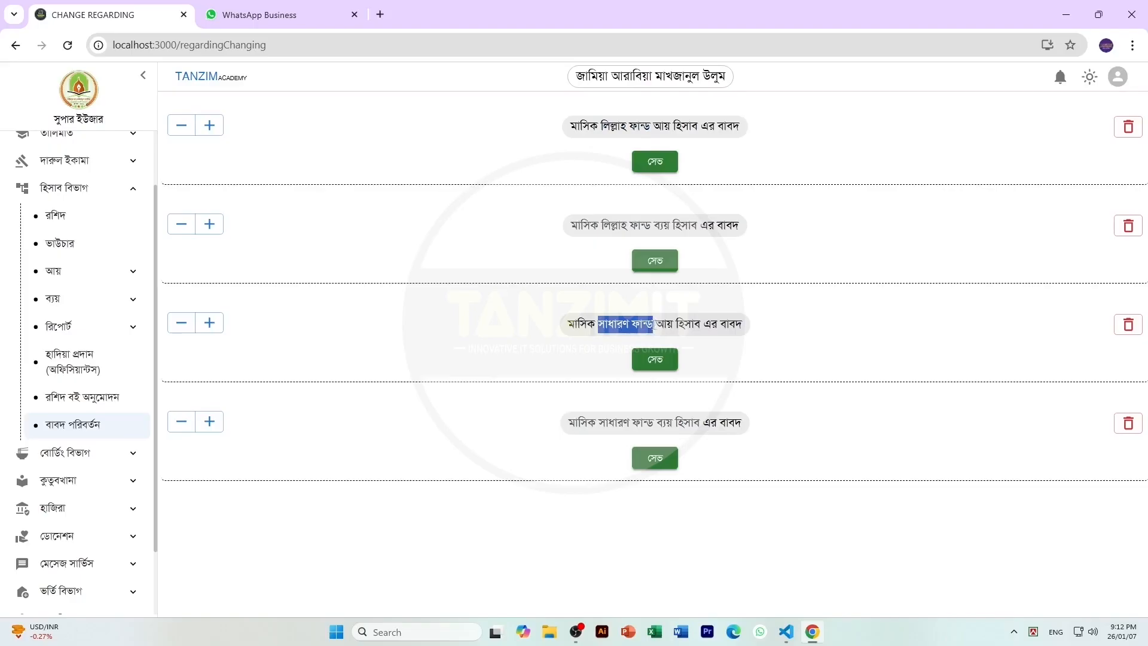
{"action": "left_click_drag", "start_coordinate": [602, 125], "coordinate": [647, 126]}
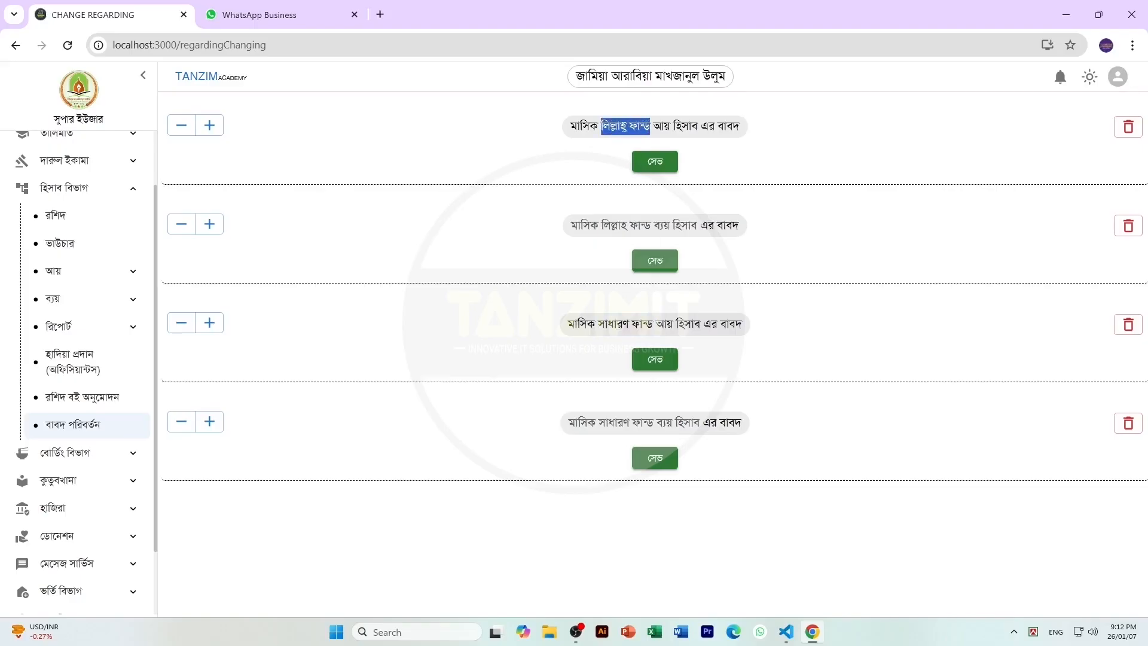
{"action": "left_click", "coordinate": [612, 126]}
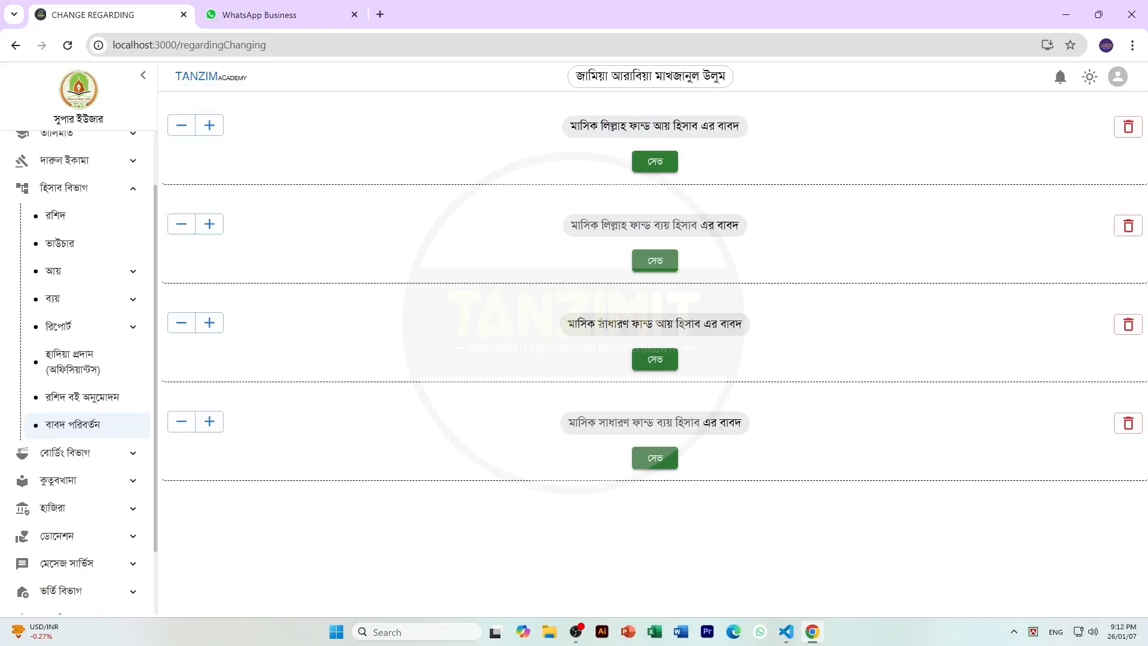
{"action": "left_click_drag", "start_coordinate": [599, 323], "coordinate": [651, 324]}
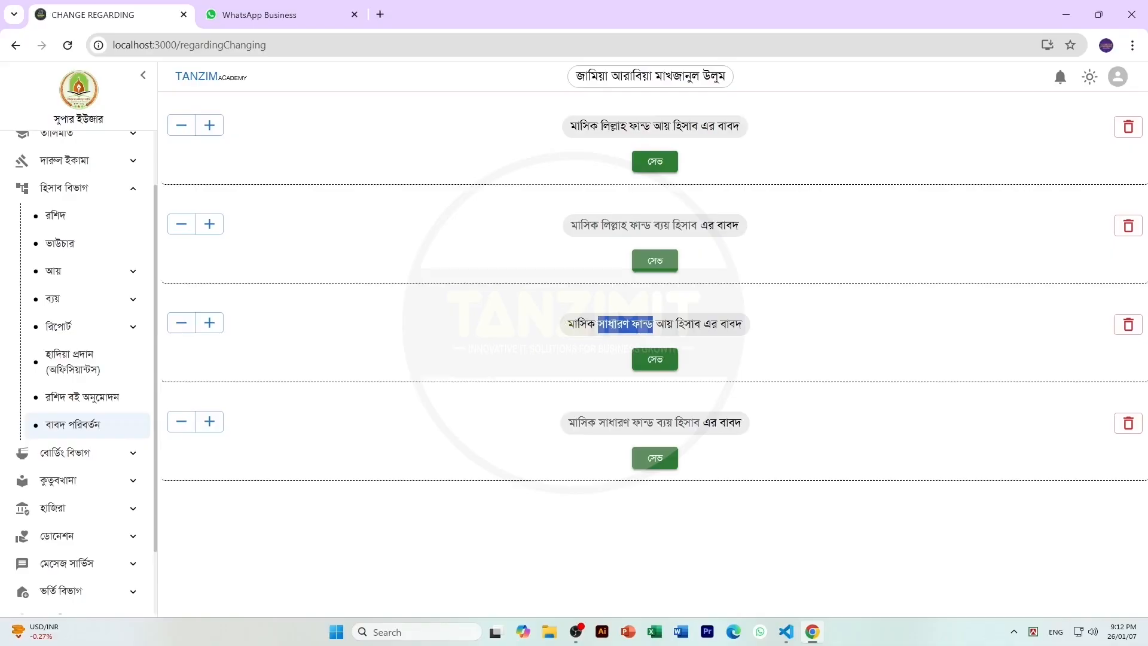
{"action": "left_click", "coordinate": [577, 129]}
{"action": "left_click_drag", "start_coordinate": [577, 129], "coordinate": [741, 127]}
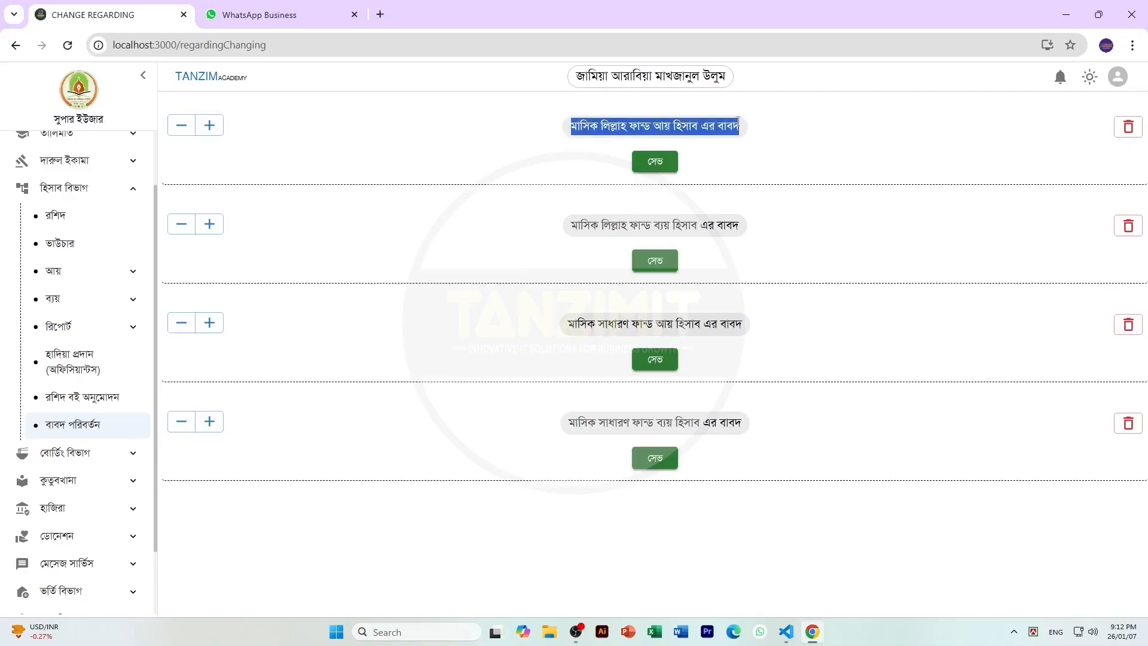
{"action": "left_click_drag", "start_coordinate": [573, 228], "coordinate": [743, 229]}
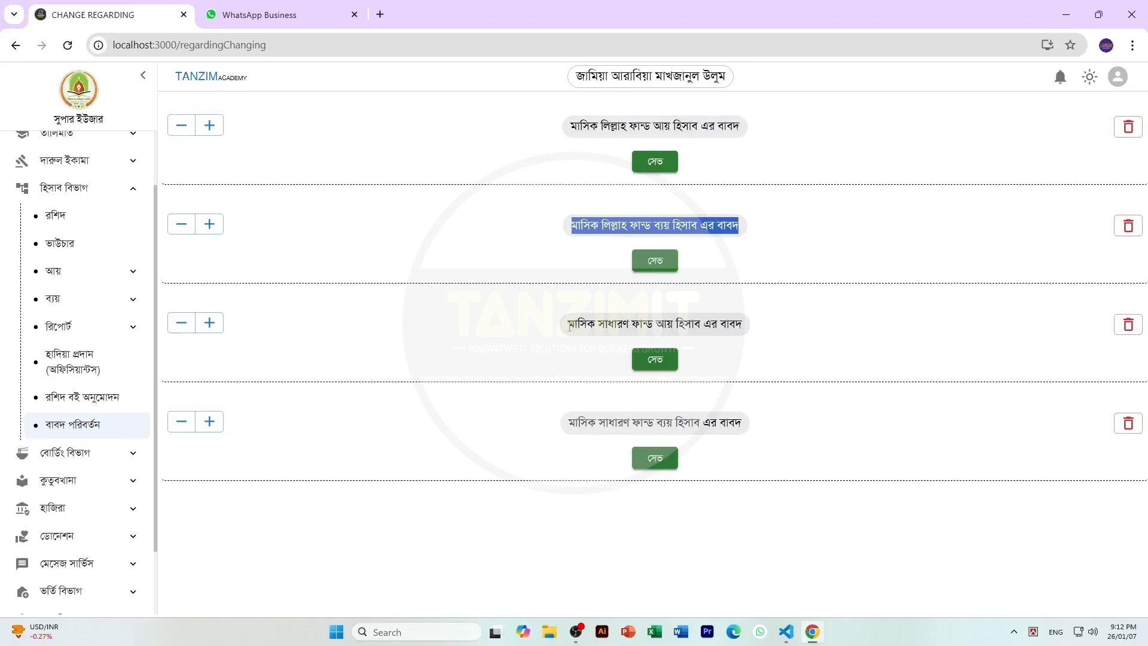
{"action": "left_click_drag", "start_coordinate": [570, 327], "coordinate": [748, 322]}
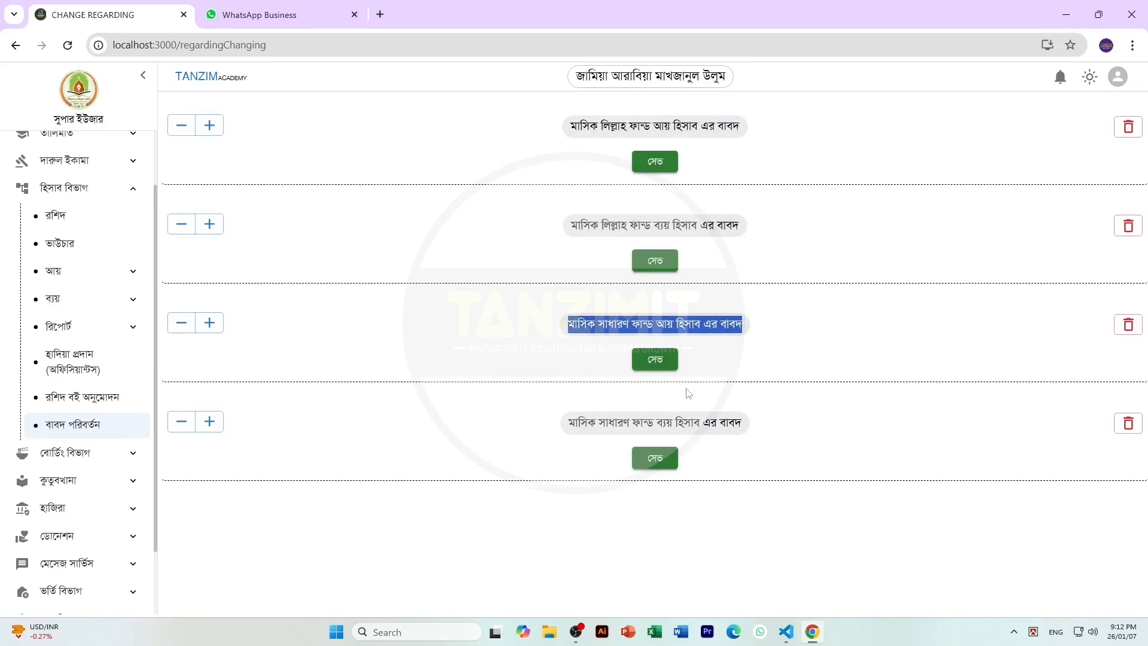
{"action": "left_click_drag", "start_coordinate": [570, 426], "coordinate": [741, 424]}
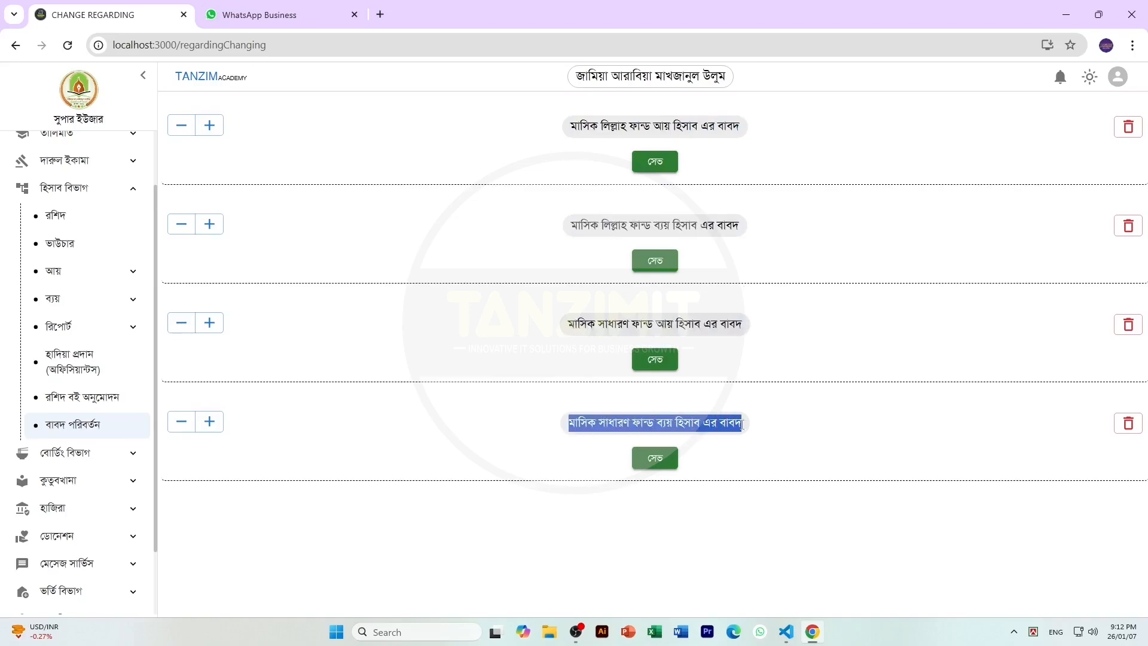
{"action": "left_click", "coordinate": [776, 428]}
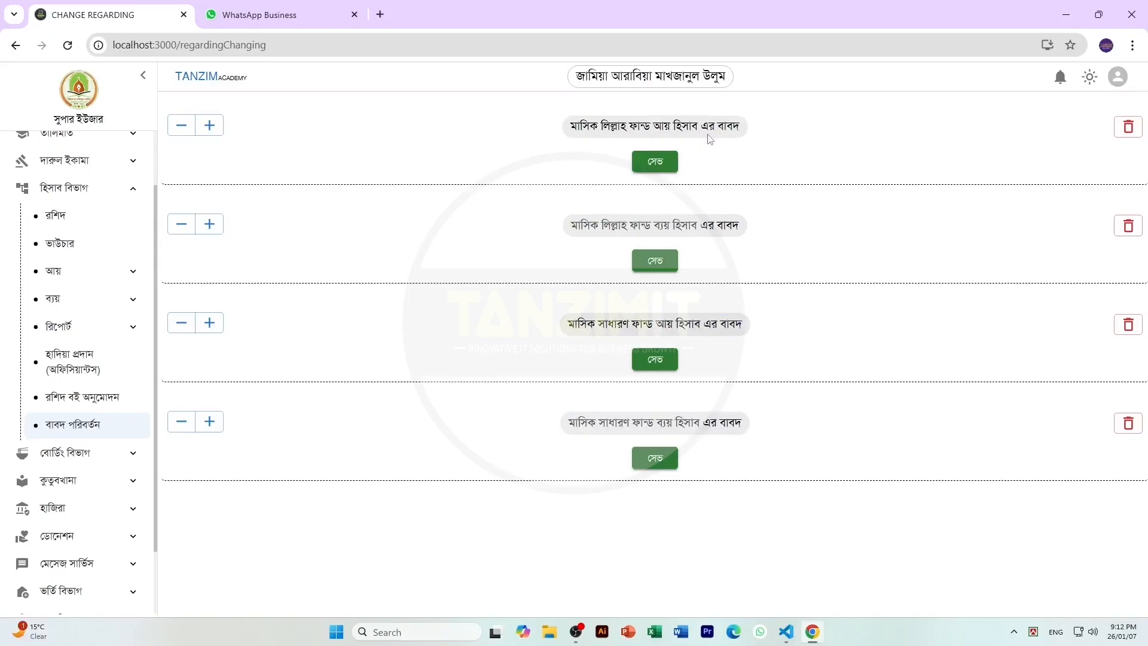
Add two entries, যাকাত and সাদকা, to the মাসিক লিল্লাহ ফান্ড আয় হিসাব and save that block.
{"action": "left_click", "coordinate": [210, 125]}
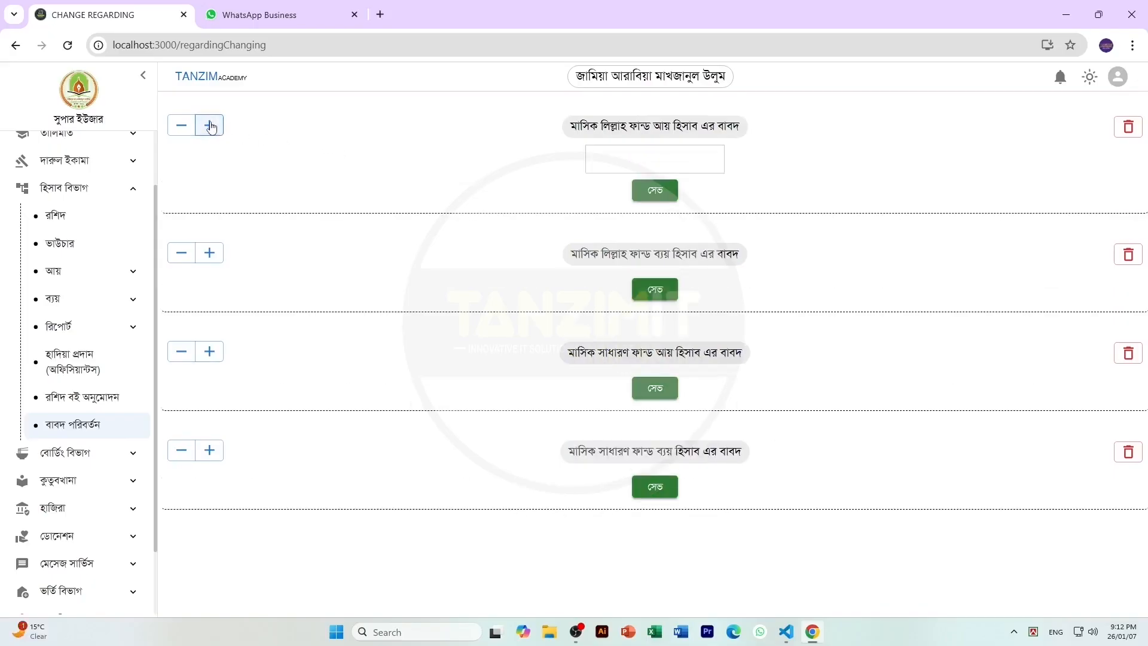
{"action": "left_click", "coordinate": [210, 126]}
{"action": "mouse_move", "coordinate": [606, 161]}
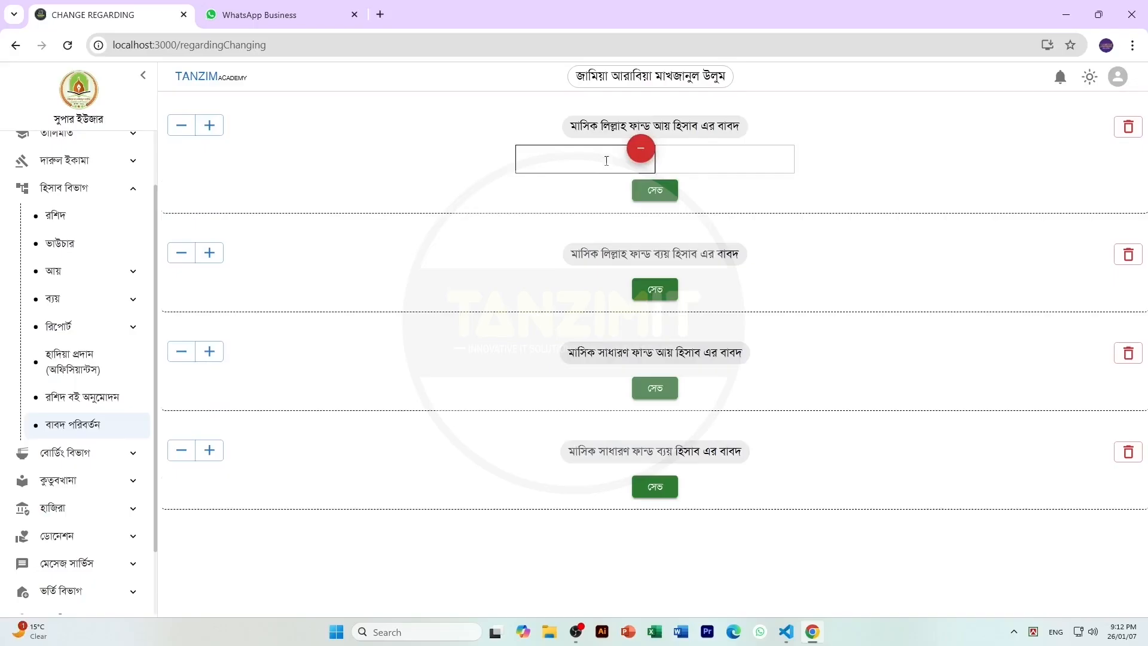
{"action": "left_click", "coordinate": [555, 165]}
{"action": "type", "text": "w"}
{"action": "key", "text": "BackSpace"}
{"action": "key", "text": "ctrl+alt+v"}
{"action": "type", "text": "যাকাত"}
{"action": "left_click", "coordinate": [703, 160]}
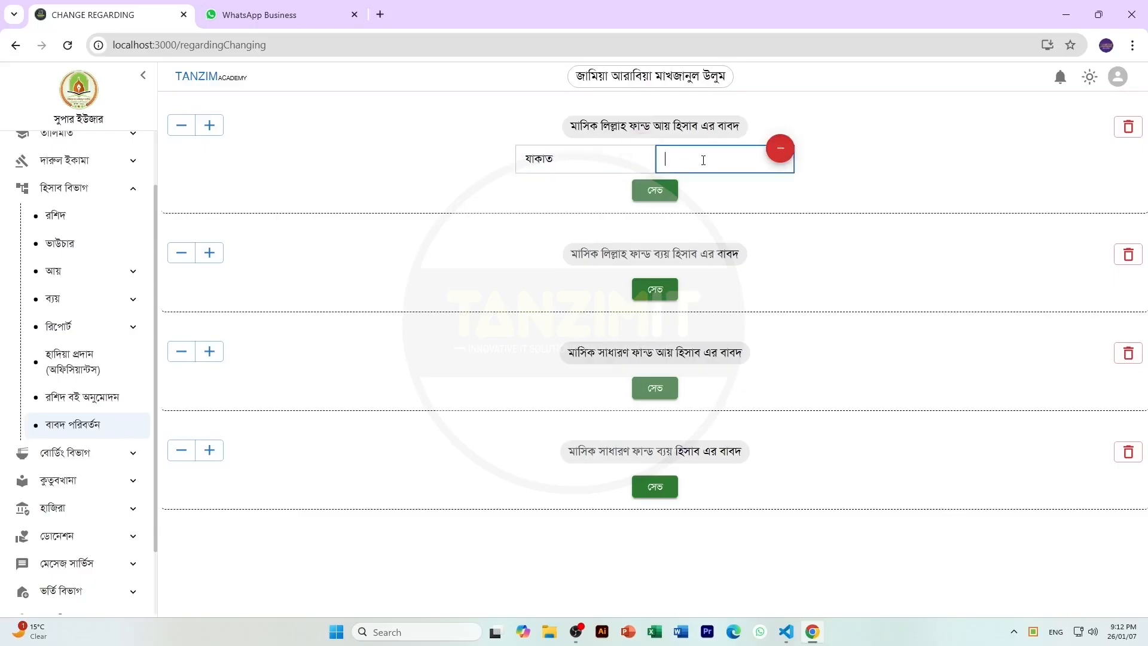
{"action": "type", "text": "সাদা"}
{"action": "type", "text": "কা"}
{"action": "left_click", "coordinate": [658, 192]}
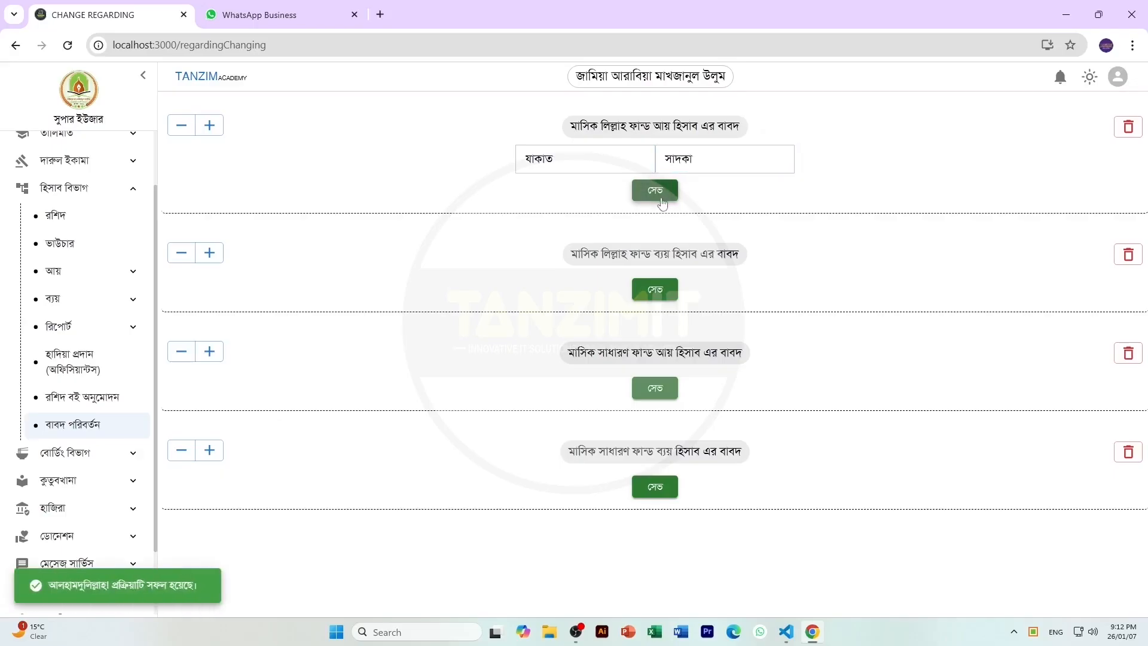
Add two entries, চাউল ক্রয় and ডাউল ক্রয়, to the মাসিক লিল্লাহ ফান্ড ব্যয় হিসাব and save that block.
{"action": "left_click", "coordinate": [211, 253]}
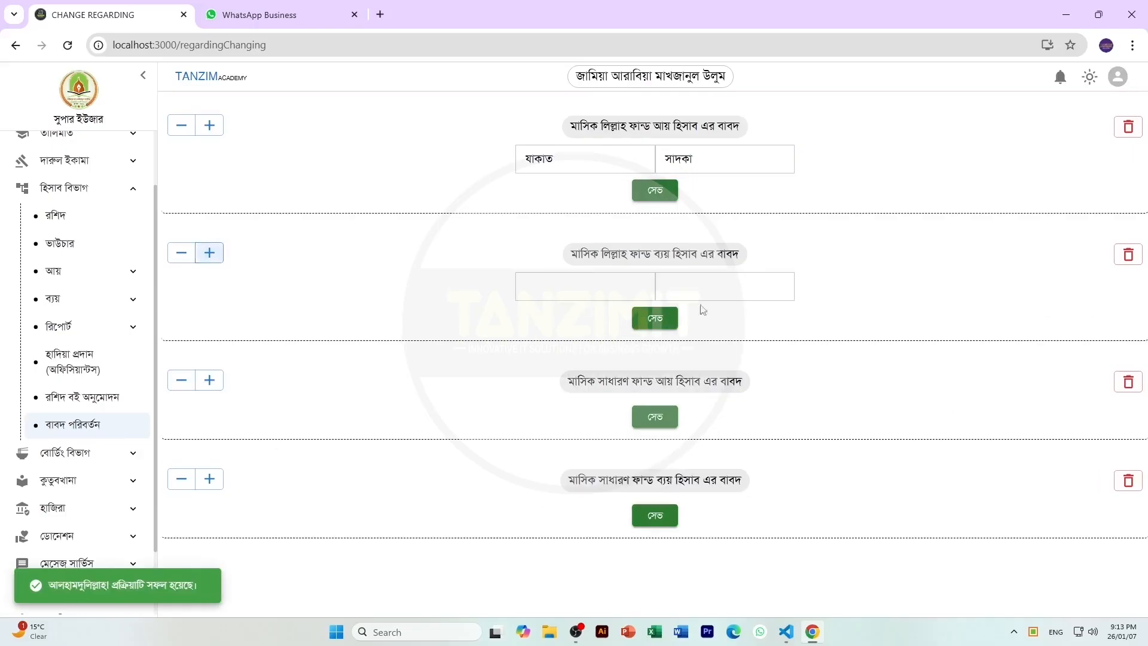
{"action": "left_click", "coordinate": [556, 290]}
{"action": "type", "text": "বোর্ডিং"}
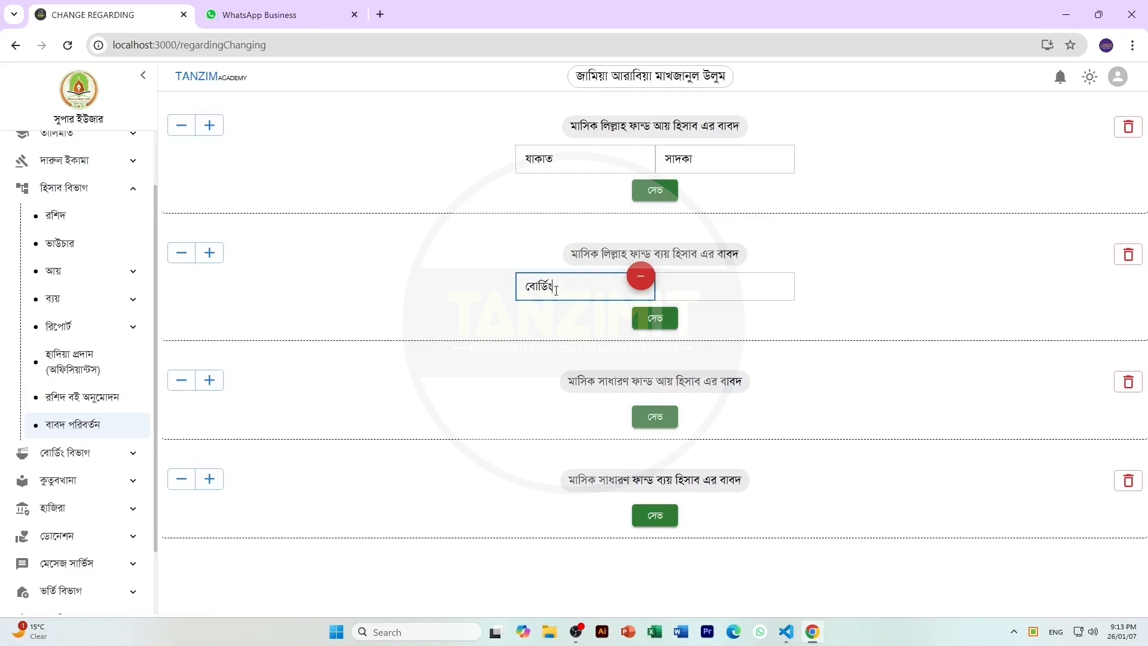
{"action": "key", "text": "BackSpace"}
{"action": "key", "text": "BackSpace"}
{"action": "key", "text": "BackSpace"}
{"action": "key", "text": "BackSpace"}
{"action": "key", "text": "BackSpace"}
{"action": "key", "text": "BackSpace"}
{"action": "key", "text": "BackSpace"}
{"action": "type", "text": "চাউল ক্রয়"}
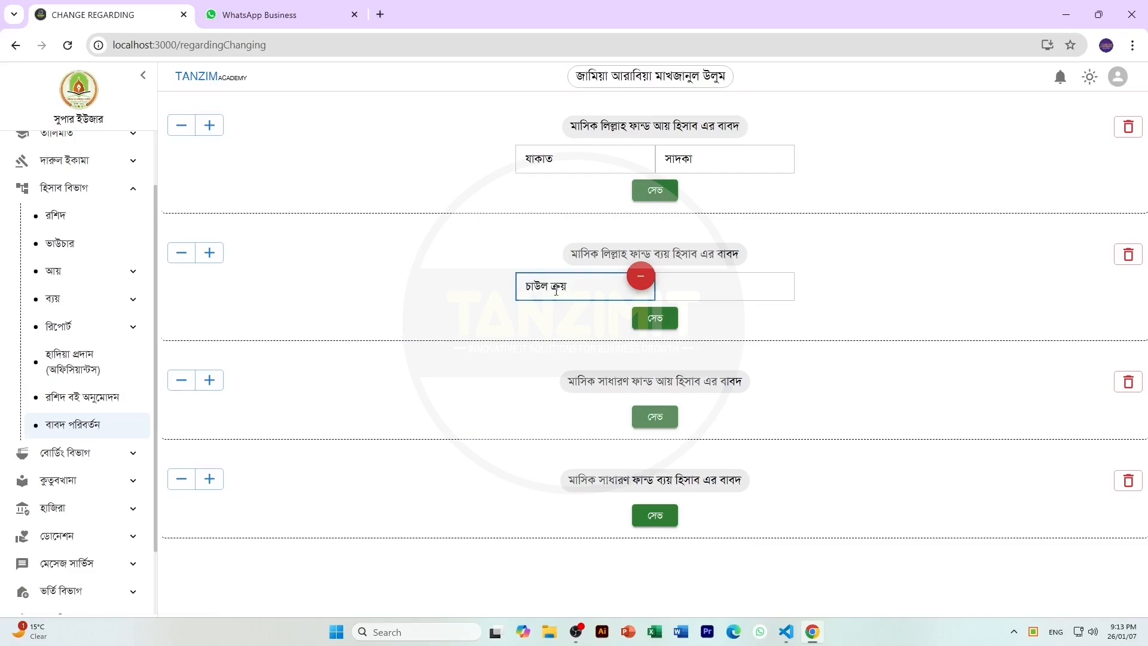
{"action": "left_click", "coordinate": [711, 281]}
{"action": "type", "text": "ডাউল ক্রয়"}
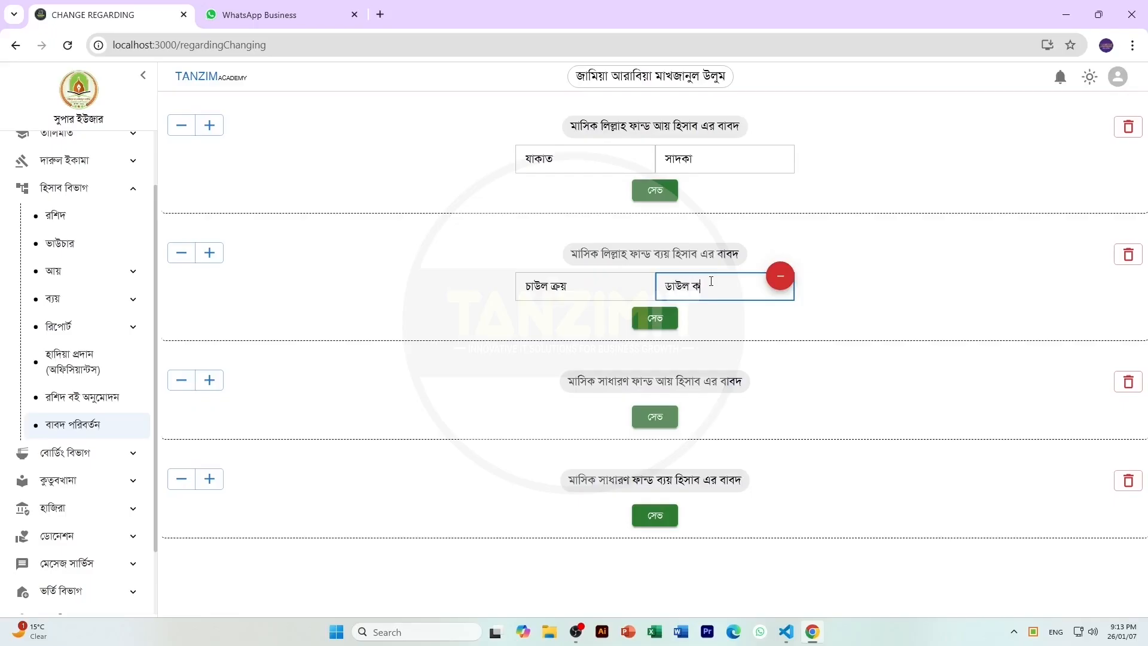
{"action": "left_click", "coordinate": [654, 319]}
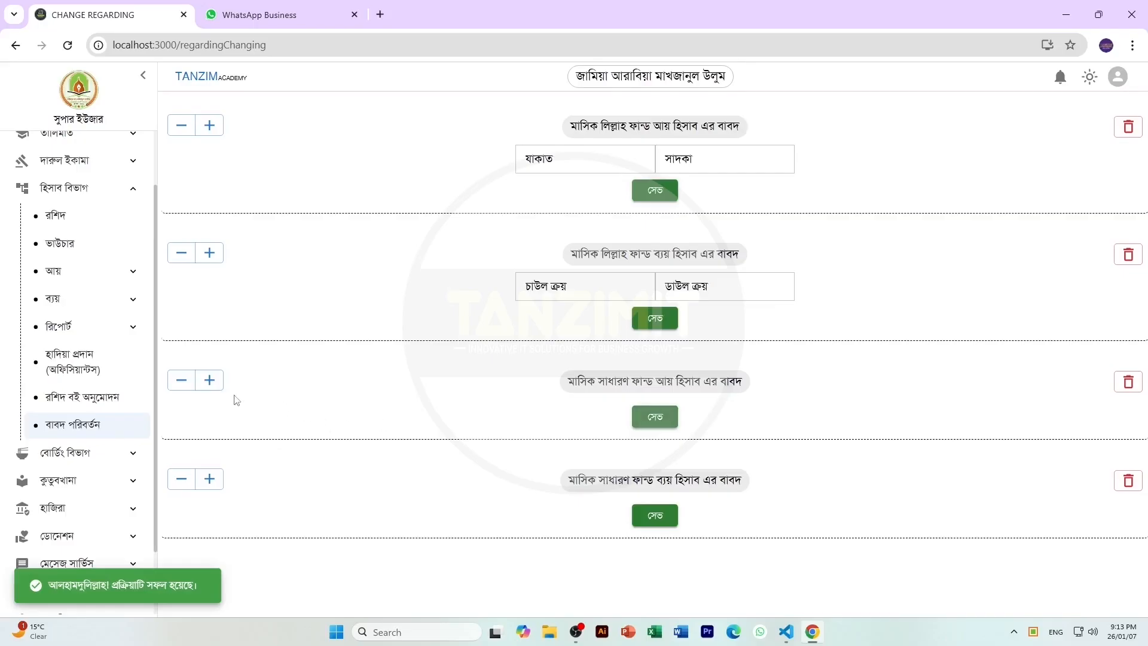
Add two entries, মাসিক বেতন and বিদ্যুৎ বিল, to the মাসিক সাধারণ ফান্ড আয় হিসাব and save that block.
{"action": "left_click", "coordinate": [209, 380]}
{"action": "left_click", "coordinate": [568, 418]}
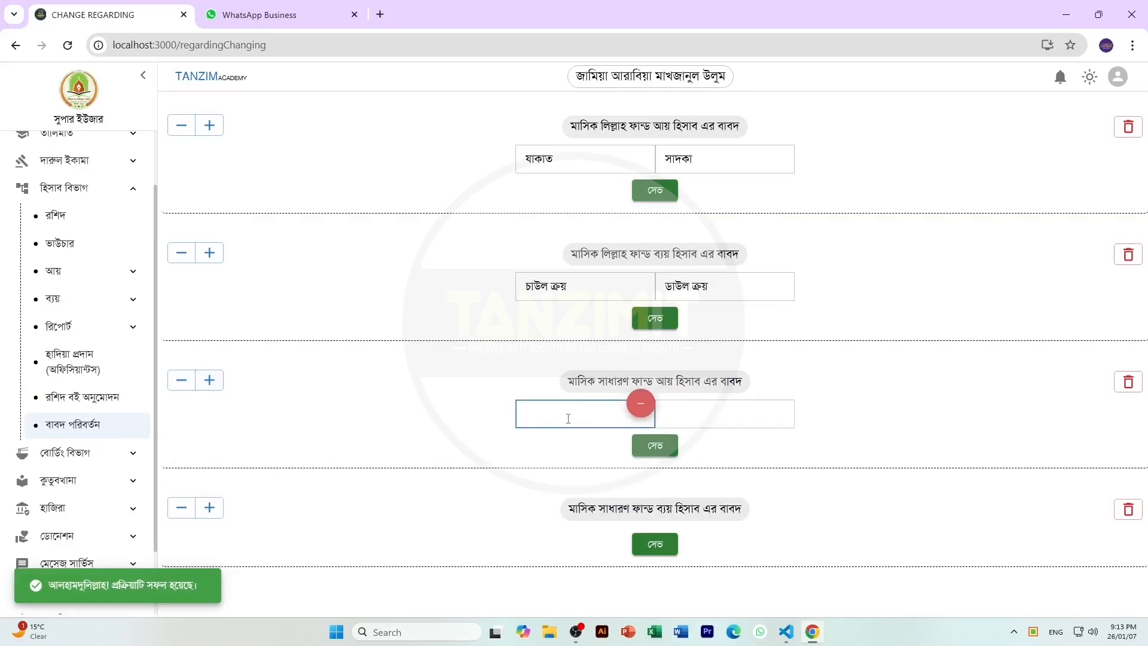
{"action": "type", "text": "মাসিক বেতন"}
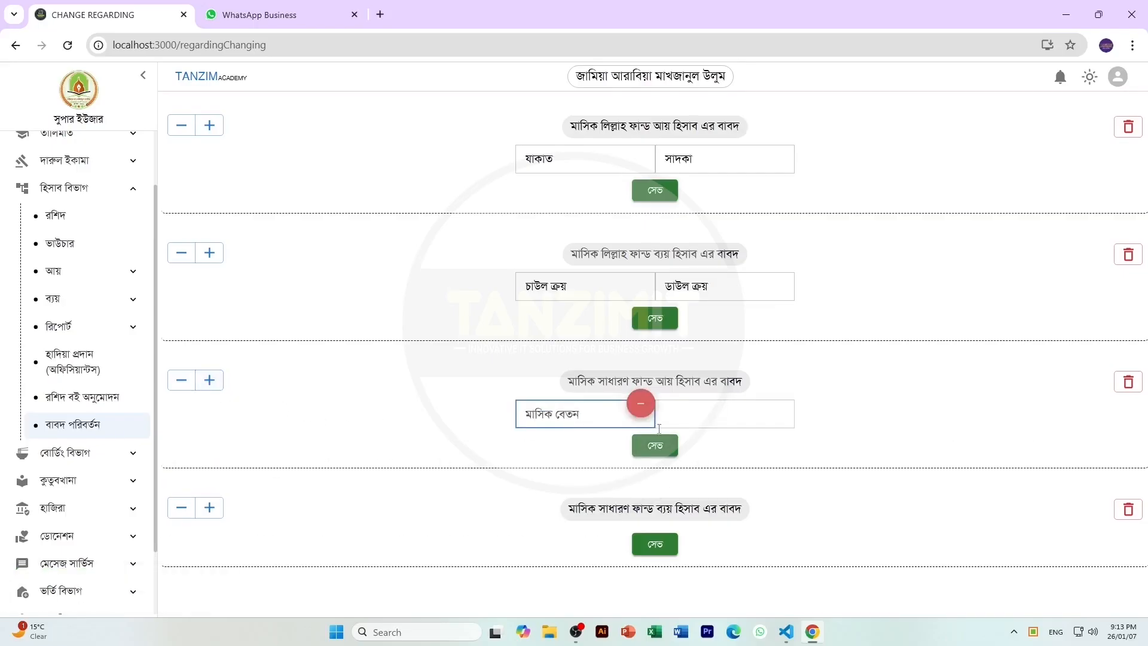
{"action": "left_click", "coordinate": [709, 419]}
{"action": "type", "text": "বিদ"}
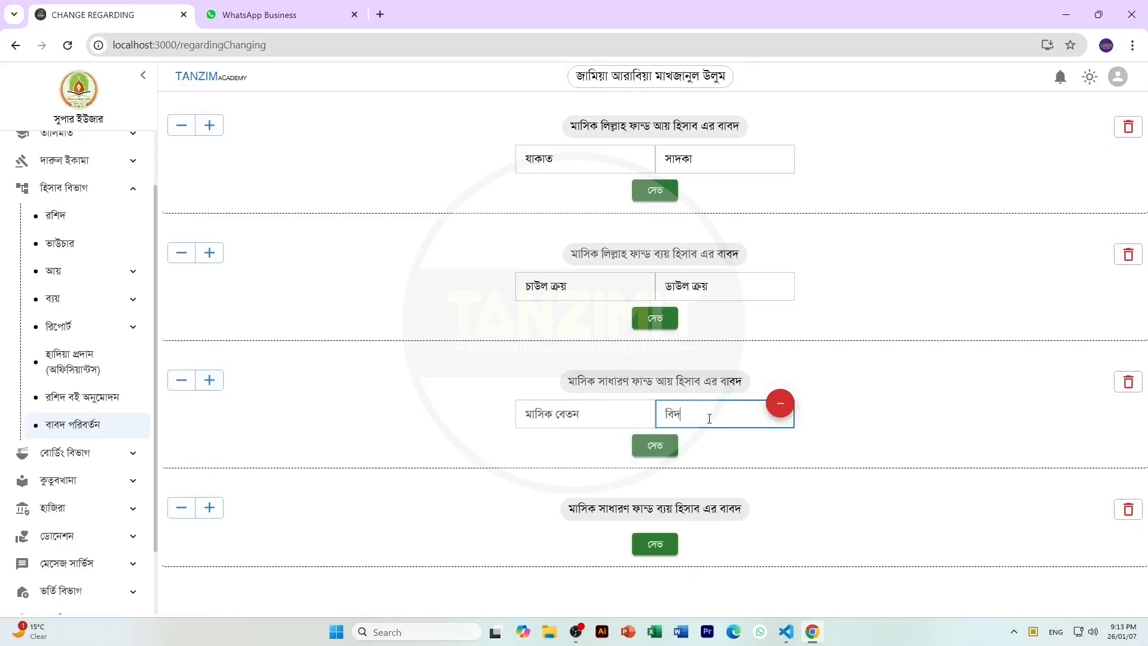
{"action": "type", "text": "্যুৎ বিল"}
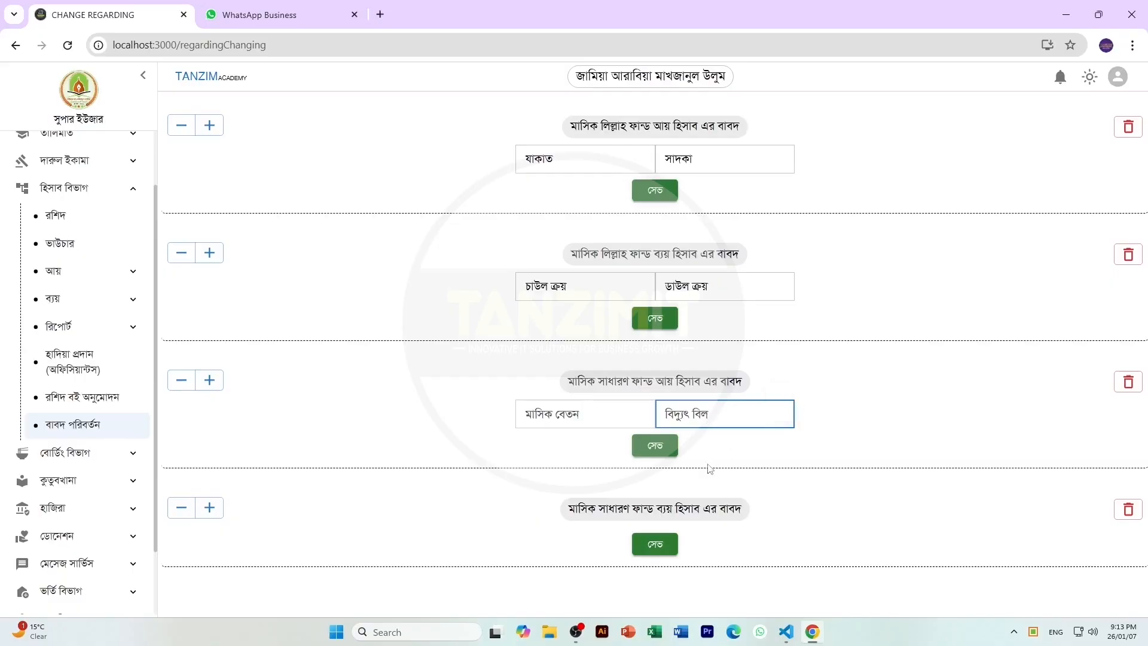
{"action": "left_click", "coordinate": [655, 449]}
Add two entries, মেহমানদারি and গাড়ি ভাড়া, to the মাসিক সাধারণ ফান্ড ব্যয় হিসাব and save that block.
{"action": "left_click", "coordinate": [209, 508]}
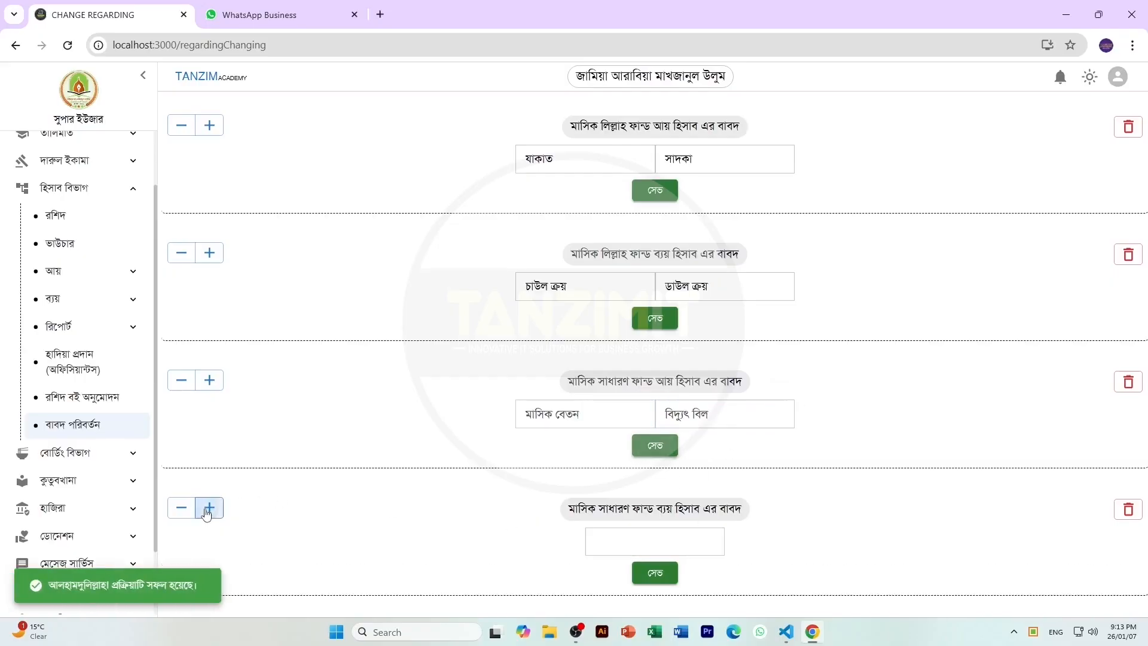
{"action": "left_click", "coordinate": [545, 544]}
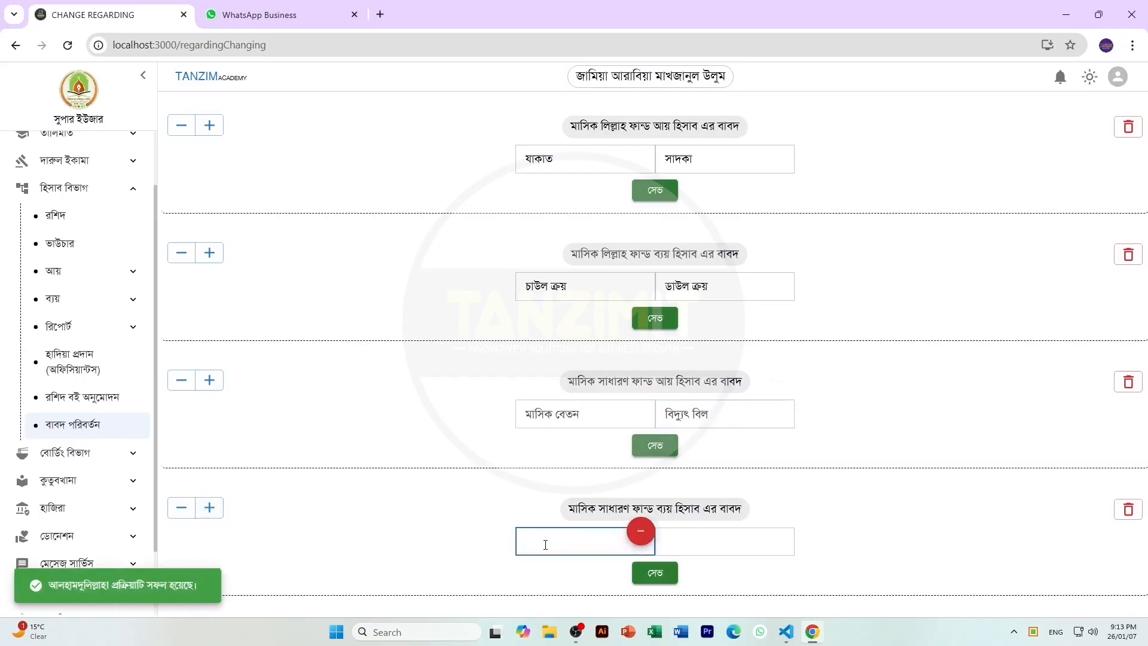
{"action": "type", "text": "বা"}
{"action": "key", "text": "BackSpace"}
{"action": "key", "text": "BackSpace"}
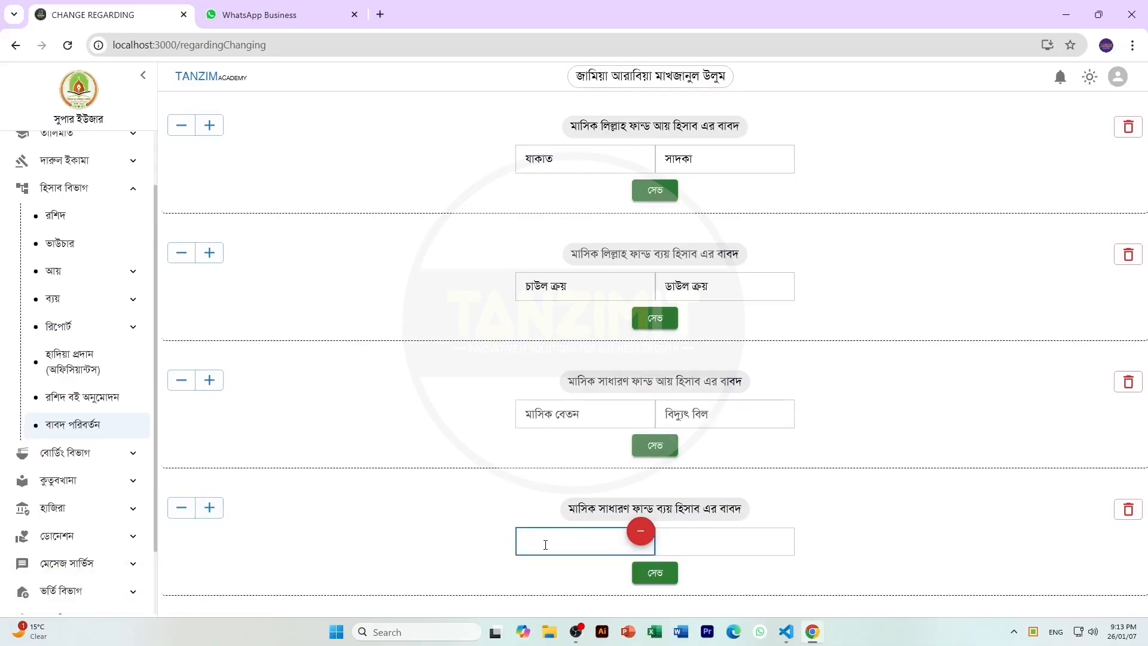
{"action": "type", "text": "খাতা ক্র"}
{"action": "key", "text": "BackSpace"}
{"action": "key", "text": "BackSpace"}
{"action": "key", "text": "BackSpace"}
{"action": "key", "text": "BackSpace"}
{"action": "key", "text": "BackSpace"}
{"action": "key", "text": "BackSpace"}
{"action": "key", "text": "BackSpace"}
{"action": "type", "text": "মেহ্মানদারি"}
{"action": "left_click", "coordinate": [721, 551]}
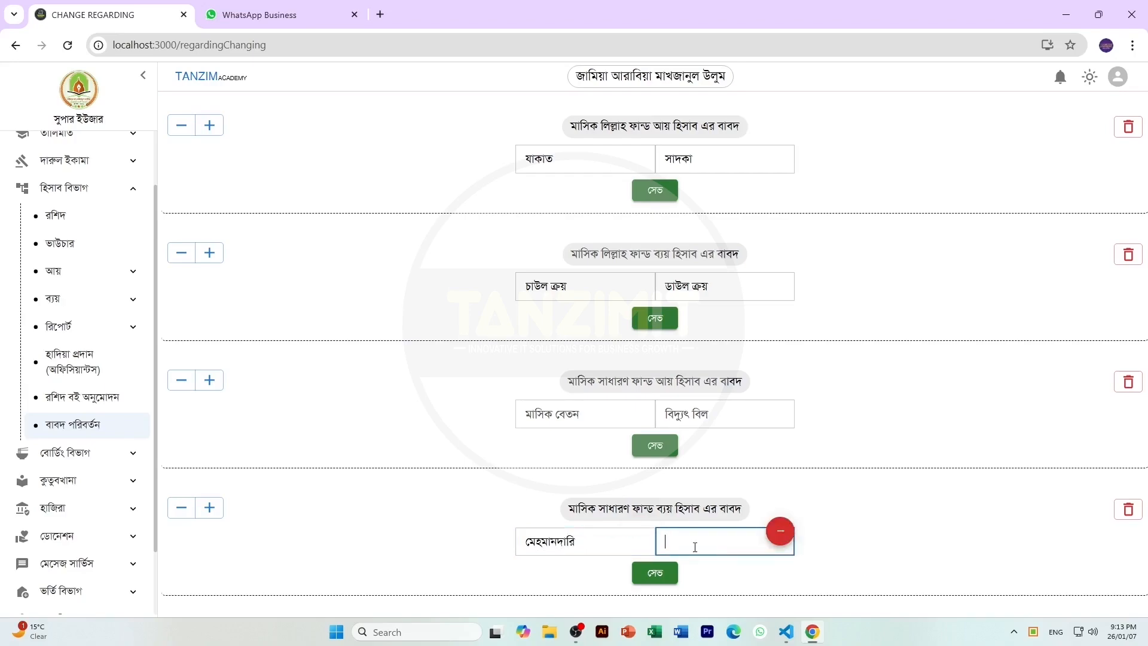
{"action": "type", "text": "গাড়ি ভাড়া"}
{"action": "left_click", "coordinate": [656, 572]}
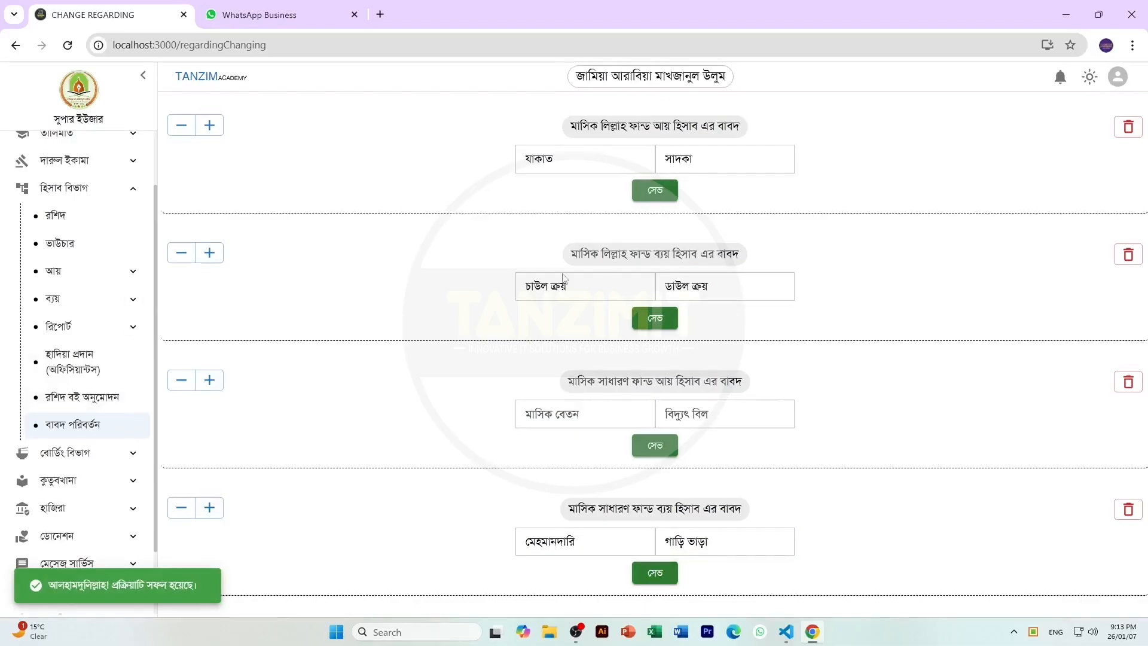
View the ফি ম্যানেজমেন্ট page of the বোর্ডিং বিভাগ and return to the বাবদ পরিবর্তন page of the হিসাব বিভাগ.
{"action": "left_click", "coordinate": [91, 188]}
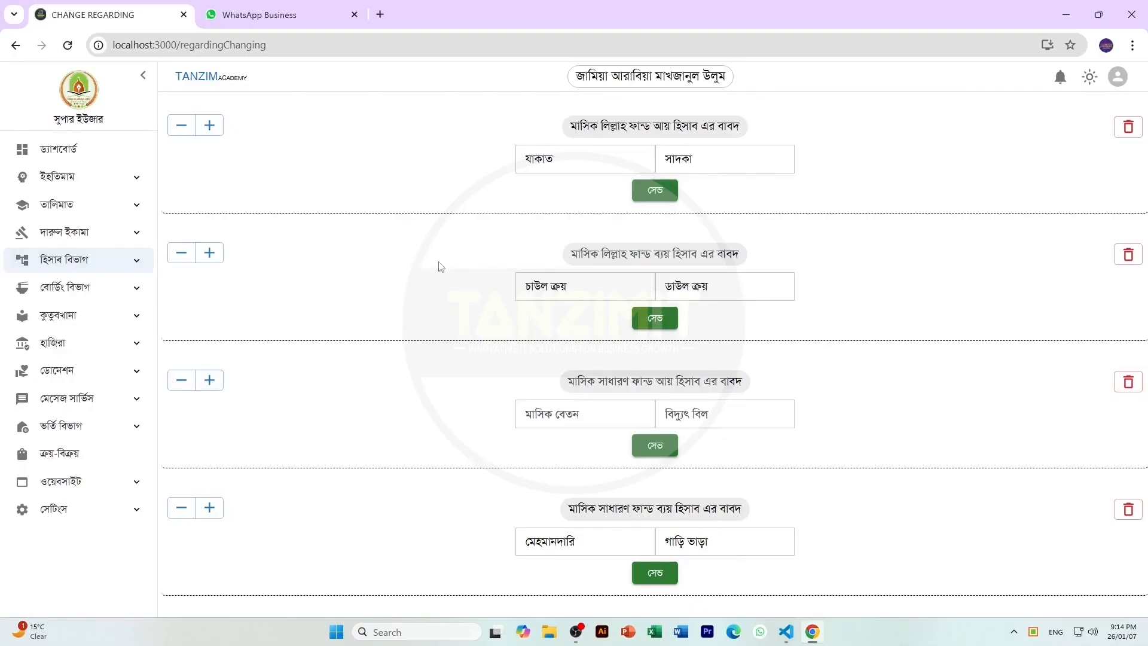
{"action": "left_click", "coordinate": [89, 290]}
{"action": "left_click", "coordinate": [84, 407]}
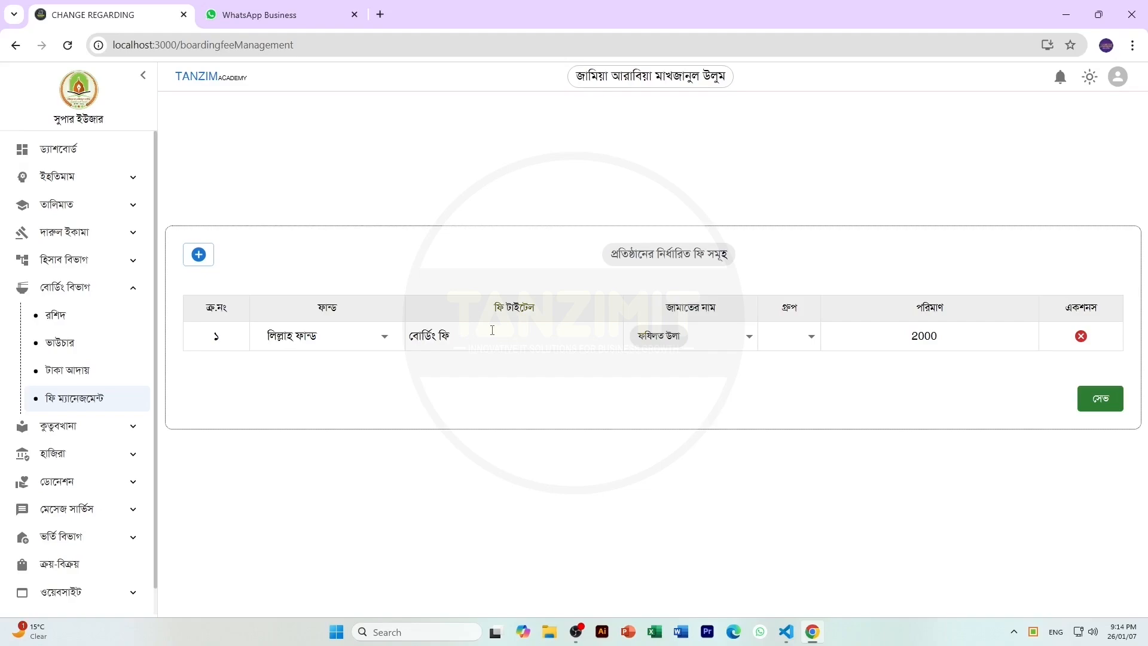
{"action": "left_click", "coordinate": [90, 260]}
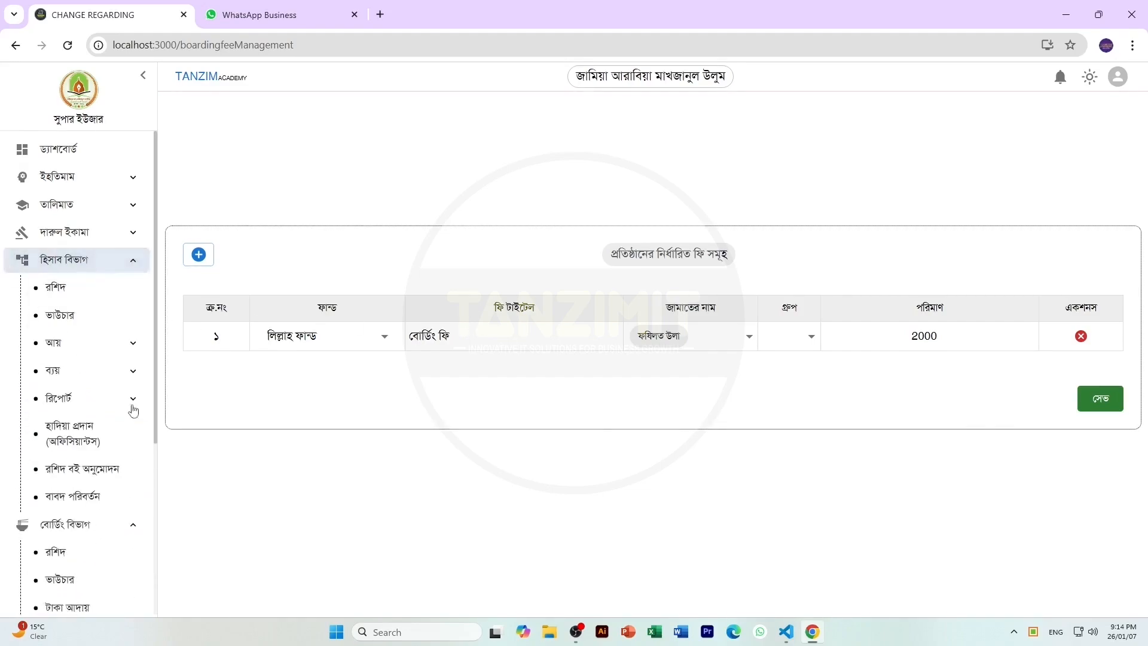
{"action": "left_click", "coordinate": [73, 496]}
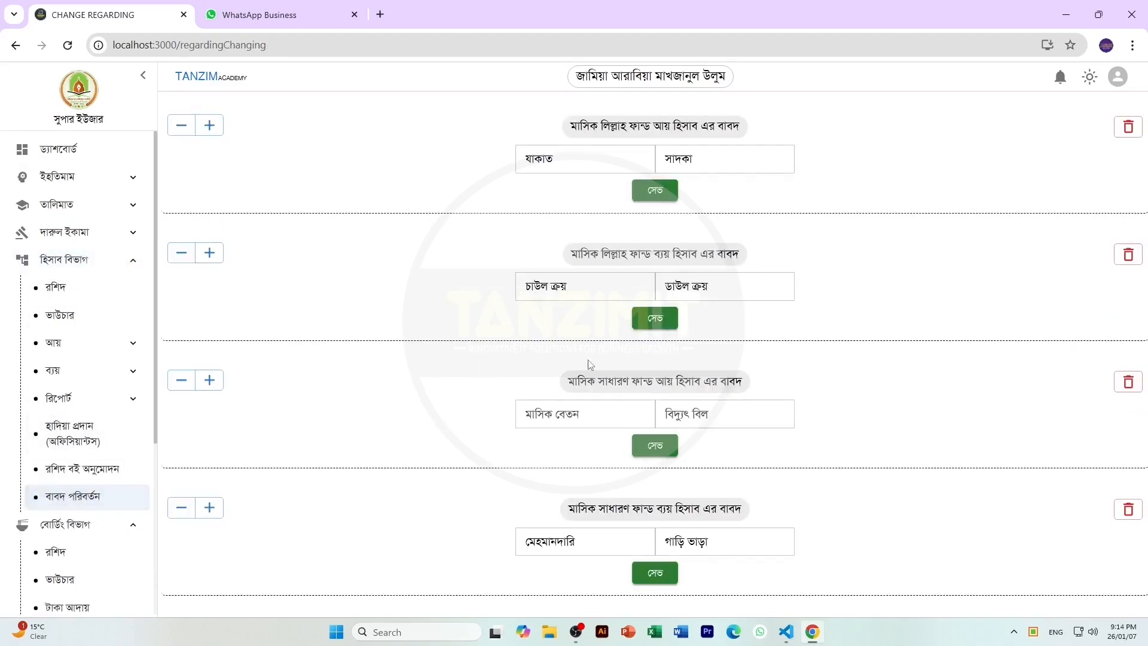
On the ফি ম্যানেজমেন্ট page of the বোর্ডিং বিভাগ, add a সাধারণ ফান্ড fee row titled মাসিক বেতন with amount 500.
{"action": "left_click", "coordinate": [64, 260]}
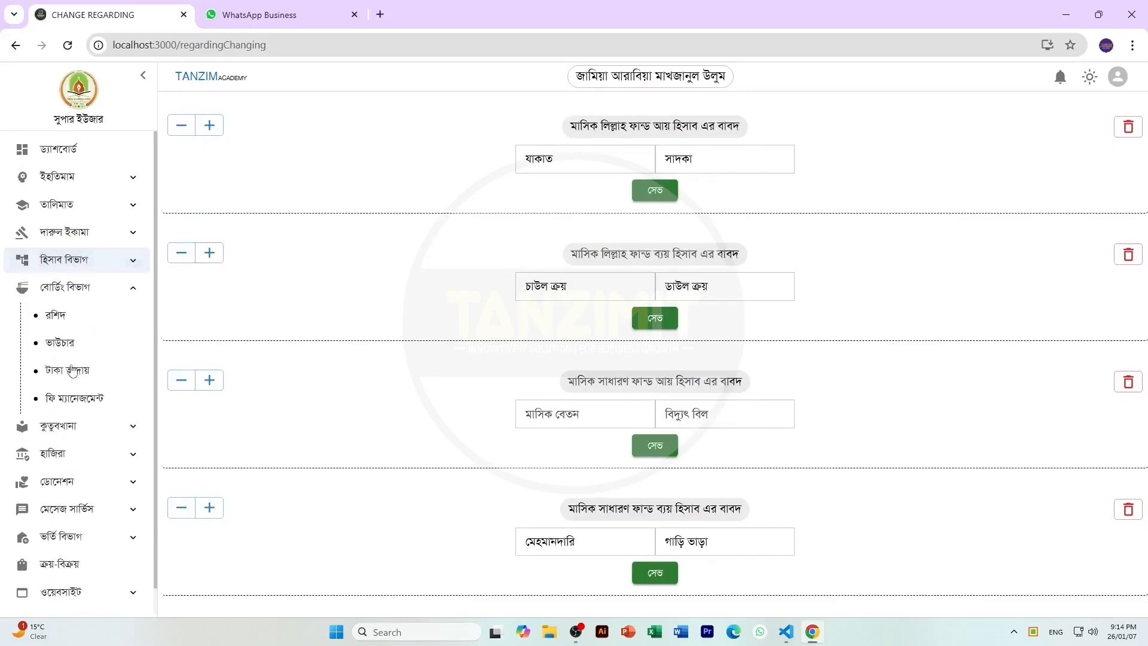
{"action": "left_click", "coordinate": [73, 397]}
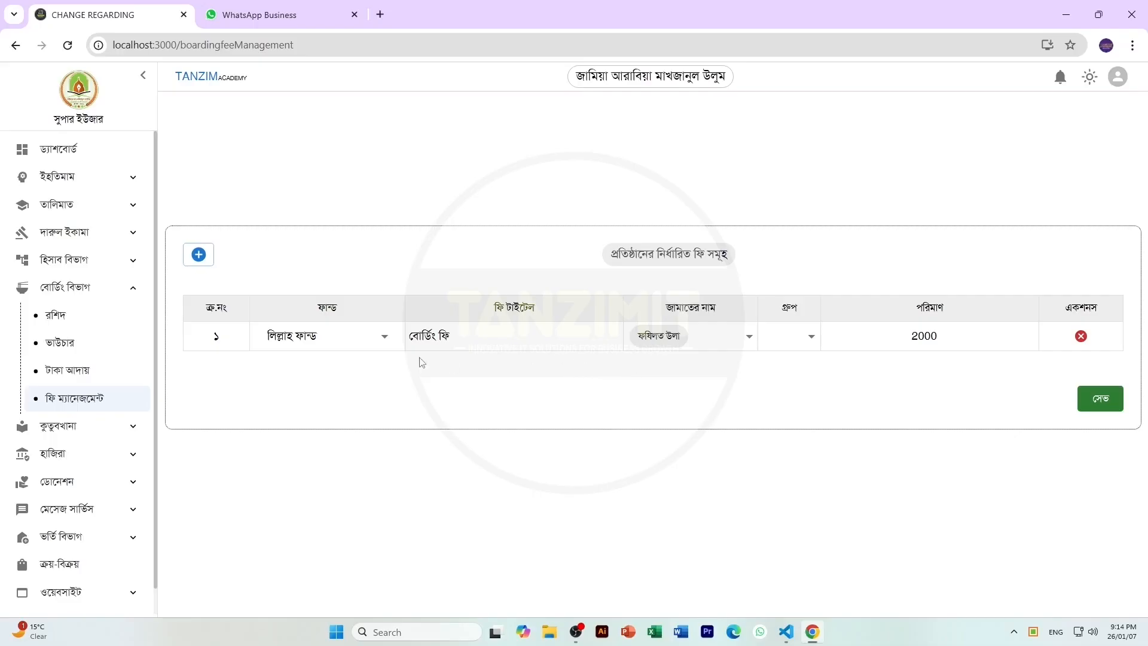
{"action": "left_click", "coordinate": [198, 255]}
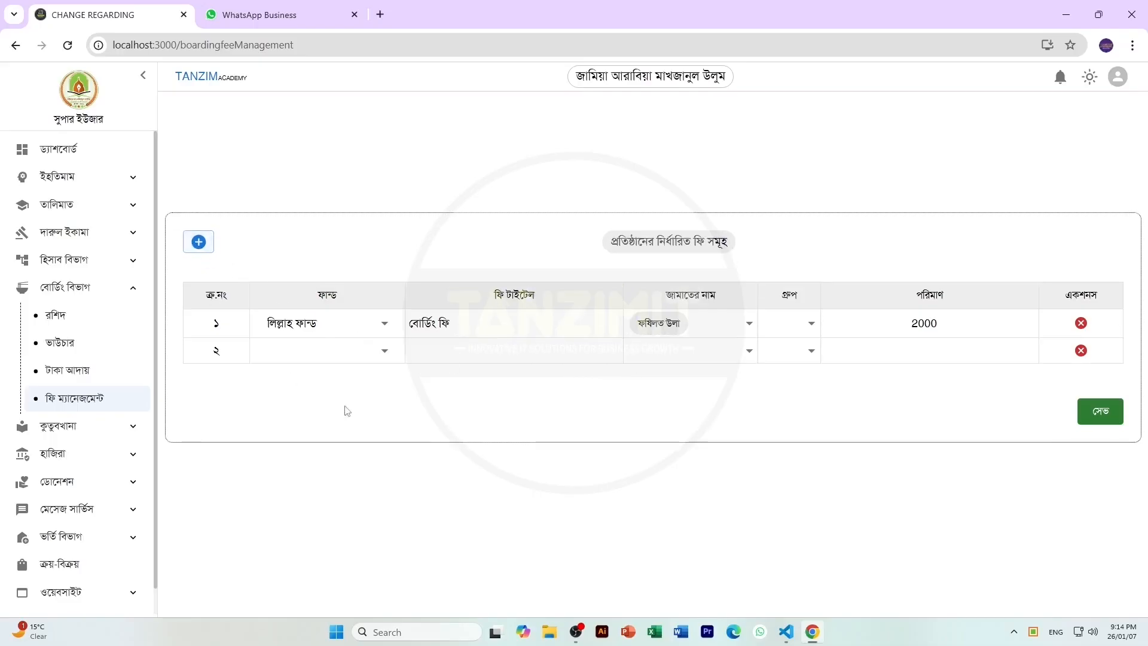
{"action": "left_click", "coordinate": [290, 355]}
{"action": "left_click", "coordinate": [305, 377]}
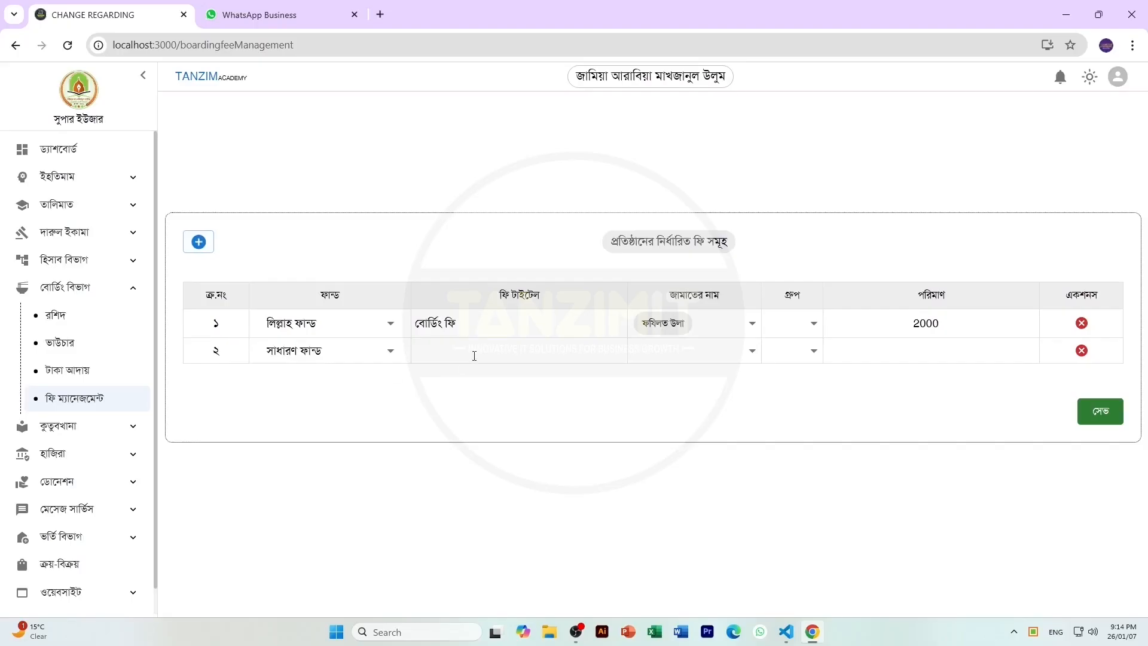
{"action": "left_click", "coordinate": [445, 356]}
{"action": "type", "text": "মাসিক বেতন"}
{"action": "left_click", "coordinate": [692, 357]}
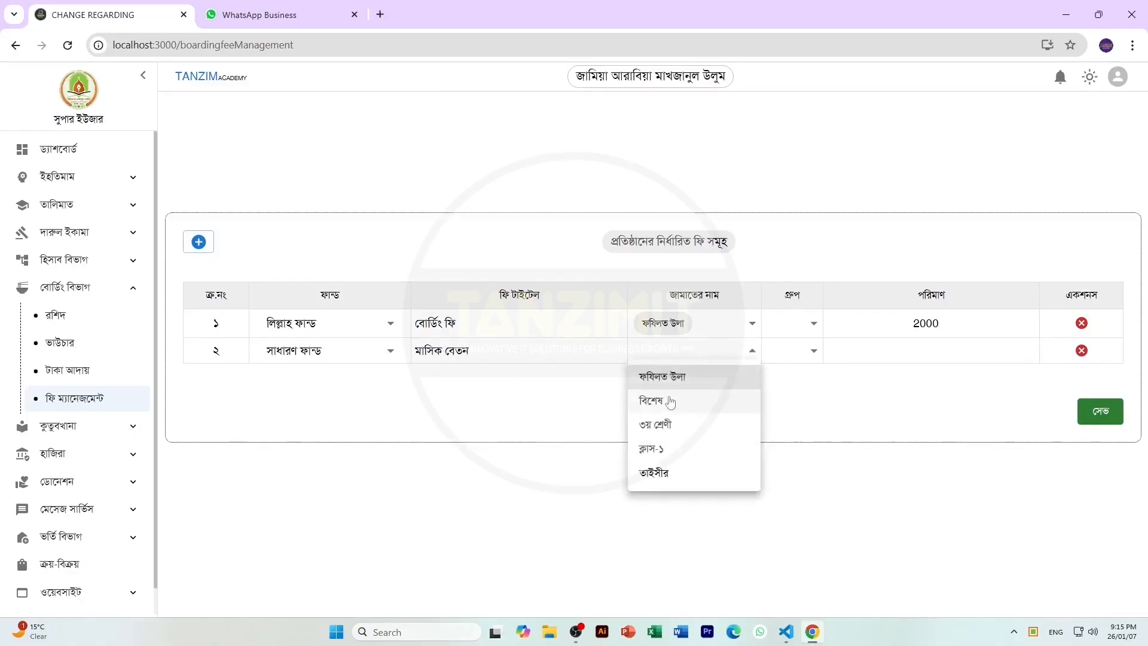
{"action": "left_click", "coordinate": [926, 350]}
{"action": "left_click", "coordinate": [926, 351]}
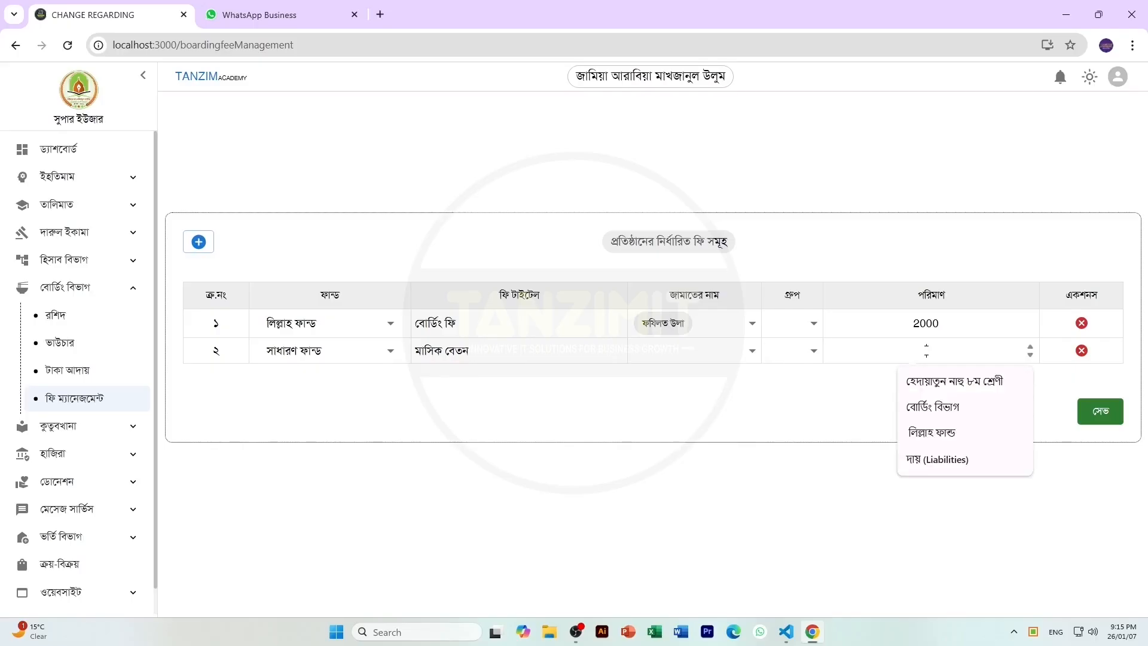
{"action": "type", "text": "500"}
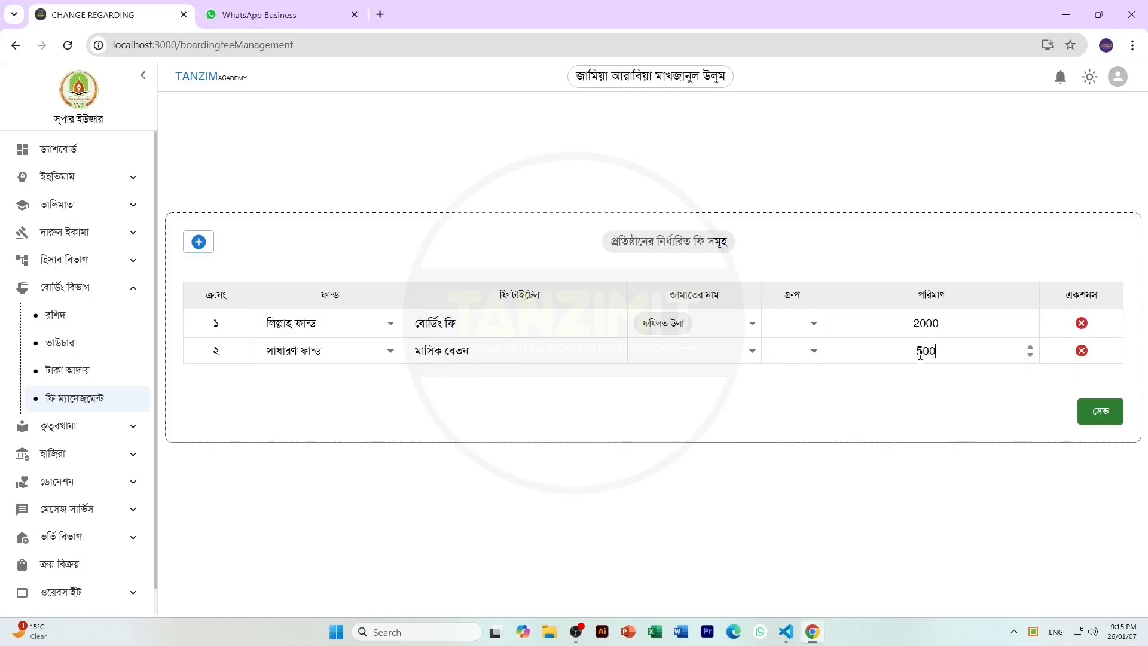
Assign the মাসিক বেতন fee to the classes ফযিলত উলা, বিশেষ and ৩য় শ্রেণী, and save the fee list.
{"action": "left_click", "coordinate": [680, 359]}
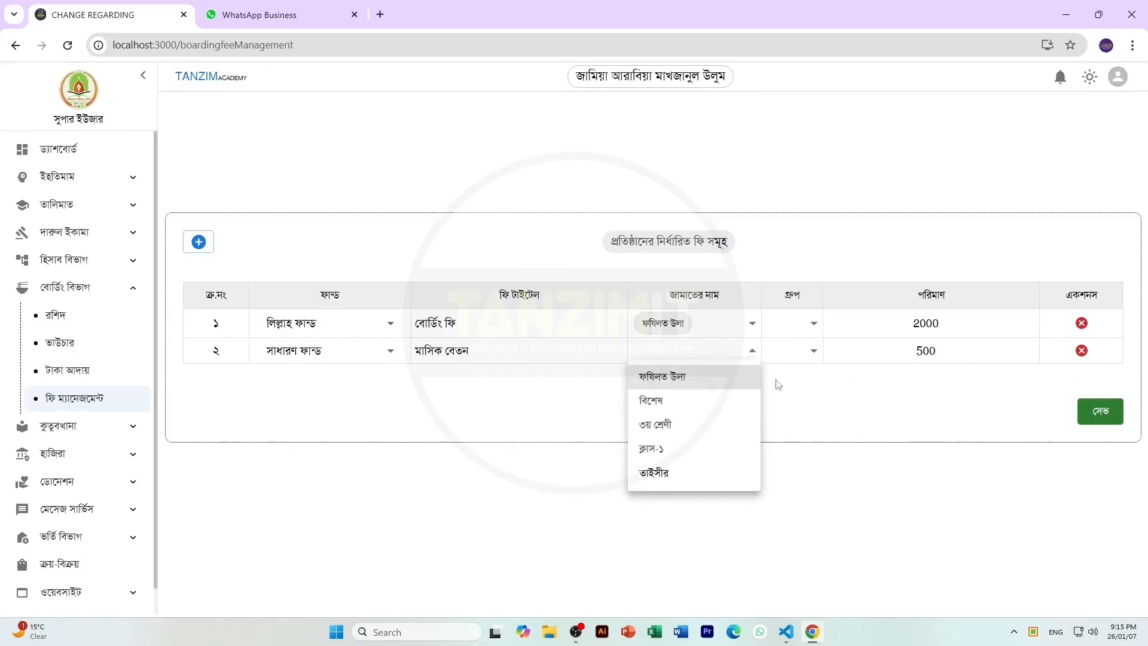
{"action": "left_click", "coordinate": [675, 377]}
{"action": "left_click", "coordinate": [652, 403]}
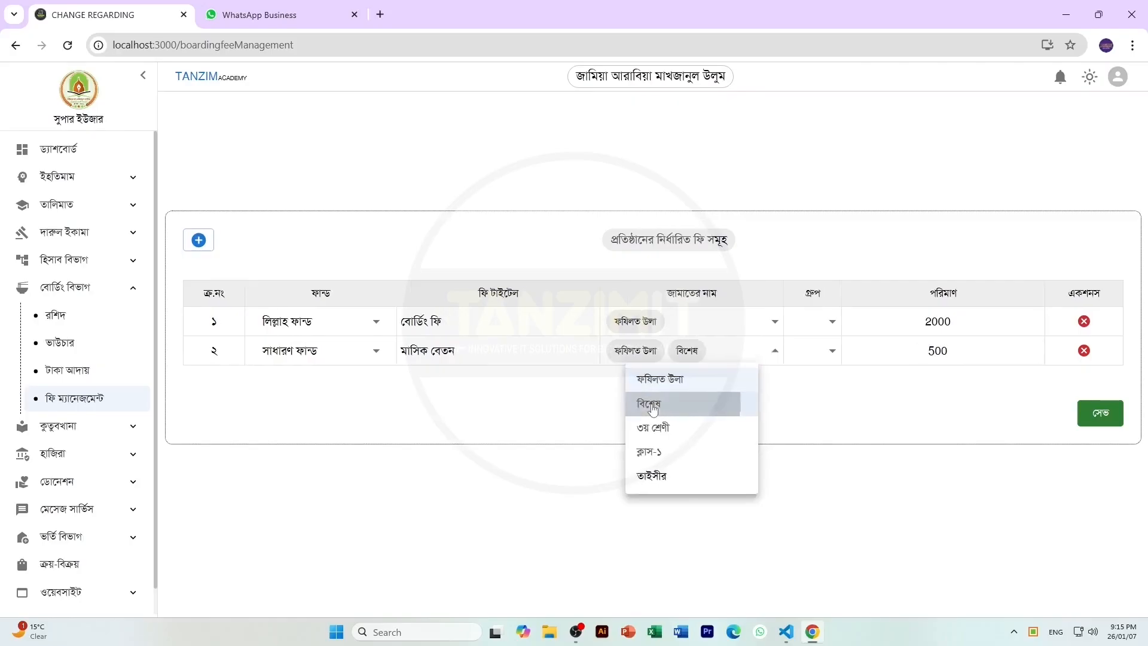
{"action": "left_click", "coordinate": [660, 434]}
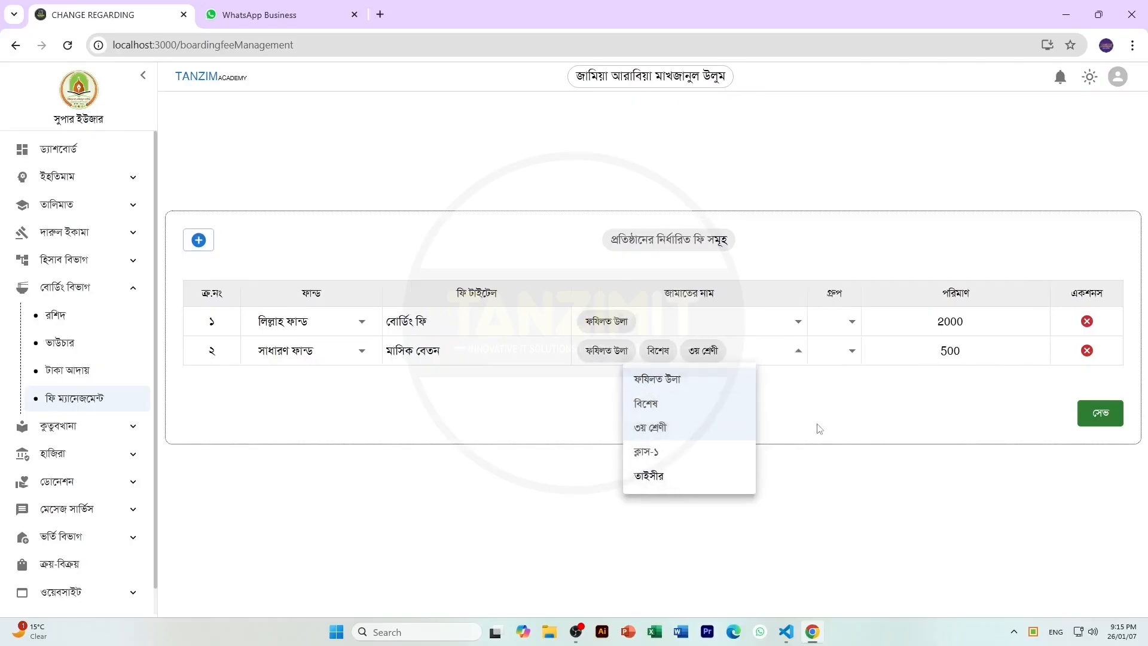
{"action": "left_click", "coordinate": [837, 414]}
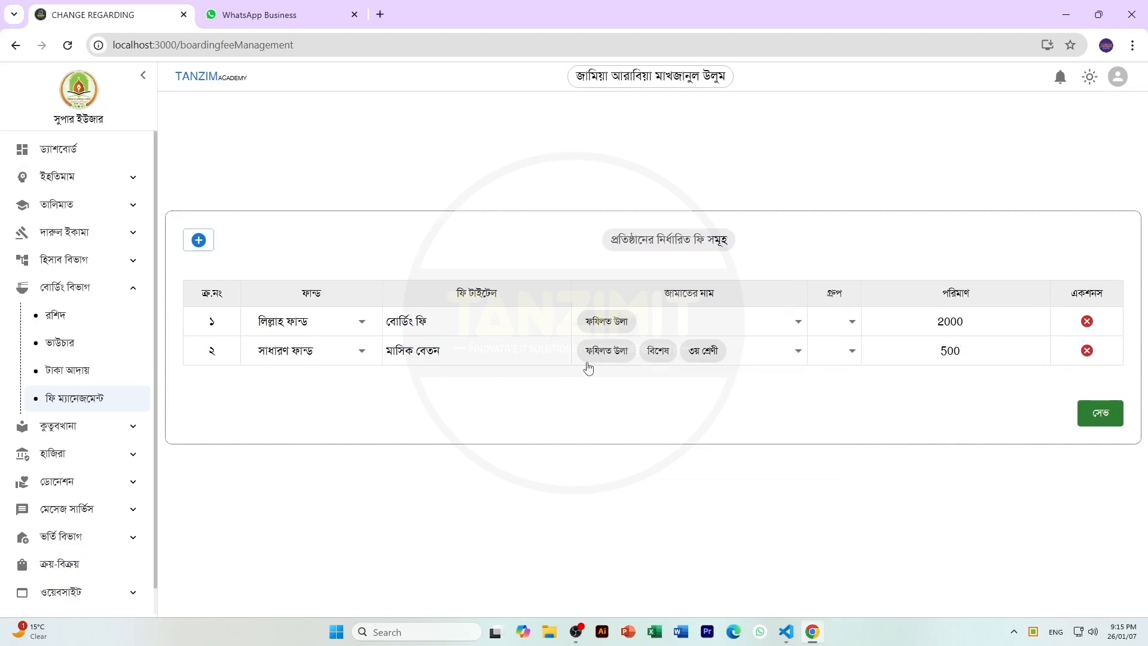
{"action": "left_click", "coordinate": [1108, 417]}
On the বাবদ পরিবর্তন page, remove মাসিক বেতন from the মাসিক সাধারণ ফান্ড আয় হিসাব and save that block.
{"action": "left_click", "coordinate": [95, 260]}
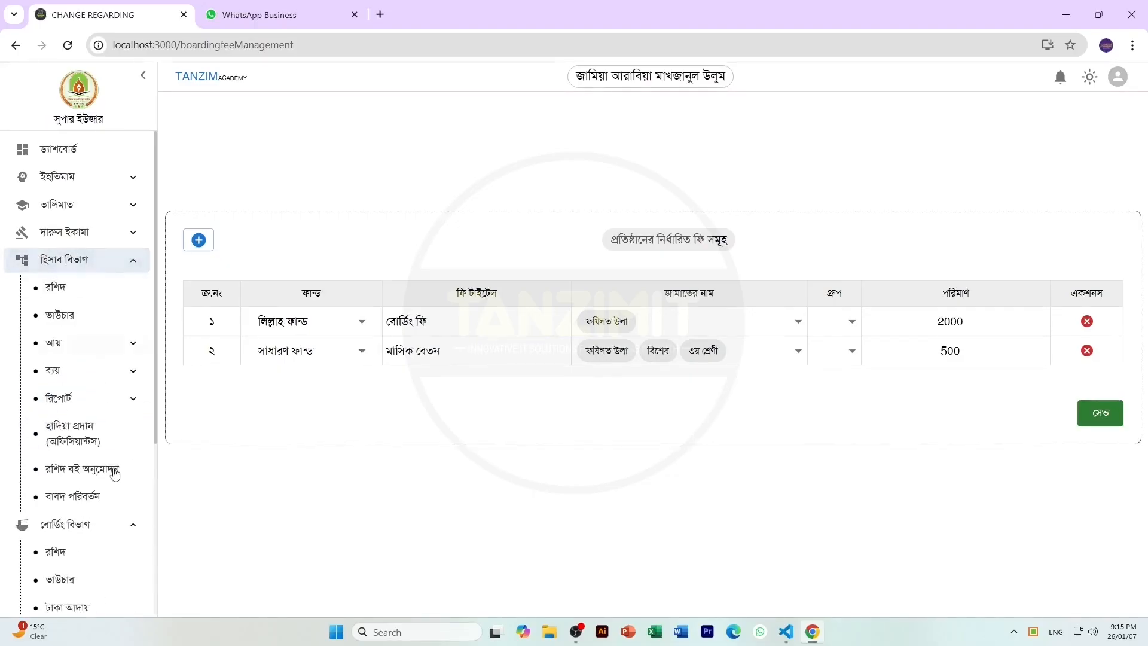
{"action": "left_click", "coordinate": [99, 504]}
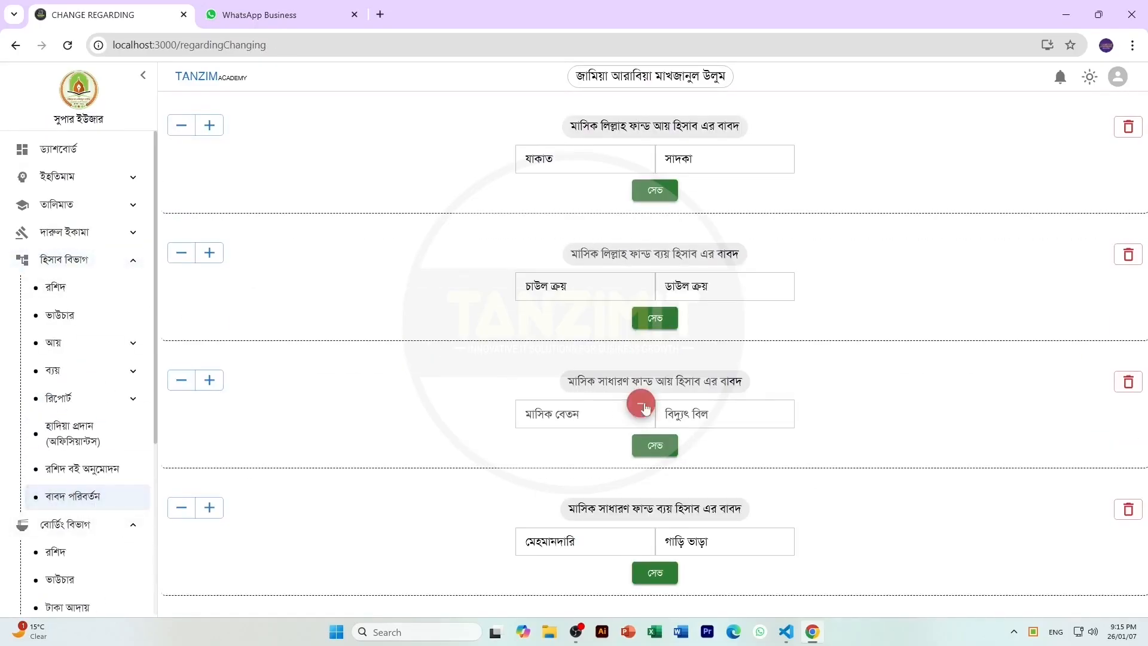
{"action": "left_click", "coordinate": [643, 410]}
{"action": "left_click", "coordinate": [656, 446]}
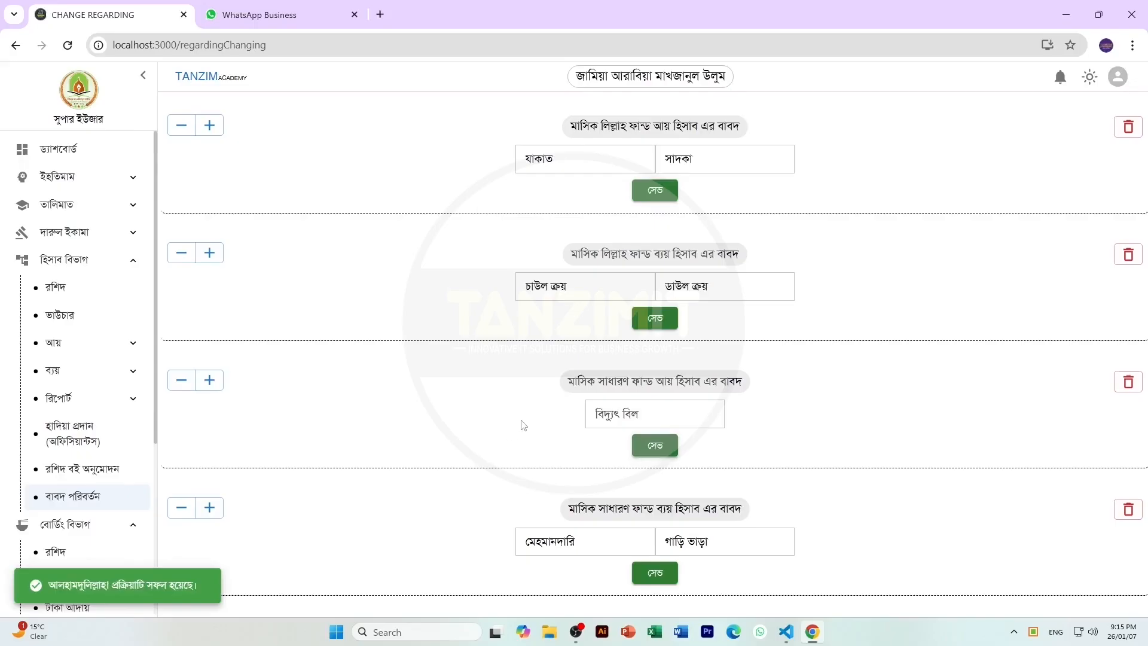
Compare the fees on the ফি ম্যানেজমেন্ট page with the heads on the বাবদ পরিবর্তন page, and reload the fee list.
{"action": "scroll", "coordinate": [98, 318], "scroll_direction": "down", "scroll_amount": 1}
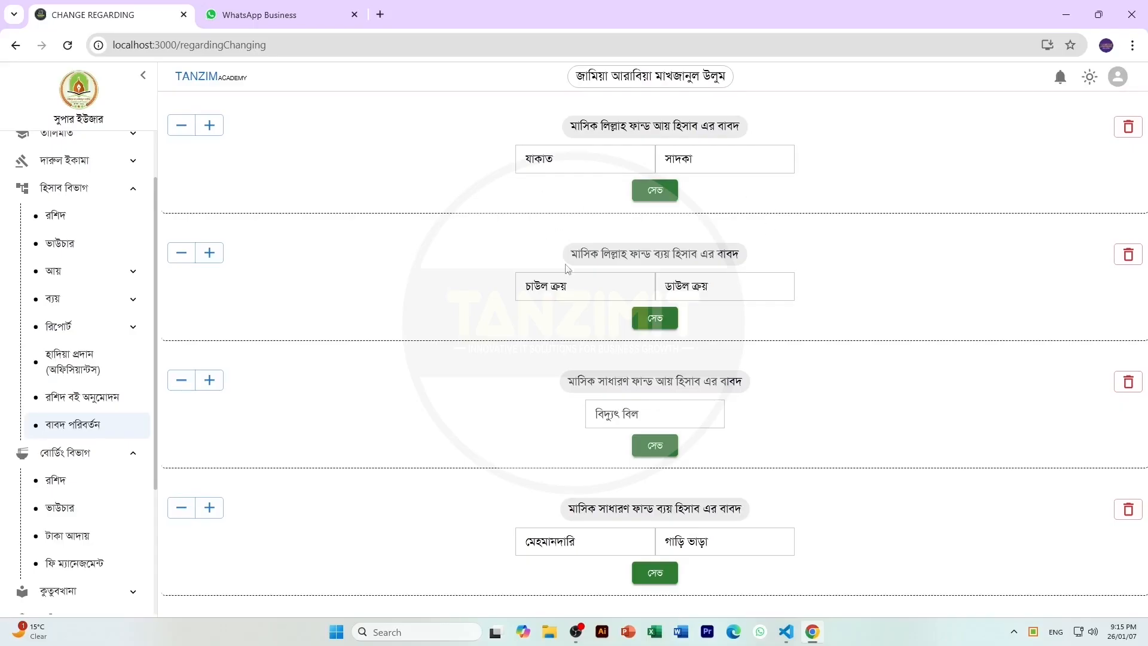
{"action": "left_click", "coordinate": [63, 189]}
{"action": "left_click", "coordinate": [82, 371]}
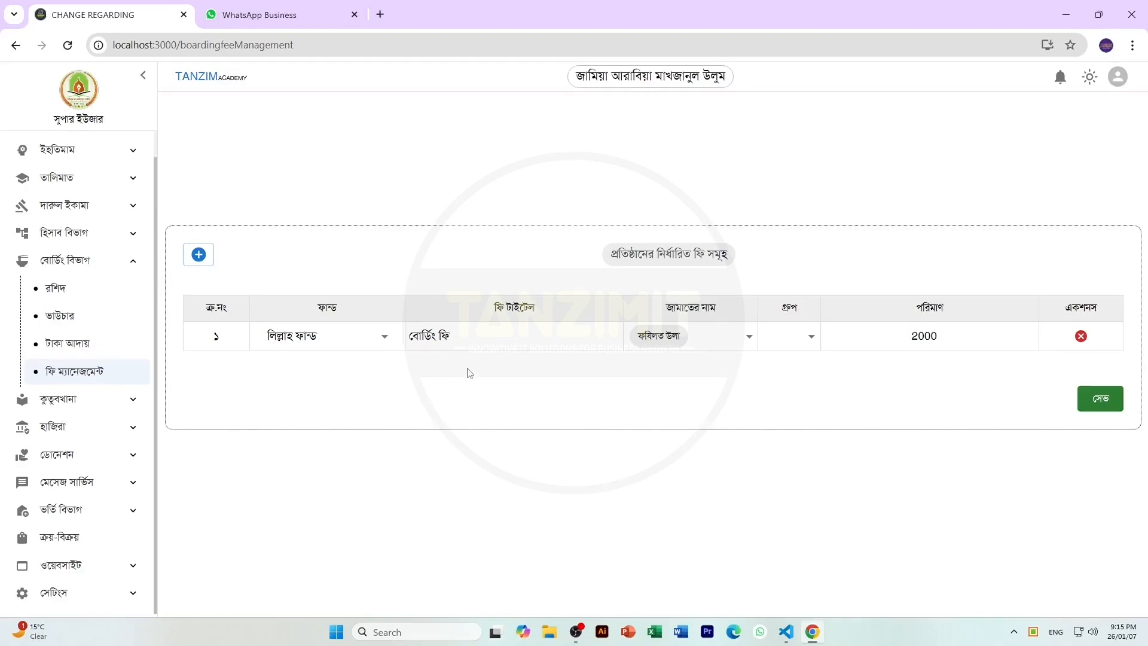
{"action": "left_click", "coordinate": [80, 234]}
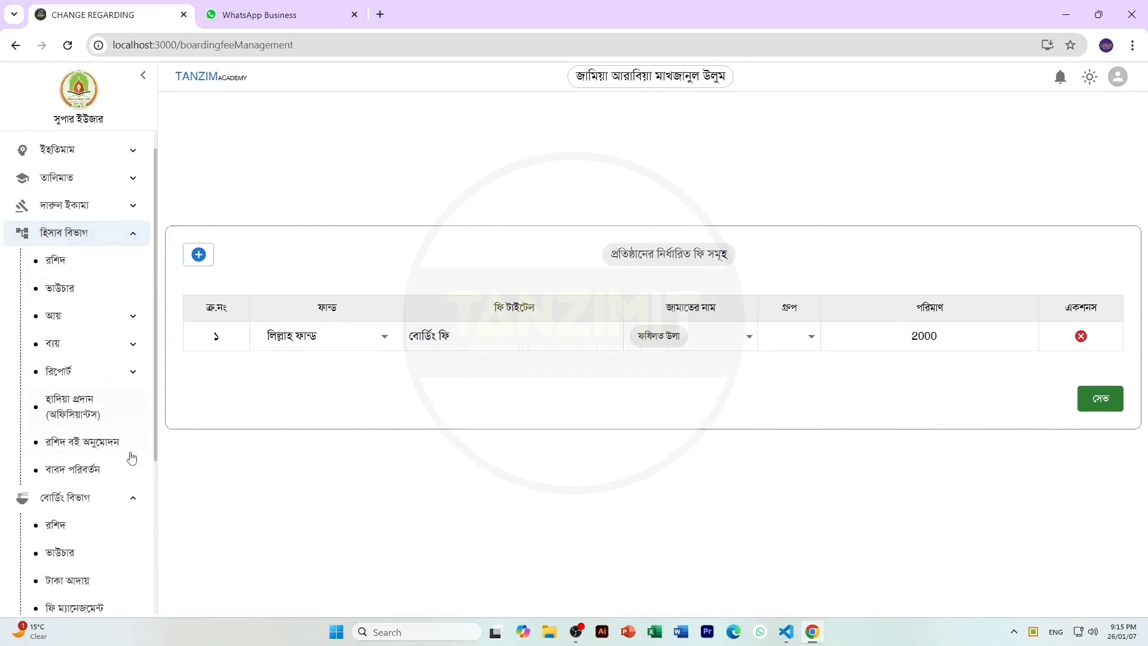
{"action": "left_click", "coordinate": [93, 447]}
{"action": "left_click", "coordinate": [89, 470]}
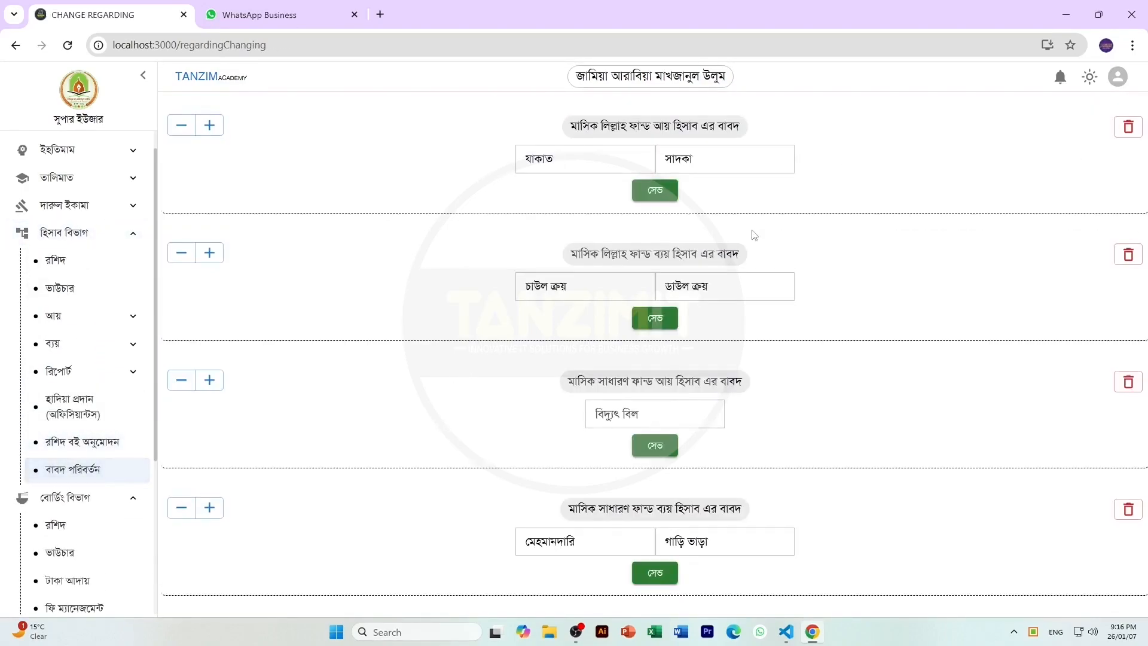
{"action": "mouse_move", "coordinate": [637, 293]}
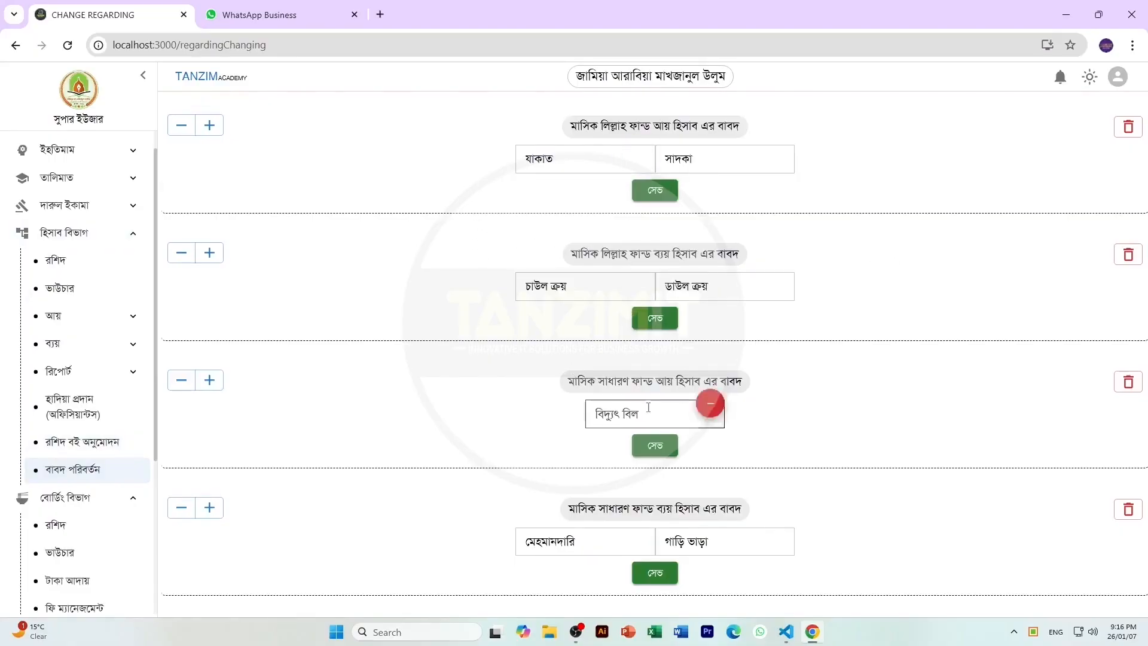
{"action": "left_click", "coordinate": [76, 233]}
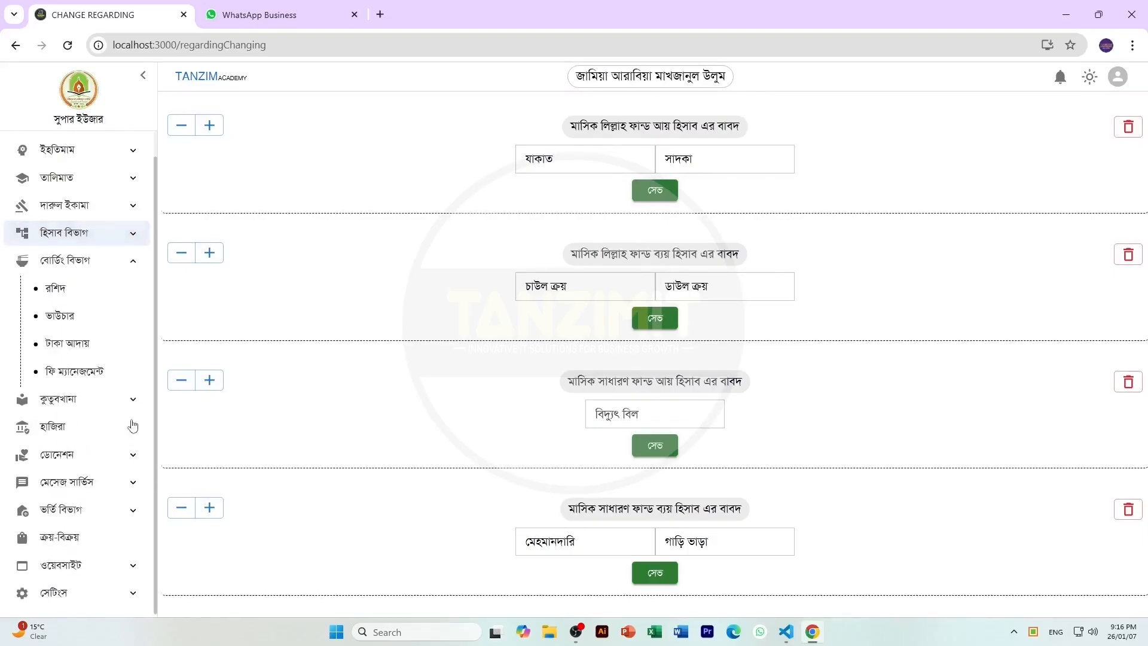
{"action": "left_click", "coordinate": [87, 370]}
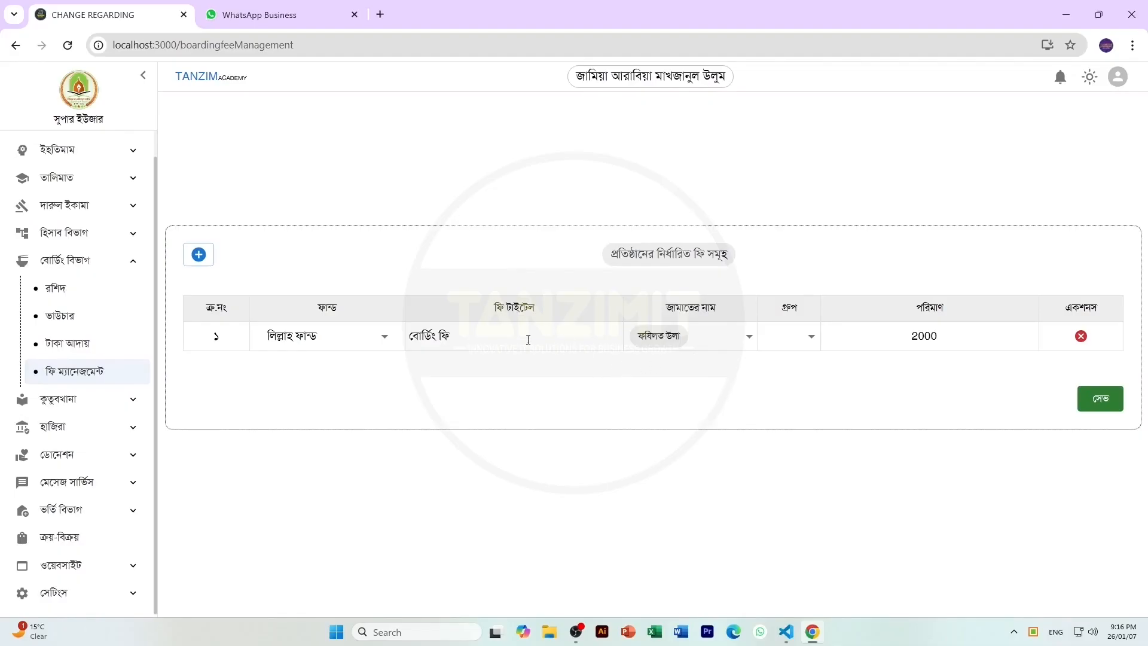
{"action": "left_click", "coordinate": [69, 46]}
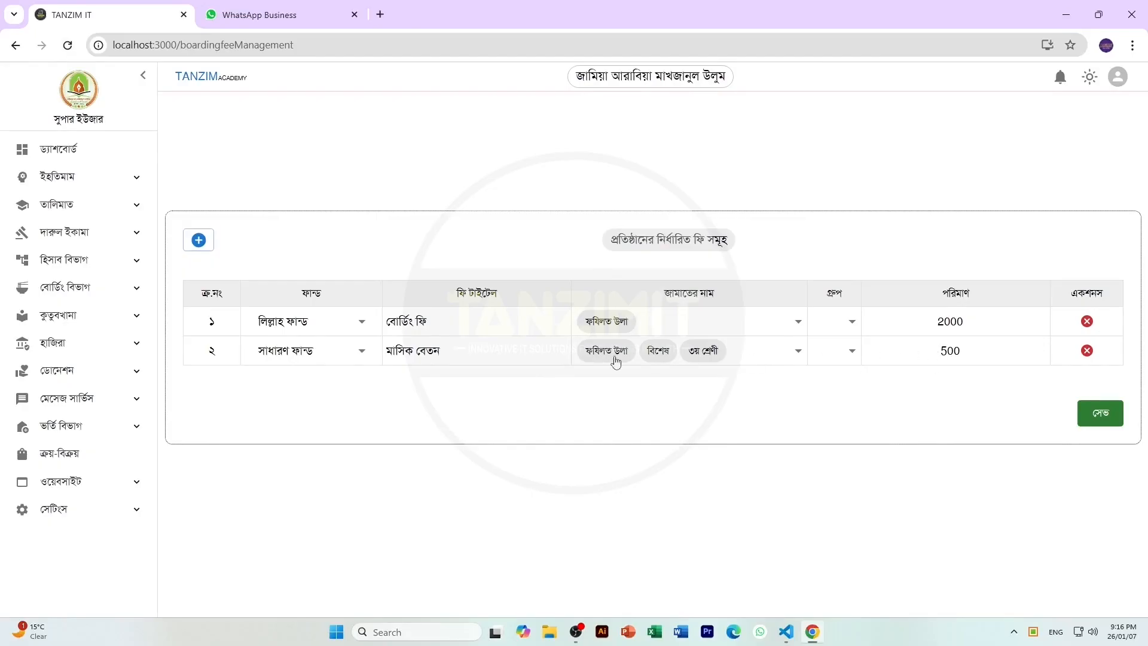
Delete the লিল্লাহ ফান্ড fee row and add a new সাধারণ ফান্ড row titled বোর্ডিং ফি.
{"action": "left_click", "coordinate": [1087, 322]}
{"action": "left_click", "coordinate": [274, 351]}
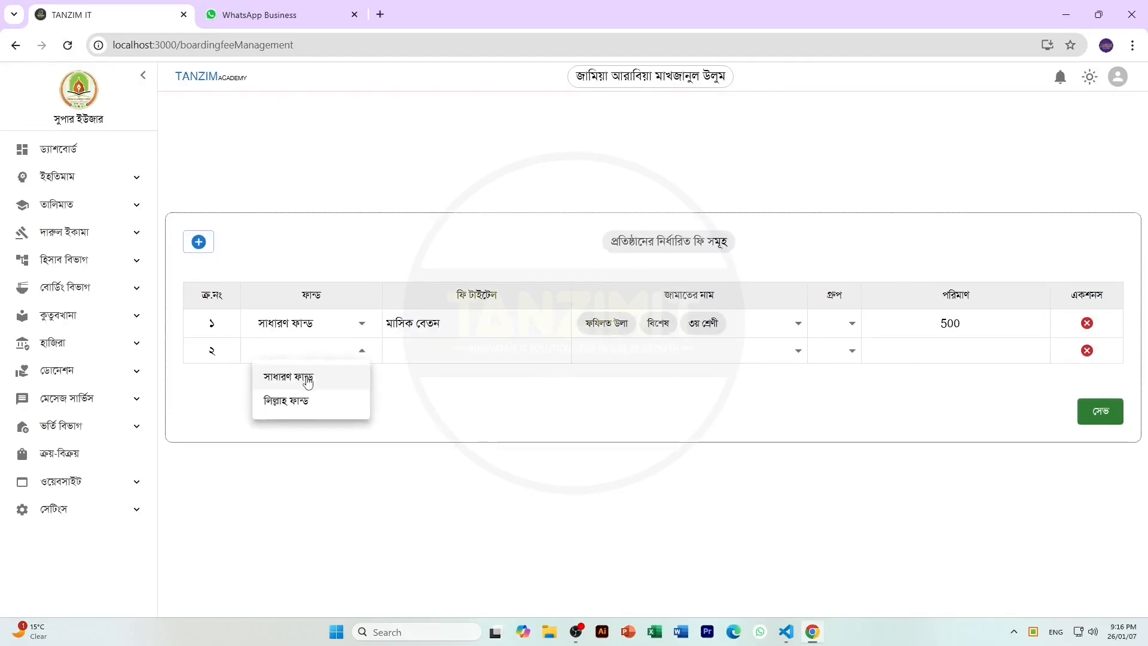
{"action": "left_click", "coordinate": [287, 377]}
{"action": "left_click", "coordinate": [433, 353]}
{"action": "type", "text": "বোর্ডিং ফি"}
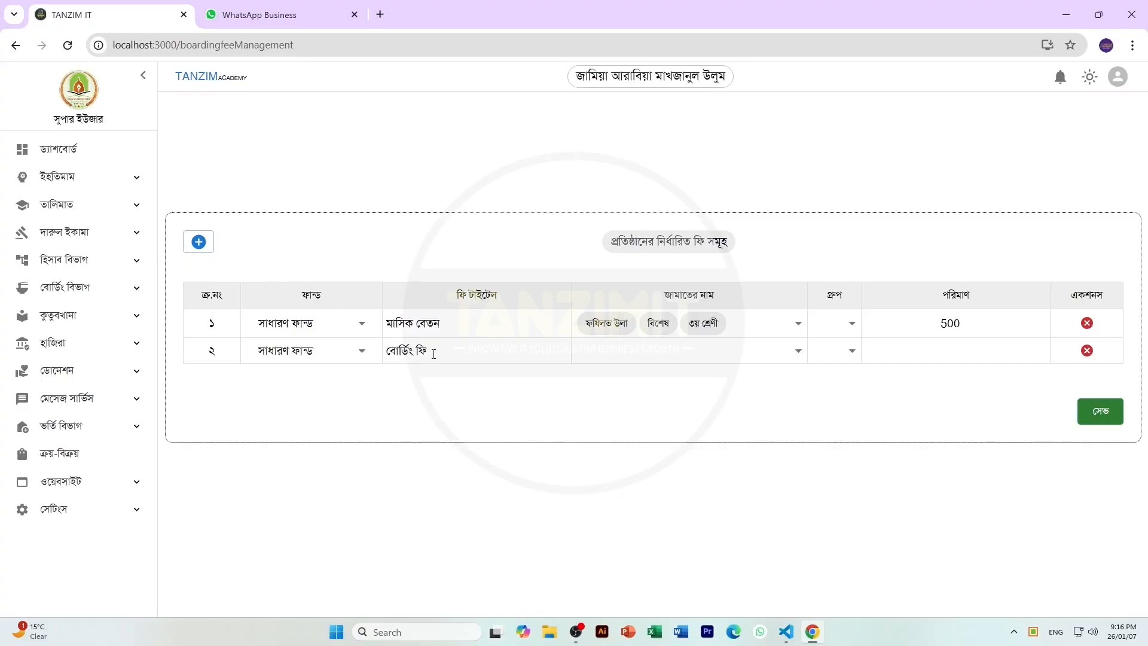
Assign the বোর্ডিং ফি row to ফযিলত উলা, বিশেষ and ৩য় শ্রেণী with amount 2000, and save the fee list.
{"action": "left_click", "coordinate": [628, 359]}
{"action": "left_click", "coordinate": [630, 386]}
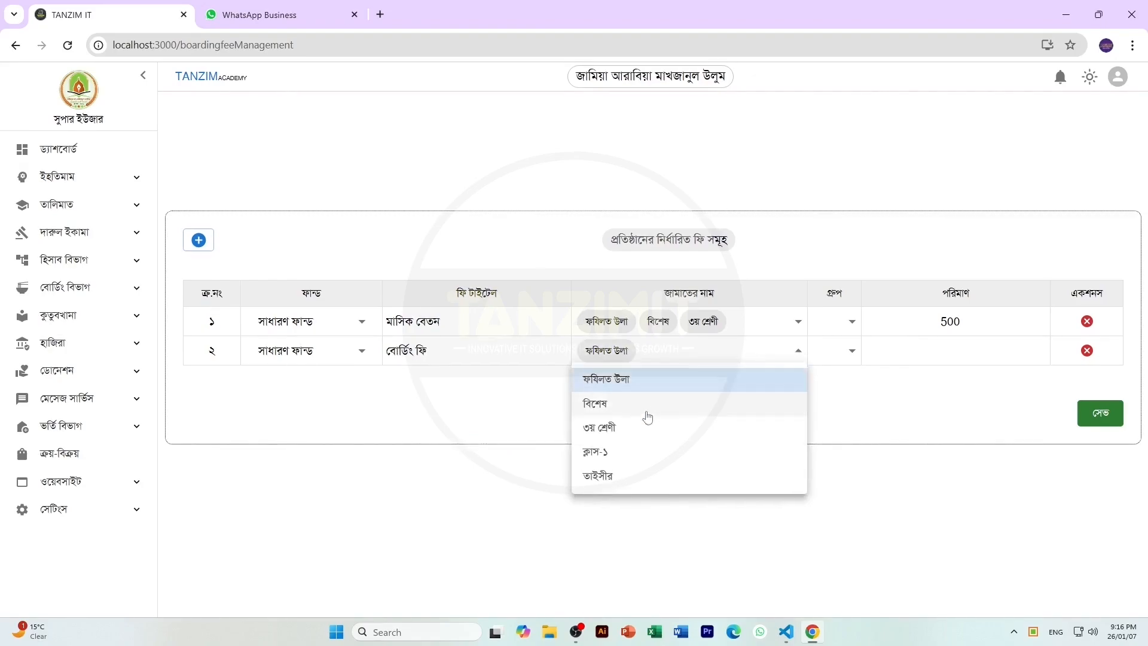
{"action": "left_click", "coordinate": [623, 411]}
{"action": "left_click", "coordinate": [618, 434]}
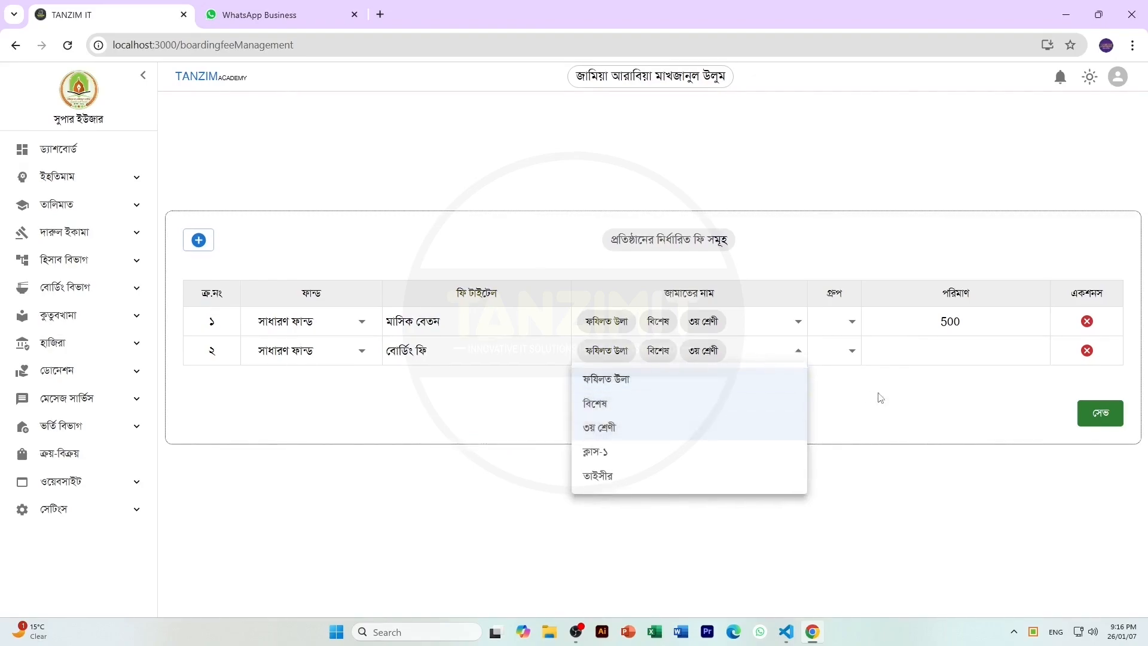
{"action": "left_click", "coordinate": [948, 370]}
{"action": "left_click", "coordinate": [949, 353]}
{"action": "type", "text": "2000"}
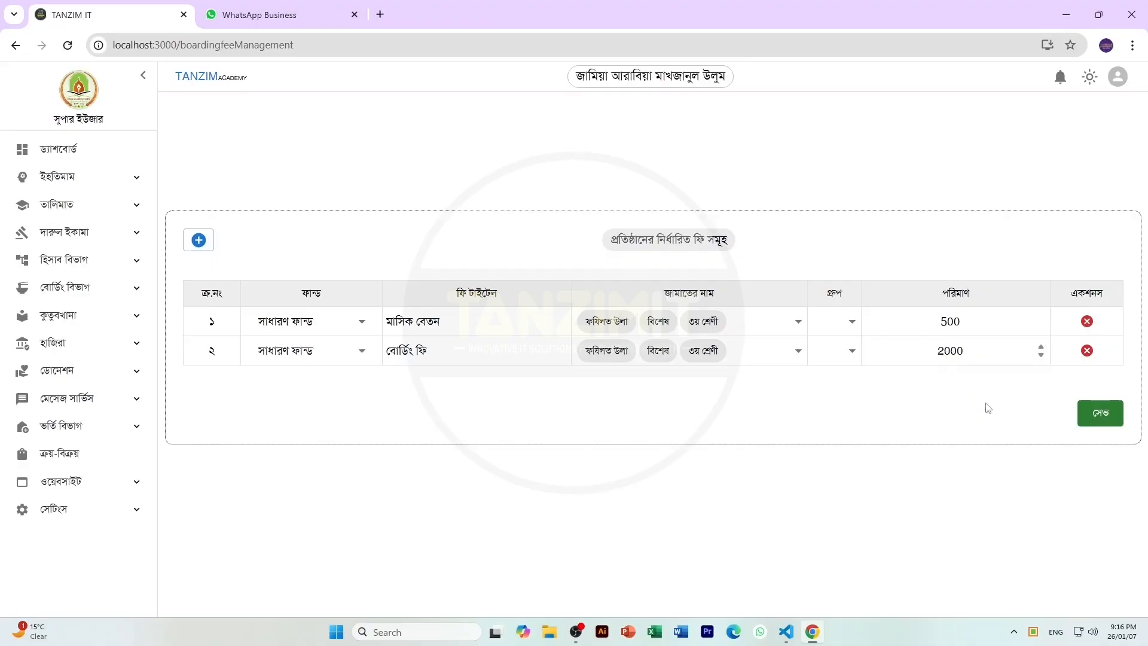
{"action": "left_click", "coordinate": [1099, 421]}
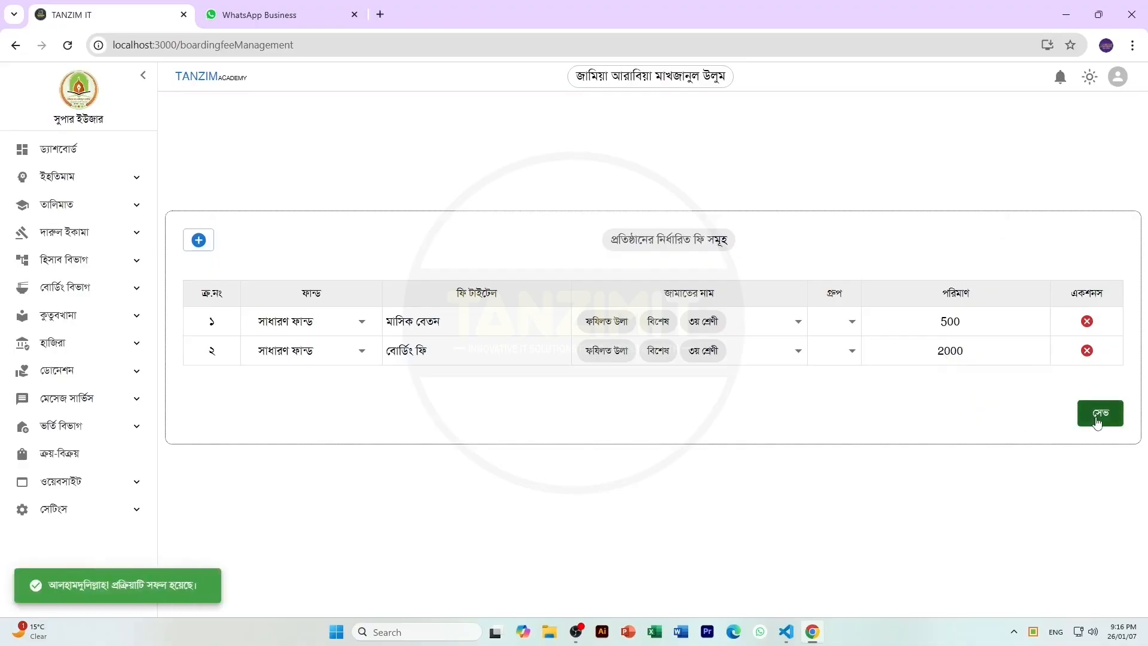
{"action": "left_click", "coordinate": [199, 239]}
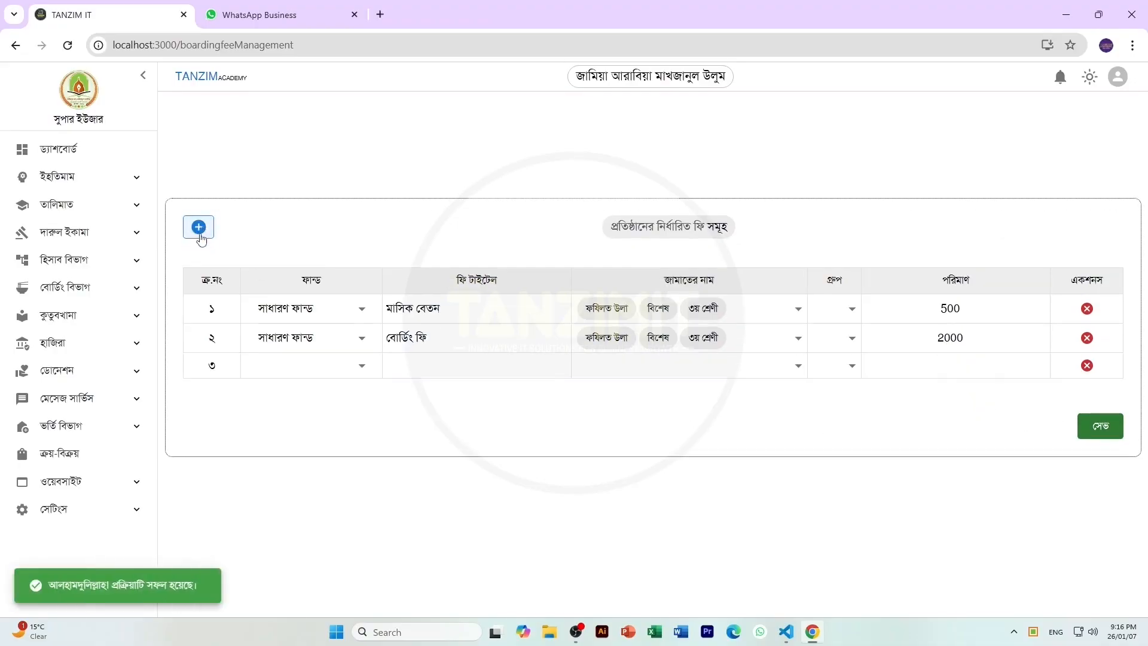
{"action": "left_click", "coordinate": [199, 231]}
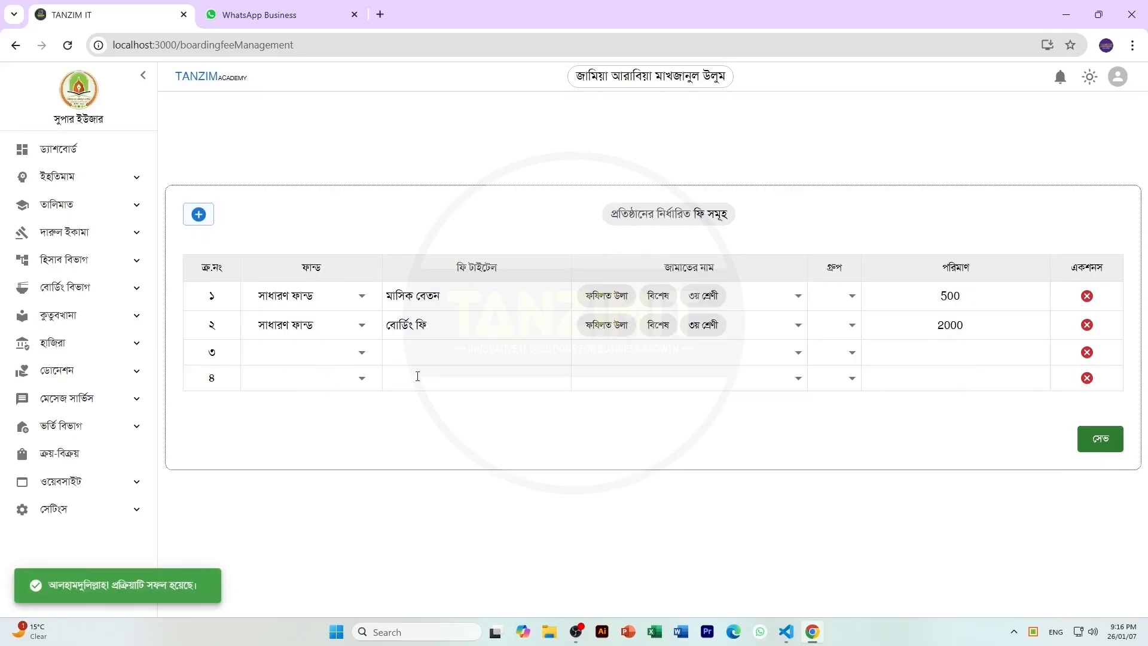
{"action": "left_click", "coordinate": [1087, 378]}
{"action": "left_click", "coordinate": [1086, 366]}
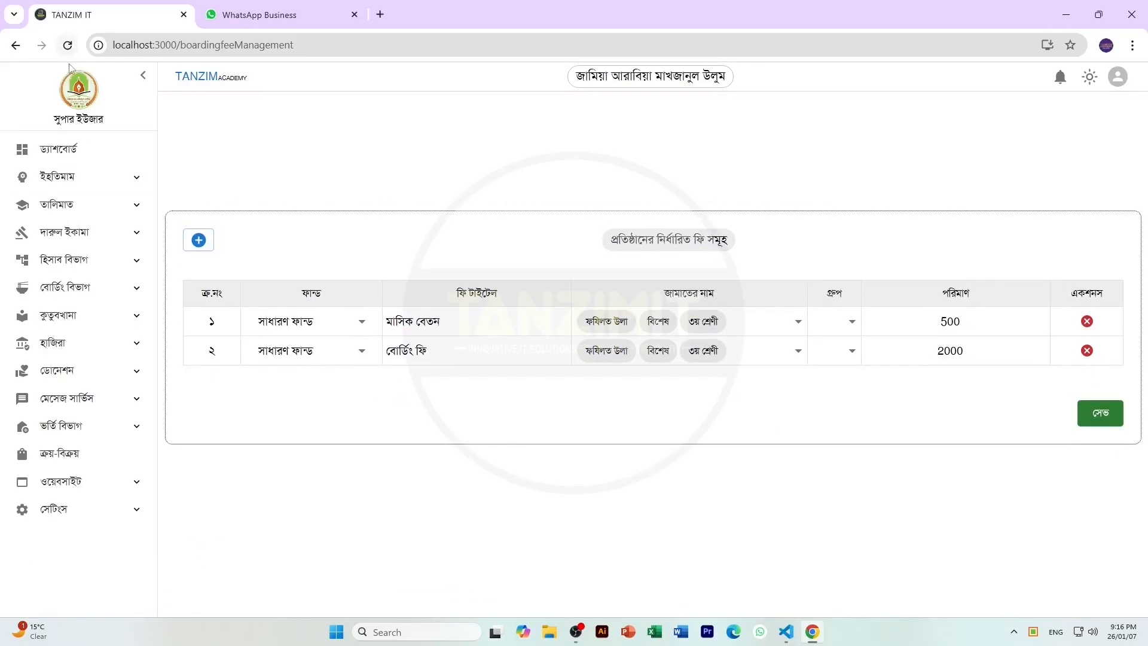
Reload the fee page, and open a new admission form from the শিক্ষার্থীদের লিস্ট of the ভর্তি বিভাগ.
{"action": "left_click", "coordinate": [68, 45]}
{"action": "left_click", "coordinate": [66, 426]}
{"action": "left_click", "coordinate": [86, 458]}
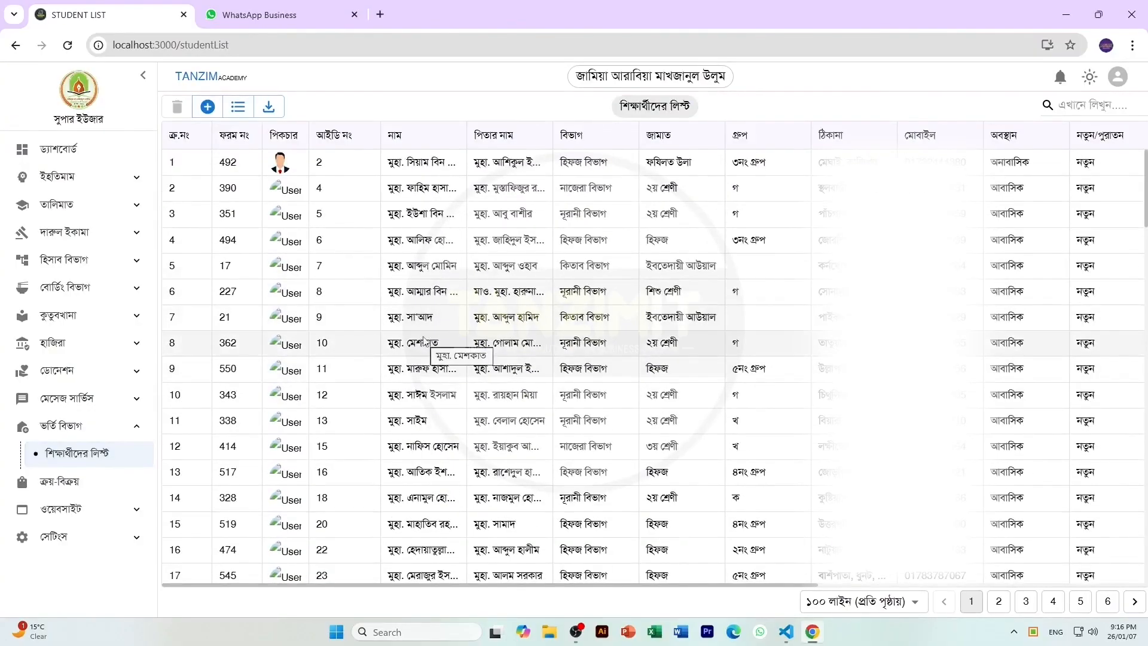
{"action": "left_click", "coordinate": [208, 108]}
Set the admission class to ৩য় শ্রেণী in the form and view the fee fields in the মুহতামিম approval section.
{"action": "scroll", "coordinate": [512, 418], "scroll_direction": "down", "scroll_amount": 10}
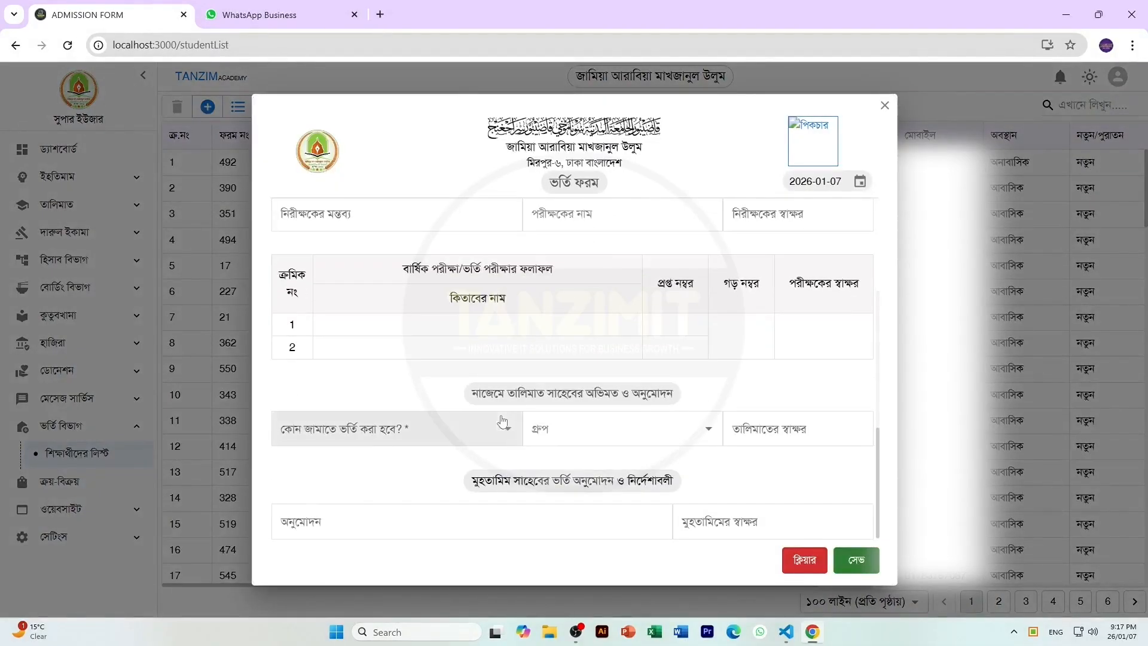
{"action": "left_click", "coordinate": [399, 434]}
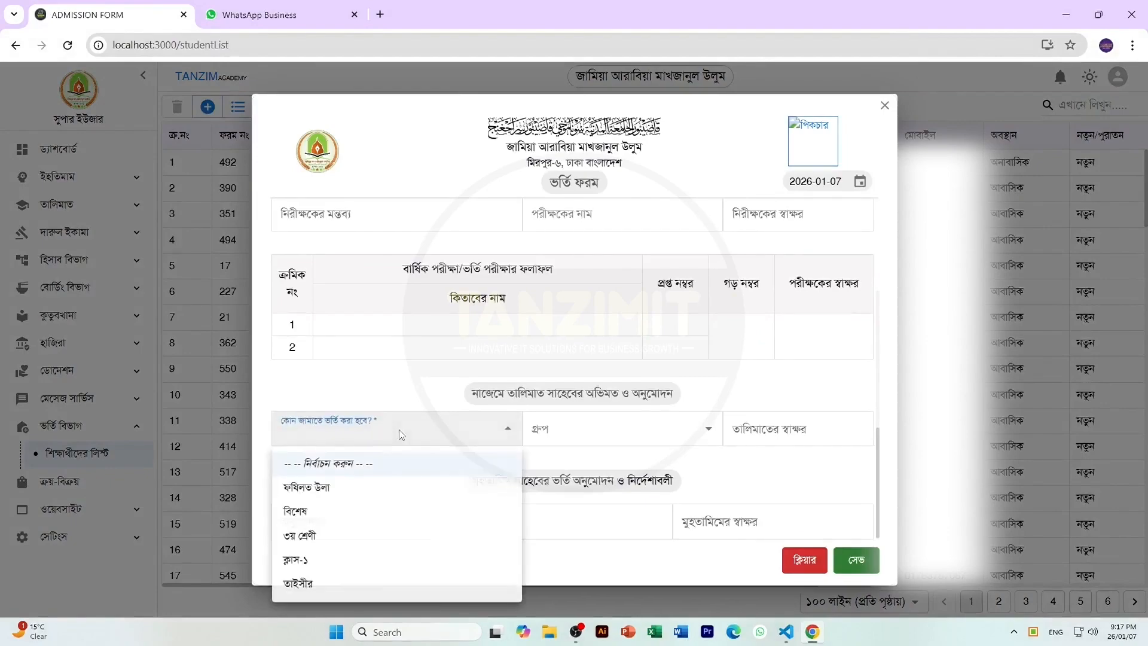
{"action": "left_click", "coordinate": [330, 536]}
{"action": "scroll", "coordinate": [367, 389], "scroll_direction": "down", "scroll_amount": 1}
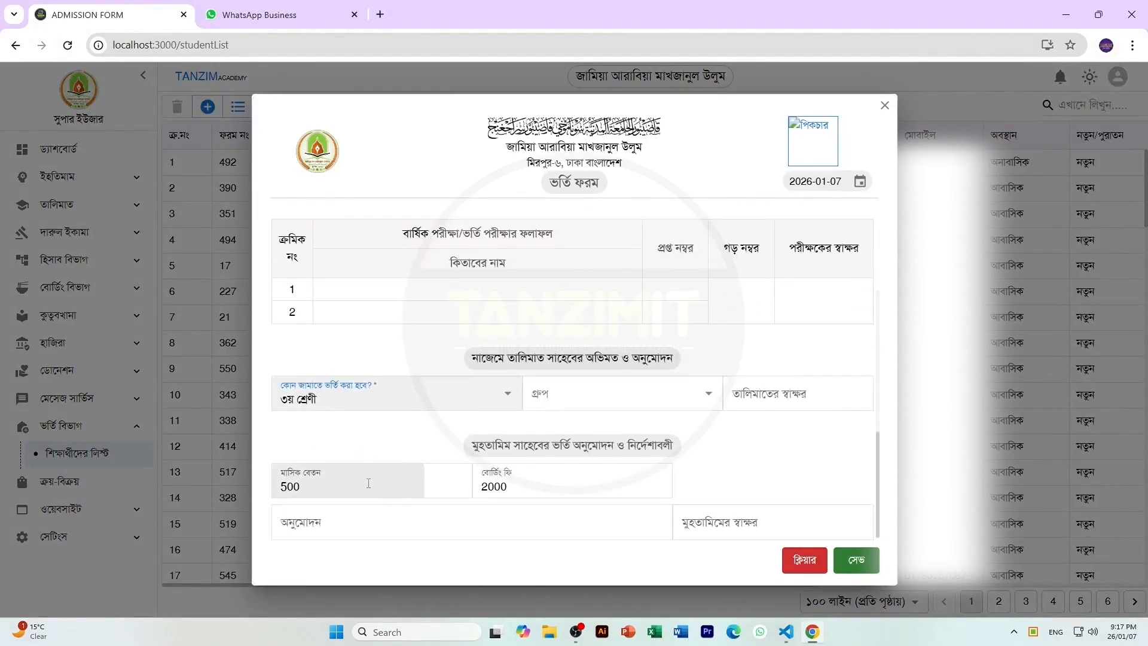
Check the মাসিক বেতন and বোর্ডিং ফি fields in the admission form, and close the form.
{"action": "double_click", "coordinate": [312, 488]}
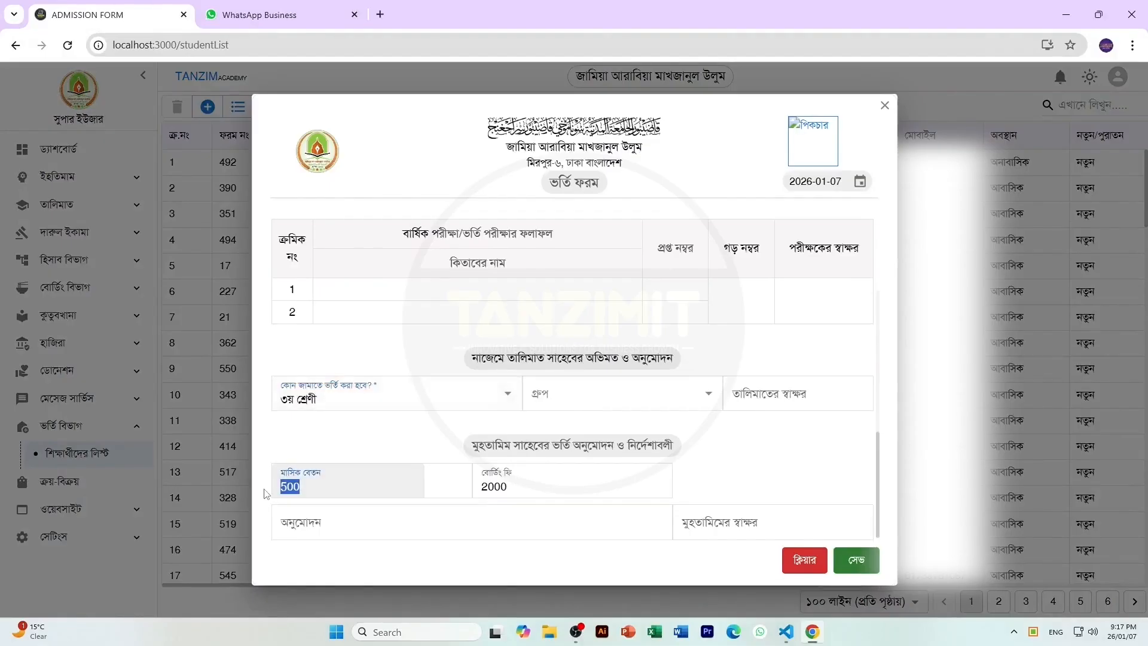
{"action": "left_click", "coordinate": [520, 489]}
{"action": "left_click_drag", "start_coordinate": [520, 489], "coordinate": [468, 493]}
{"action": "left_click", "coordinate": [813, 486]}
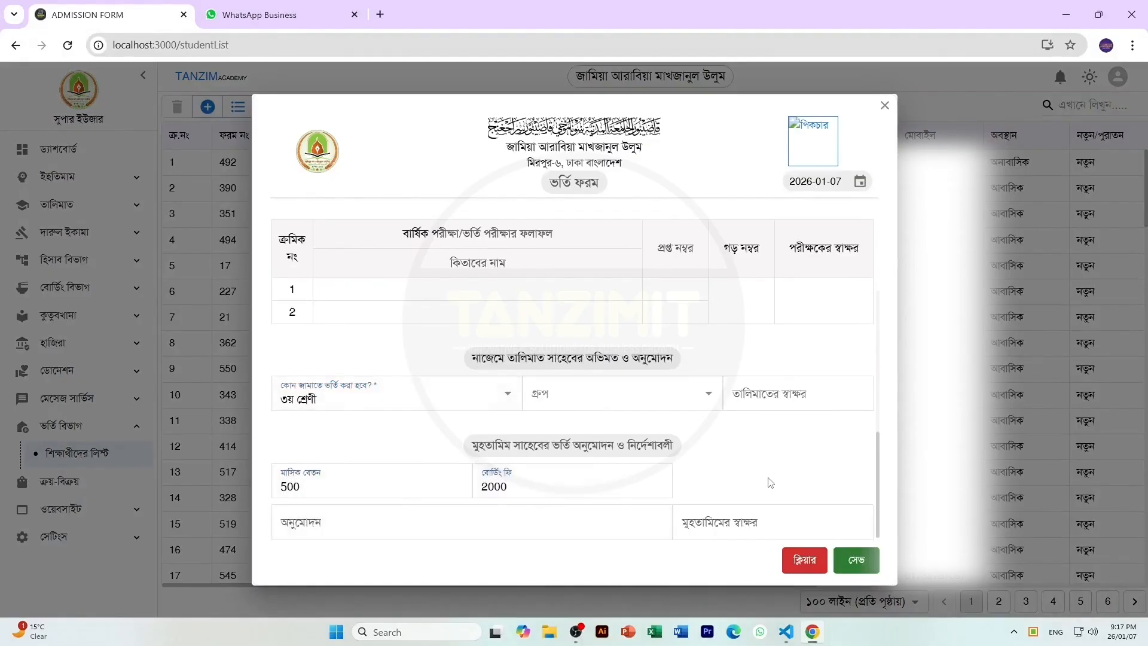
{"action": "left_click", "coordinate": [884, 107]}
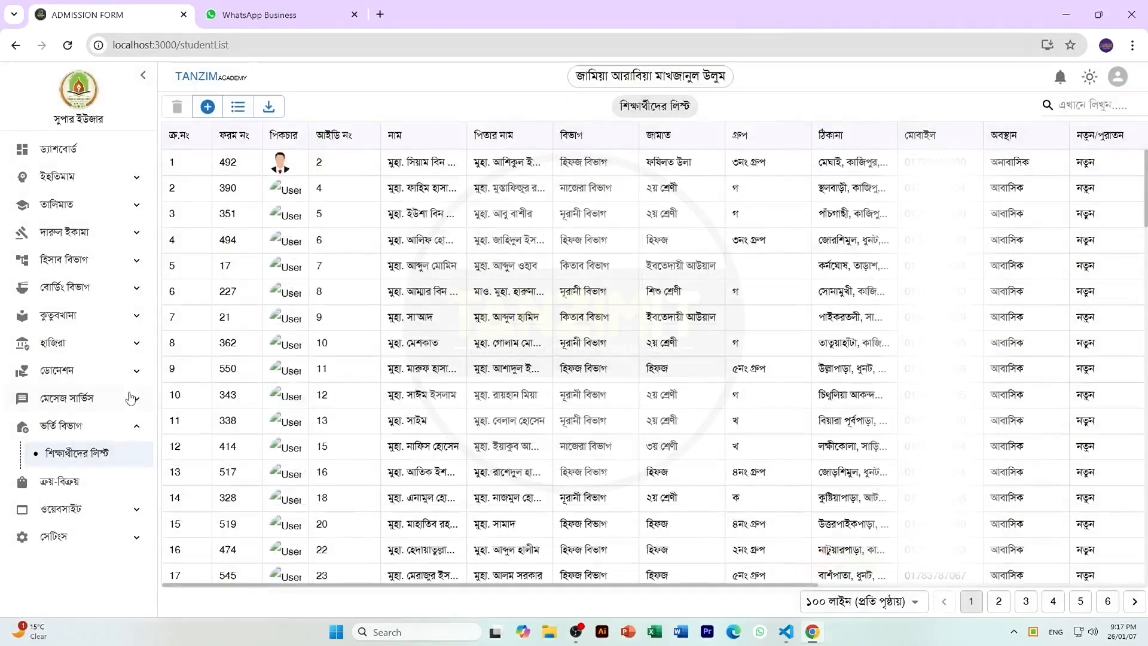
Open ফি ম্যানেজমেন্ট of the বোর্ডিং বিভাগ and review the titles and amounts of the two fee rows.
{"action": "left_click", "coordinate": [64, 287]}
{"action": "left_click", "coordinate": [81, 401]}
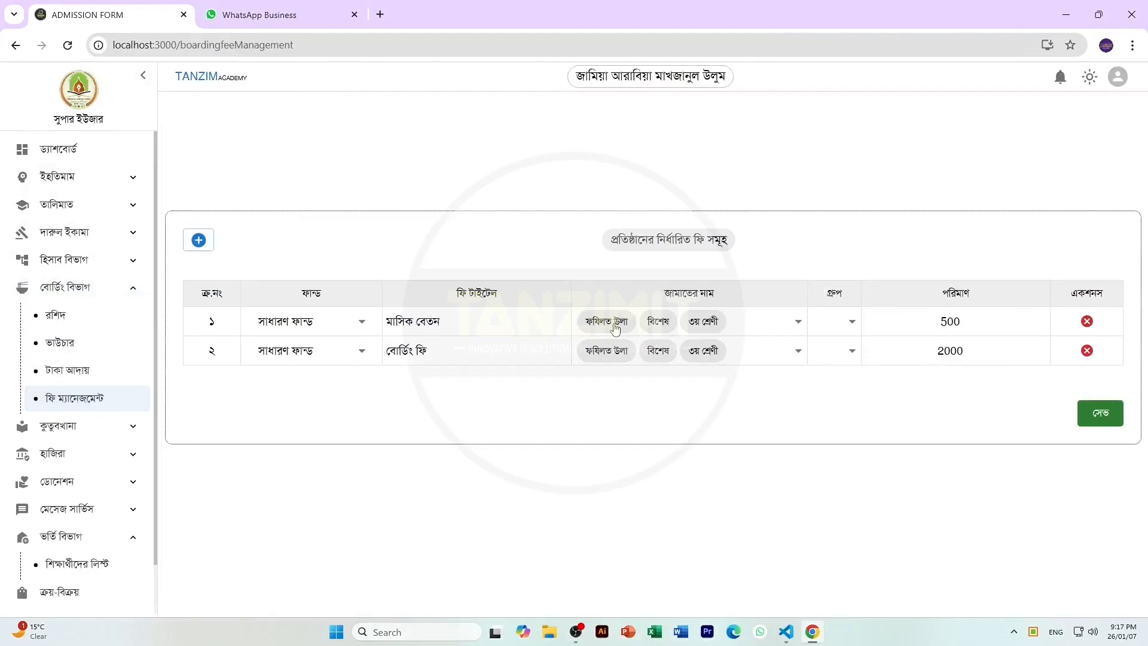
{"action": "left_click_drag", "start_coordinate": [450, 326], "coordinate": [359, 326]}
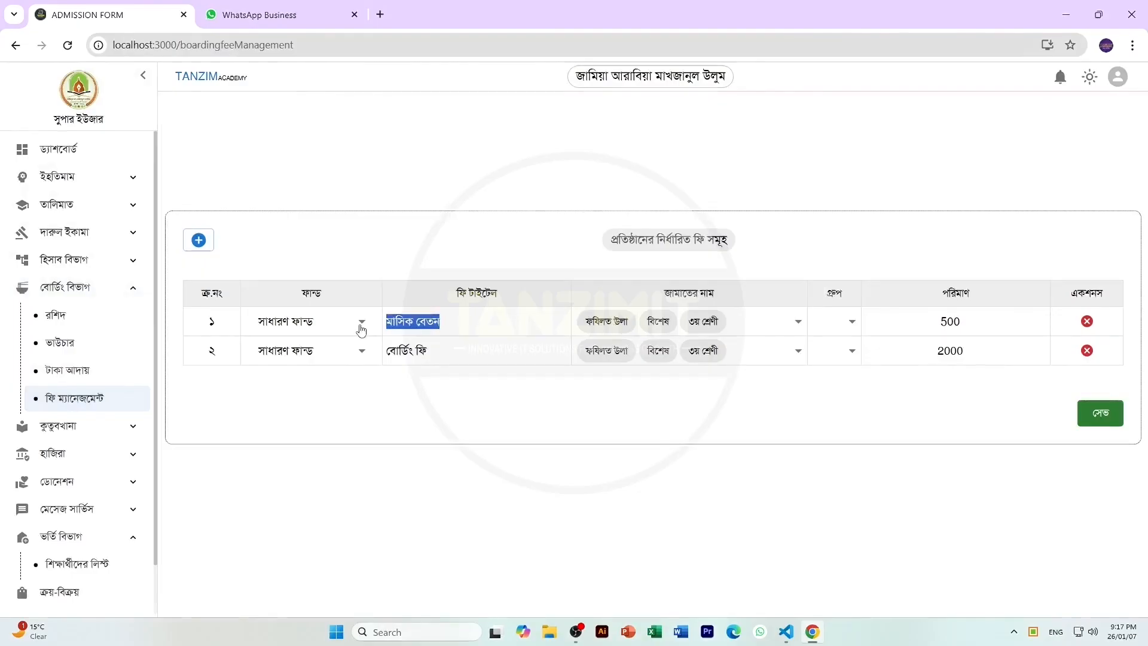
{"action": "left_click", "coordinate": [917, 322]}
{"action": "left_click_drag", "start_coordinate": [430, 352], "coordinate": [380, 361]}
{"action": "double_click", "coordinate": [958, 352]}
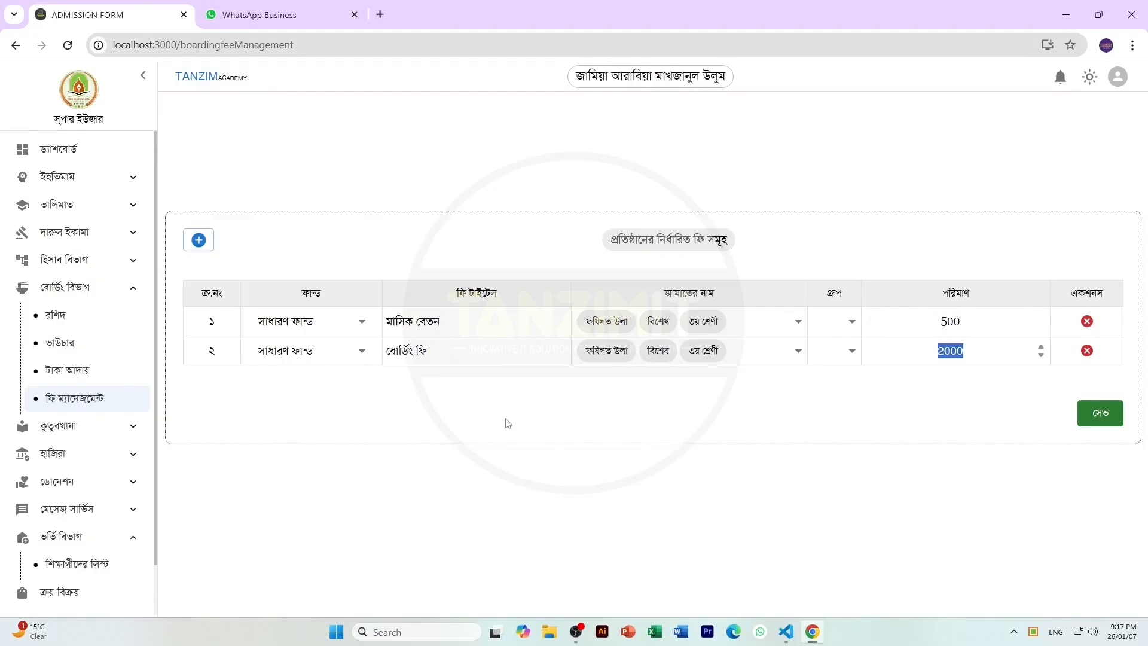
Open a new admission form from the শিক্ষার্থীদের লিস্ট and set its admission class to ফযিলত উলা.
{"action": "left_click", "coordinate": [78, 563]}
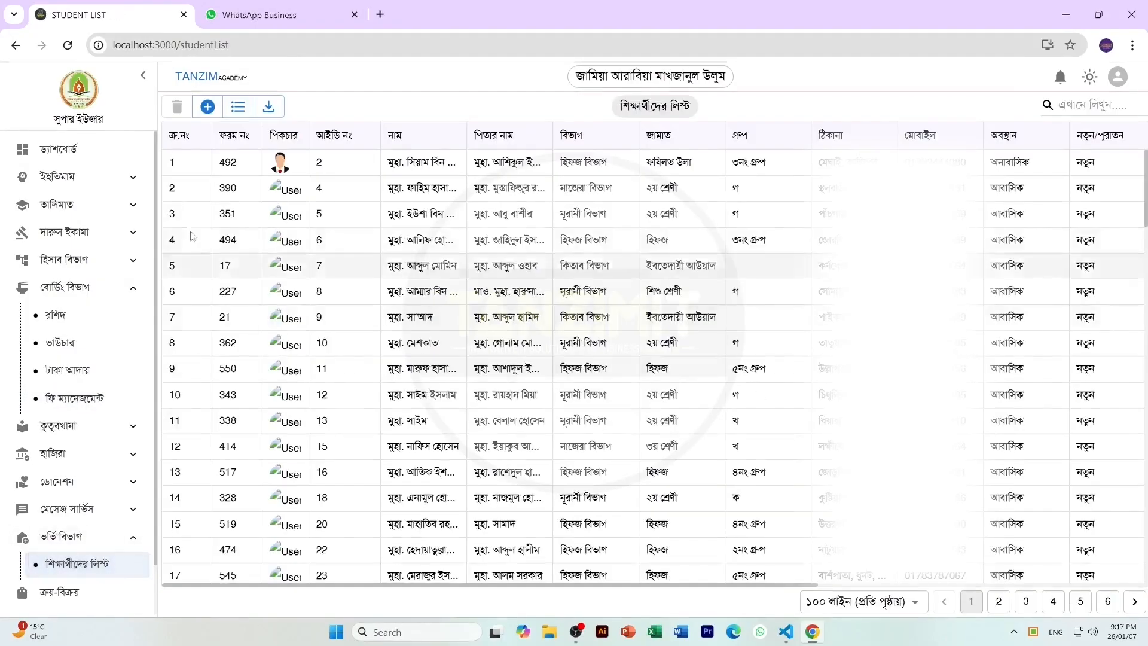
{"action": "left_click", "coordinate": [208, 107]}
{"action": "scroll", "coordinate": [502, 414], "scroll_direction": "down", "scroll_amount": 10}
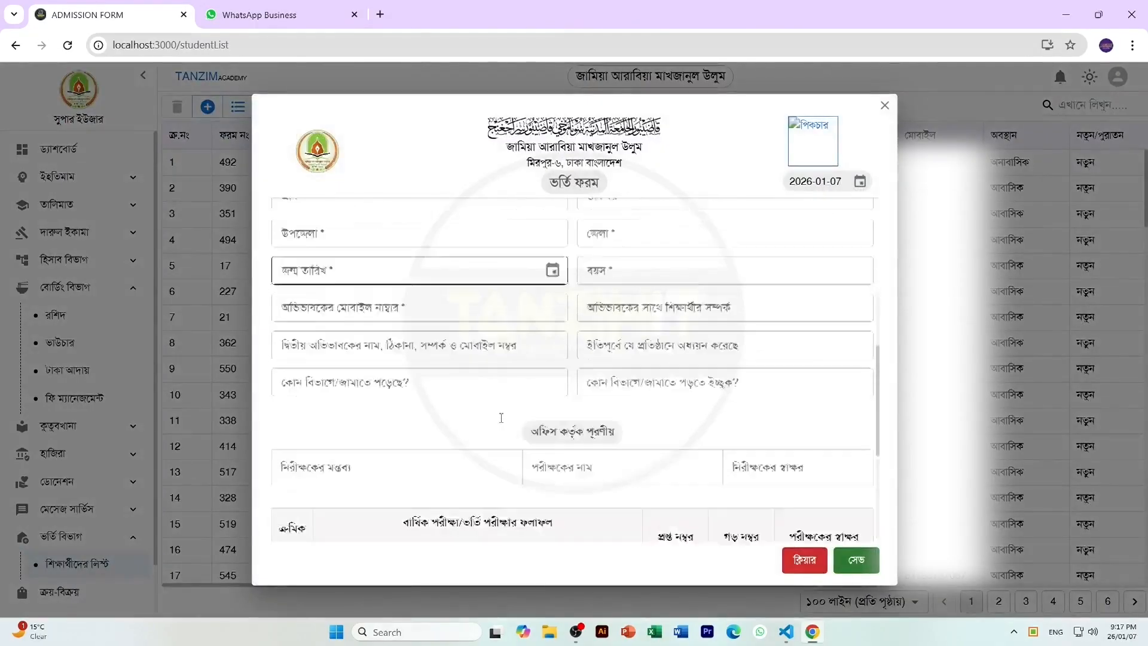
{"action": "left_click", "coordinate": [359, 441]}
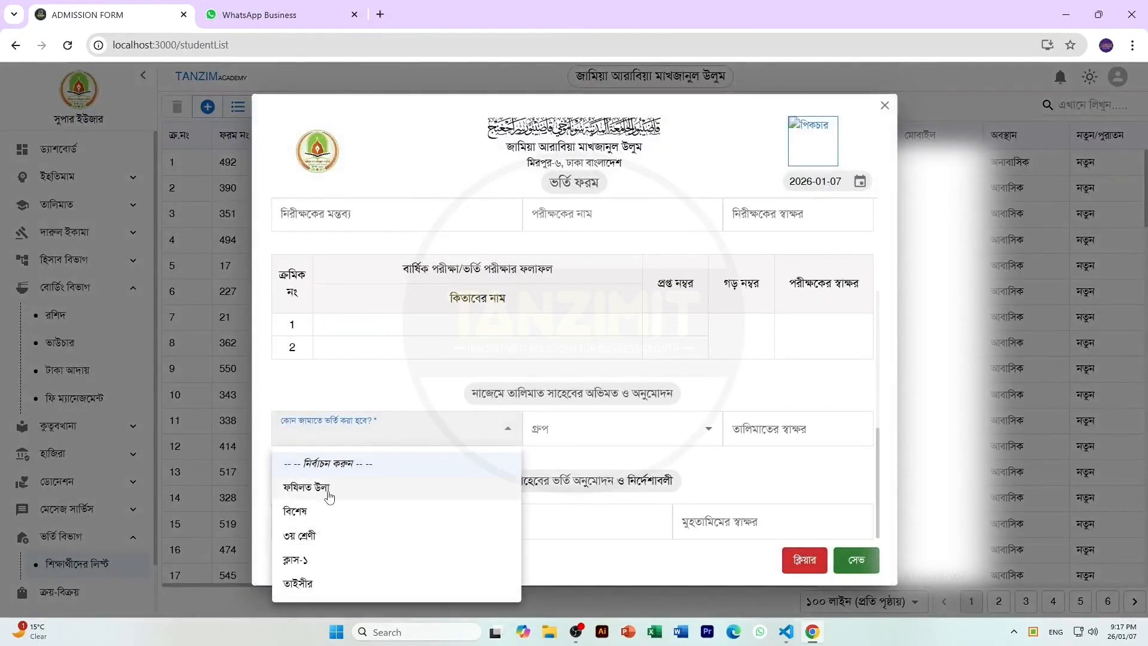
{"action": "left_click", "coordinate": [321, 486]}
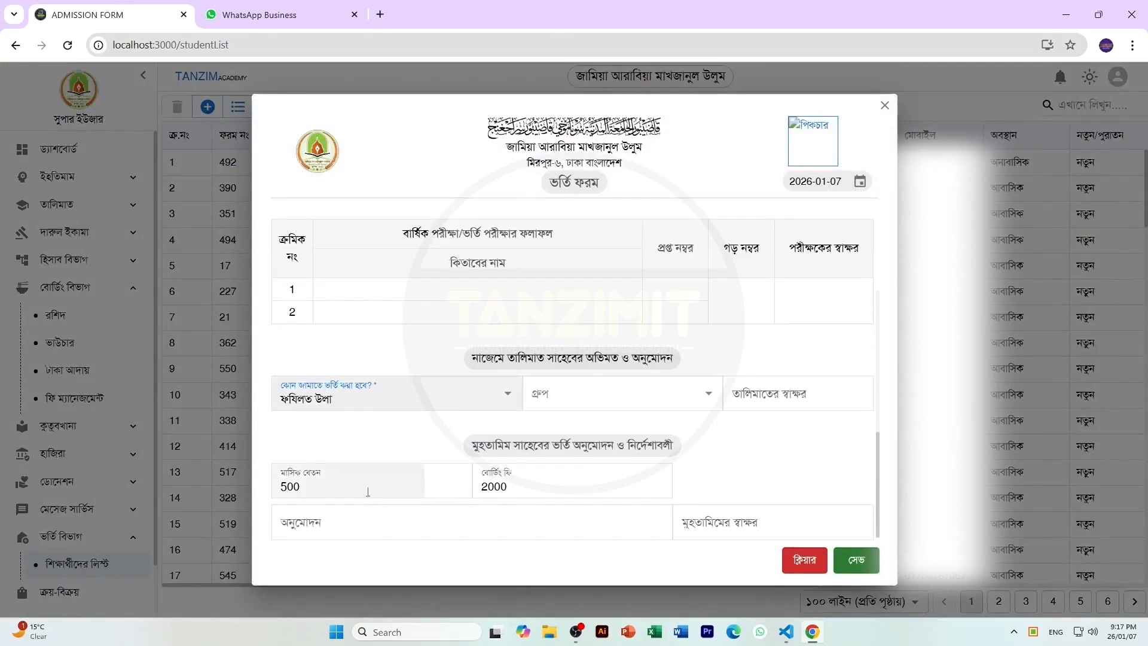
Review the loaded fees, try overwriting the বোর্ডিং ফি amount, and close the admission form without saving.
{"action": "left_click_drag", "start_coordinate": [306, 490], "coordinate": [261, 492]}
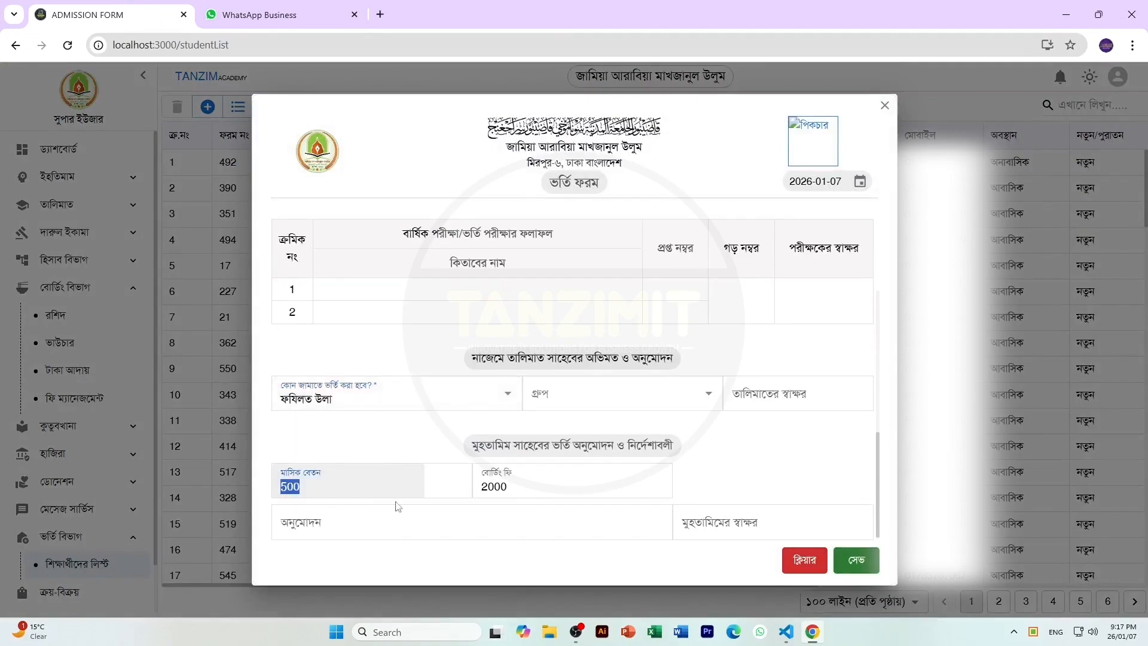
{"action": "key", "text": "Tab"}
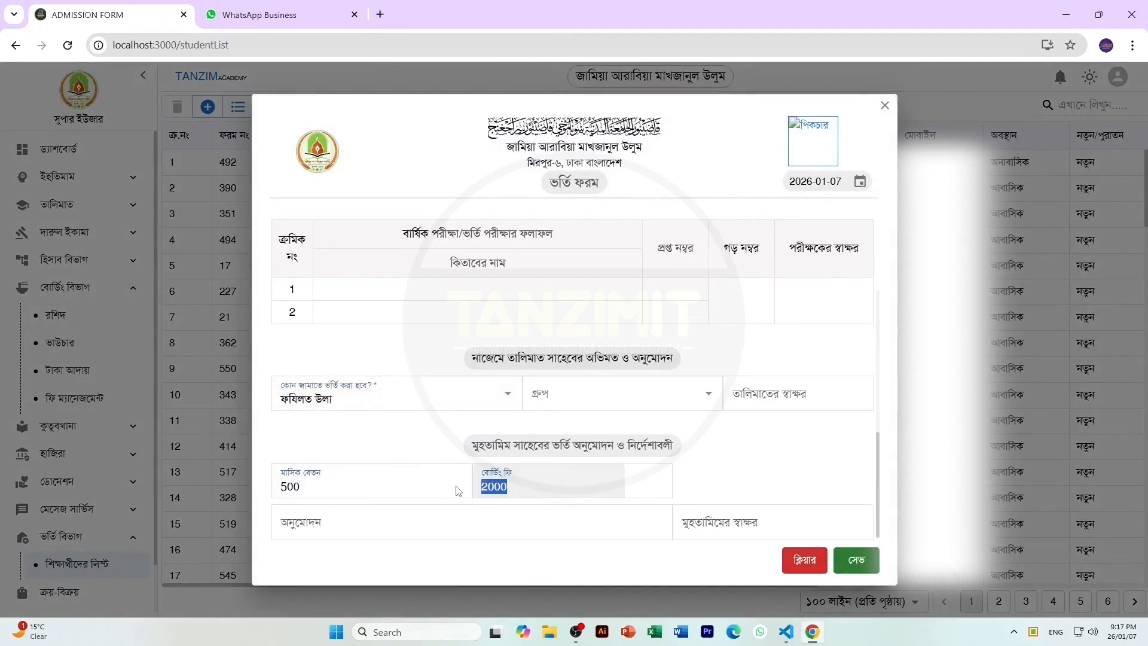
{"action": "left_click", "coordinate": [366, 447]}
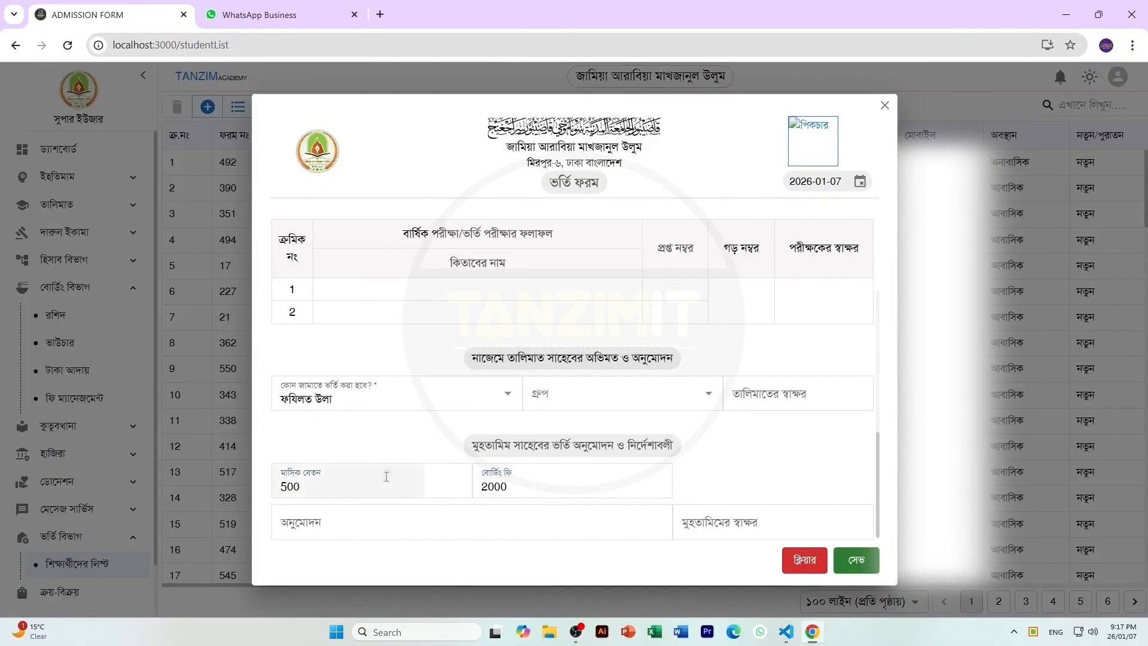
{"action": "double_click", "coordinate": [314, 485]}
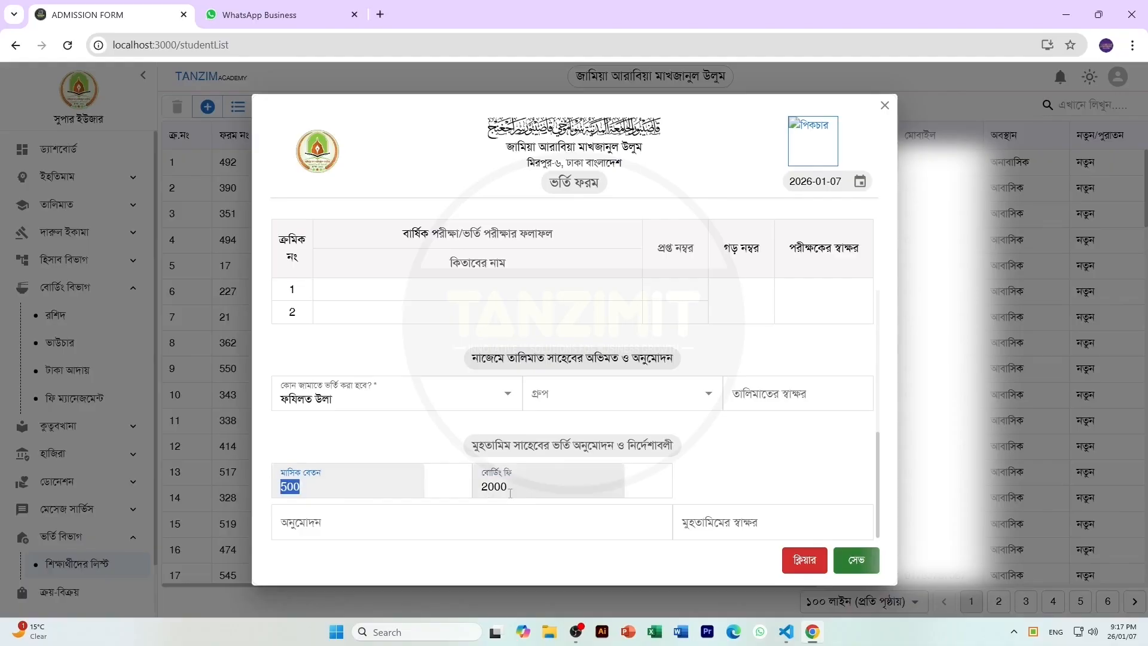
{"action": "double_click", "coordinate": [483, 486]}
{"action": "type", "text": "15"}
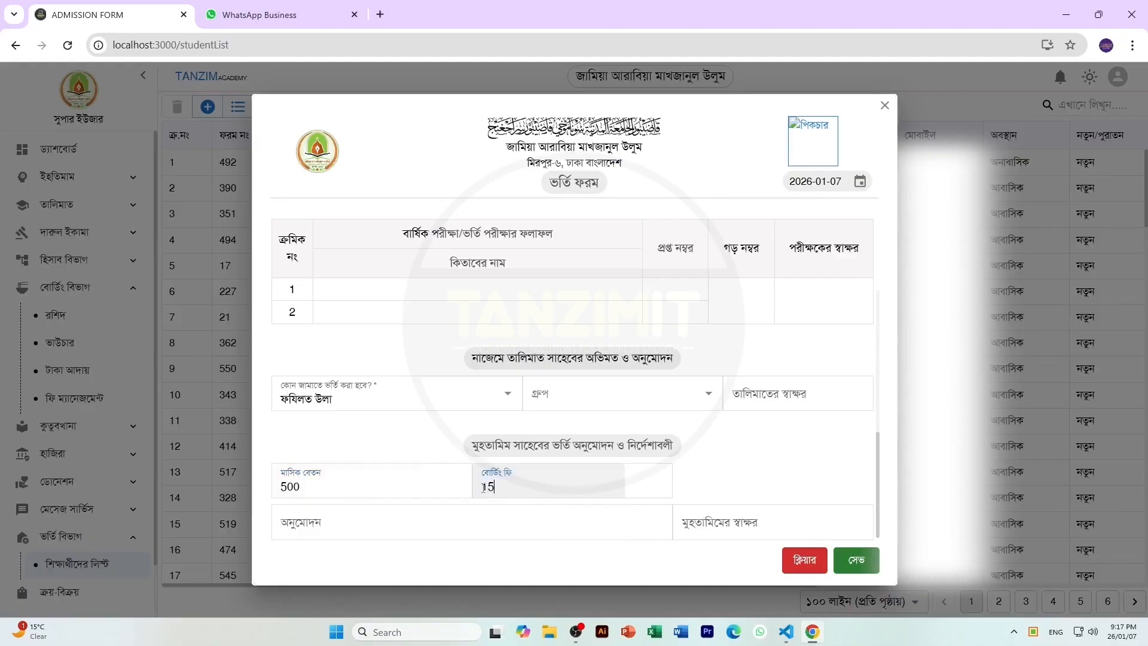
{"action": "left_click", "coordinate": [885, 106]}
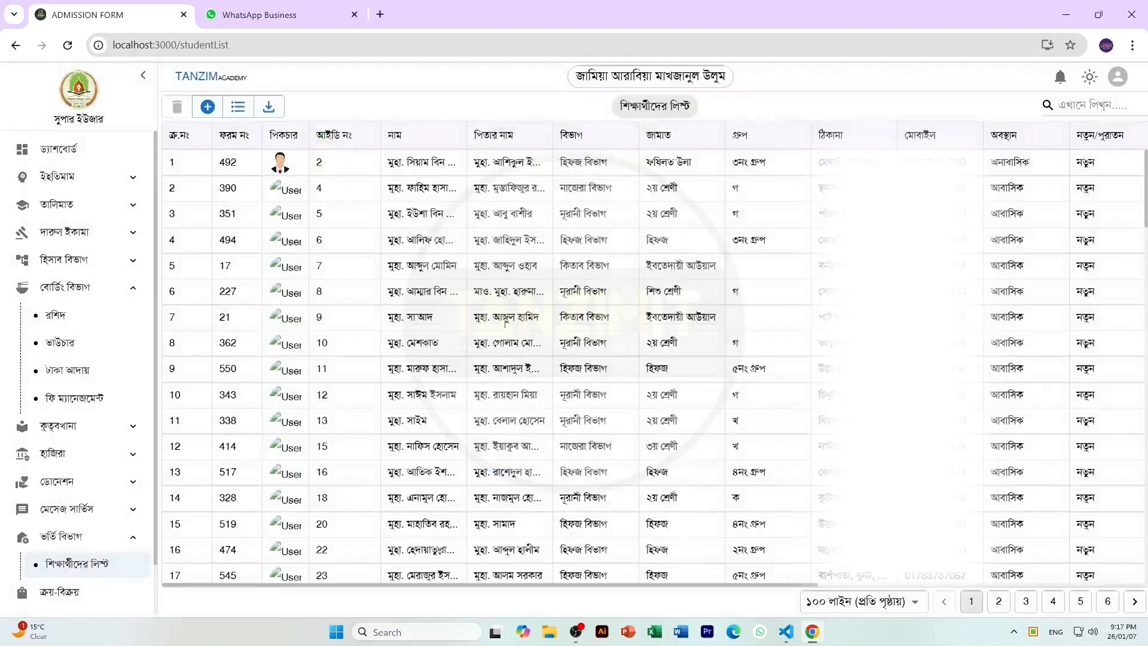
Open the first listed student's admission record for editing and view its class and fee fields.
{"action": "left_click", "coordinate": [323, 168]}
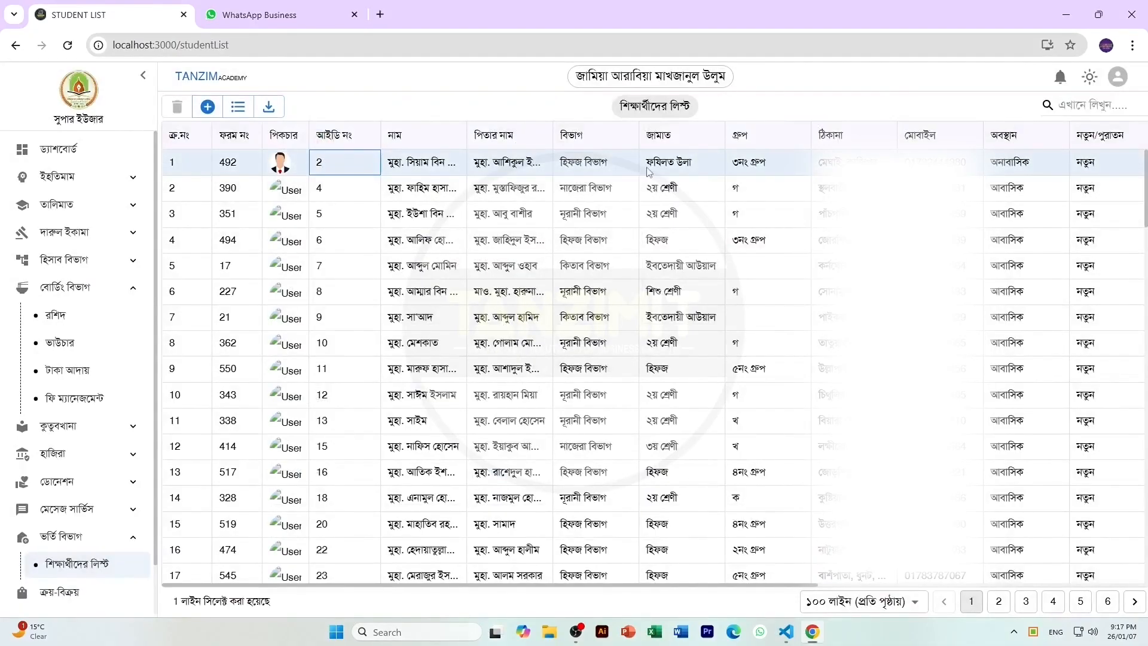
{"action": "left_click_drag", "start_coordinate": [595, 585], "coordinate": [926, 585]}
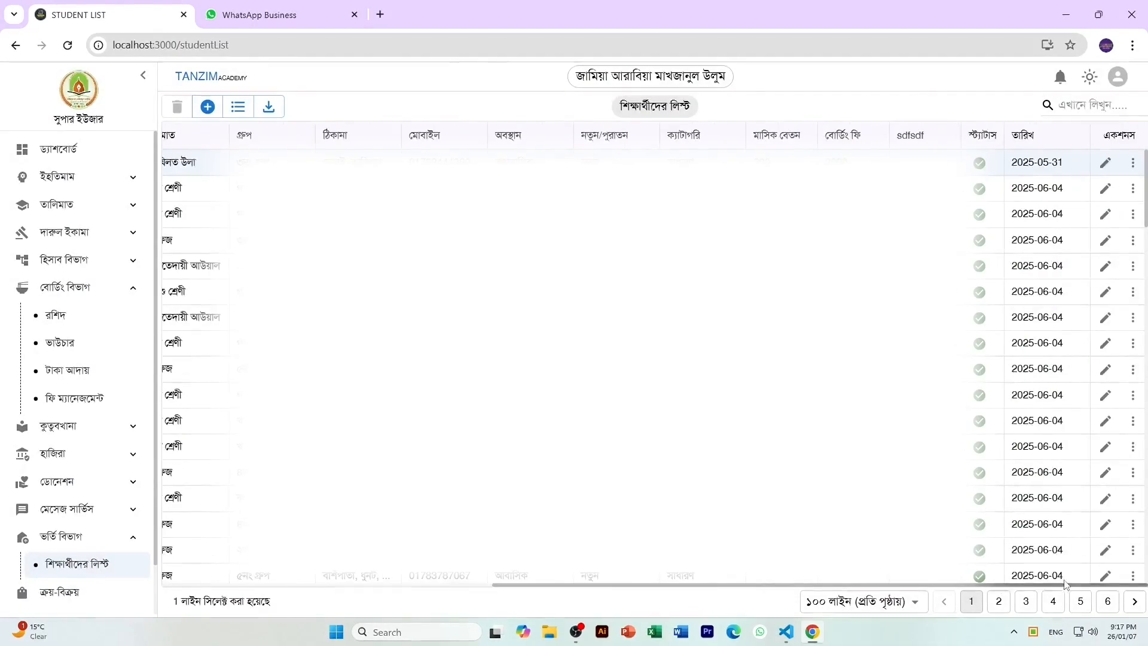
{"action": "left_click", "coordinate": [1105, 164]}
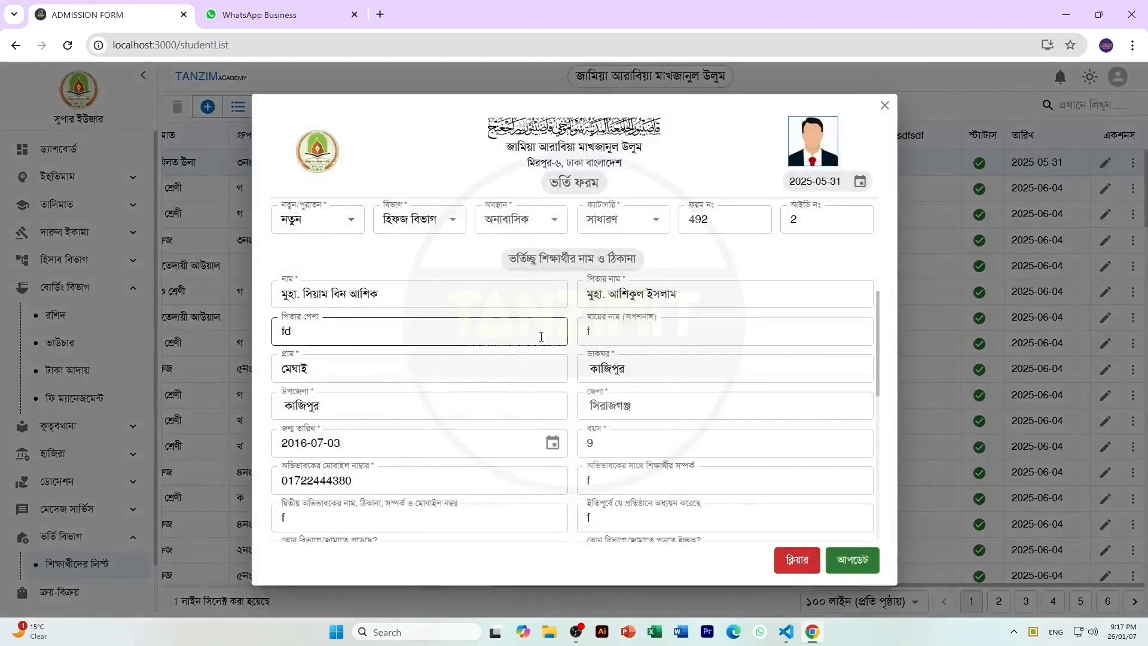
{"action": "scroll", "coordinate": [475, 450], "scroll_direction": "down", "scroll_amount": 10}
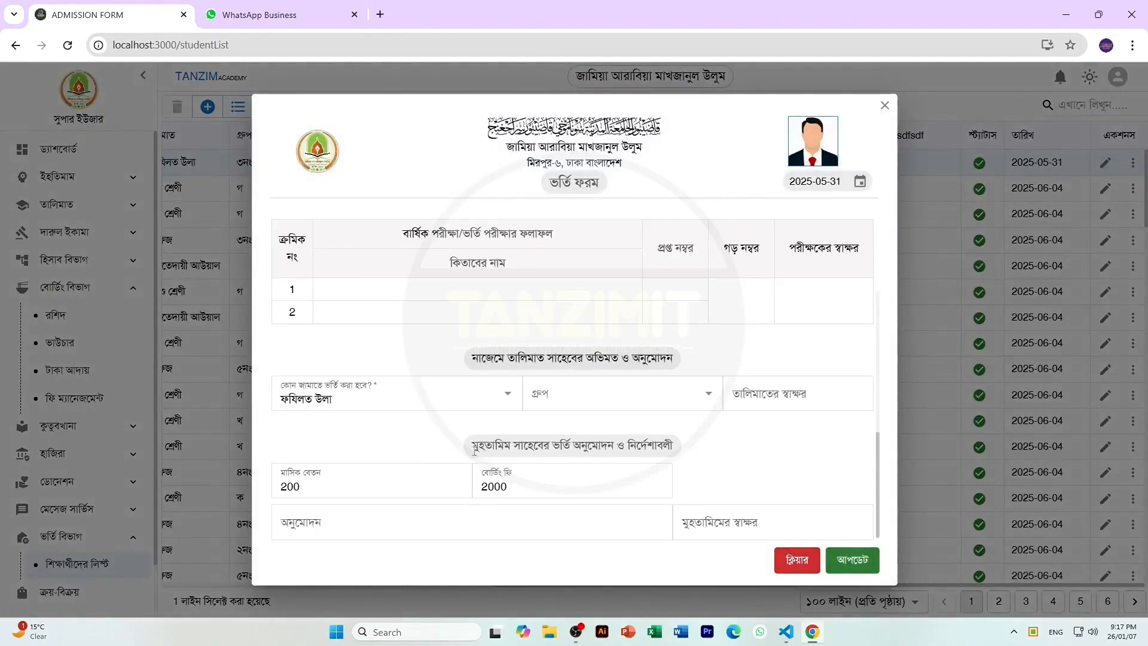
Try switching the student's class to বিশেষ and back to ফযিলত উলা, and close the form without updating.
{"action": "left_click", "coordinate": [364, 399]}
{"action": "left_click", "coordinate": [325, 477]}
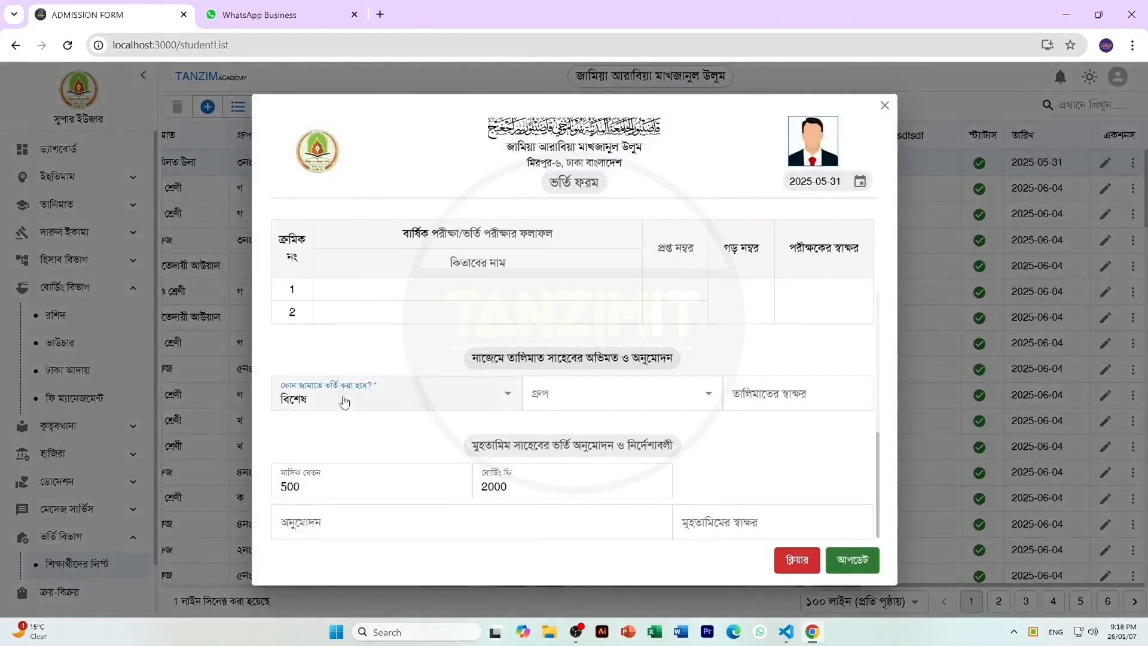
{"action": "left_click", "coordinate": [341, 401]}
{"action": "left_click", "coordinate": [337, 453]}
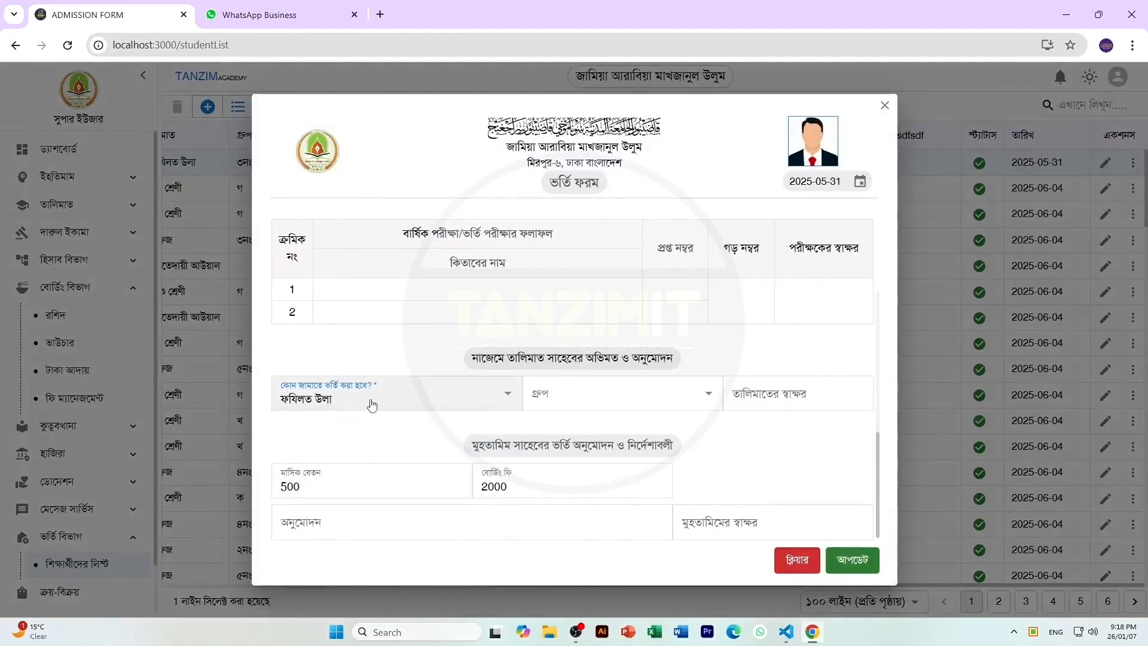
{"action": "left_click", "coordinate": [885, 106]}
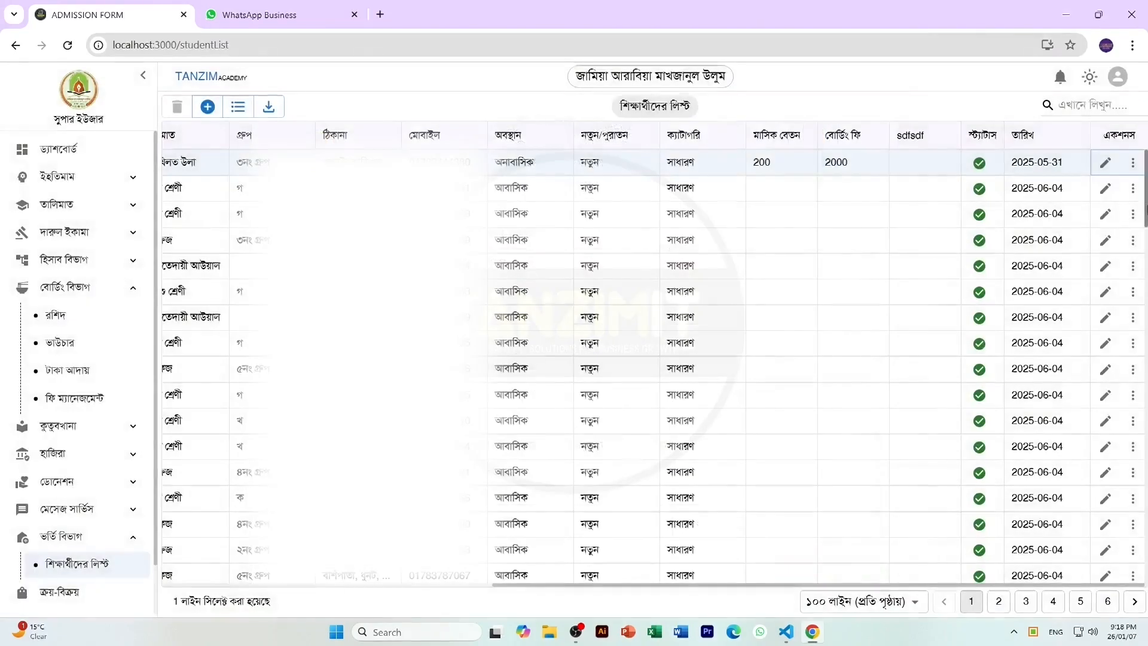
Reopen the first student's record and reload its class fees by choosing বিশেষ and reselecting ফযিলত উলা.
{"action": "left_click", "coordinate": [1106, 163]}
{"action": "scroll", "coordinate": [331, 489], "scroll_direction": "down", "scroll_amount": 10}
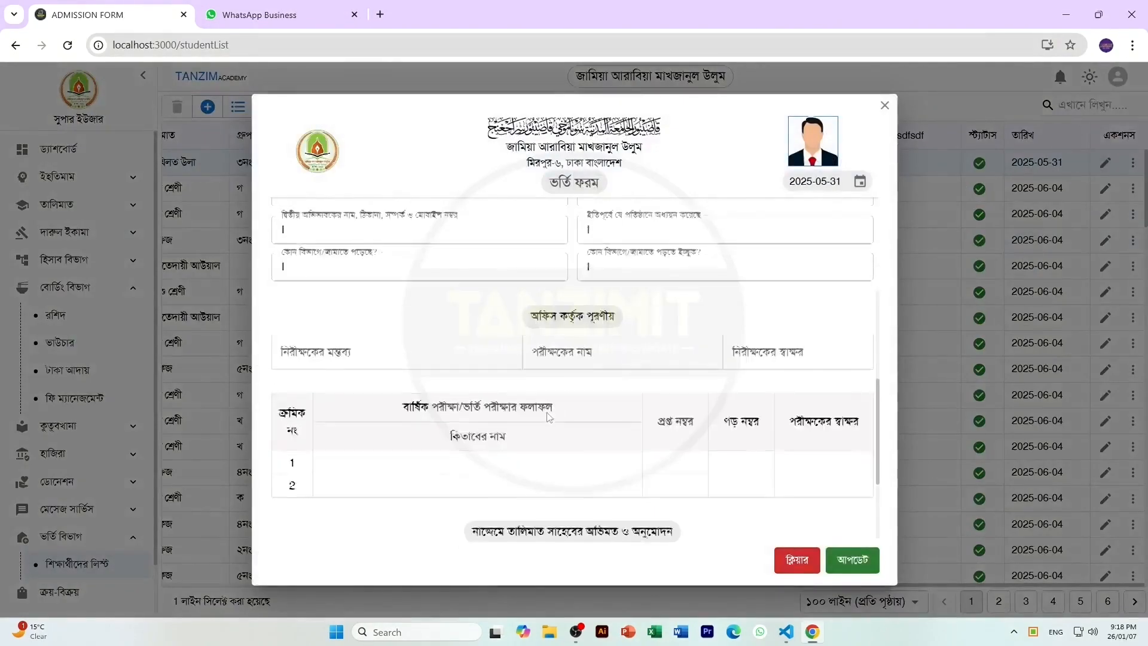
{"action": "double_click", "coordinate": [332, 489]}
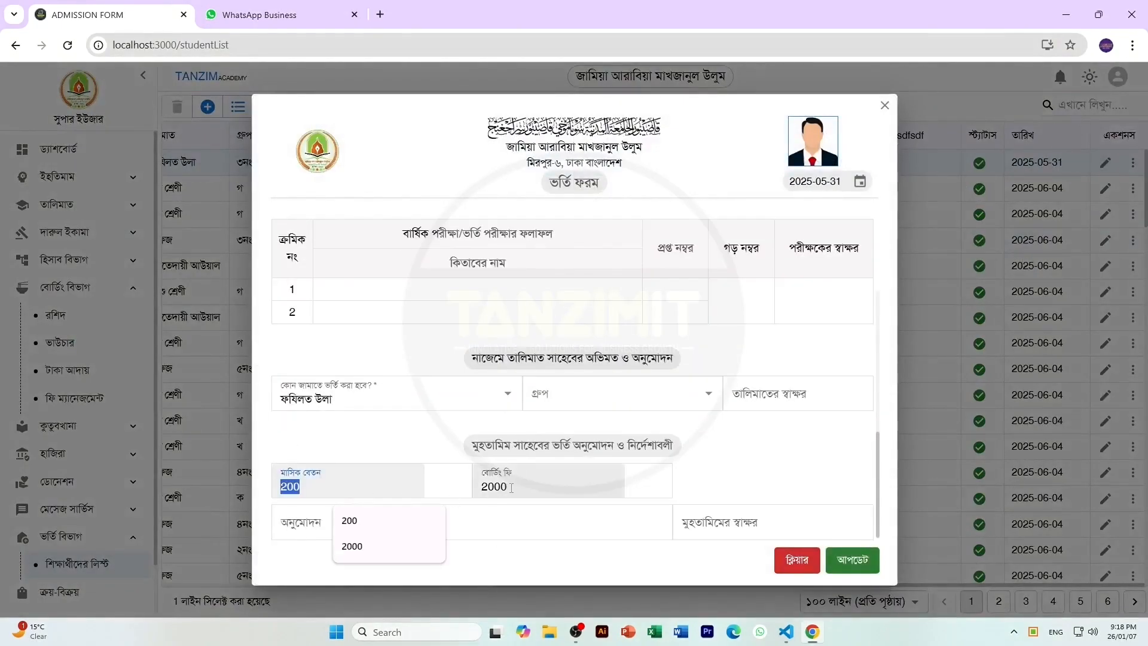
{"action": "key", "text": "Tab"}
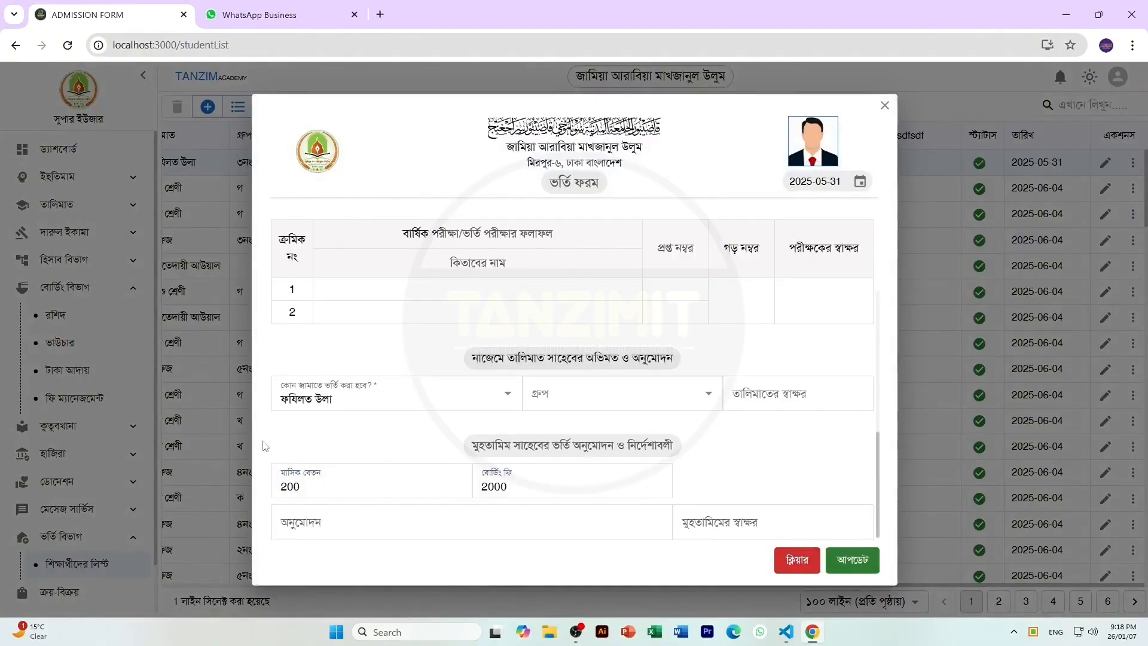
{"action": "left_click", "coordinate": [362, 399]}
{"action": "left_click", "coordinate": [336, 472]}
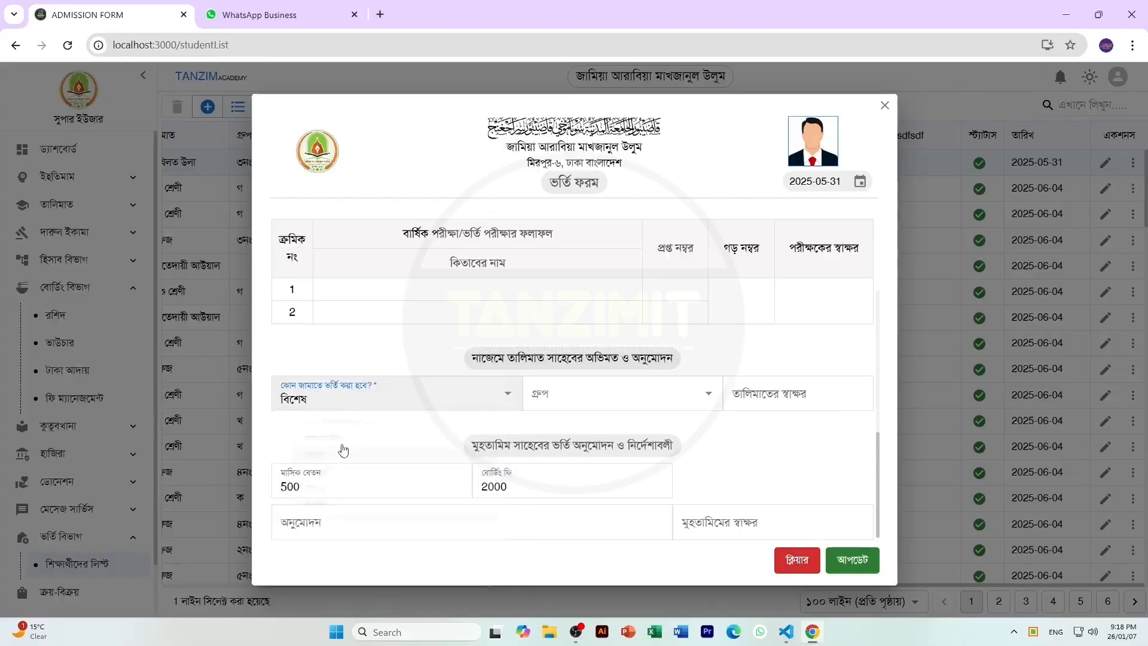
{"action": "left_click", "coordinate": [334, 452]}
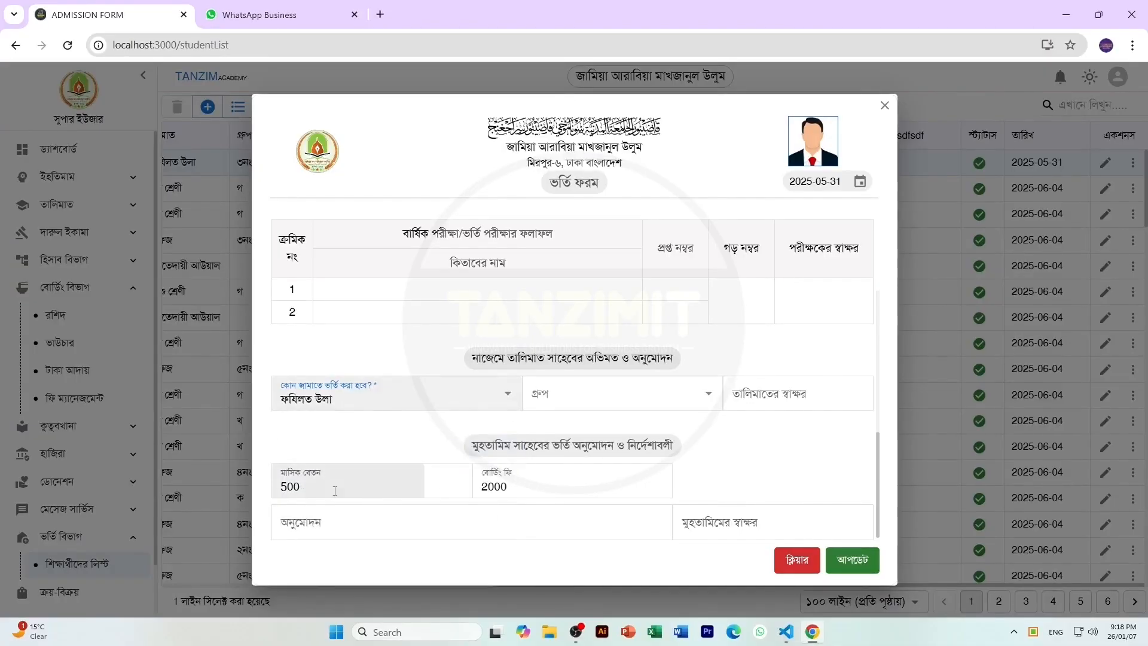
Set the student's বোর্ডিং ফি to 1500 and update the admission record.
{"action": "double_click", "coordinate": [592, 489]}
{"action": "double_click", "coordinate": [290, 486]}
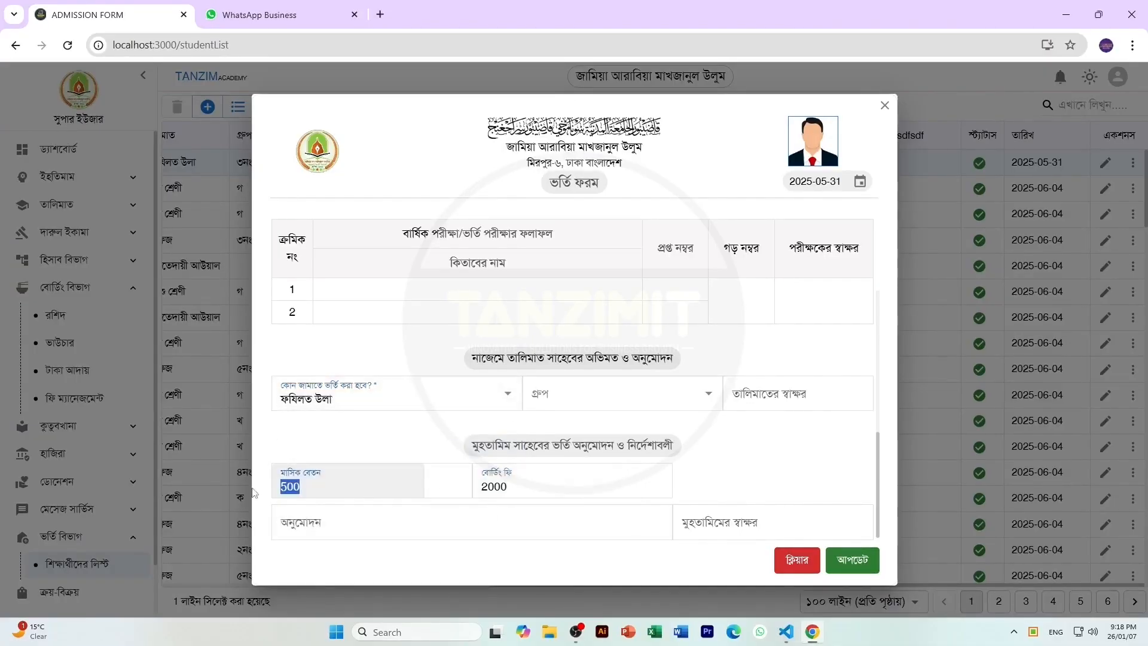
{"action": "key", "text": "Tab"}
{"action": "type", "text": "15"}
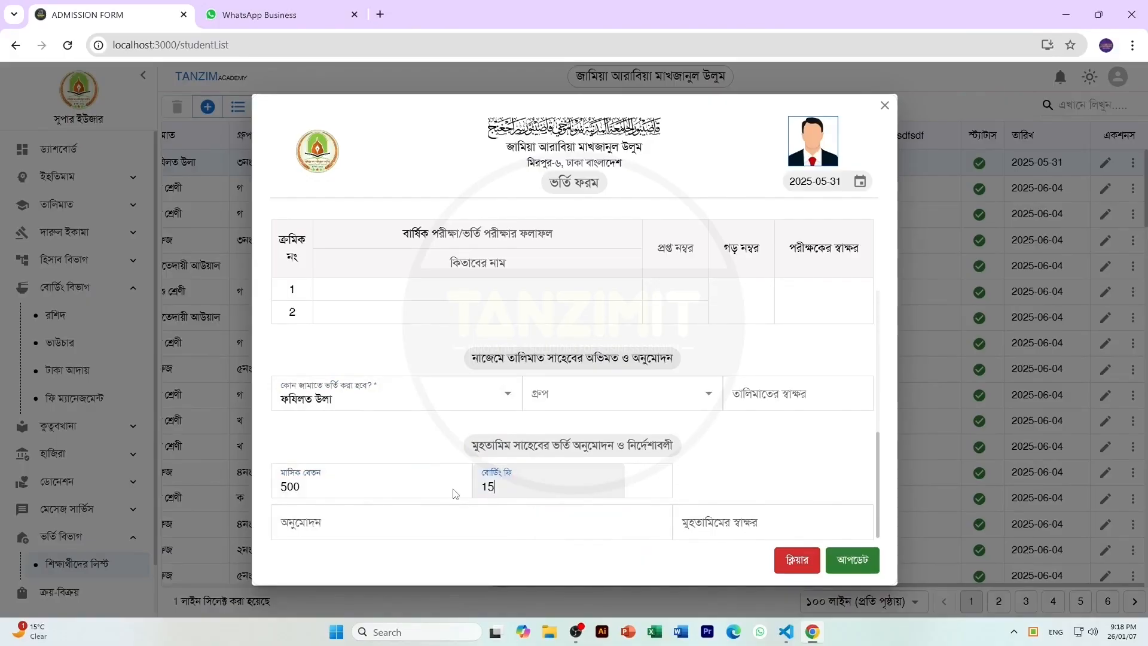
{"action": "left_click", "coordinate": [847, 559]}
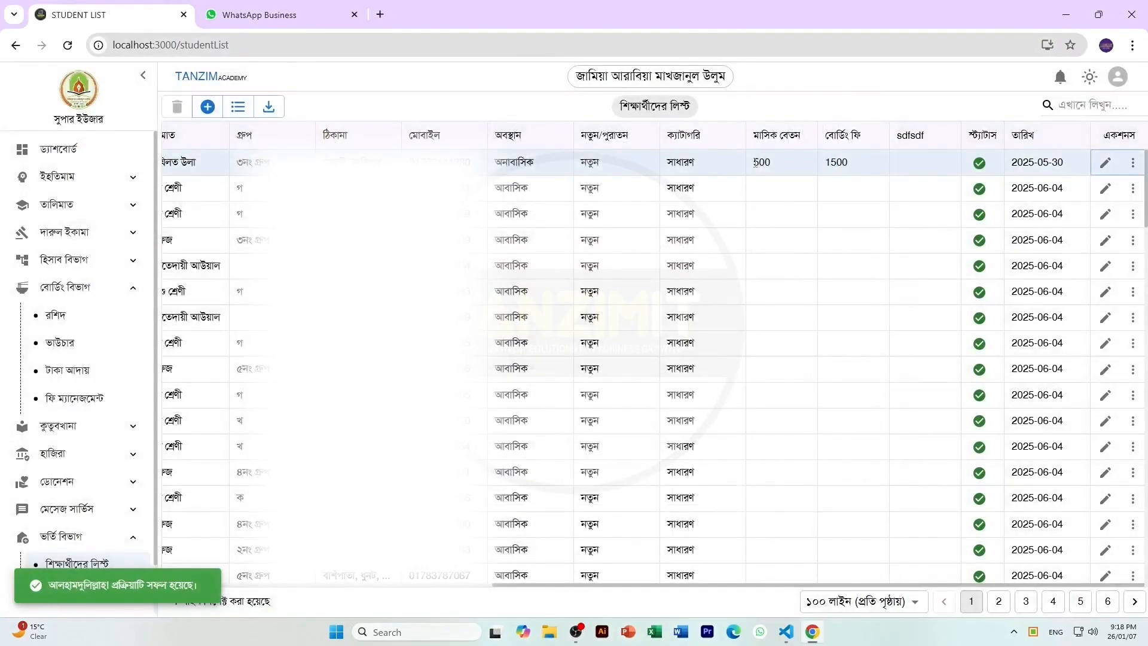
Check the first student's মাসিক বেতন and বোর্ডিং ফি columns in the student list.
{"action": "double_click", "coordinate": [760, 162]}
{"action": "double_click", "coordinate": [837, 162]}
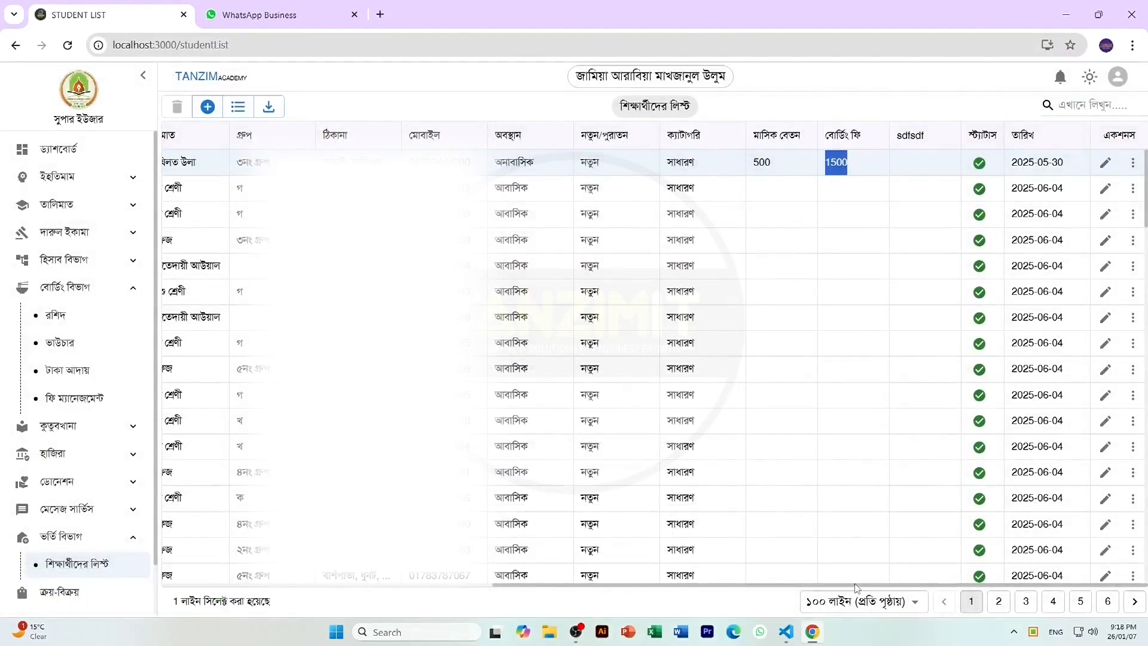
{"action": "left_click_drag", "start_coordinate": [801, 585], "coordinate": [471, 585]}
Revisit the boarding ফি ম্যানেজমেন্ট page, preview the fees for class ফযিলত উলা in a new admission form, and close it unsaved.
{"action": "left_click", "coordinate": [90, 398]}
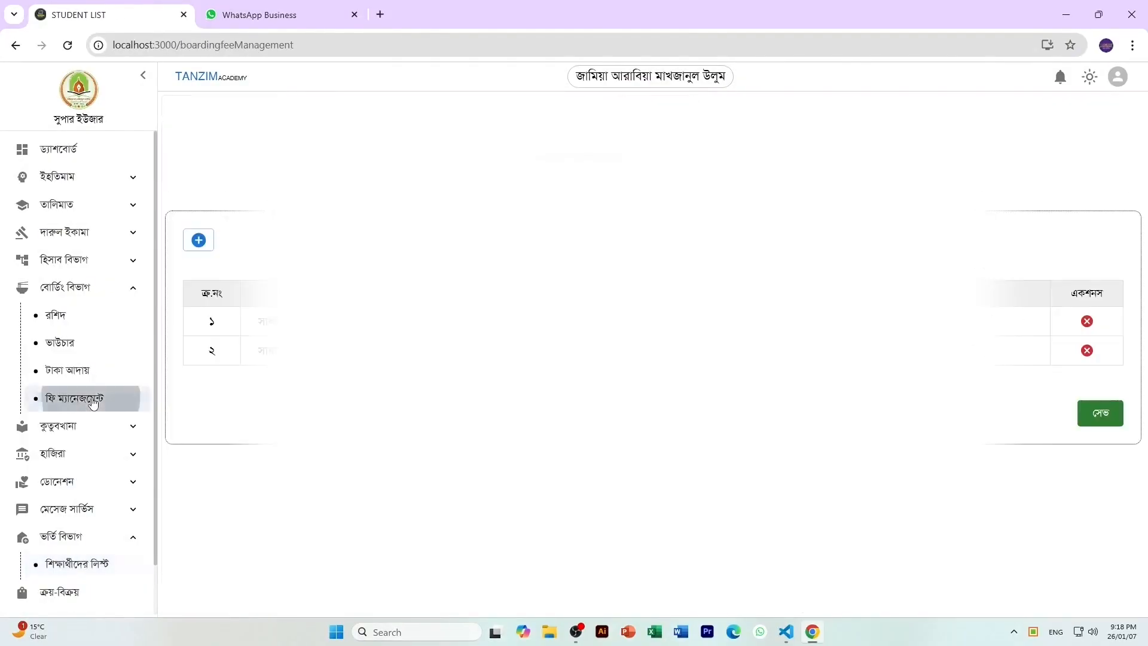
{"action": "left_click", "coordinate": [84, 564]}
{"action": "left_click", "coordinate": [206, 107]}
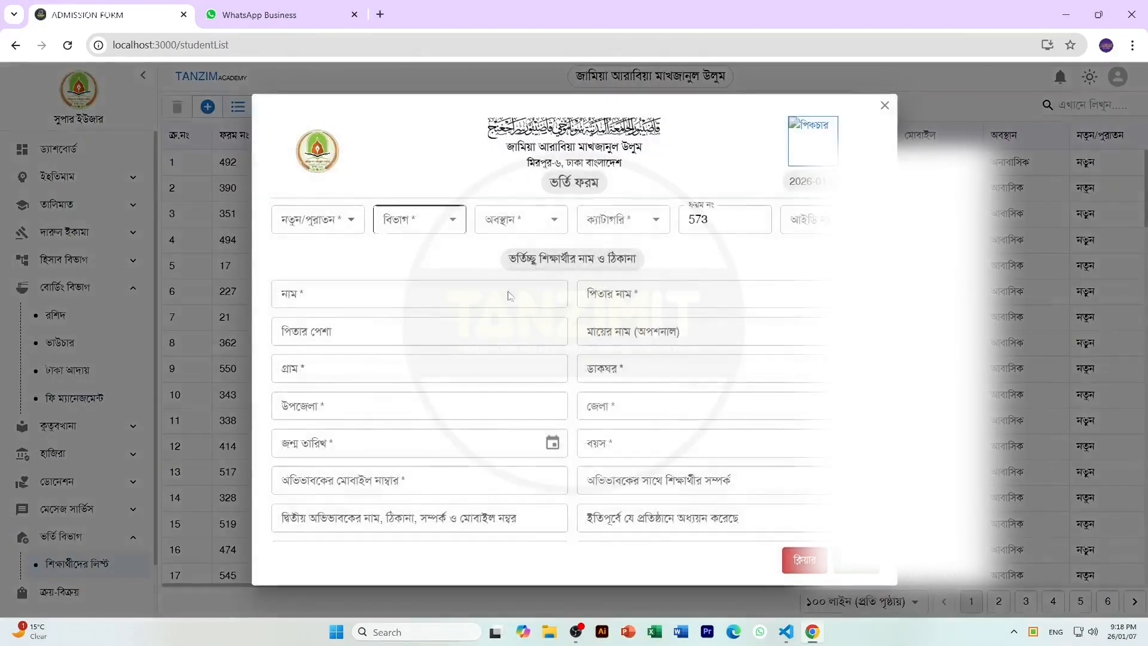
{"action": "scroll", "coordinate": [419, 443], "scroll_direction": "down", "scroll_amount": 10}
{"action": "left_click", "coordinate": [375, 443]}
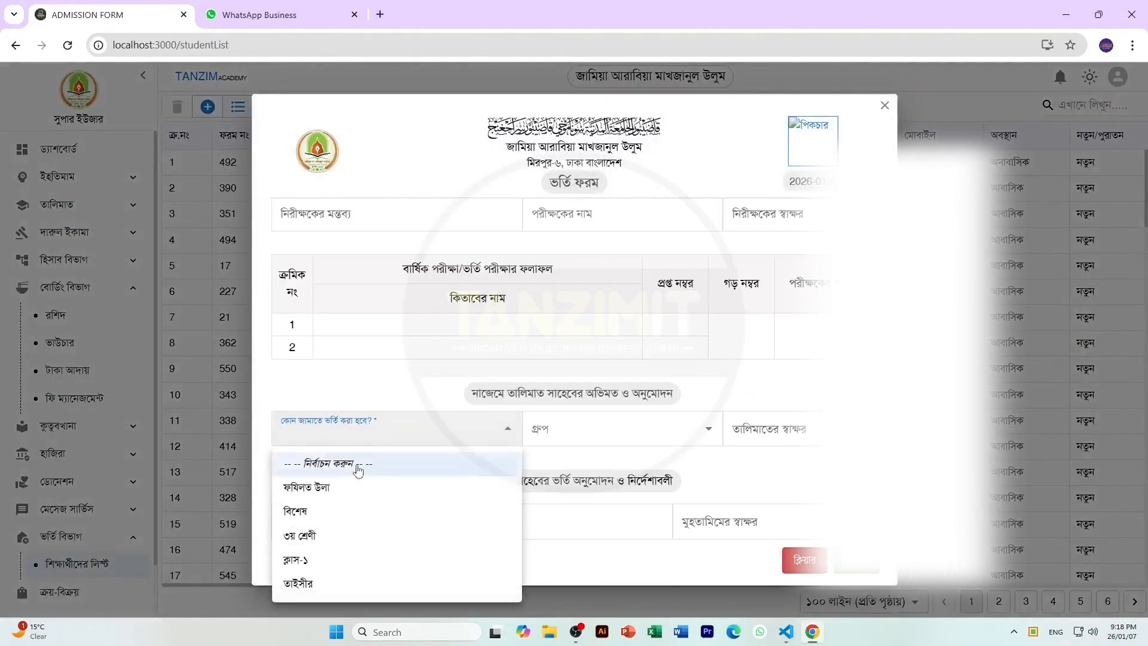
{"action": "left_click", "coordinate": [338, 494]}
{"action": "scroll", "coordinate": [359, 484], "scroll_direction": "down", "scroll_amount": 1}
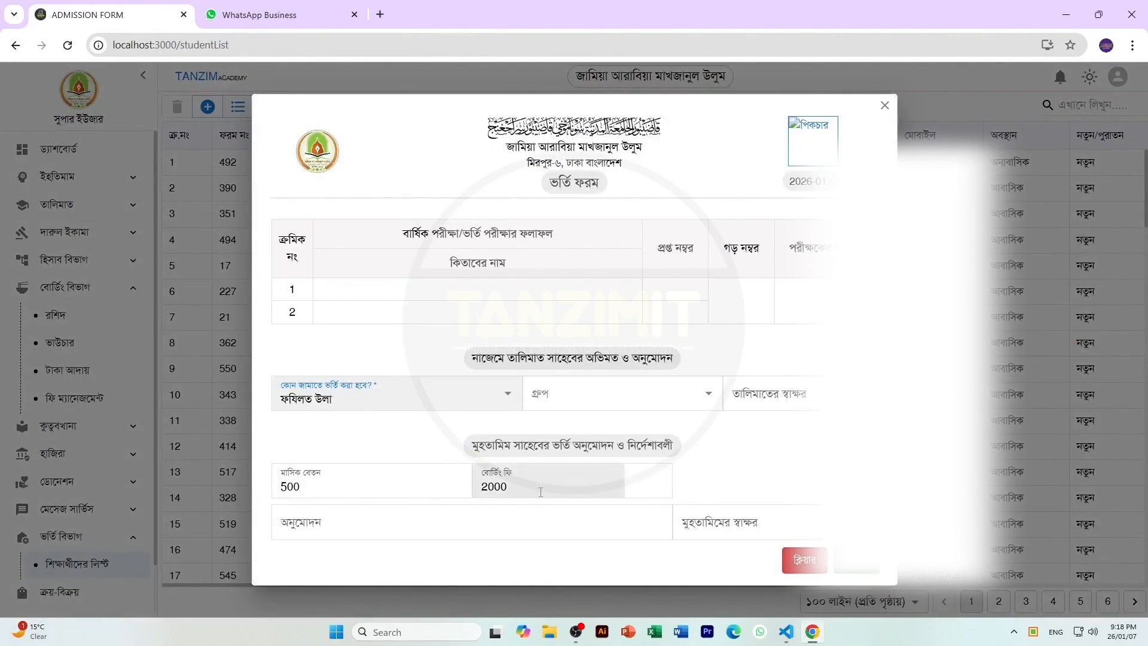
{"action": "scroll", "coordinate": [540, 418], "scroll_direction": "up", "scroll_amount": 10}
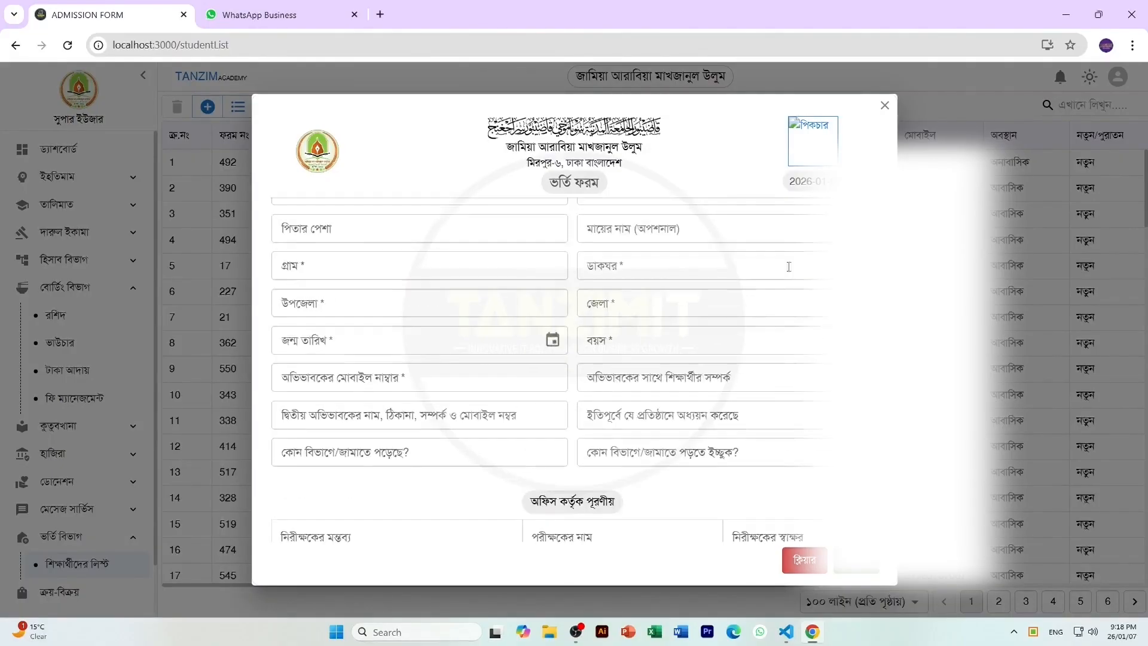
{"action": "left_click", "coordinate": [885, 107]}
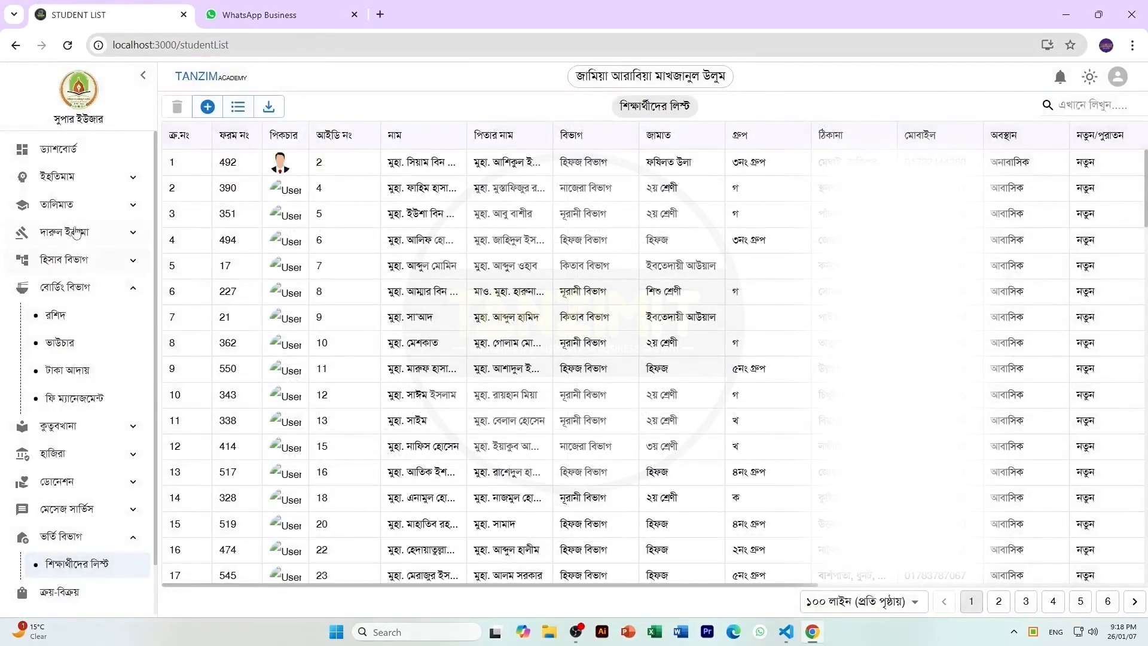
View the বাবদ পরিবর্তন page of হিসাব বিভাগ and return to the boarding department's ফি ম্যানেজমেন্ট page.
{"action": "left_click", "coordinate": [72, 266]}
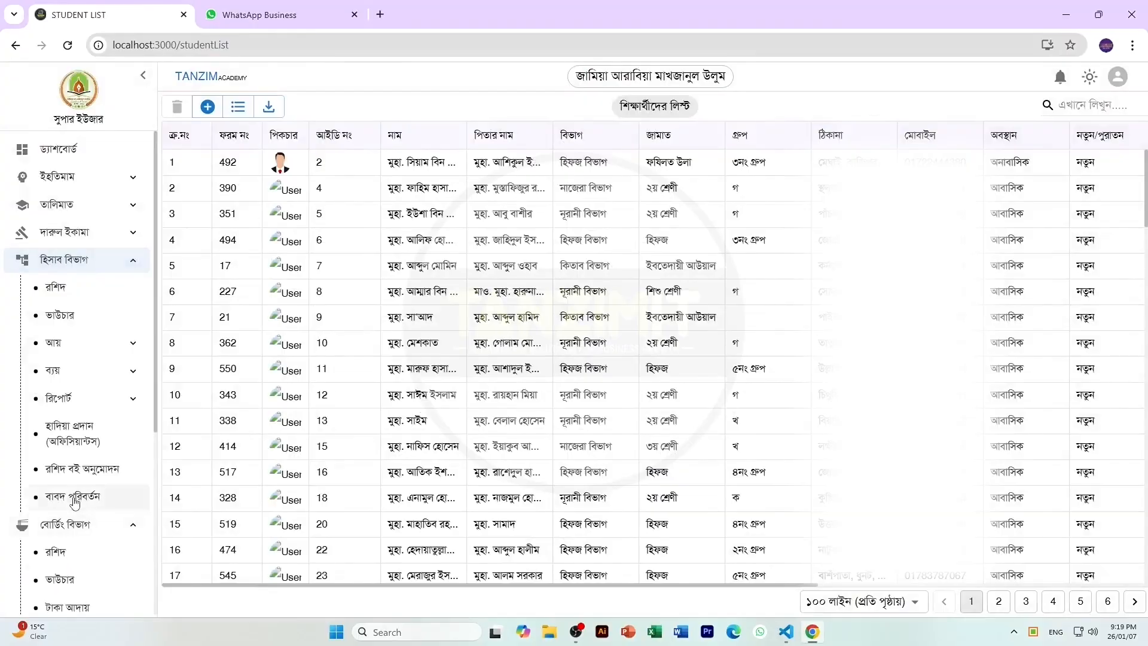
{"action": "left_click", "coordinate": [72, 500]}
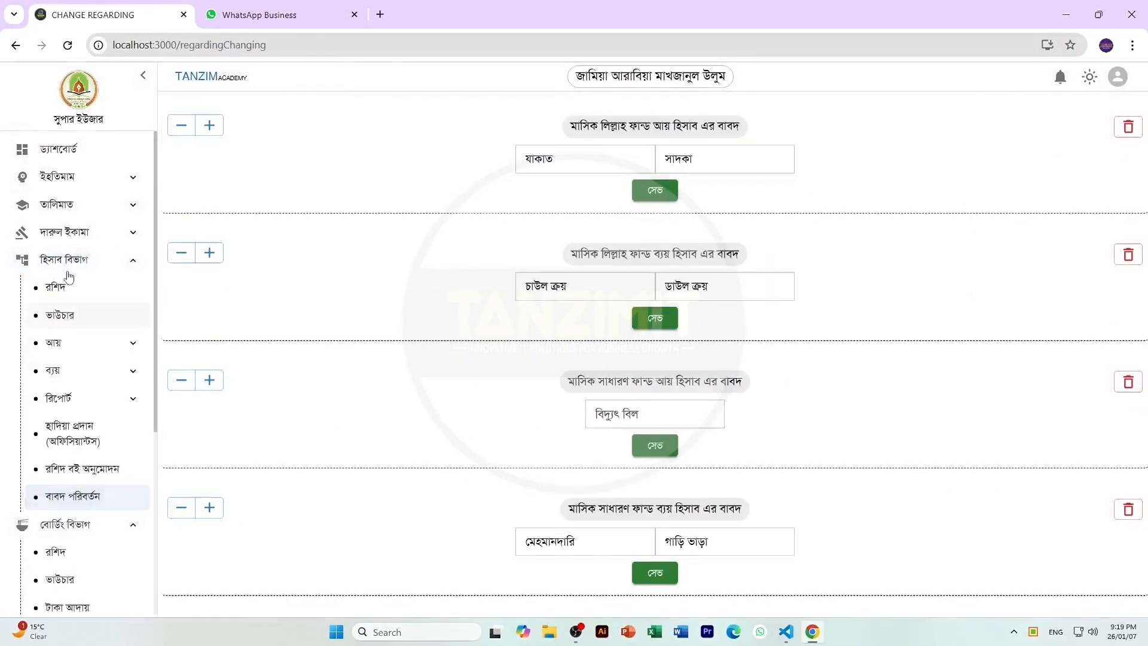
{"action": "left_click", "coordinate": [84, 259]}
{"action": "left_click", "coordinate": [77, 399]}
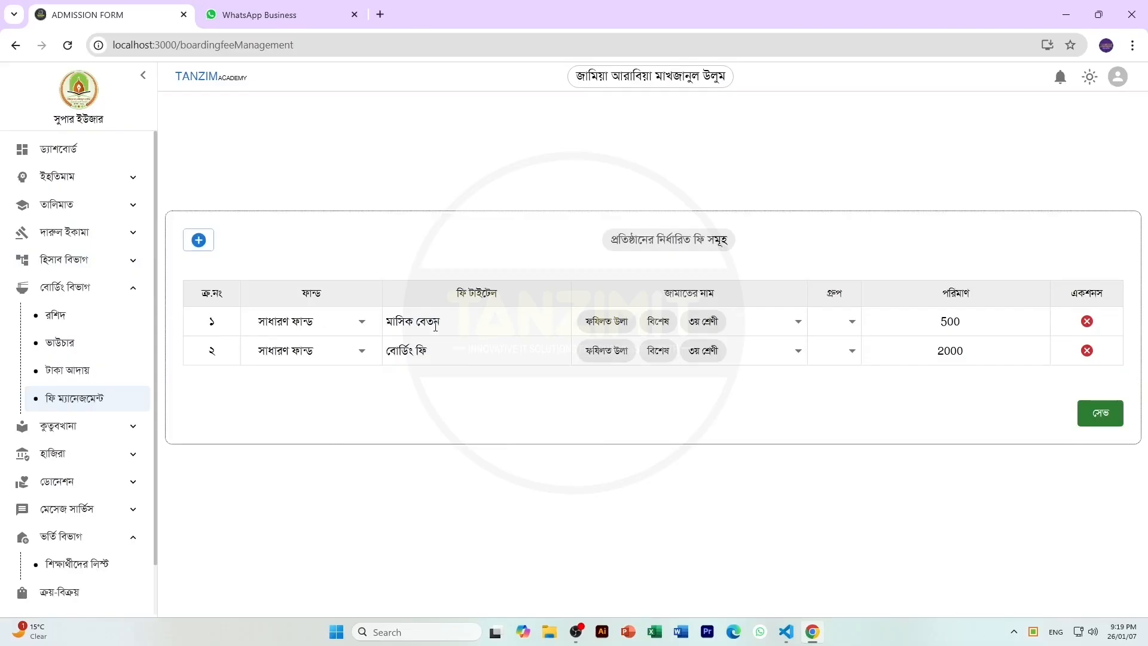
From শিক্ষার্থীদের লিস্ট, start a new admission form, select class ফযিলত উলা to examine its মাসিক বেতন and বোর্ডিং ফি, and close it.
{"action": "left_click", "coordinate": [86, 290]}
{"action": "left_click", "coordinate": [88, 457]}
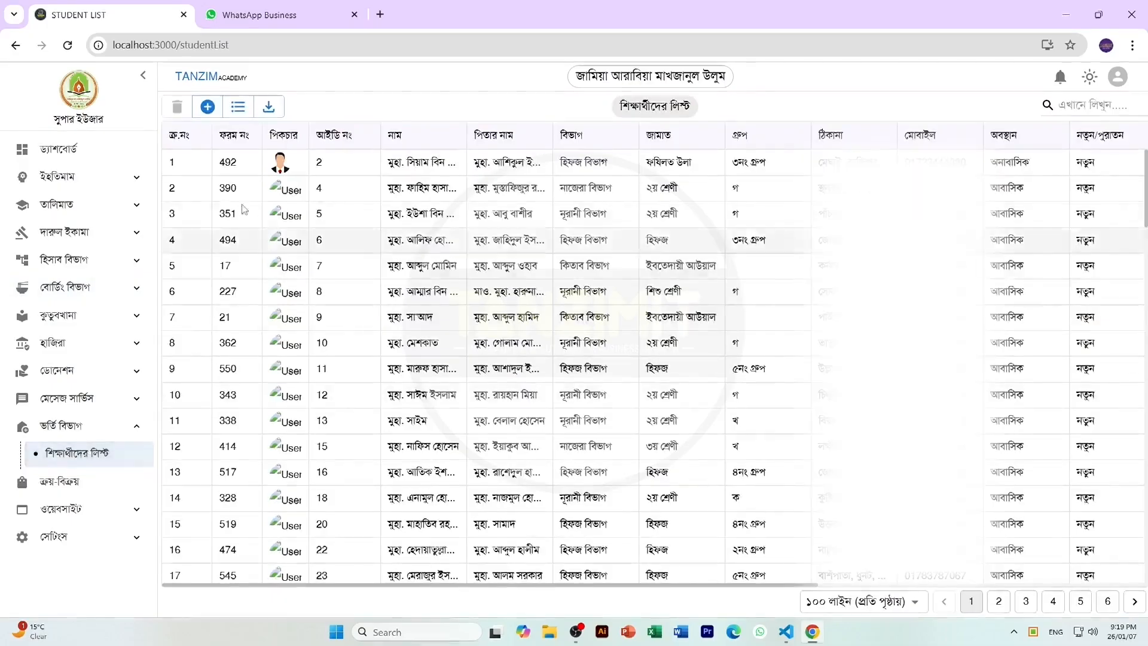
{"action": "left_click", "coordinate": [207, 107]}
{"action": "scroll", "coordinate": [456, 327], "scroll_direction": "down", "scroll_amount": 10}
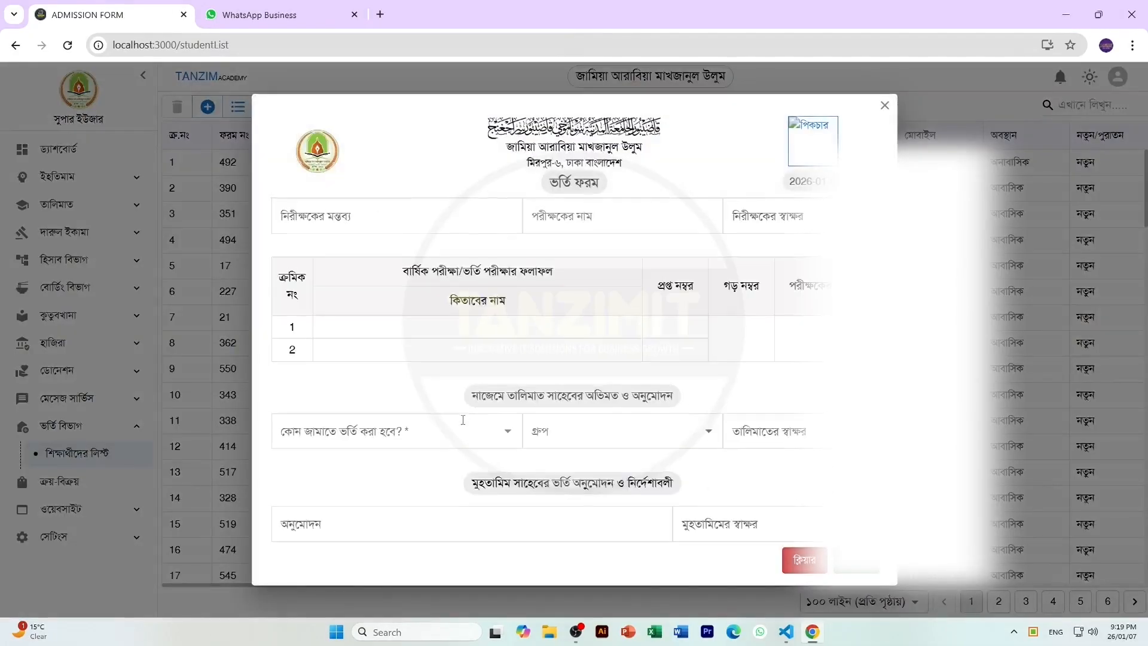
{"action": "left_click", "coordinate": [381, 434]}
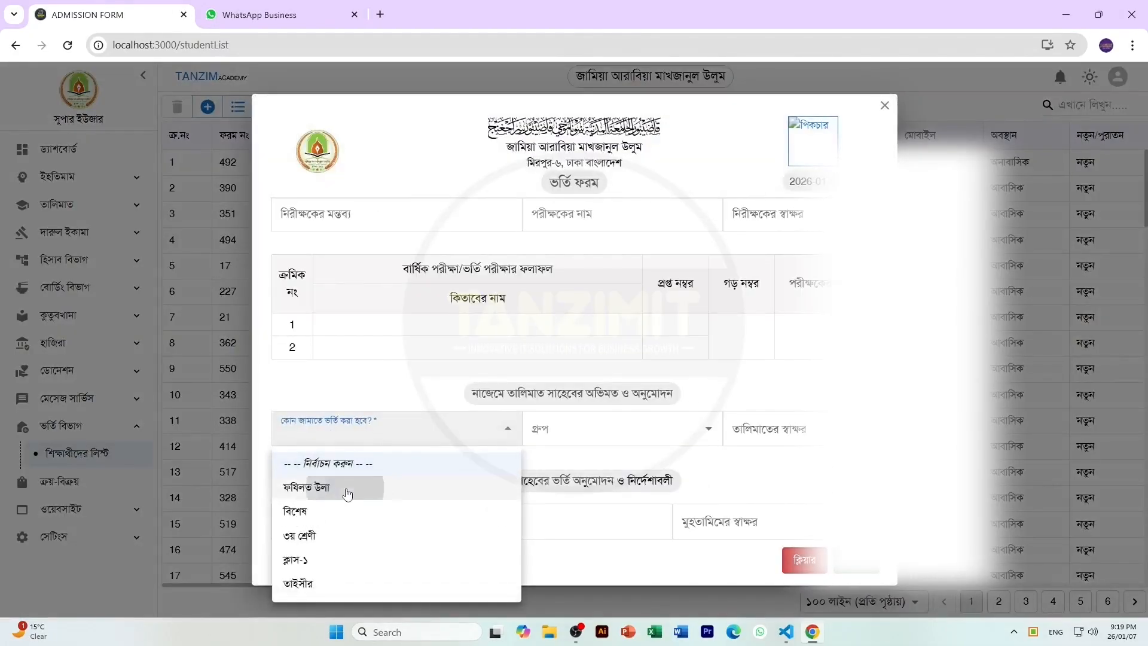
{"action": "left_click", "coordinate": [359, 500]}
{"action": "scroll", "coordinate": [496, 511], "scroll_direction": "down", "scroll_amount": 1}
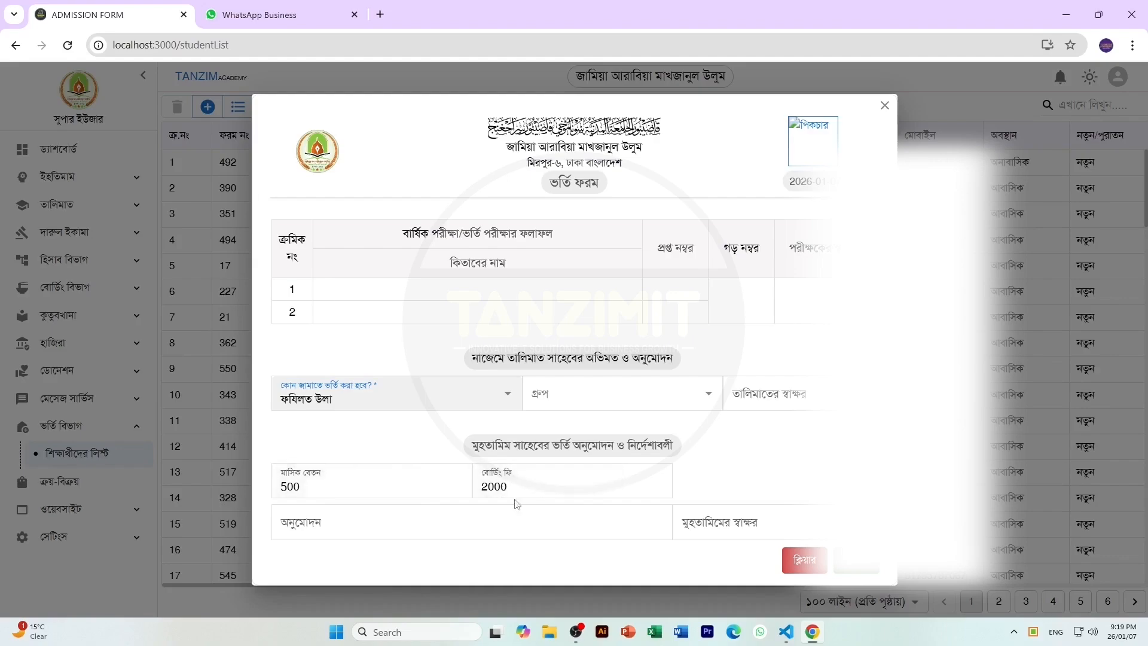
{"action": "scroll", "coordinate": [692, 415], "scroll_direction": "up", "scroll_amount": 10}
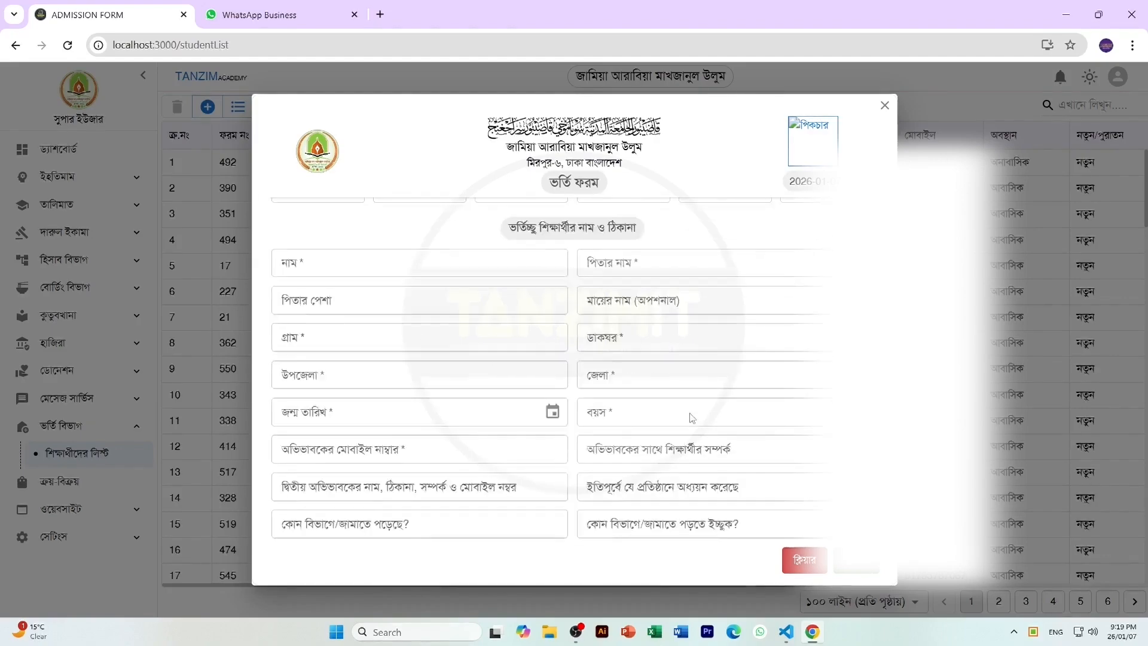
{"action": "left_click", "coordinate": [885, 105]}
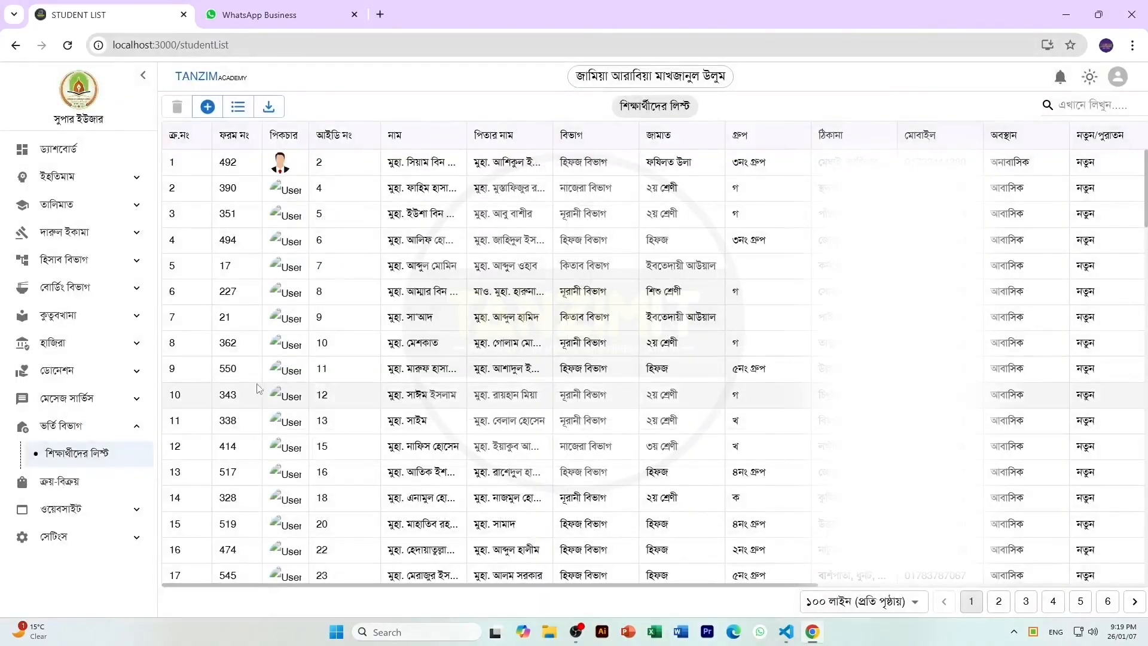
View the রশিদ and ভাউচার lists of হিসাব বিভাগ and return to the রশিদ list.
{"action": "left_click", "coordinate": [66, 431]}
{"action": "left_click", "coordinate": [63, 259]}
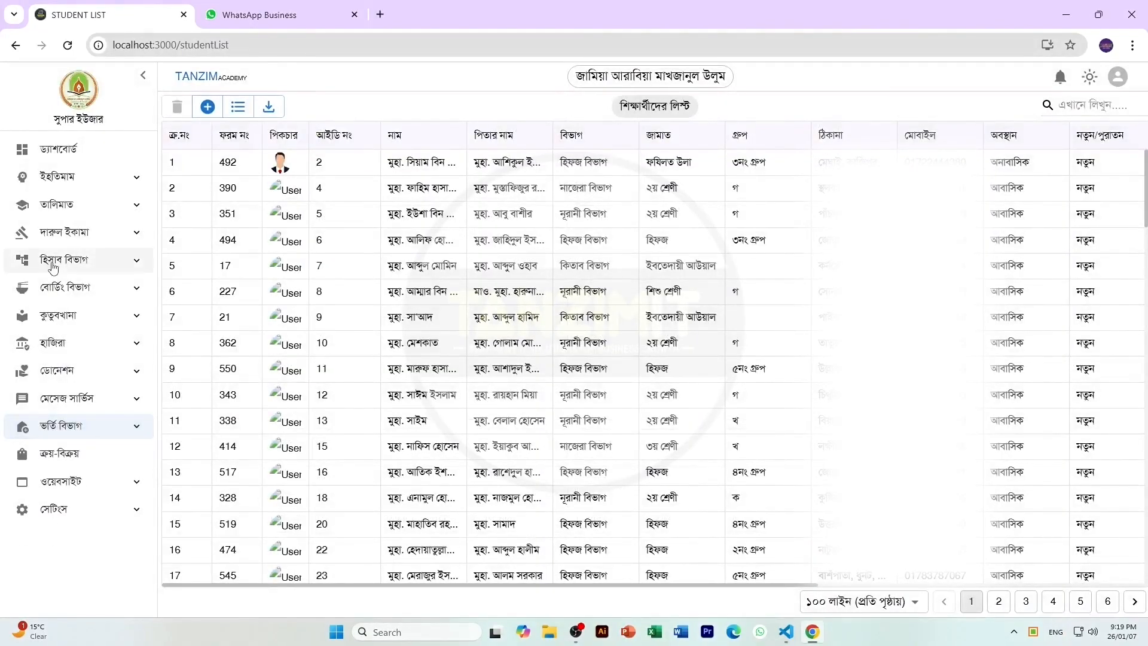
{"action": "left_click", "coordinate": [73, 298]}
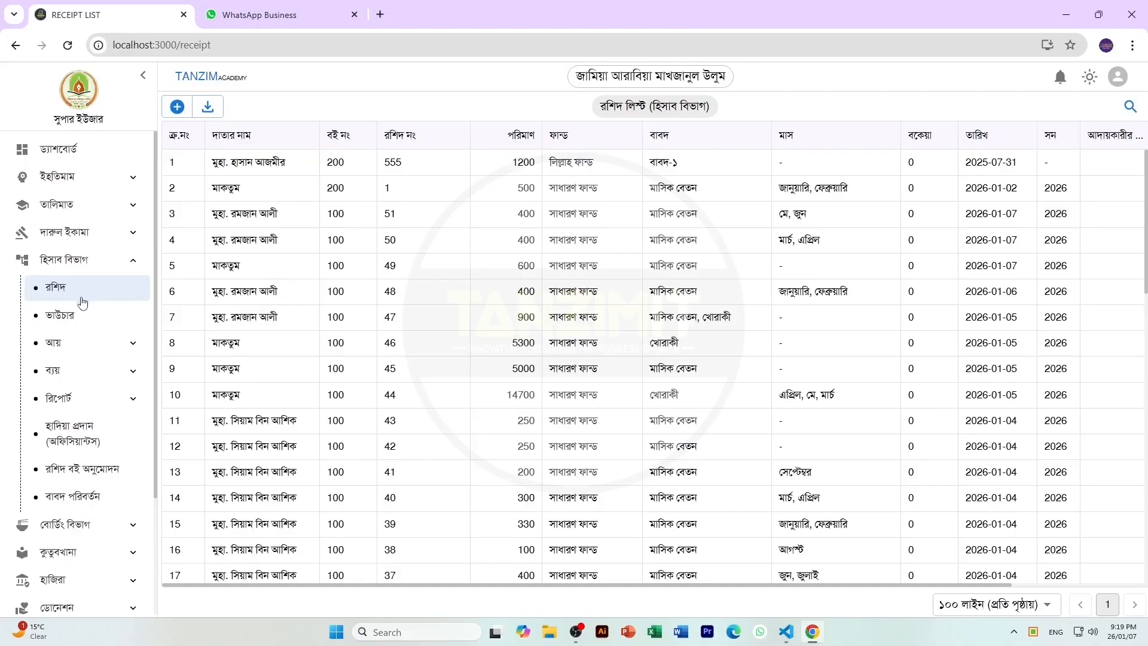
{"action": "left_click", "coordinate": [73, 321]}
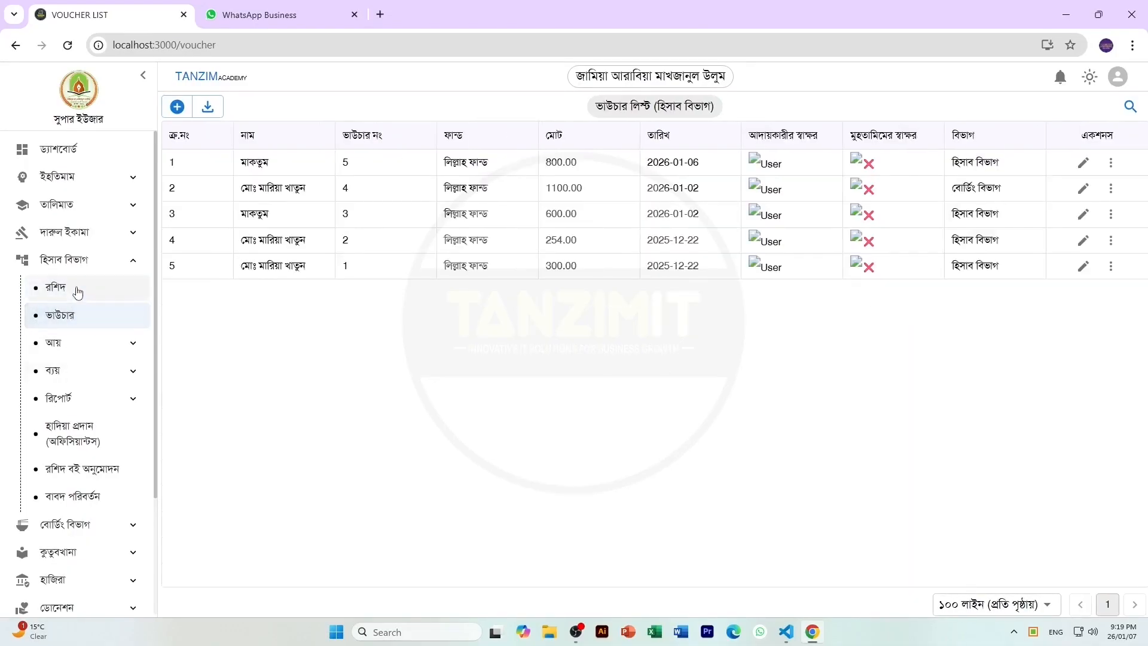
{"action": "left_click", "coordinate": [78, 292]}
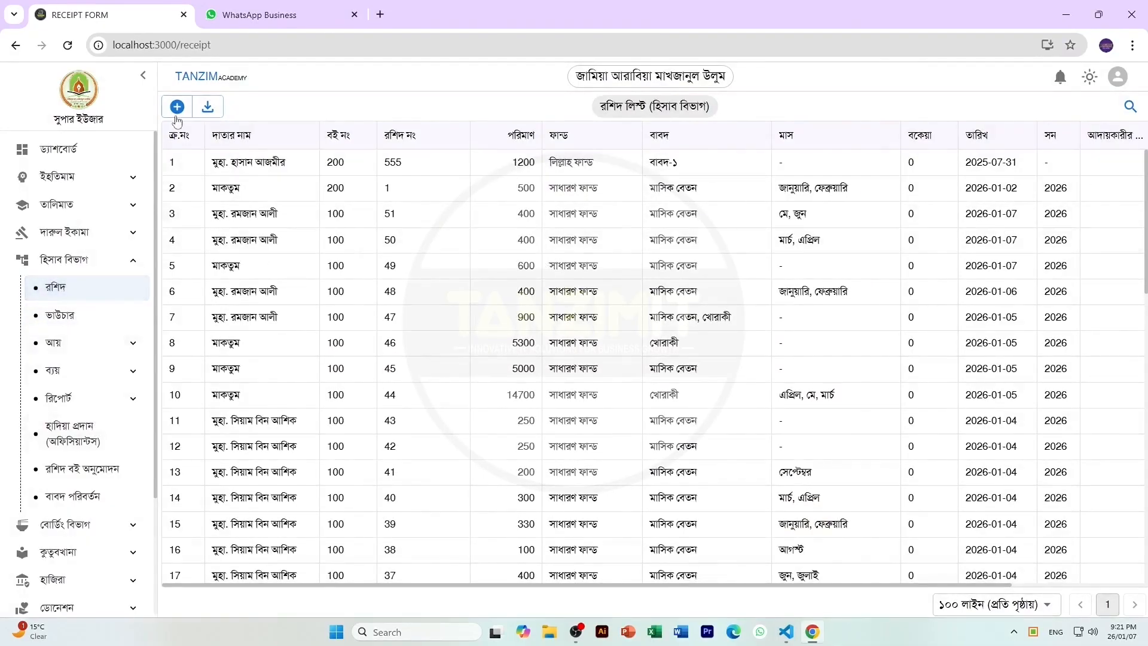
Open a new receipt form and examine its বই নং, রশিদ নং (থেকে) and রশিদ নং (পর্যন্ত) fields.
{"action": "left_click", "coordinate": [176, 113]}
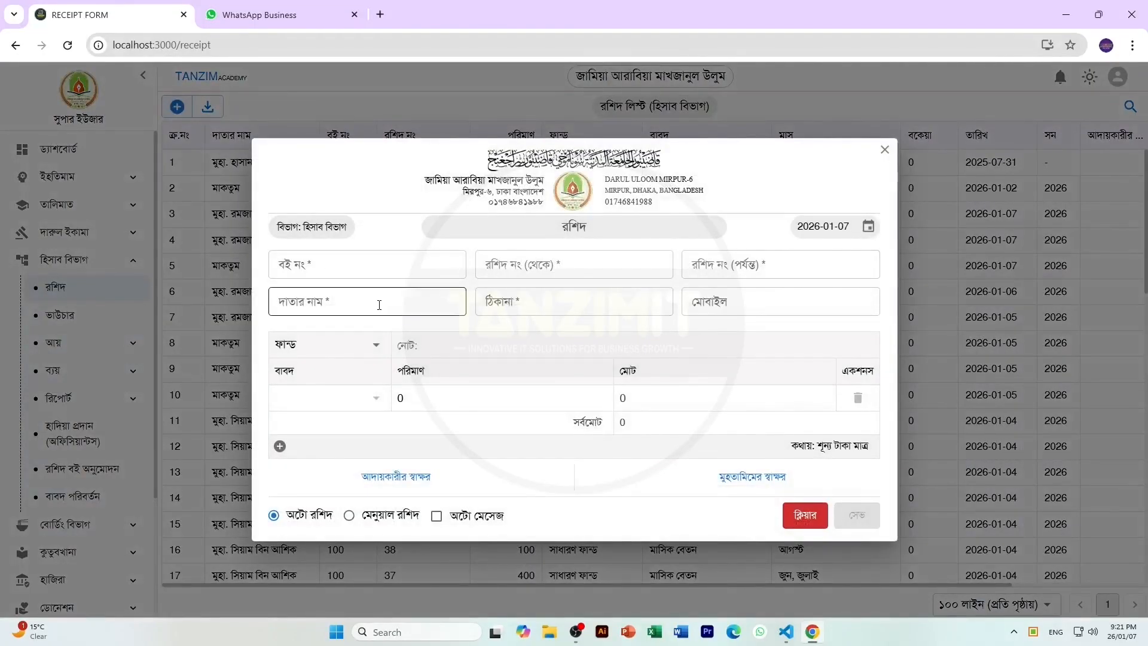
{"action": "left_click", "coordinate": [385, 265]}
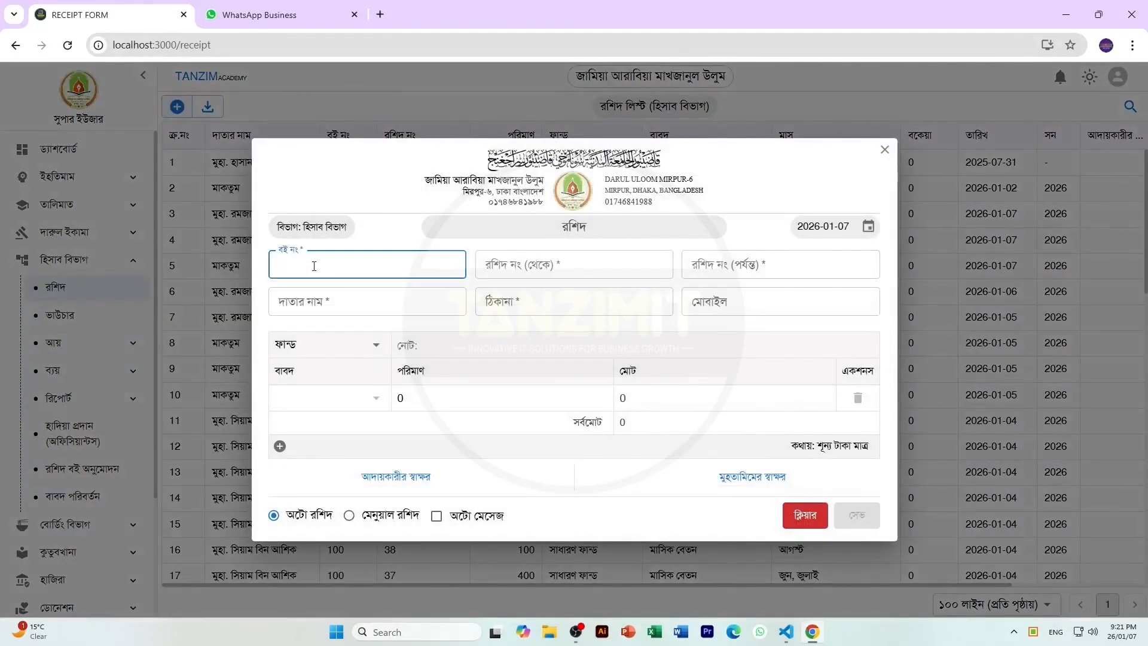
{"action": "left_click", "coordinate": [537, 272]}
{"action": "left_click", "coordinate": [751, 264]}
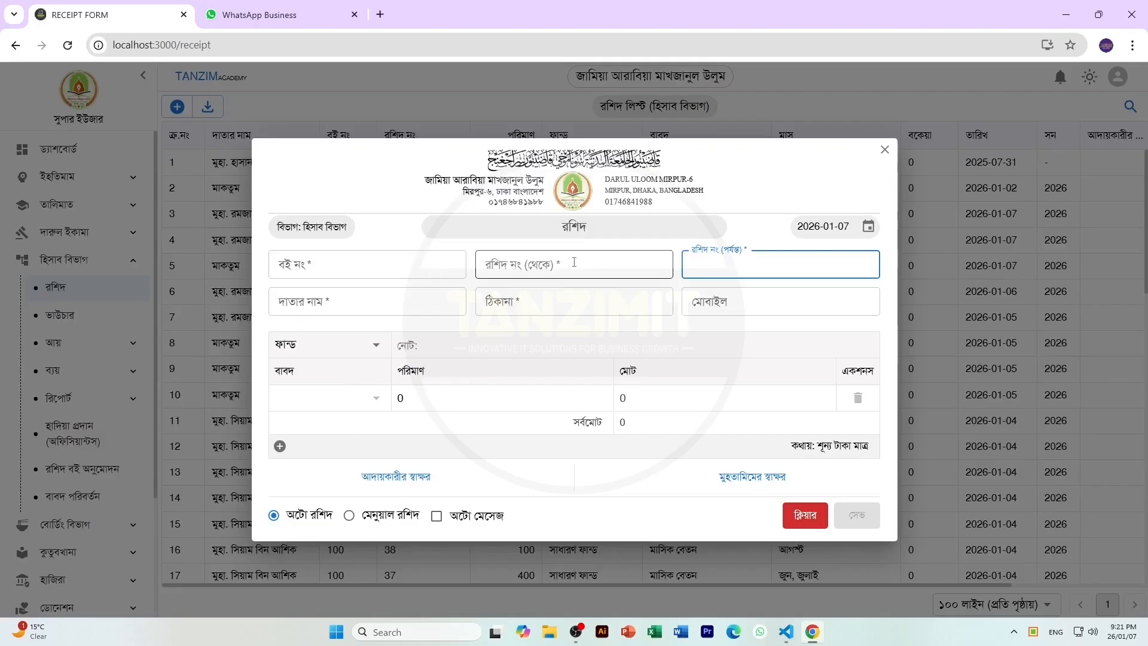
Try a মেনুয়াল রশিদ with book number 100 and starting receipt number 1, clear the entries, and close the form.
{"action": "left_click", "coordinate": [358, 517]}
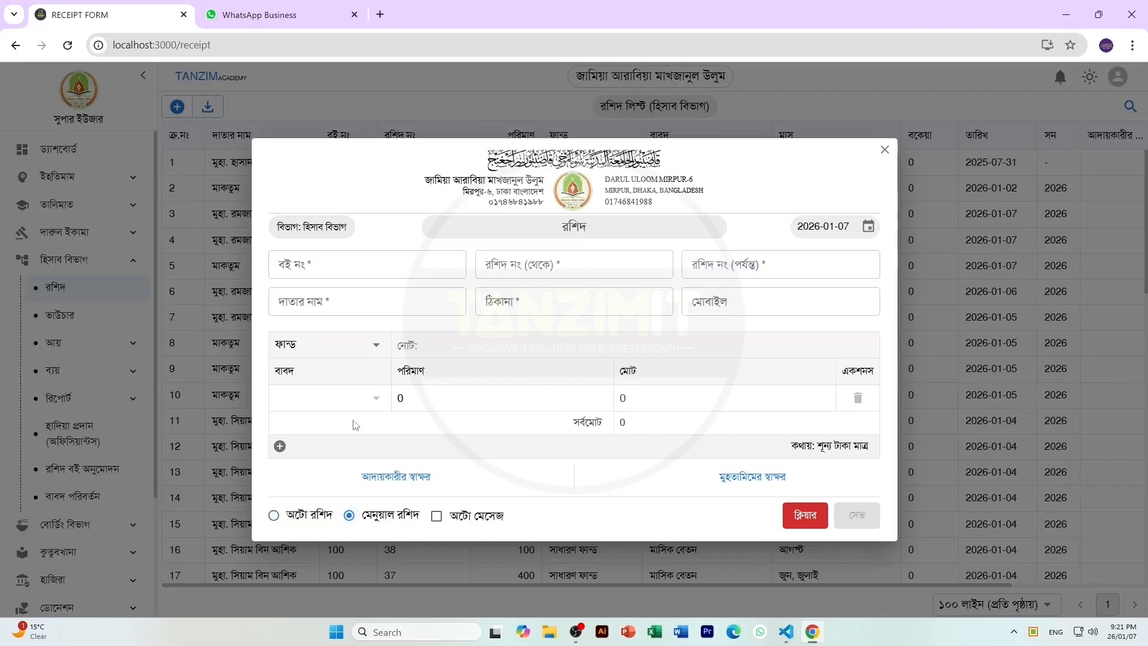
{"action": "left_click", "coordinate": [339, 272]}
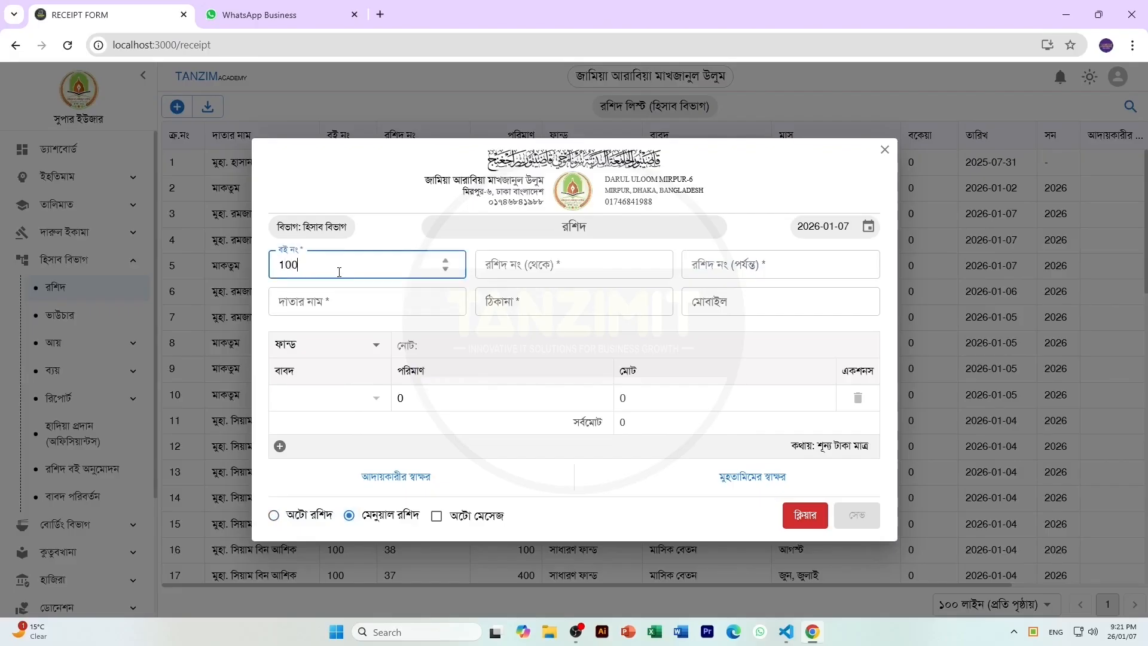
{"action": "left_click", "coordinate": [522, 263]}
{"action": "type", "text": "1"}
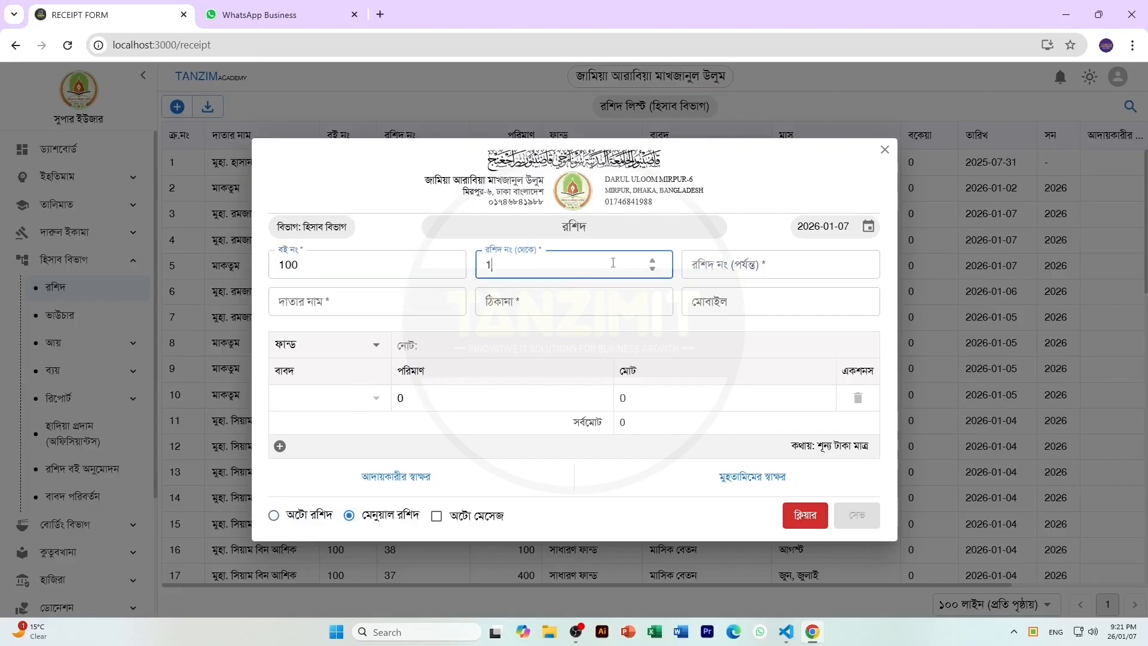
{"action": "left_click", "coordinate": [805, 514]}
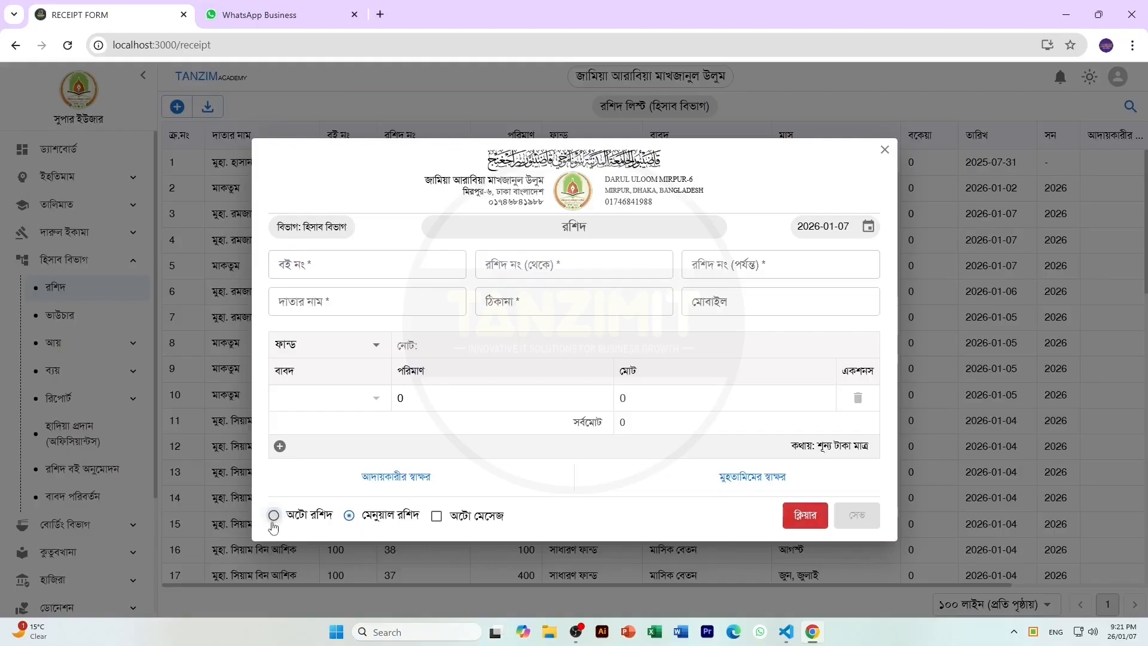
{"action": "left_click", "coordinate": [317, 265]}
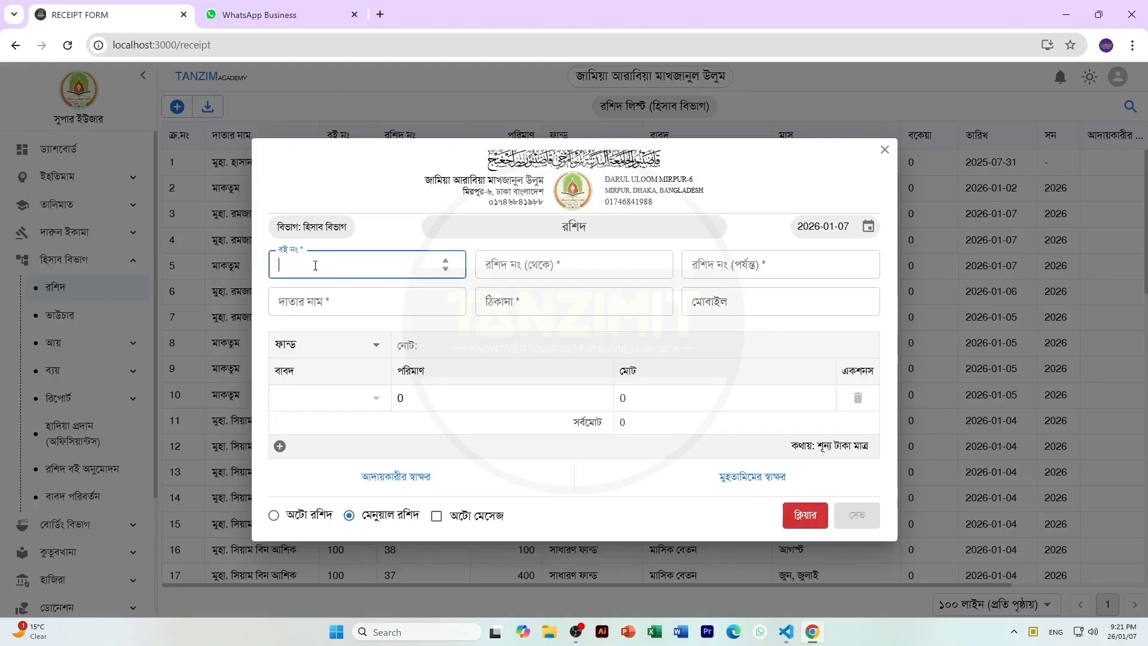
{"action": "left_click", "coordinate": [643, 277]}
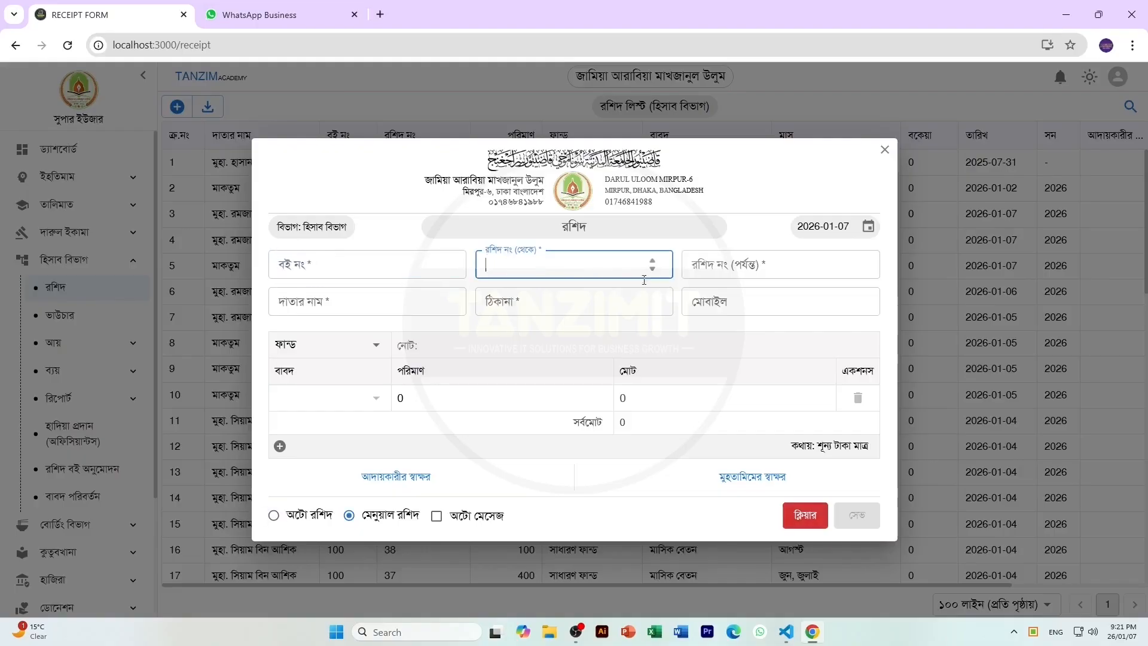
{"action": "left_click", "coordinate": [884, 151]}
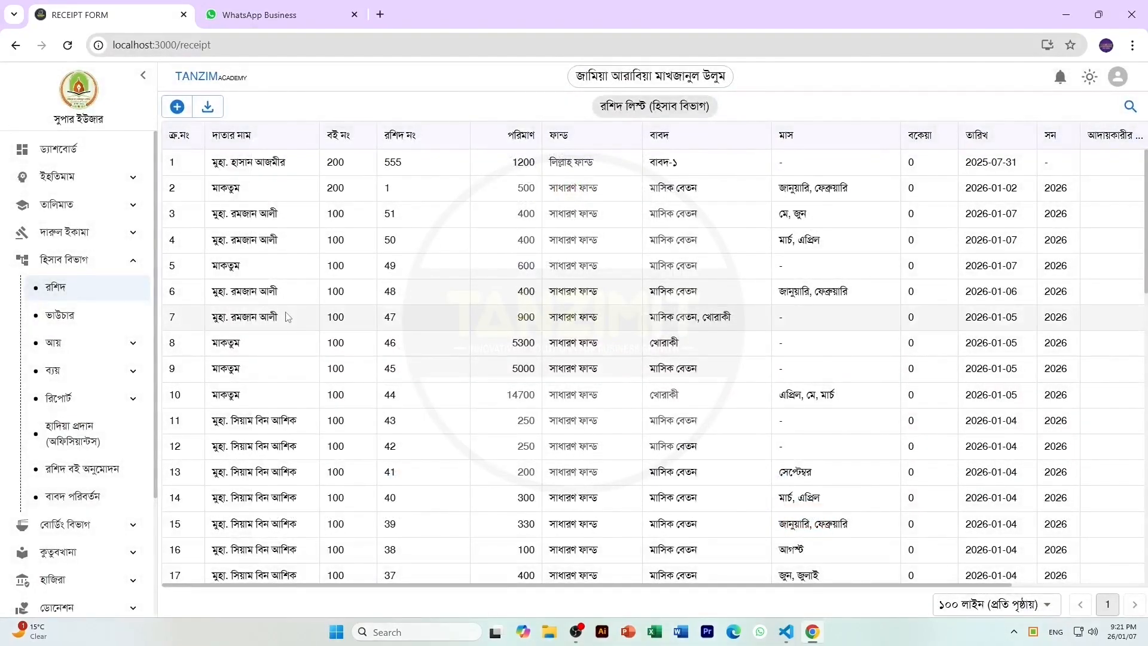
Look through the receipt list, view a blank receipt form in অটো রশিদ mode, and close it.
{"action": "scroll", "coordinate": [331, 369], "scroll_direction": "down", "scroll_amount": 5}
{"action": "scroll", "coordinate": [331, 368], "scroll_direction": "up", "scroll_amount": 5}
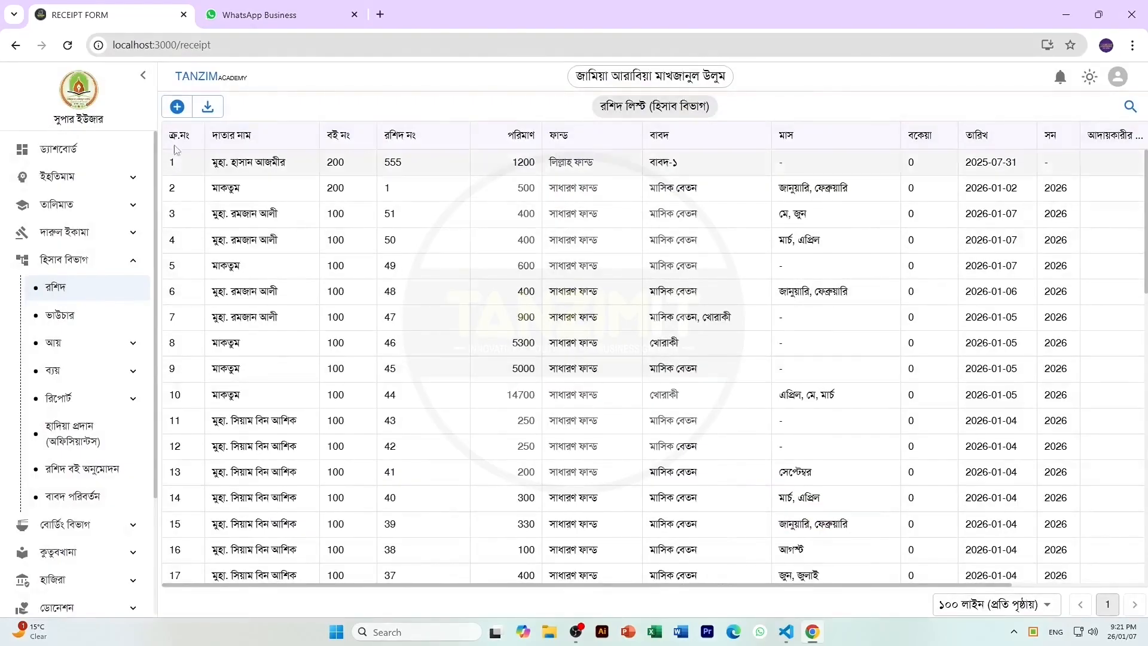
{"action": "left_click", "coordinate": [177, 106]}
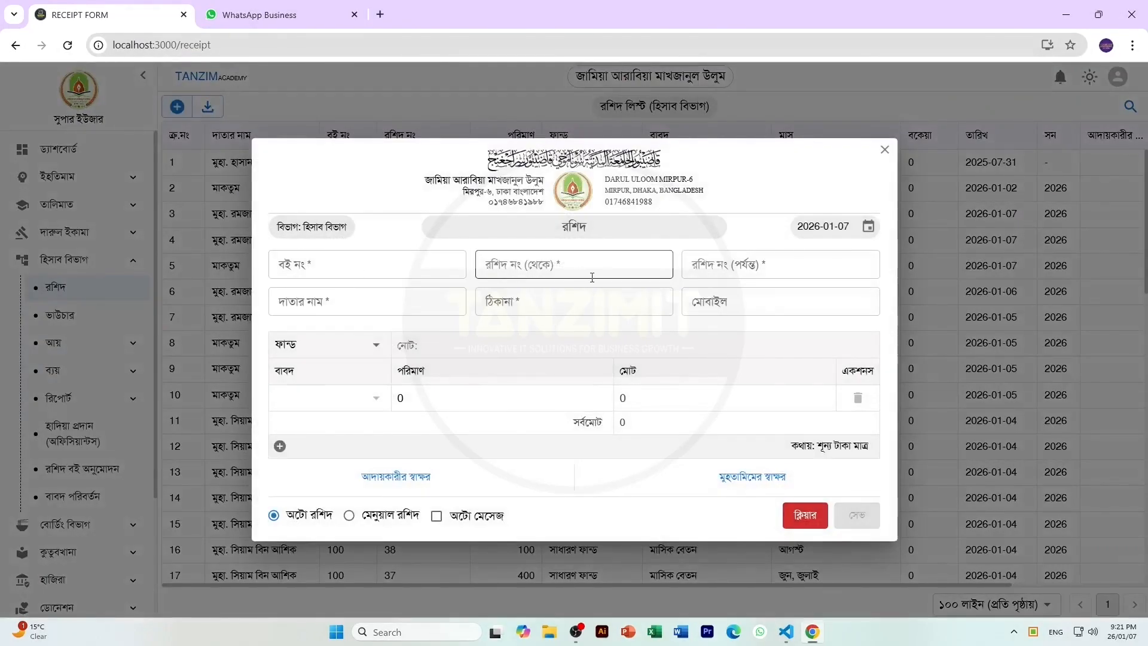
{"action": "left_click", "coordinate": [885, 150]}
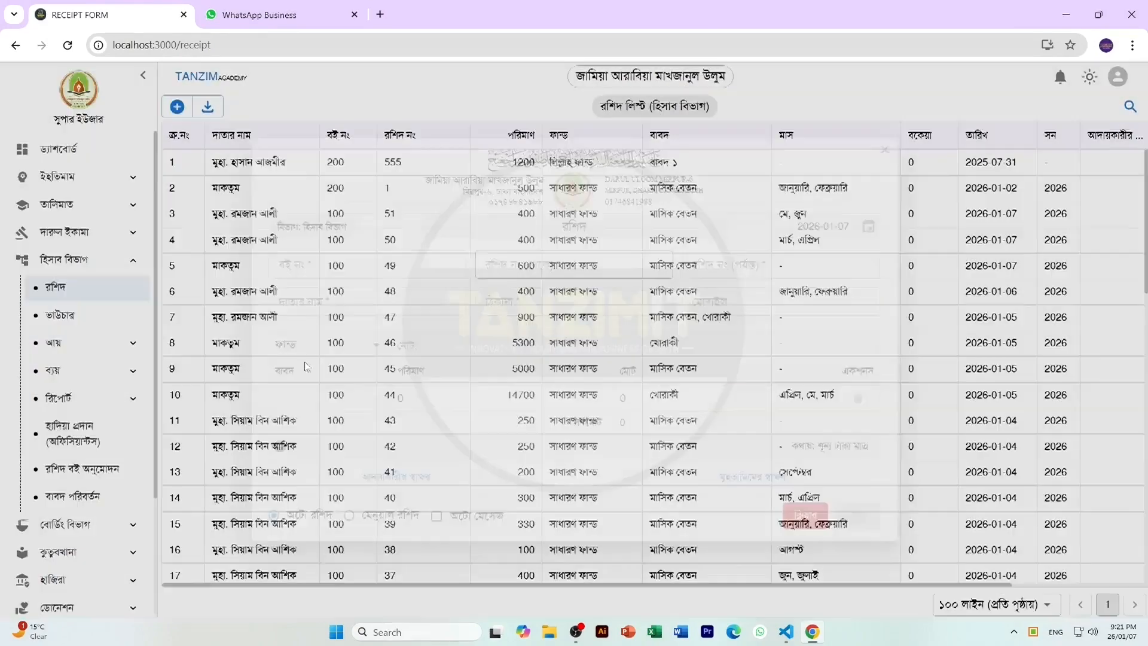
Start a new রশিদ বই অনুমোদন form and enter book 100 with receipts 1 to 5000 and book 101 with receipts 1 to 2000.
{"action": "left_click", "coordinate": [99, 472]}
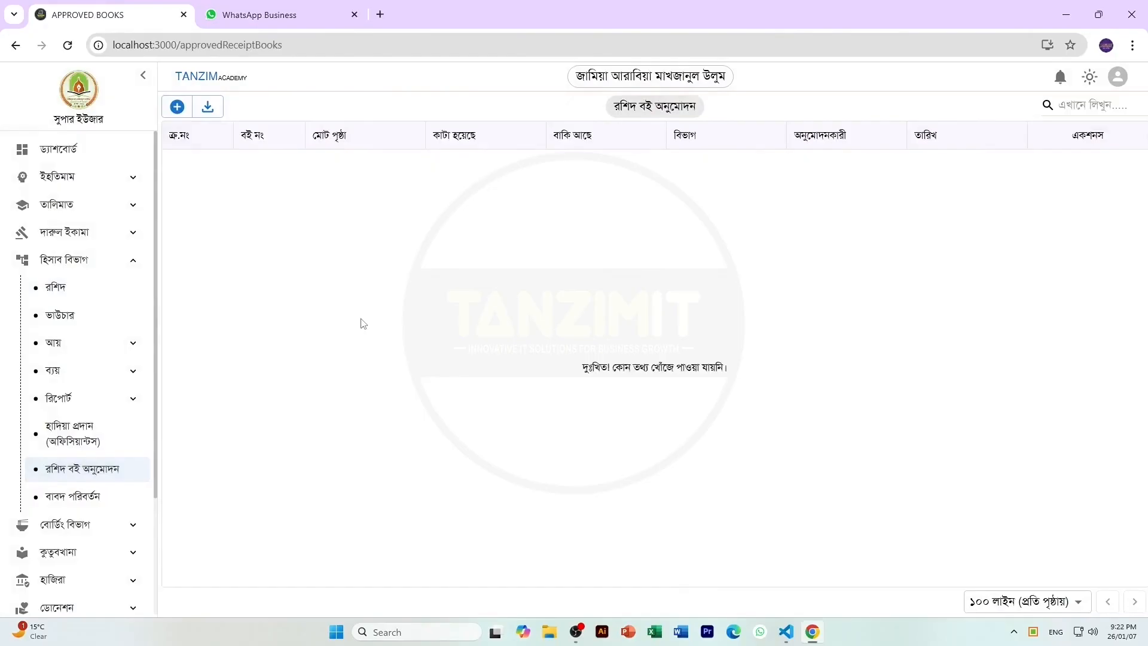
{"action": "left_click", "coordinate": [177, 106]}
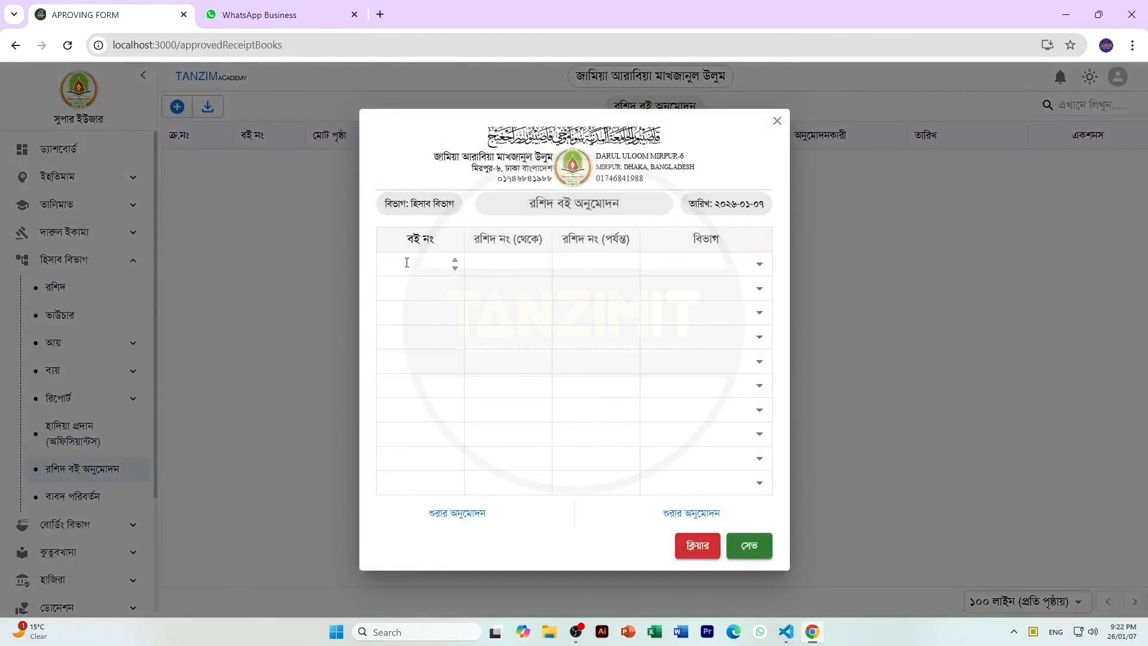
{"action": "type", "text": "00"}
{"action": "type", "text": "1"}
{"action": "type", "text": "1"}
{"action": "left_click", "coordinate": [589, 265]}
{"action": "type", "text": "5000"}
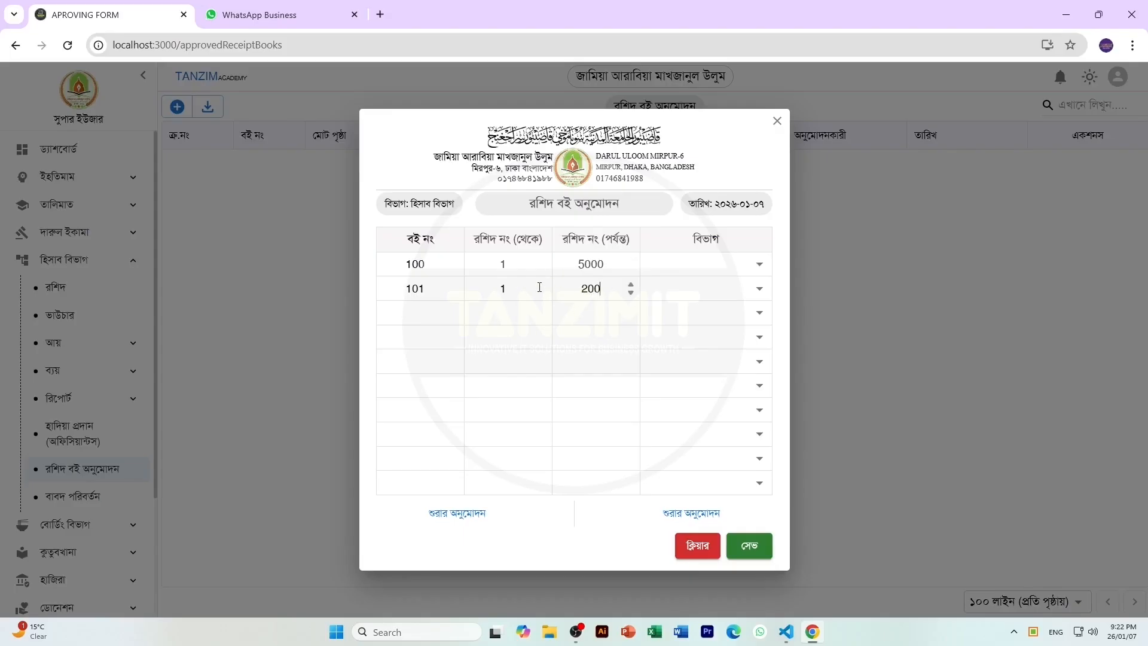
{"action": "left_click", "coordinate": [586, 285]}
{"action": "type", "text": "2000"}
Assign book 100 to সব বিভাগ and book 101 to বোর্ডিং বিভাগ, save the approvals, and close the form.
{"action": "left_click", "coordinate": [709, 273]}
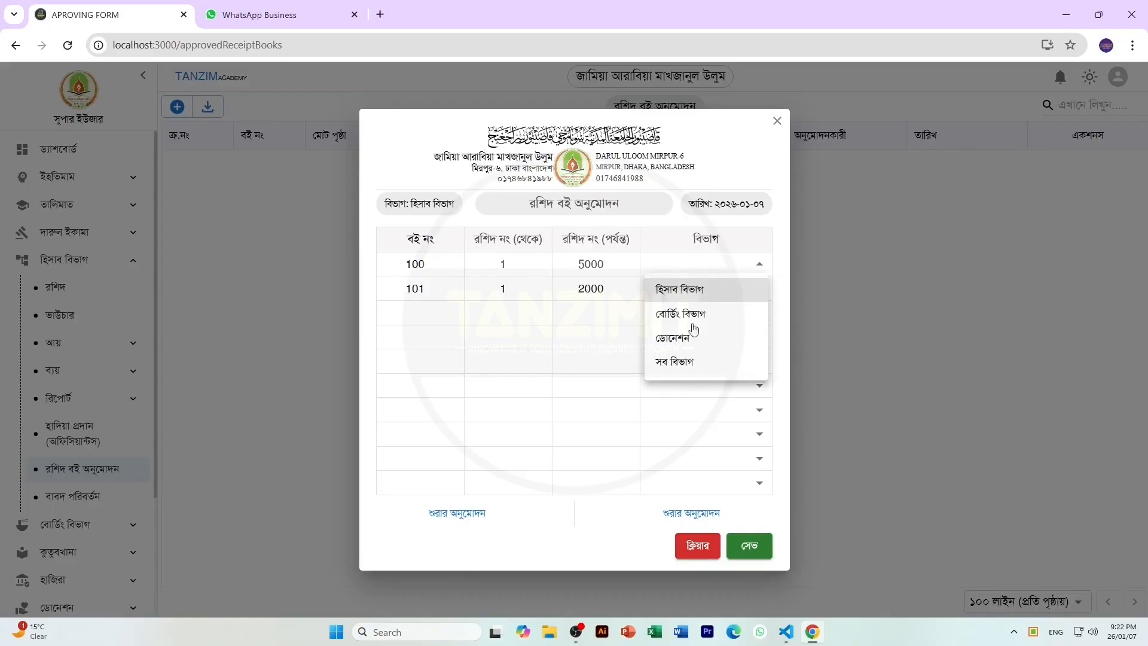
{"action": "left_click", "coordinate": [691, 366]}
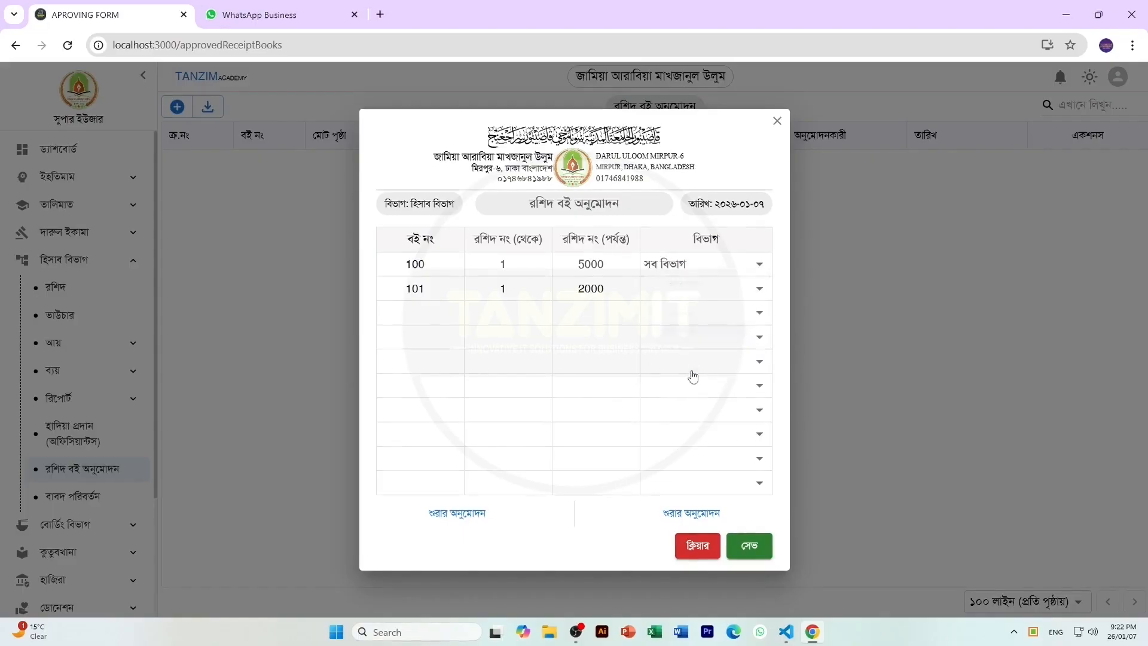
{"action": "left_click", "coordinate": [680, 294]}
{"action": "left_click", "coordinate": [674, 317]}
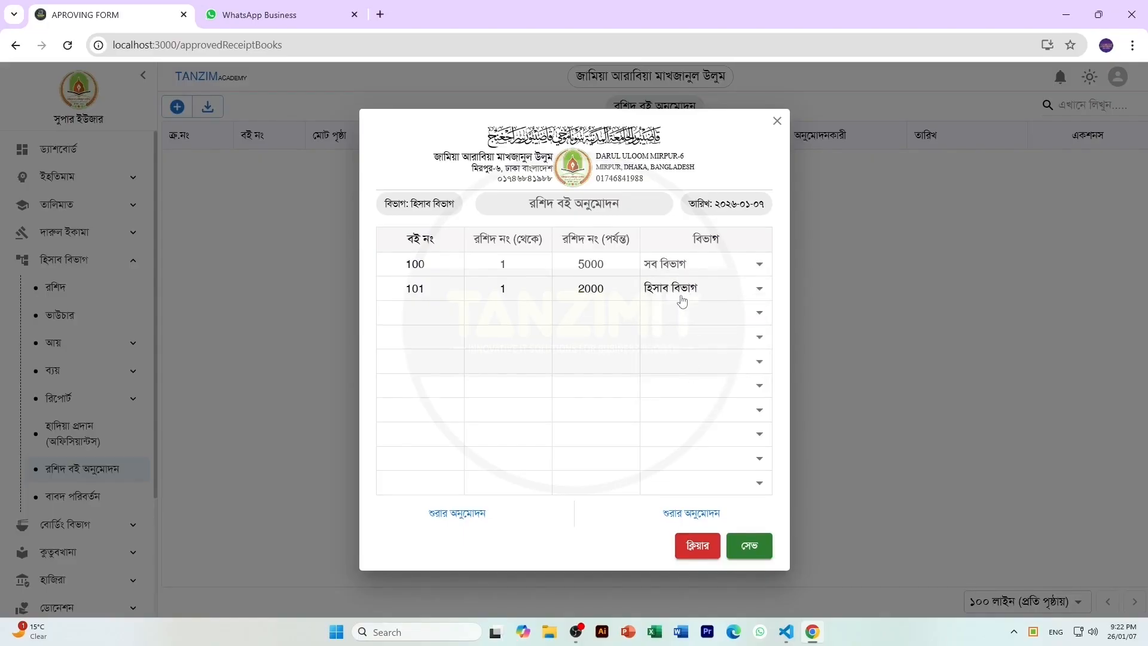
{"action": "left_click", "coordinate": [682, 299]}
{"action": "left_click", "coordinate": [685, 345]}
{"action": "left_click", "coordinate": [680, 271]}
{"action": "left_click", "coordinate": [680, 364]}
{"action": "left_click", "coordinate": [749, 545]}
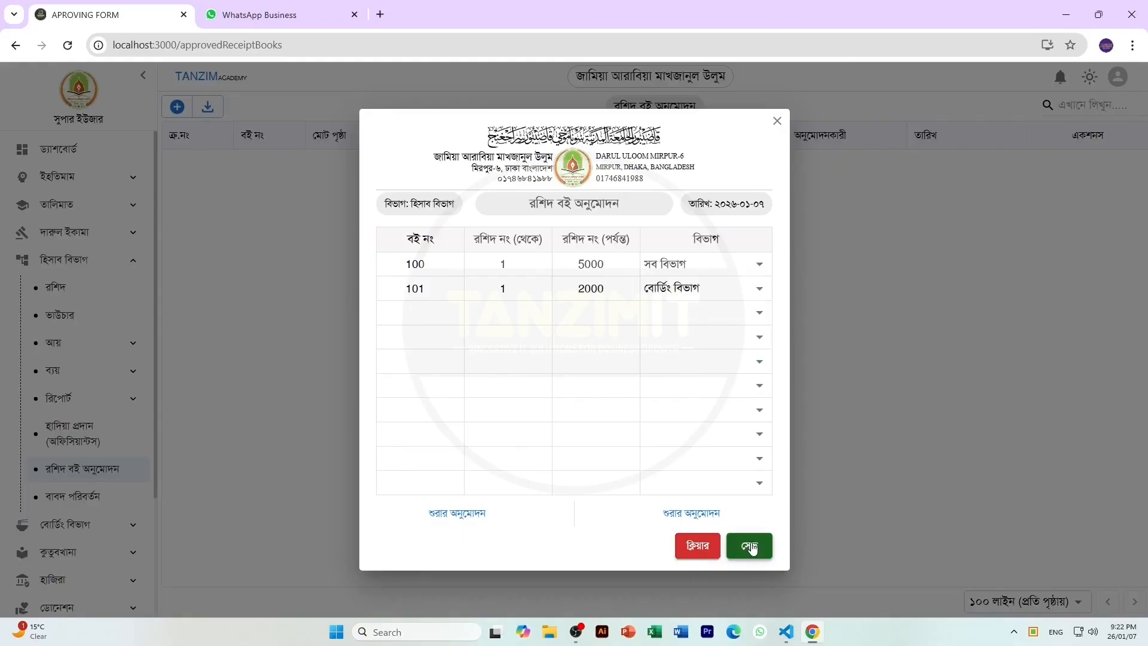
{"action": "left_click", "coordinate": [777, 123]}
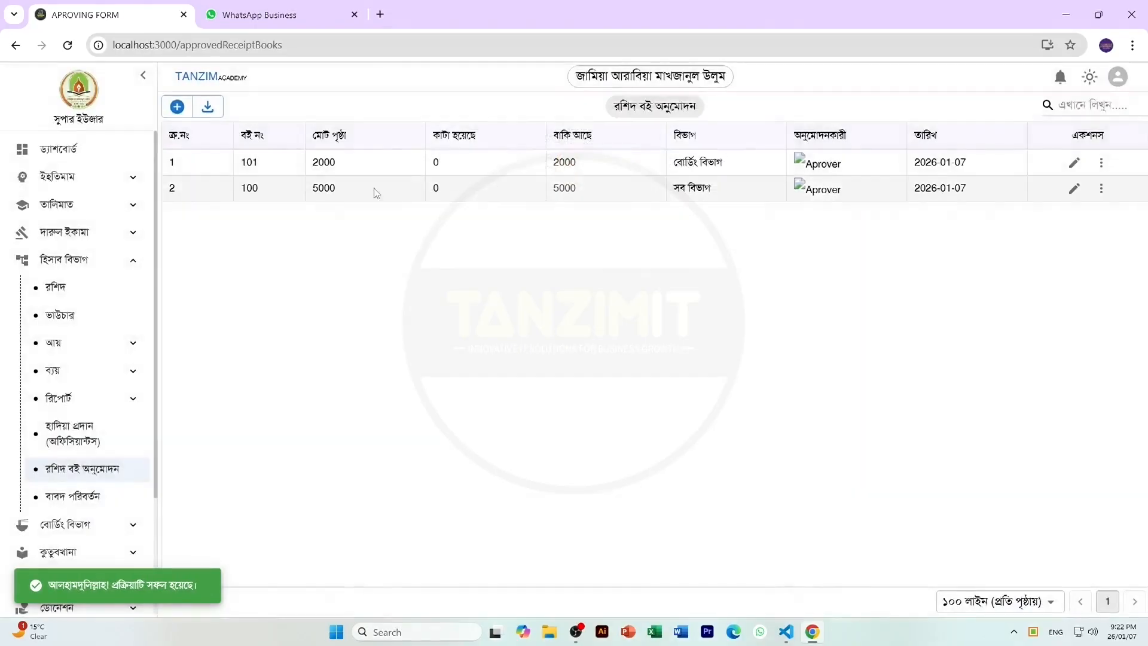
Examine the automatically filled starting and ending receipt numbers in a new হিসাব বিভাগ receipt form, and close it.
{"action": "left_click", "coordinate": [79, 291]}
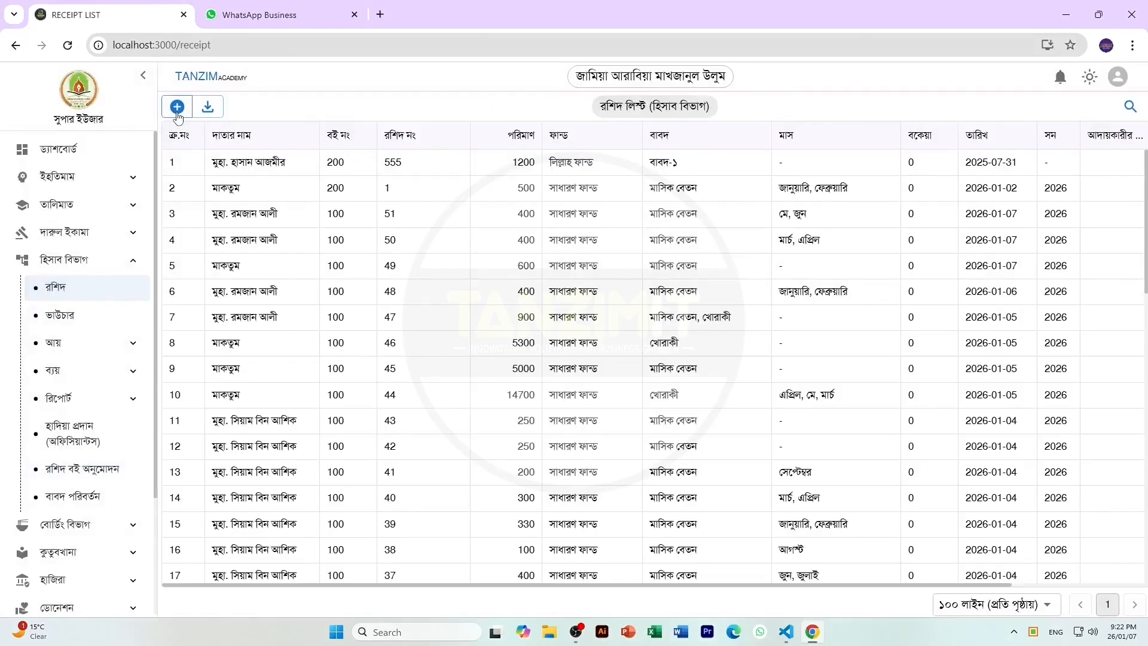
{"action": "left_click", "coordinate": [177, 108]}
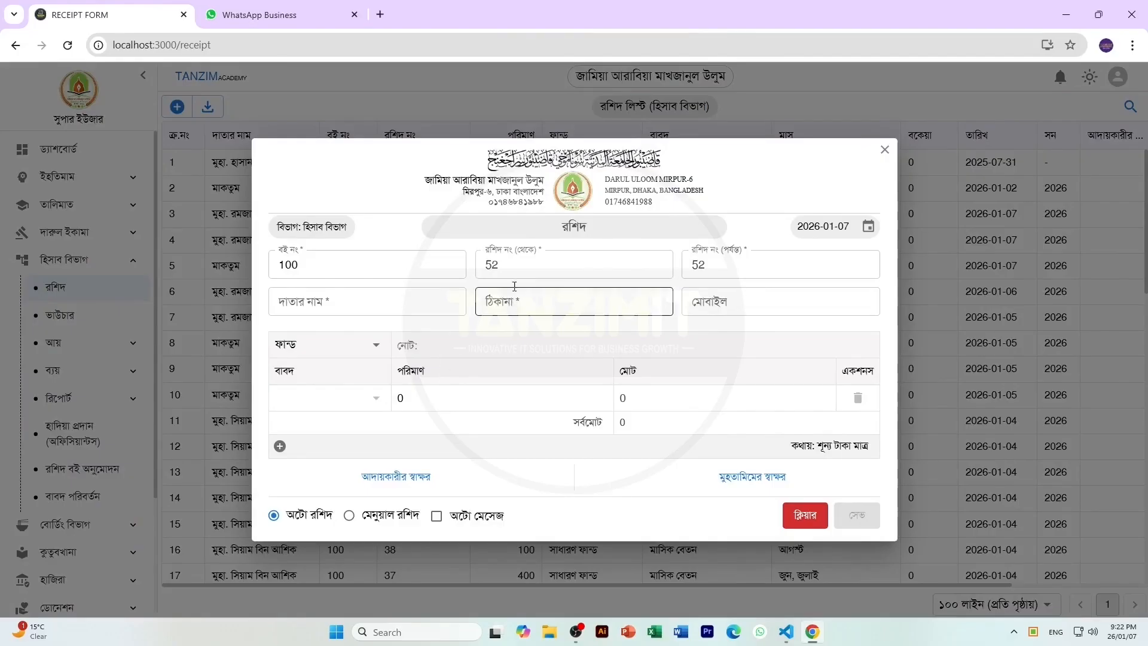
{"action": "double_click", "coordinate": [482, 263]}
{"action": "double_click", "coordinate": [684, 260]}
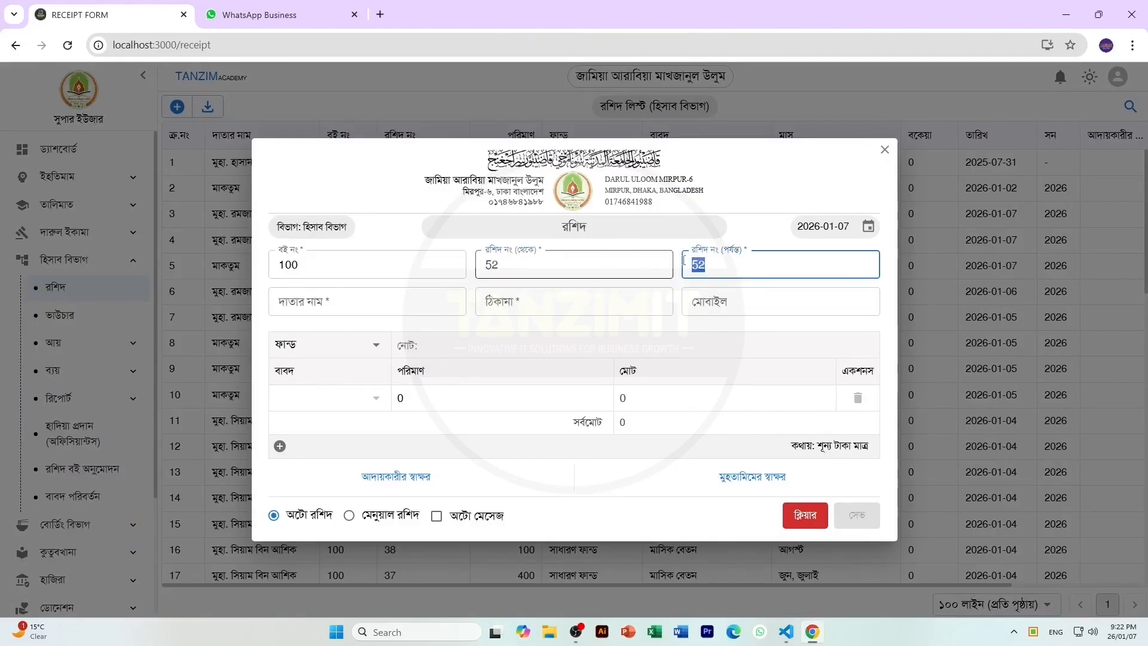
{"action": "left_click", "coordinate": [884, 150]}
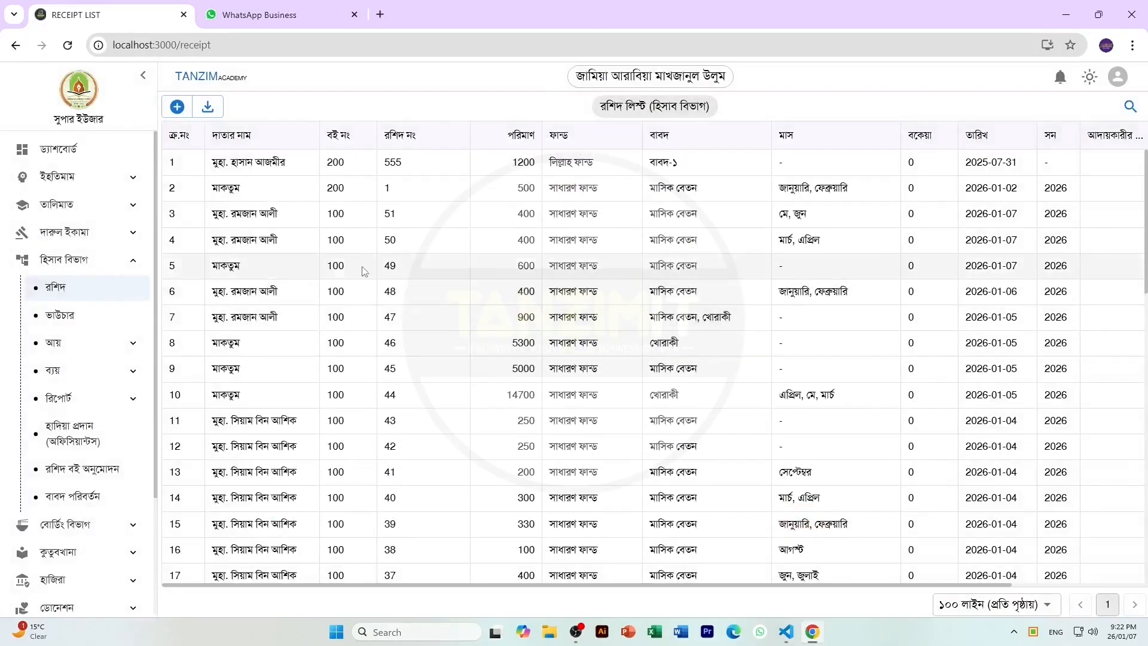
Compare the book and receipt numbers of the latest book 100 receipt in the list with the approved receipt books.
{"action": "left_click_drag", "start_coordinate": [346, 242], "coordinate": [325, 243]}
{"action": "left_click_drag", "start_coordinate": [405, 244], "coordinate": [328, 218]}
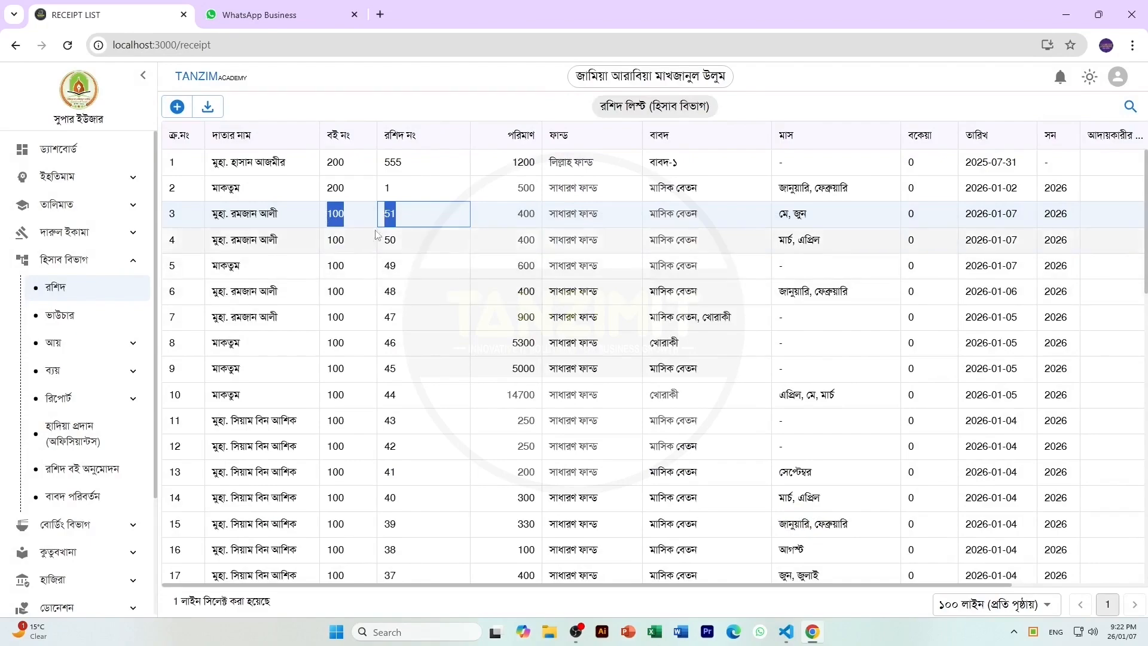
{"action": "left_click", "coordinate": [416, 215]}
{"action": "left_click_drag", "start_coordinate": [416, 216], "coordinate": [323, 220]}
{"action": "left_click", "coordinate": [82, 468]}
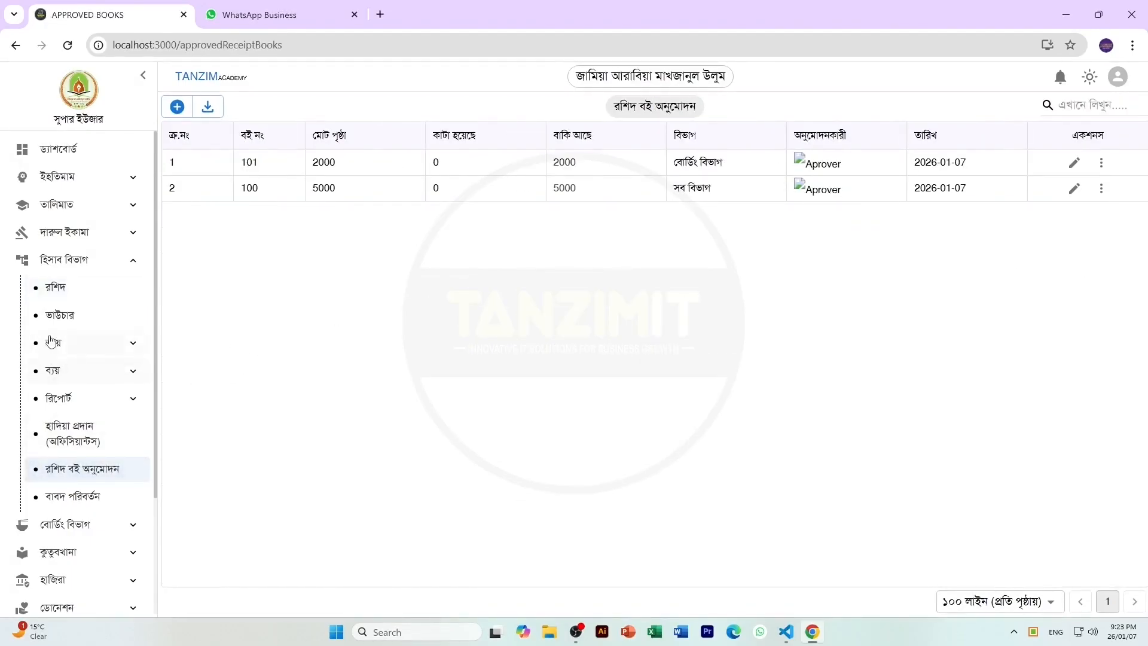
{"action": "left_click", "coordinate": [64, 289]}
{"action": "double_click", "coordinate": [341, 220]}
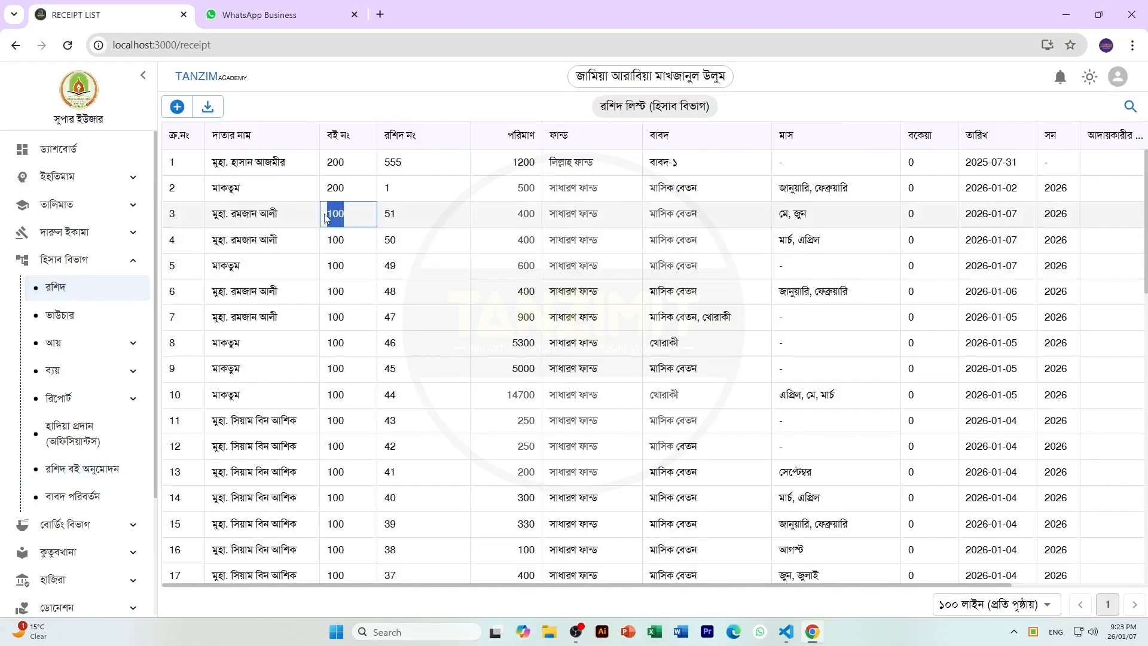
{"action": "key", "text": "Tab"}
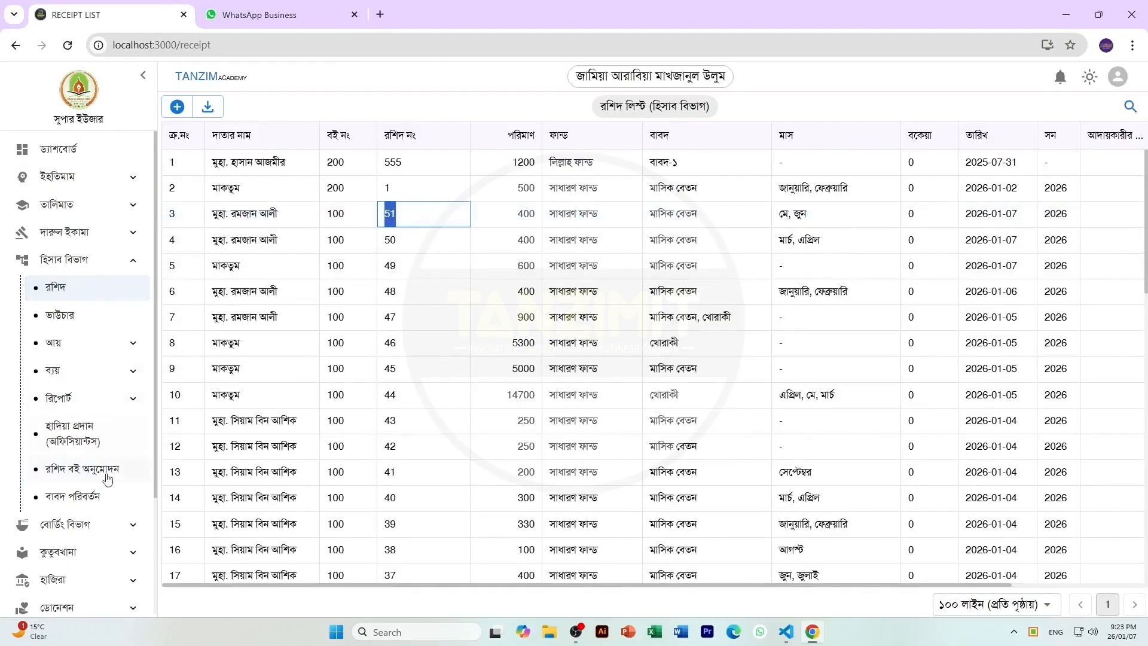
Check the prefilled book and receipt numbers in a new হিসাব বিভাগ receipt form twice, closing it each time.
{"action": "left_click", "coordinate": [177, 106]}
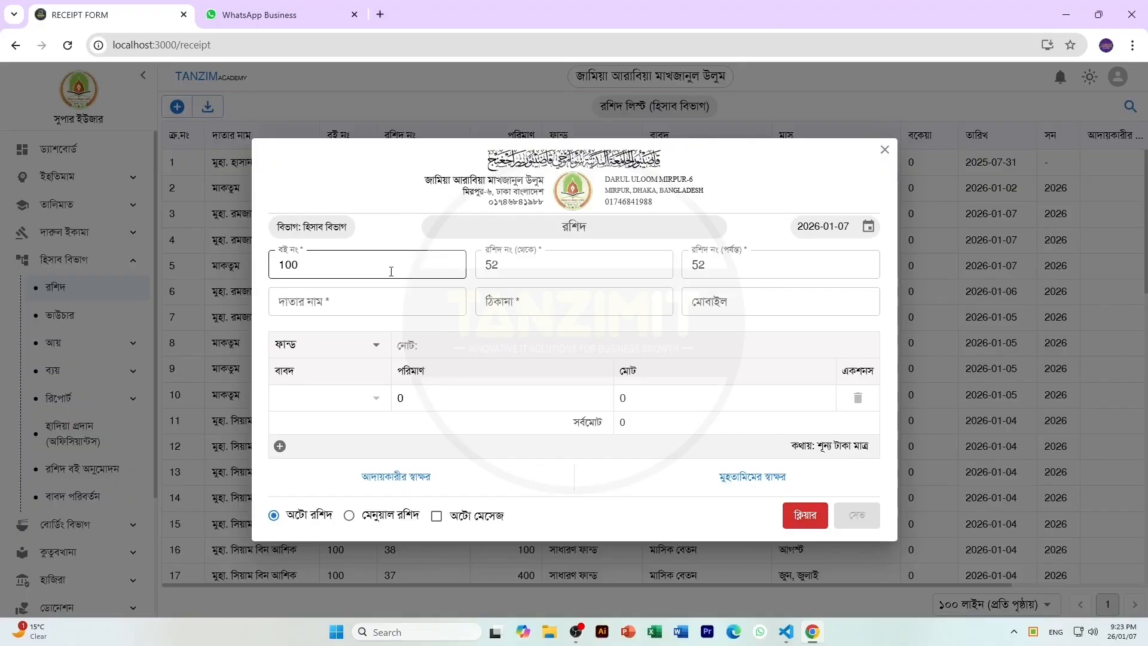
{"action": "left_click", "coordinate": [884, 150]}
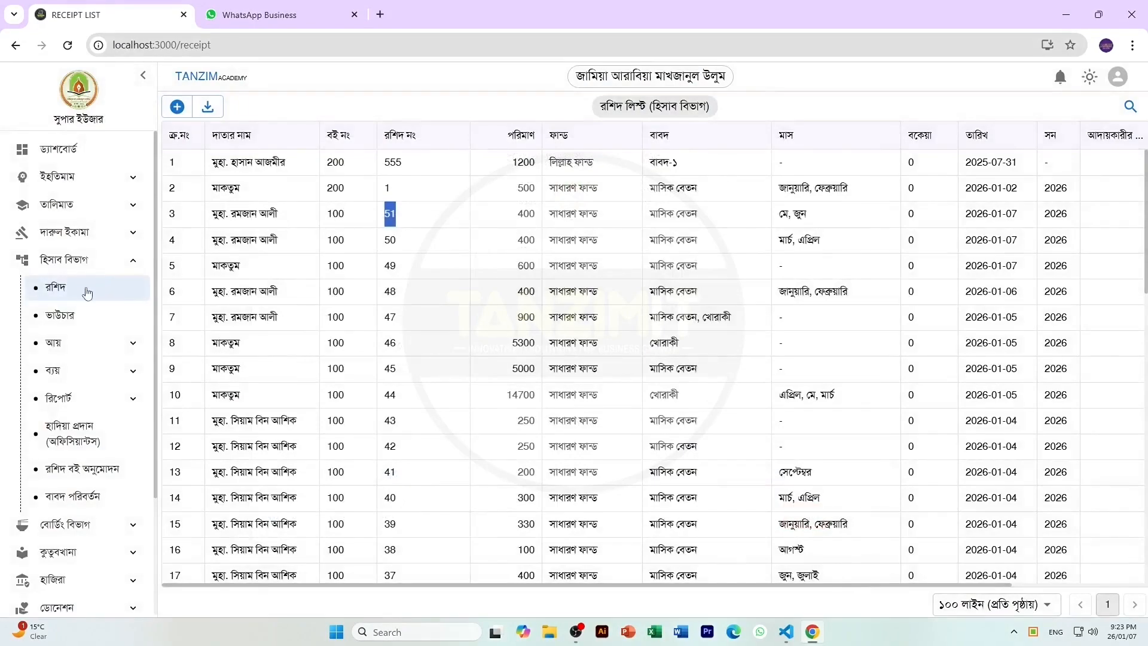
{"action": "left_click", "coordinate": [64, 313]}
{"action": "left_click", "coordinate": [65, 300]}
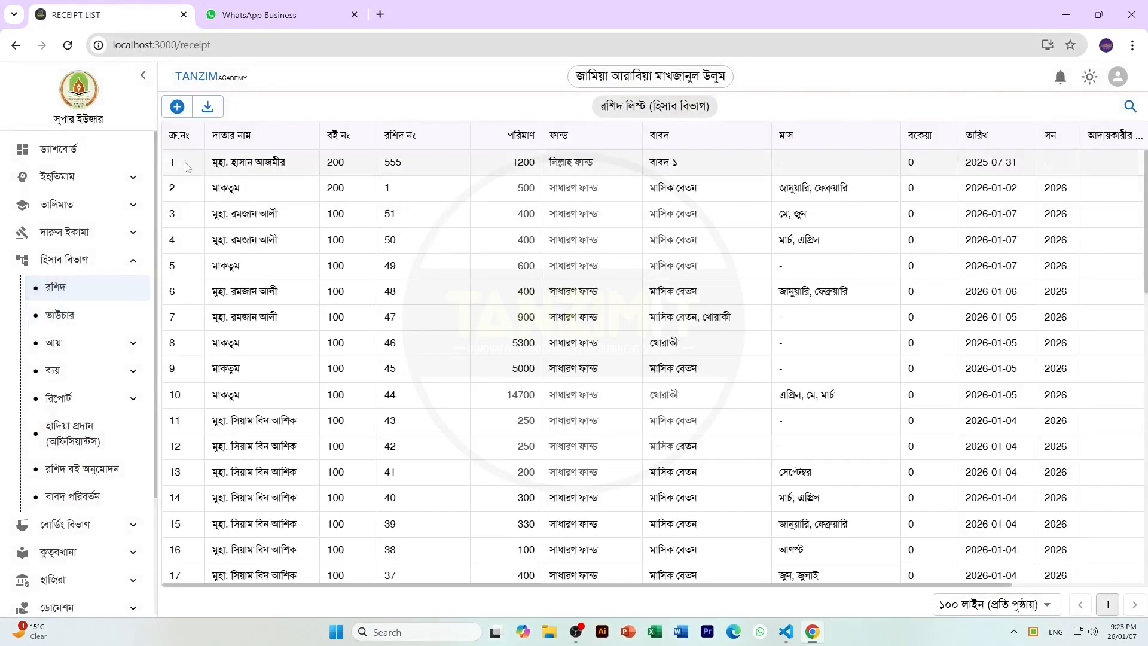
{"action": "left_click", "coordinate": [177, 107]}
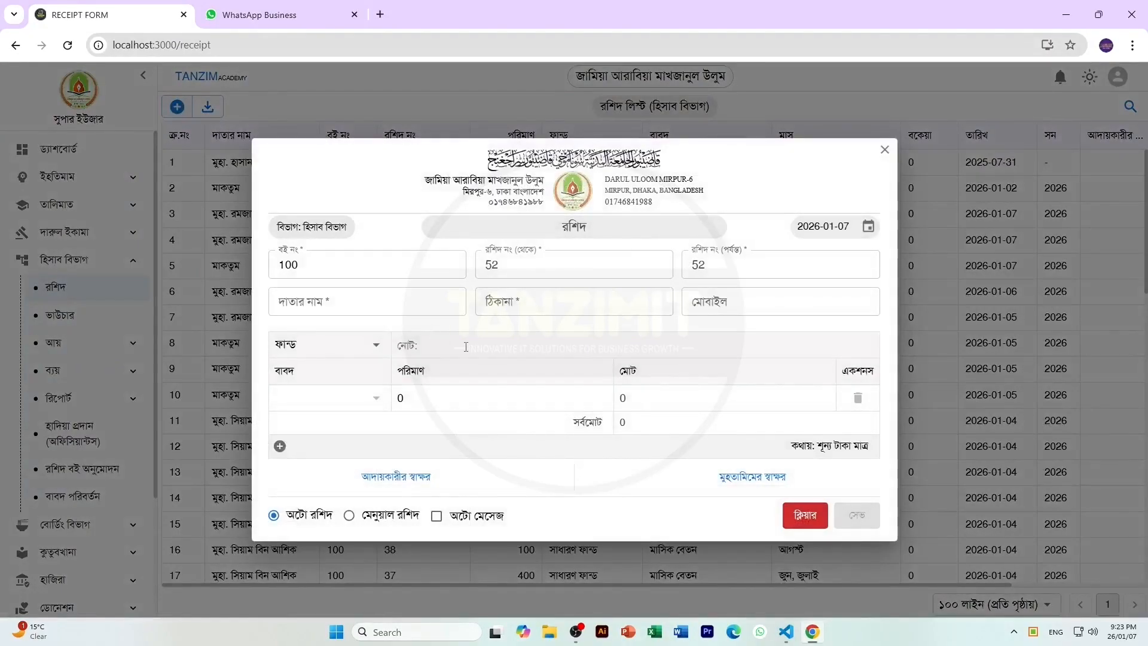
{"action": "left_click", "coordinate": [884, 151]}
View the বোর্ডিং বিভাগ receipt list and return to the হিসাব বিভাগ receipt list.
{"action": "left_click", "coordinate": [64, 259]}
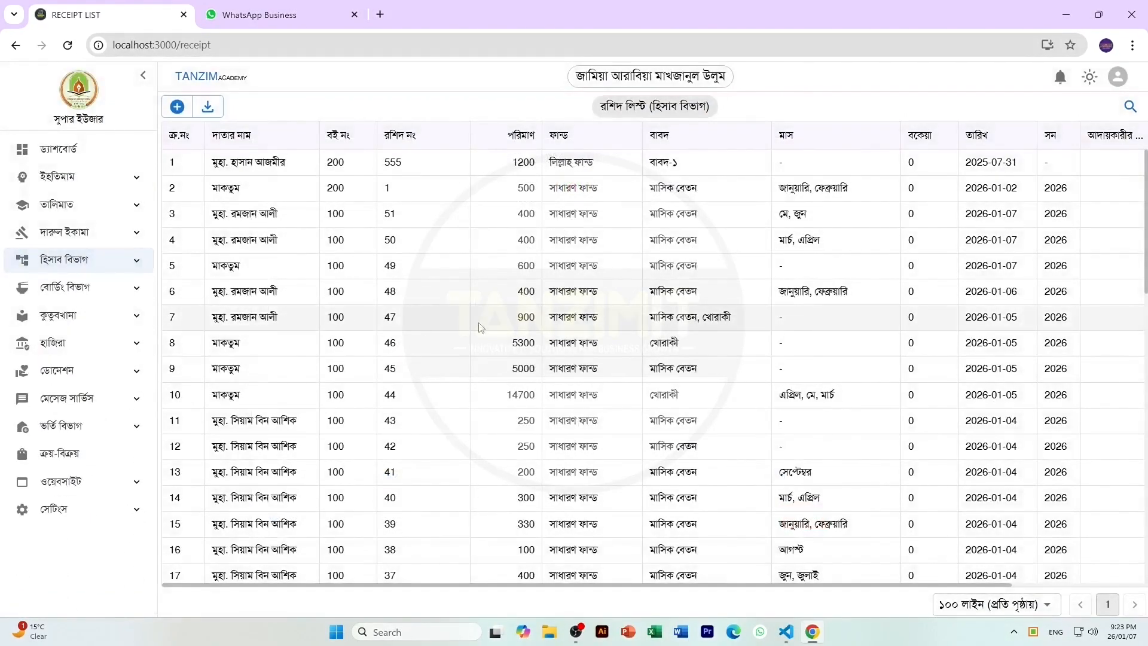
{"action": "left_click", "coordinate": [70, 290]}
{"action": "left_click", "coordinate": [79, 317]}
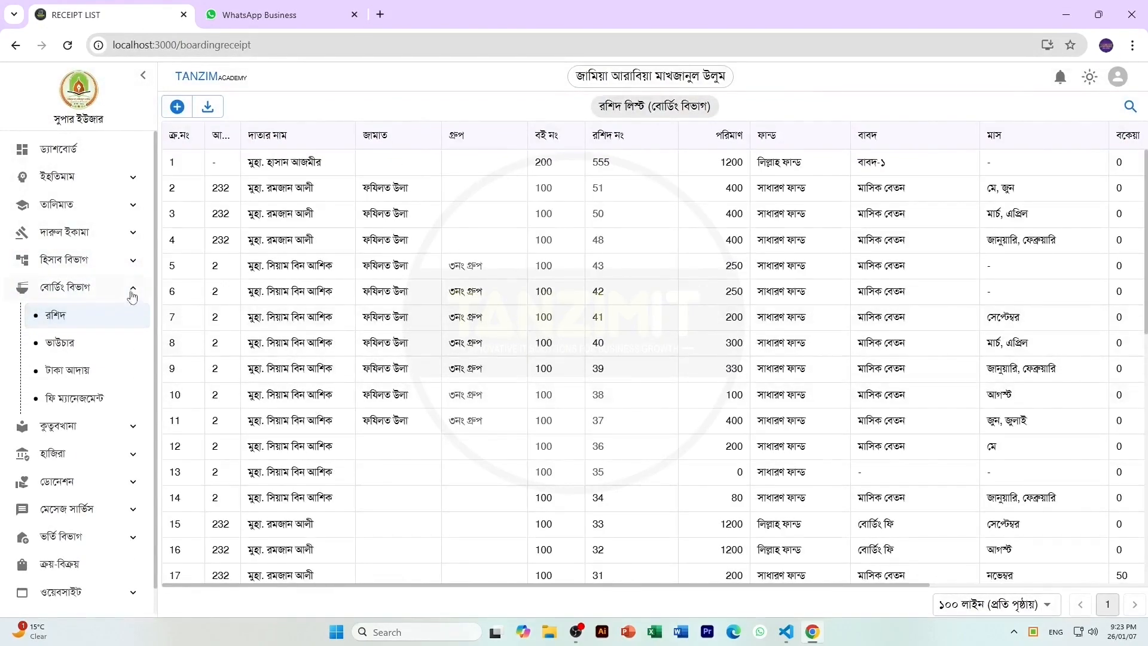
{"action": "left_click", "coordinate": [85, 268]}
{"action": "left_click", "coordinate": [85, 290]}
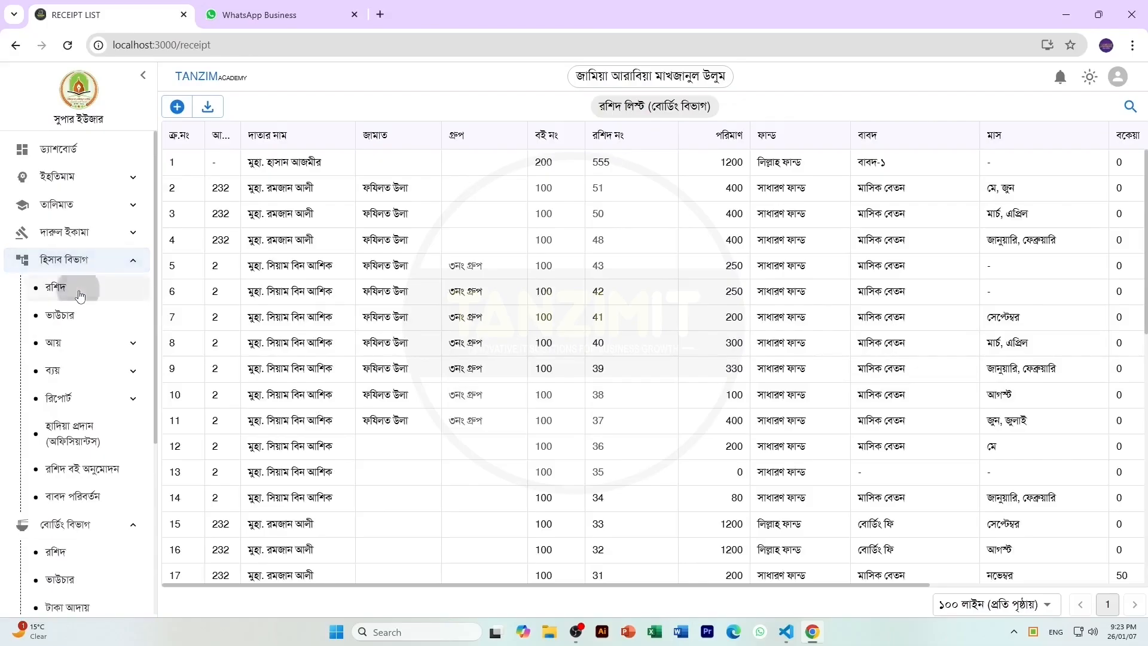
Look at the donor name and mobile fields of a new হিসাব বিভাগ receipt, choose সাধারণ ফান্ড, and close the form without saving.
{"action": "left_click", "coordinate": [177, 107]}
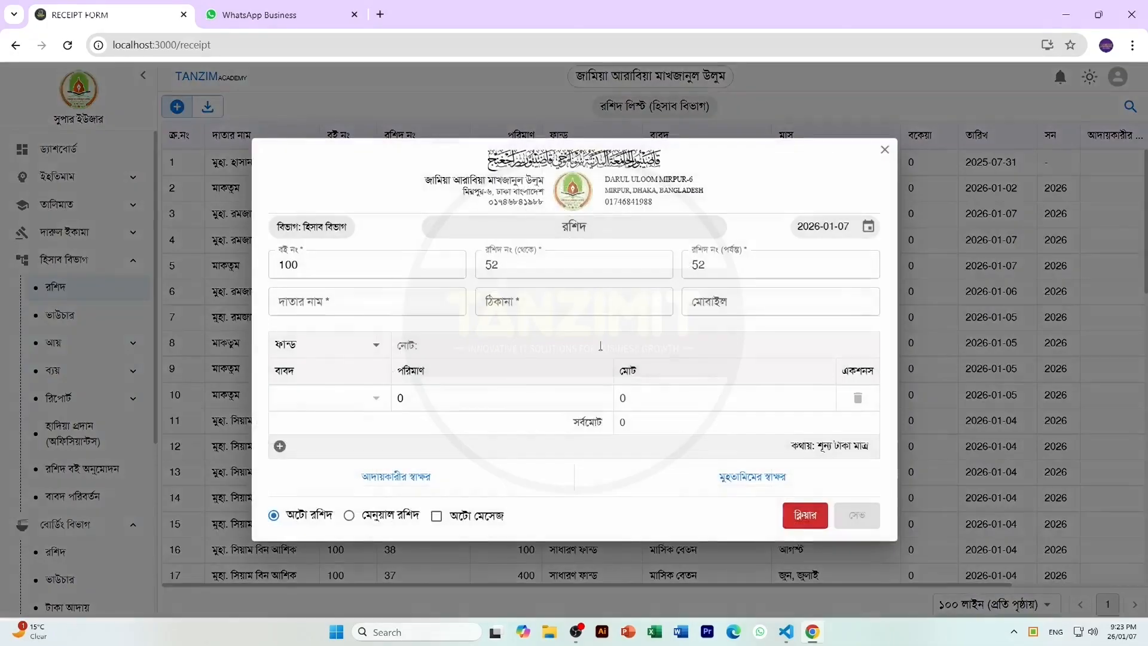
{"action": "left_click", "coordinate": [312, 303]}
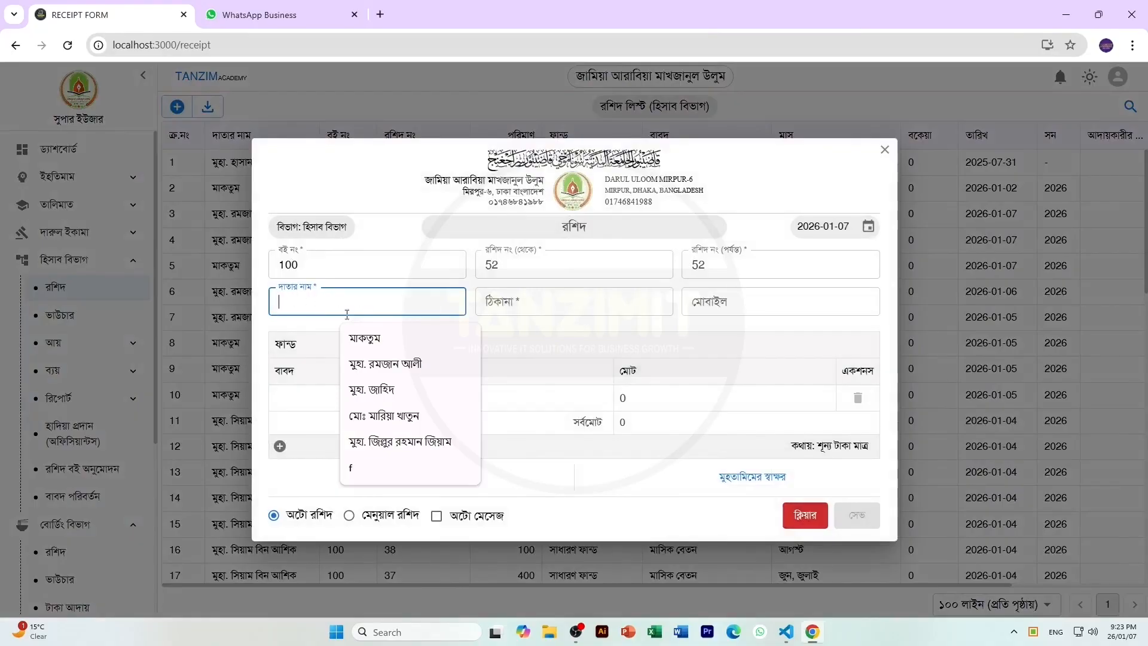
{"action": "left_click", "coordinate": [723, 302]}
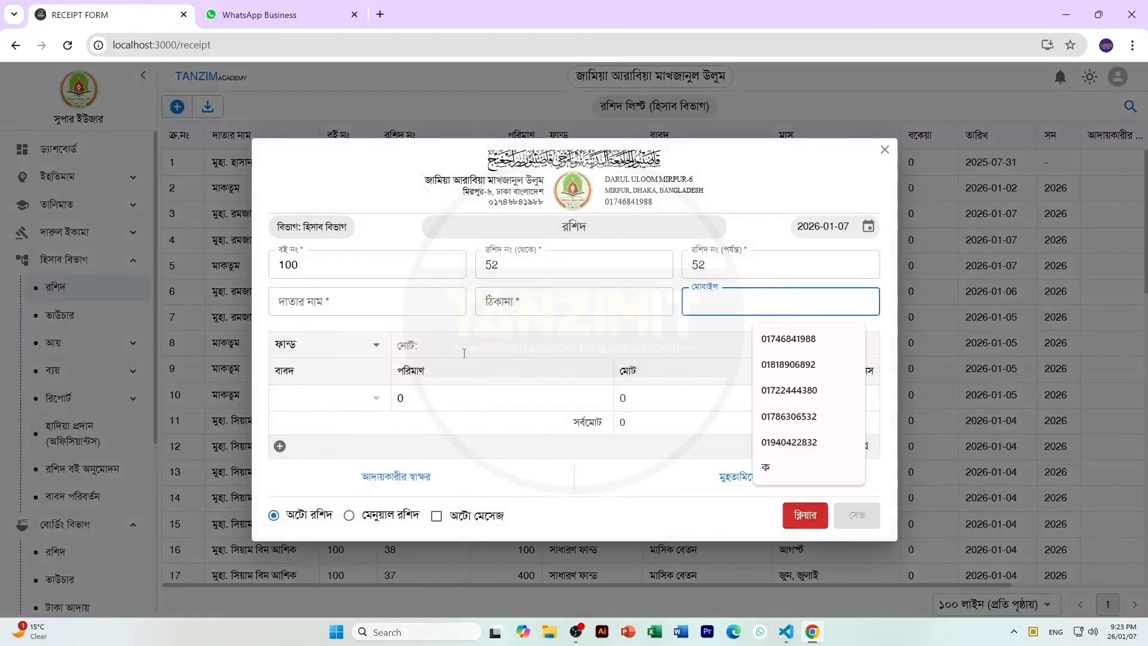
{"action": "left_click", "coordinate": [354, 352]}
{"action": "left_click", "coordinate": [336, 365]}
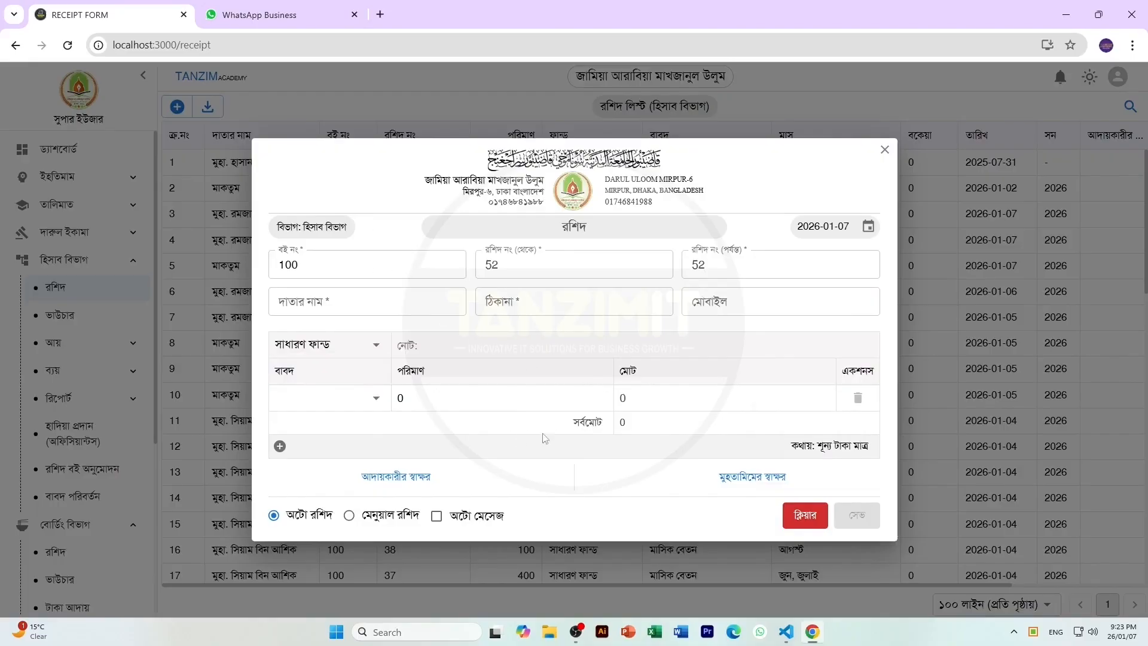
{"action": "left_click", "coordinate": [885, 150]}
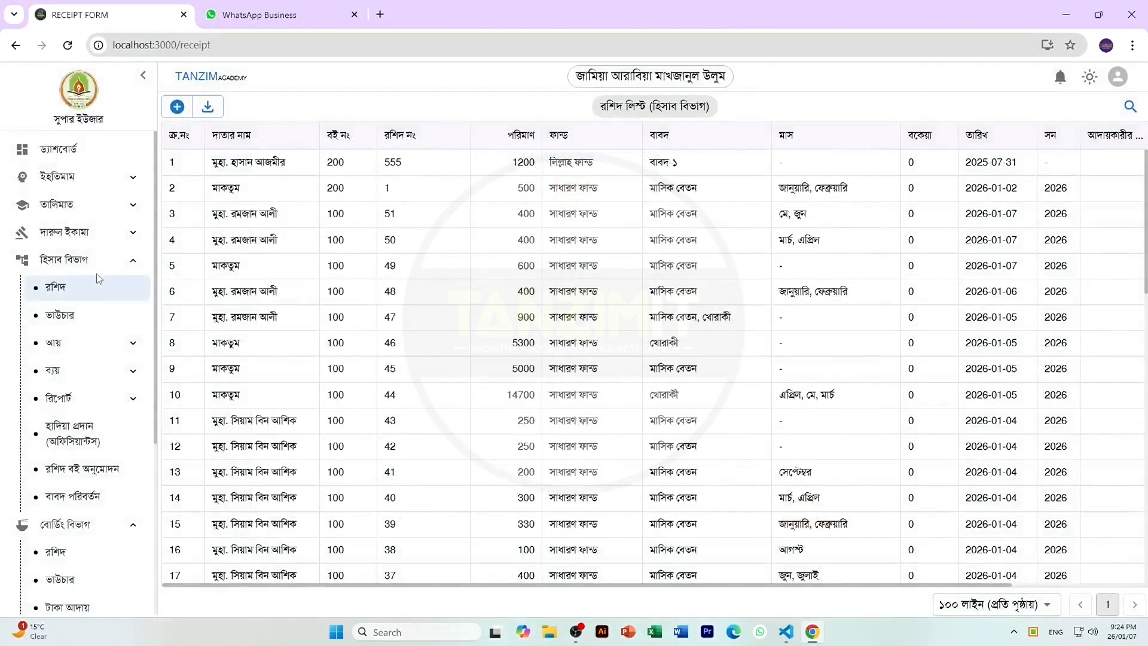
Examine a new receipt form of বোর্ডিং বিভাগ with its student ID, year and book number fields, and close it.
{"action": "left_click", "coordinate": [66, 260]}
{"action": "left_click", "coordinate": [59, 323]}
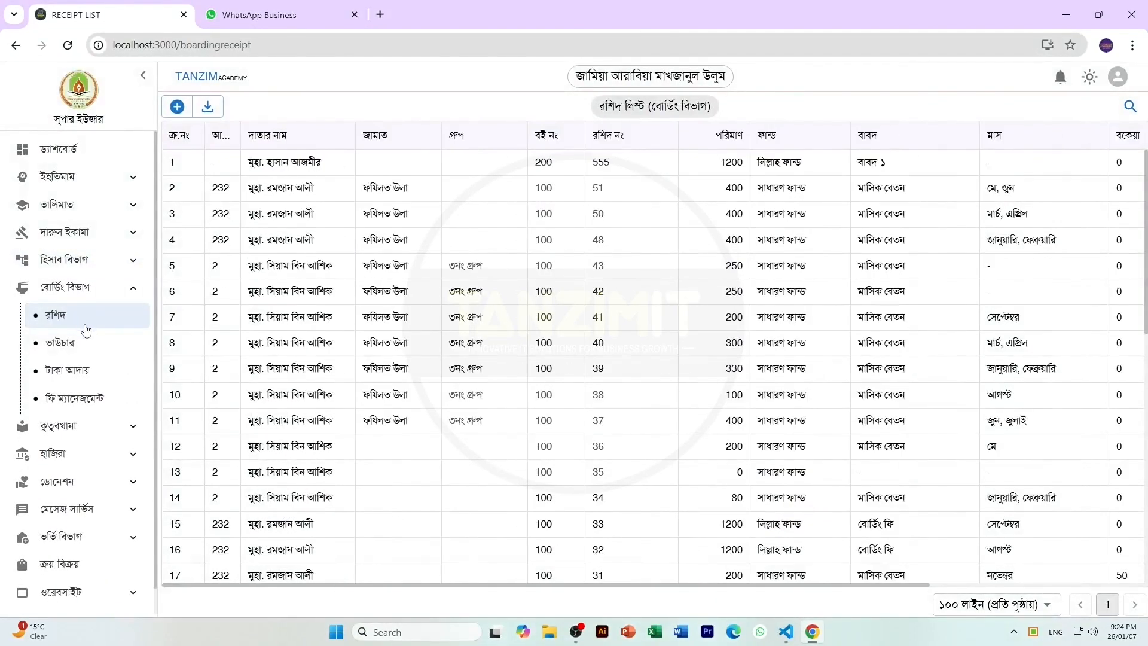
{"action": "left_click", "coordinate": [177, 107]}
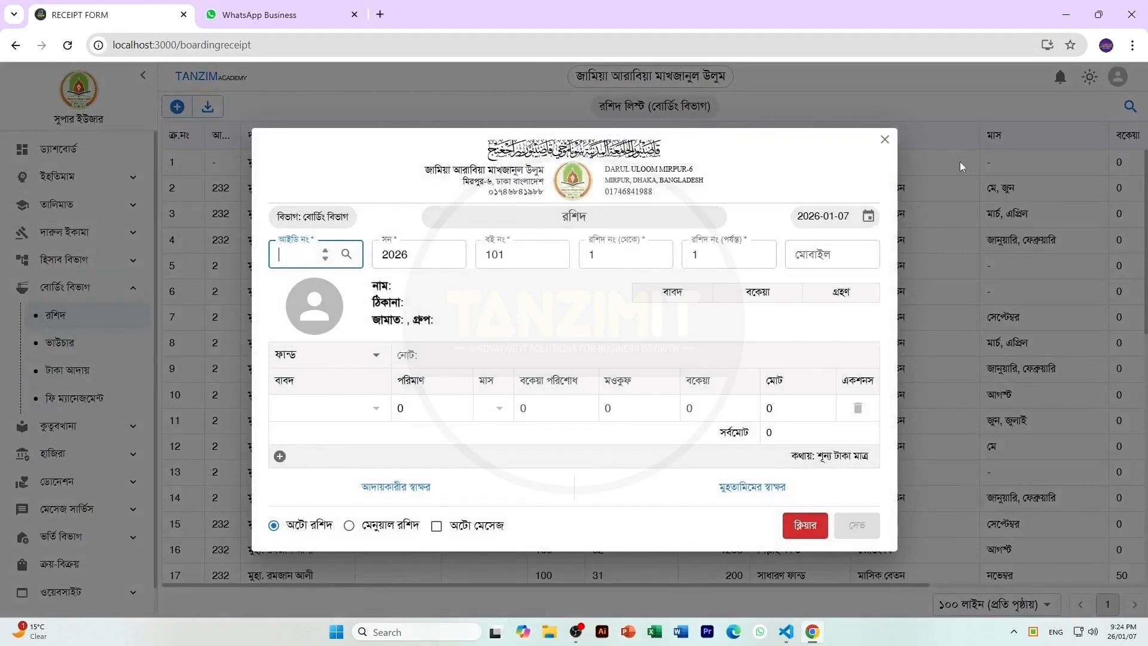
{"action": "left_click", "coordinate": [884, 140]}
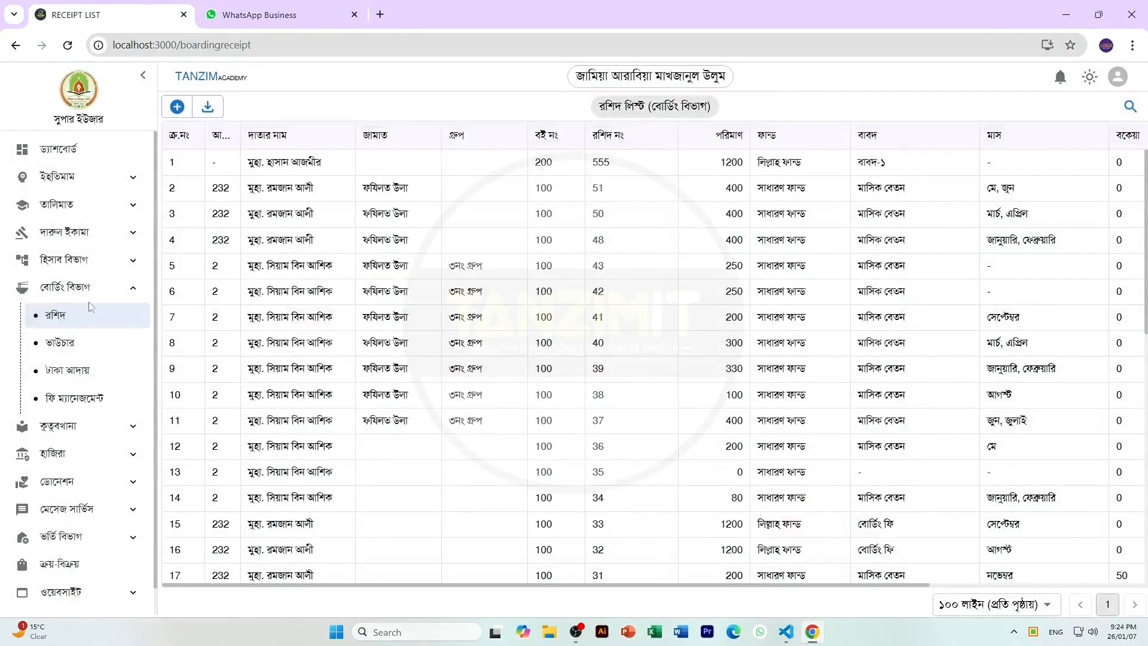
View the হিসাব বিভাগ receipt form again for comparison, close it, and return to the বোর্ডিং বিভাগ receipt list.
{"action": "left_click", "coordinate": [75, 264]}
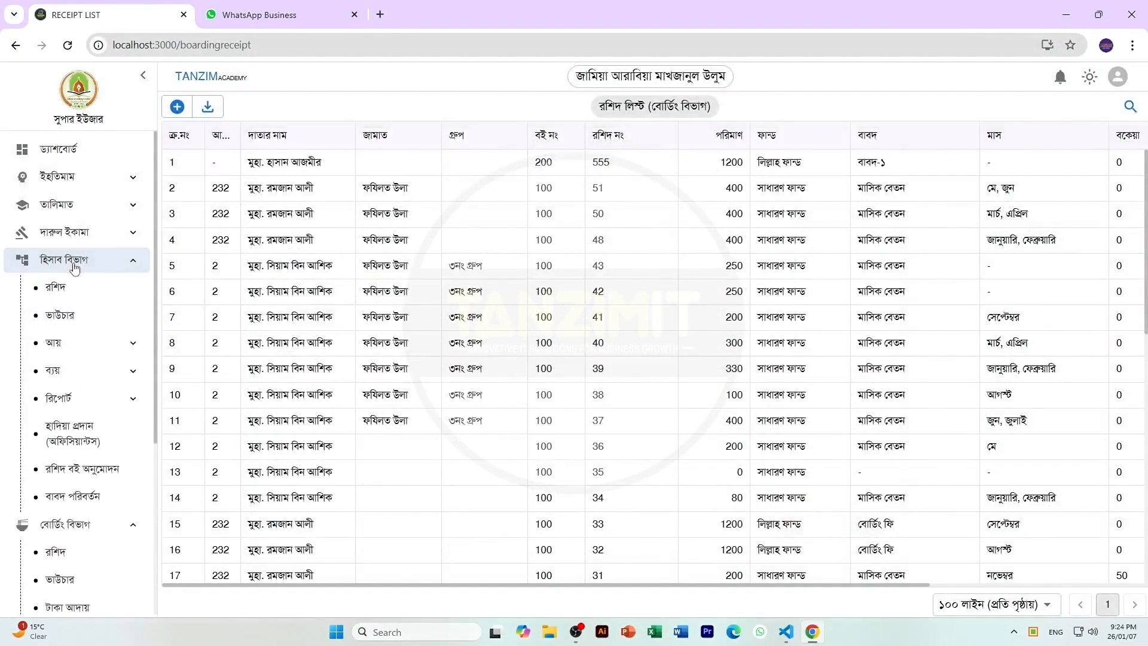
{"action": "left_click", "coordinate": [84, 296]}
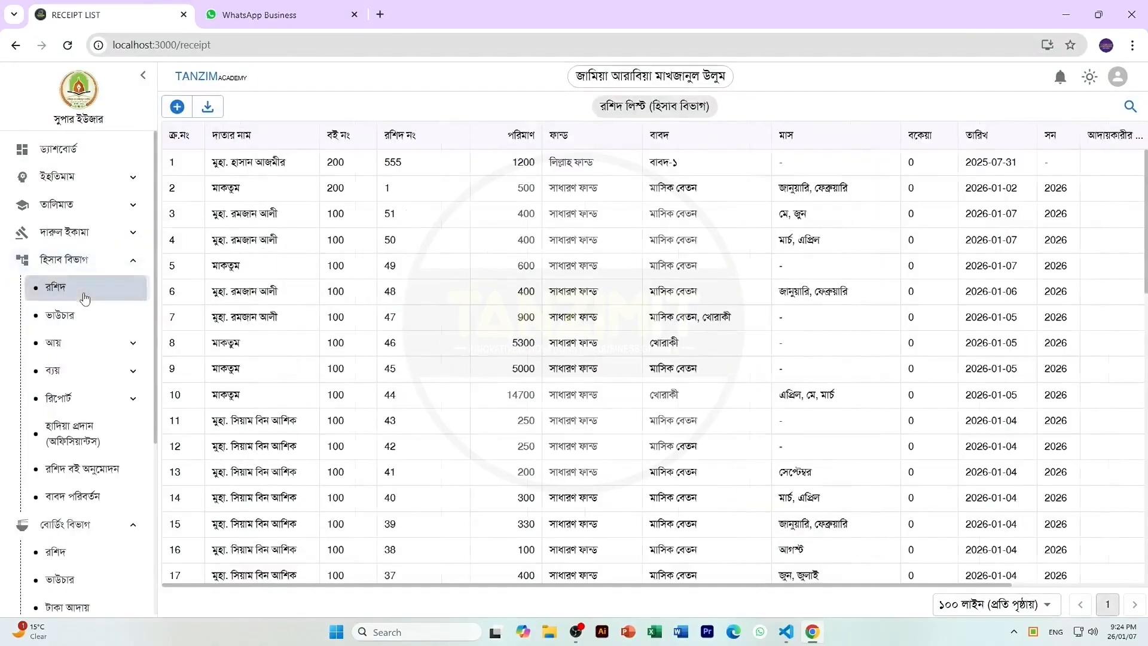
{"action": "left_click", "coordinate": [176, 111]}
{"action": "left_click", "coordinate": [886, 150]}
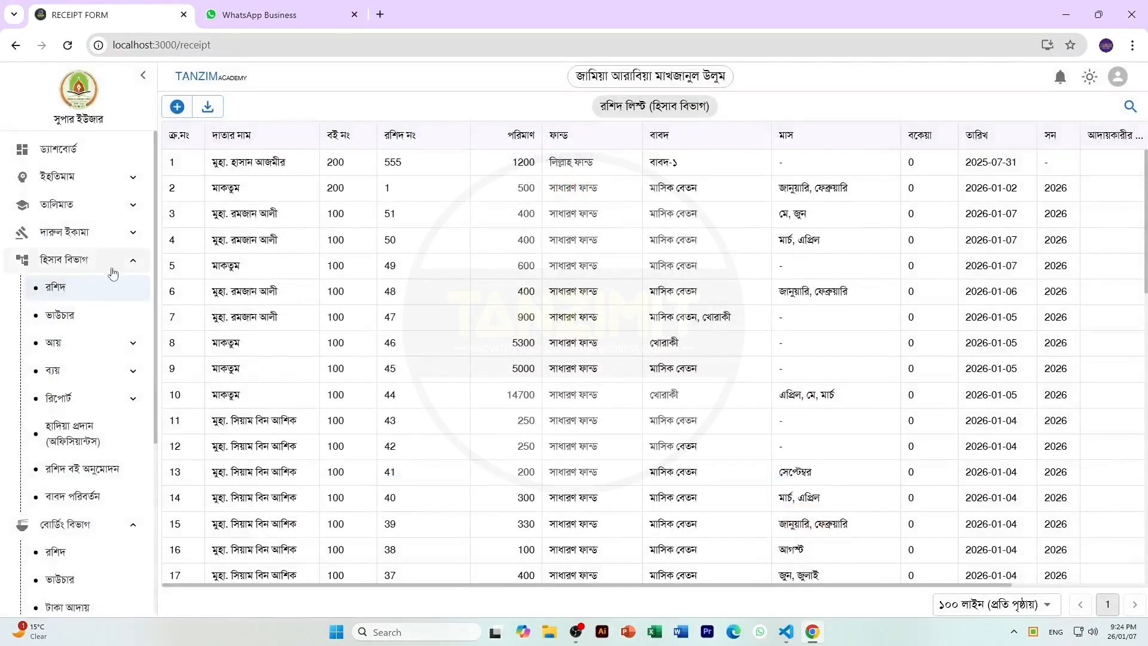
{"action": "left_click", "coordinate": [113, 270]}
{"action": "left_click", "coordinate": [73, 327]}
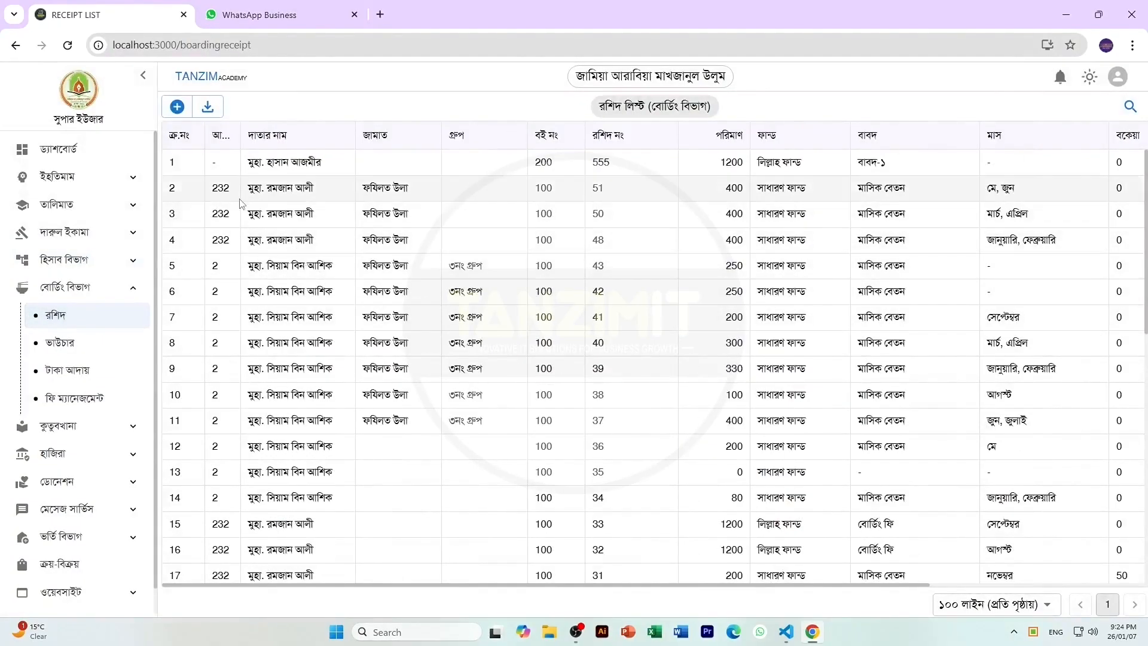
{"action": "left_click", "coordinate": [213, 190]}
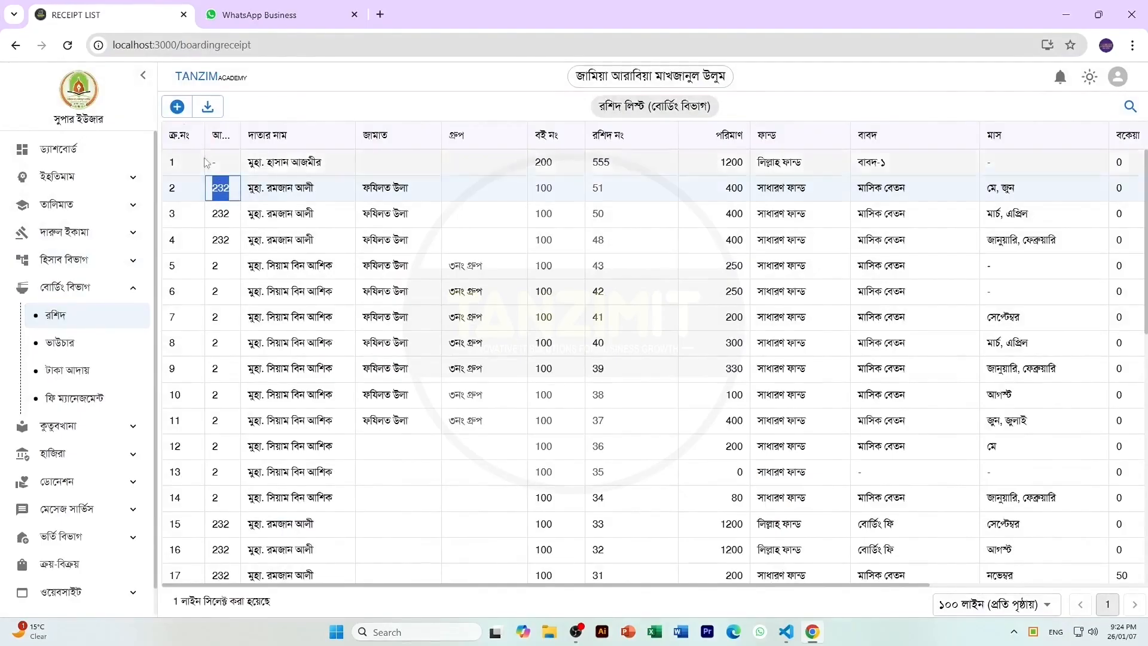
{"action": "left_click", "coordinate": [177, 107]}
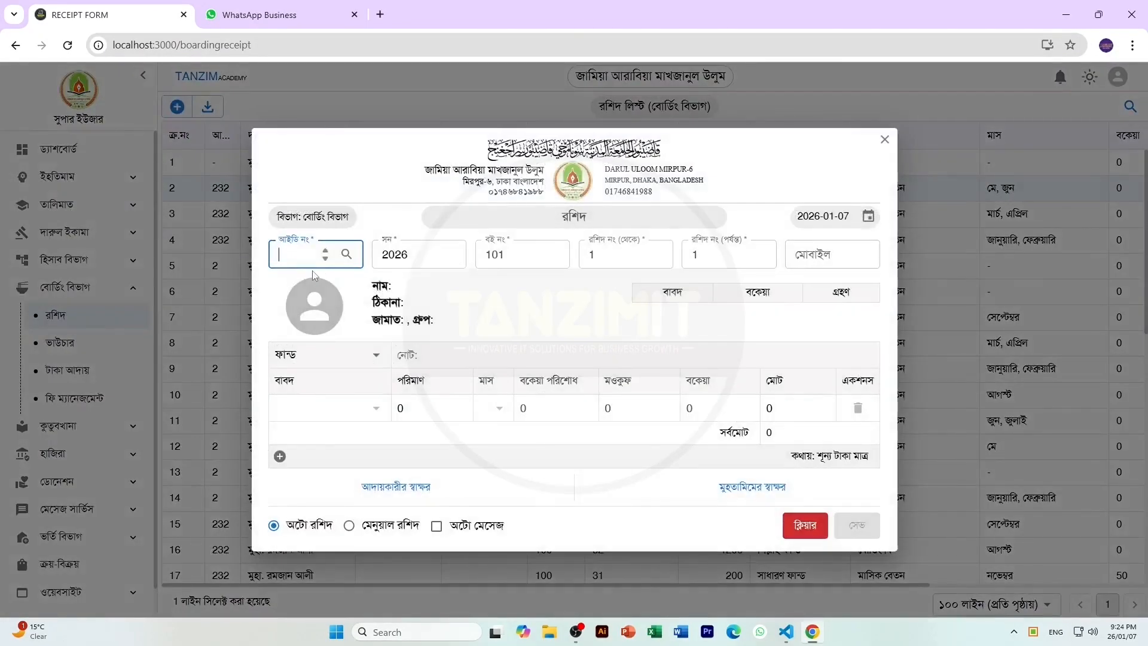
{"action": "type", "text": "232"}
{"action": "left_click", "coordinate": [347, 254]}
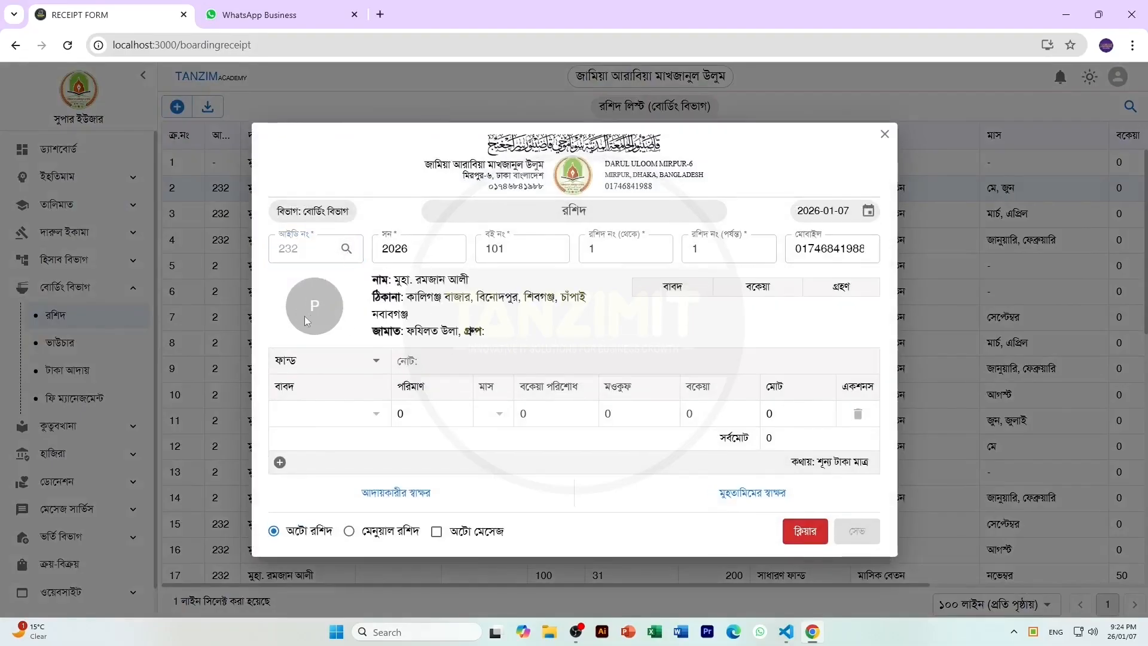
{"action": "left_click", "coordinate": [884, 134]}
Look up the first student in শিক্ষার্থীদের লিস্ট and load that student by ID into a new বোর্ডিং বিভাগ receipt.
{"action": "left_click", "coordinate": [64, 536]}
{"action": "left_click", "coordinate": [78, 564]}
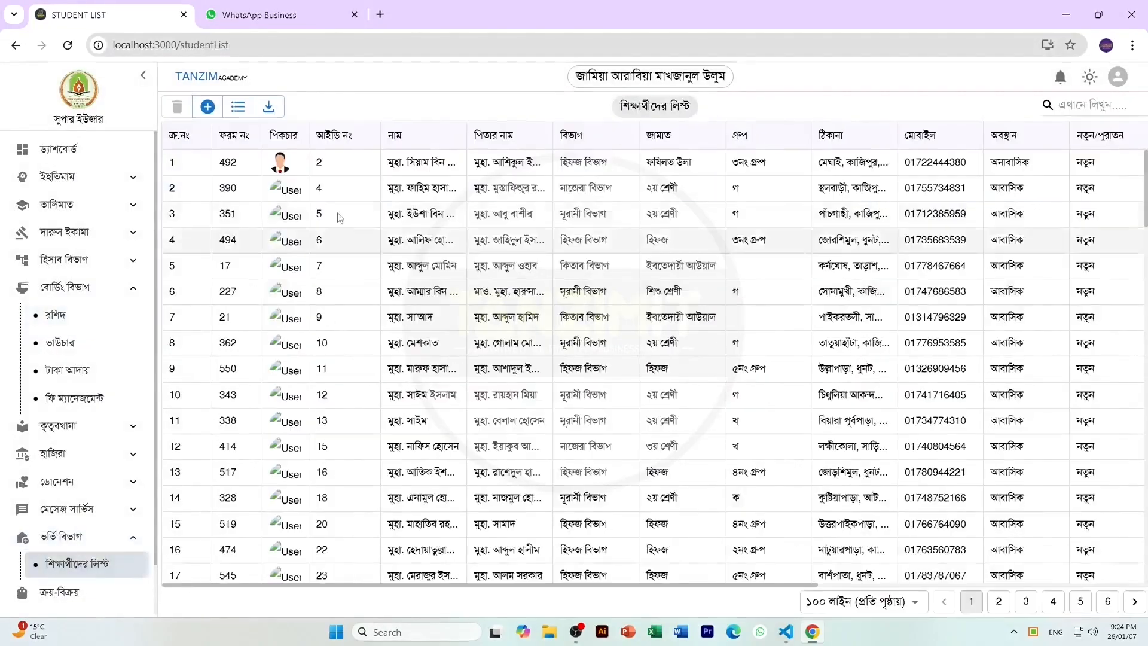
{"action": "left_click", "coordinate": [88, 323]}
{"action": "left_click", "coordinate": [177, 107]}
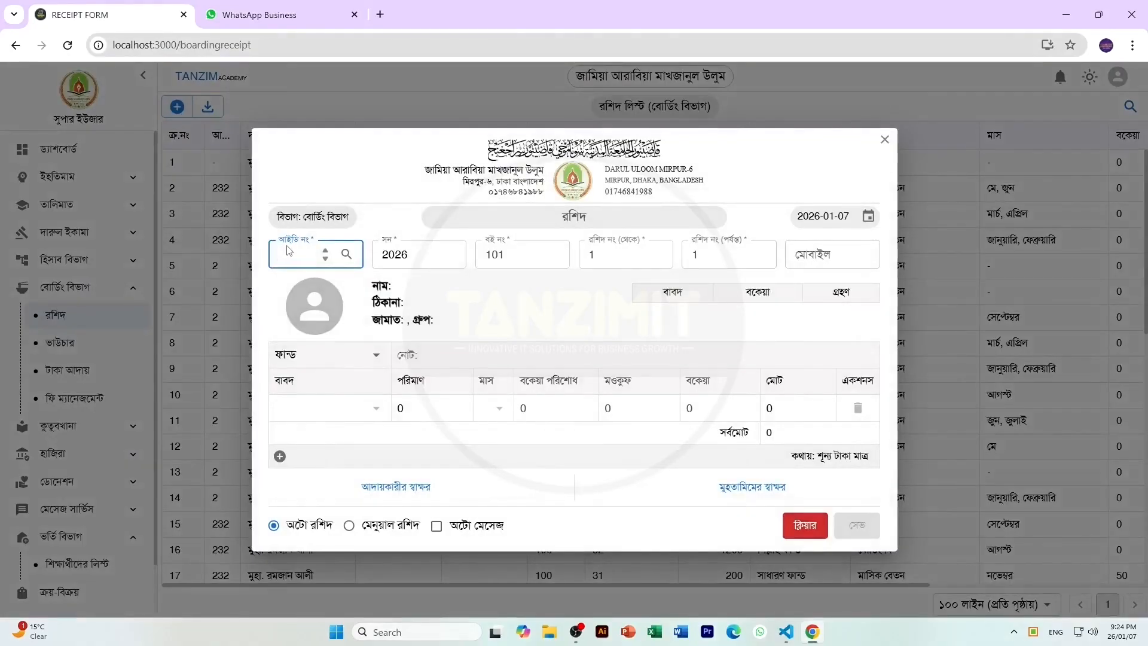
{"action": "type", "text": "2"}
{"action": "key", "text": "Return"}
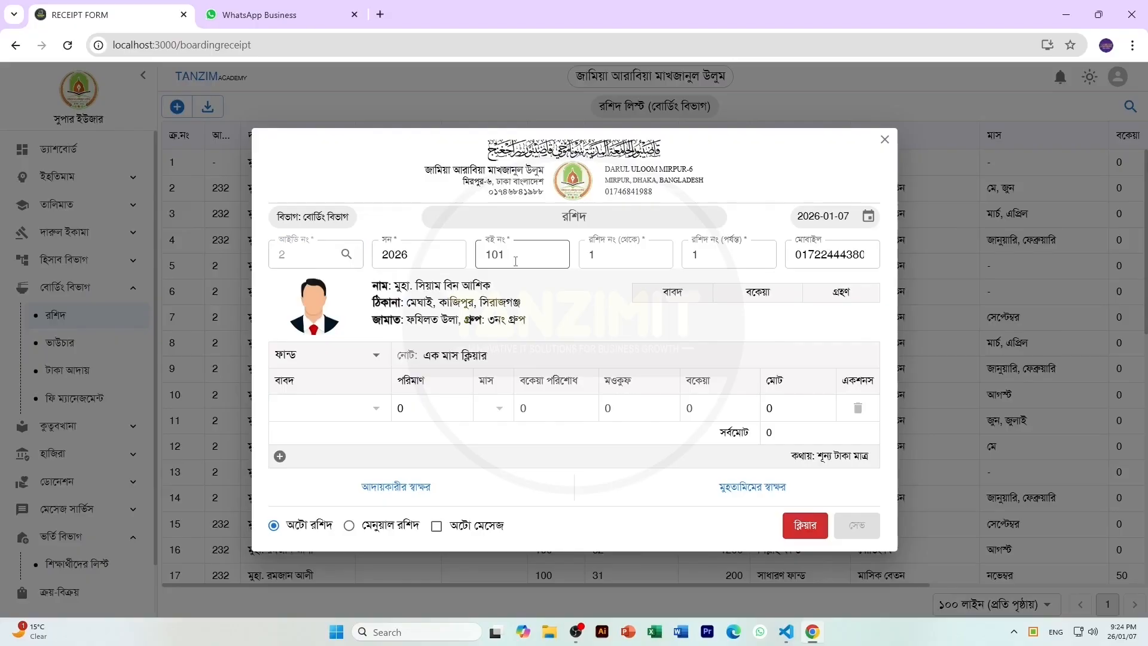
Choose সাধারণ ফান্ড for the receipt and clear its prefilled note.
{"action": "left_click_drag", "start_coordinate": [515, 261], "coordinate": [484, 254]}
{"action": "left_click", "coordinate": [602, 329]}
{"action": "left_click", "coordinate": [316, 359]}
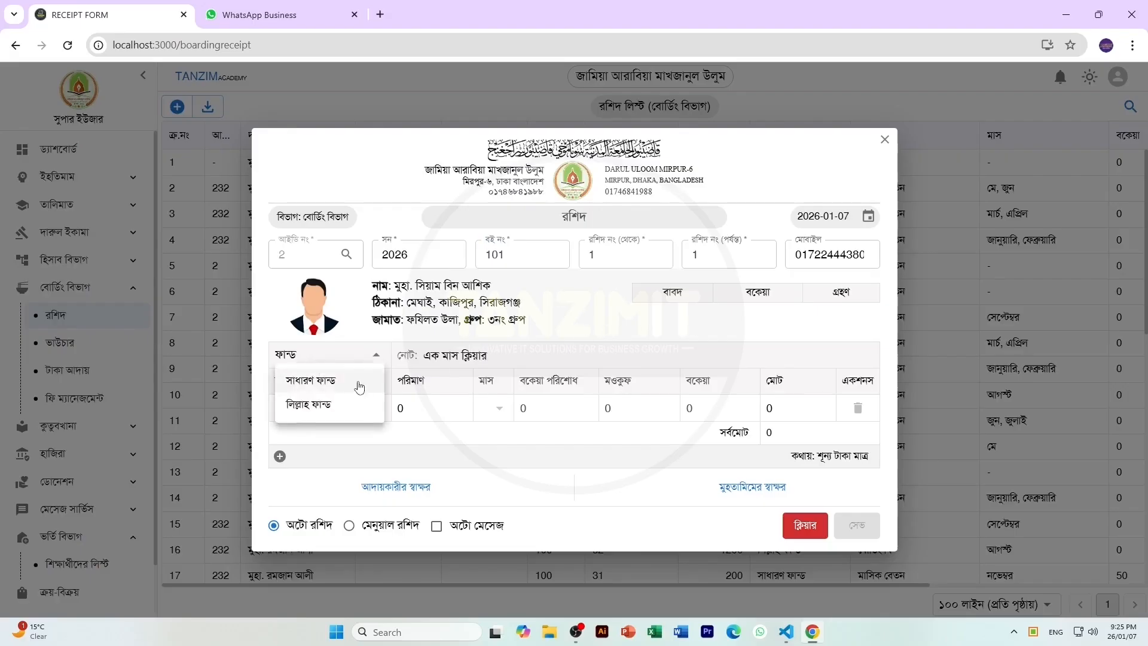
{"action": "left_click", "coordinate": [324, 381]}
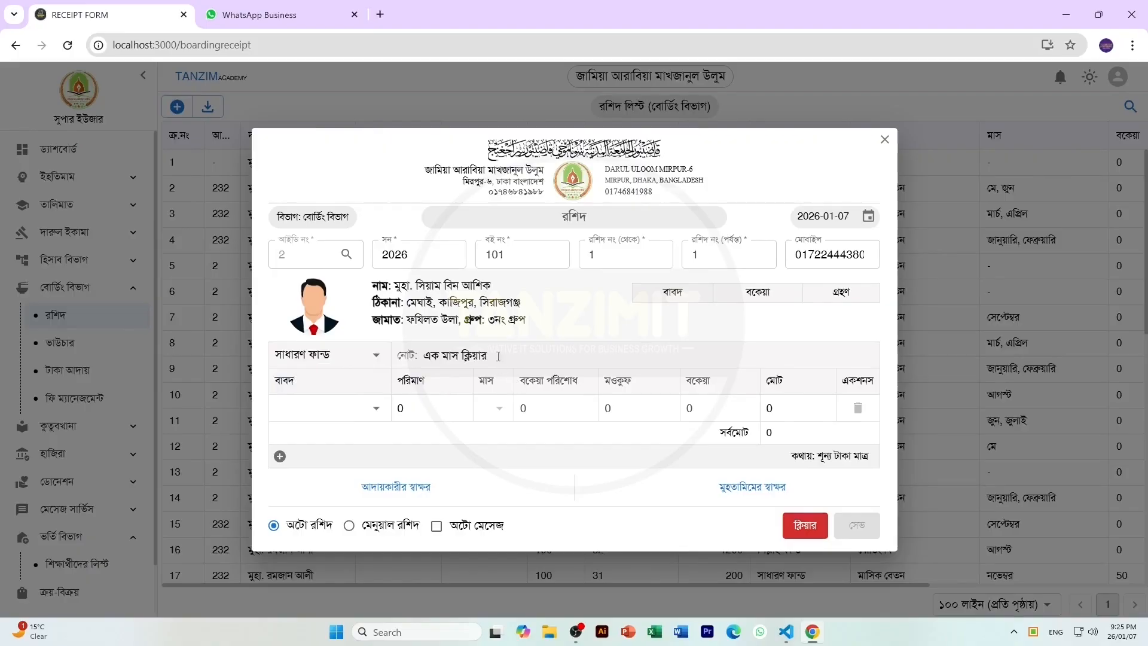
{"action": "left_click_drag", "start_coordinate": [508, 362], "coordinate": [407, 359]}
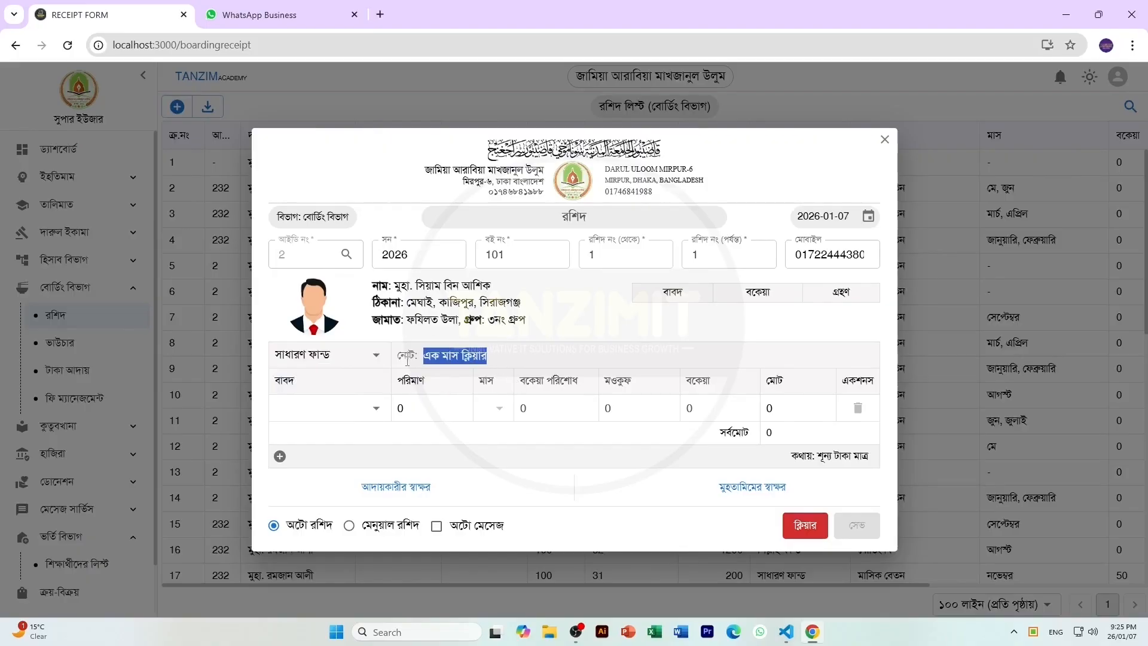
{"action": "key", "text": "BackSpace"}
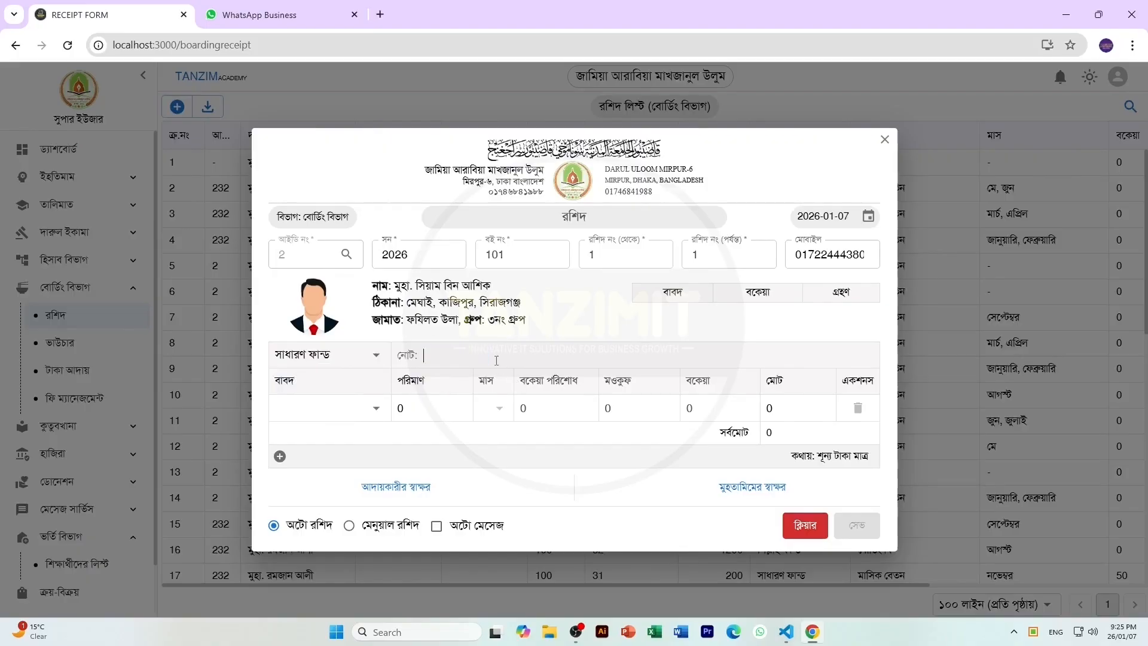
Add মাসিক বেতন as the receipt's fee item and select the months অক্টোবর and নভেম্বর for it.
{"action": "left_click", "coordinate": [353, 409]}
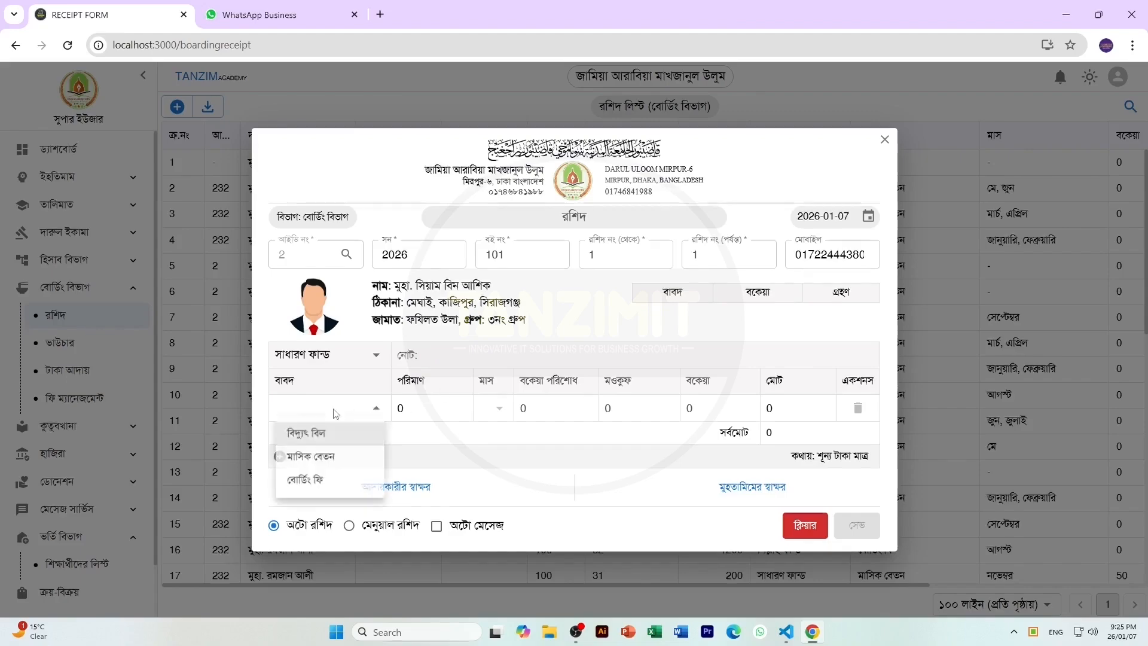
{"action": "left_click", "coordinate": [320, 459]}
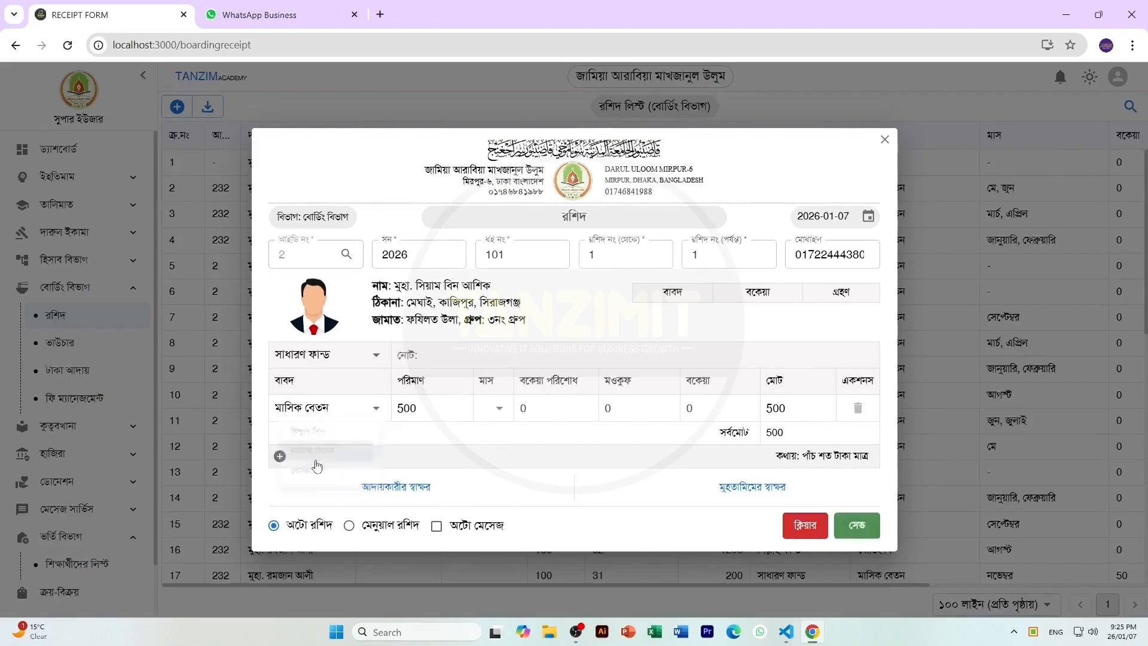
{"action": "double_click", "coordinate": [424, 418]}
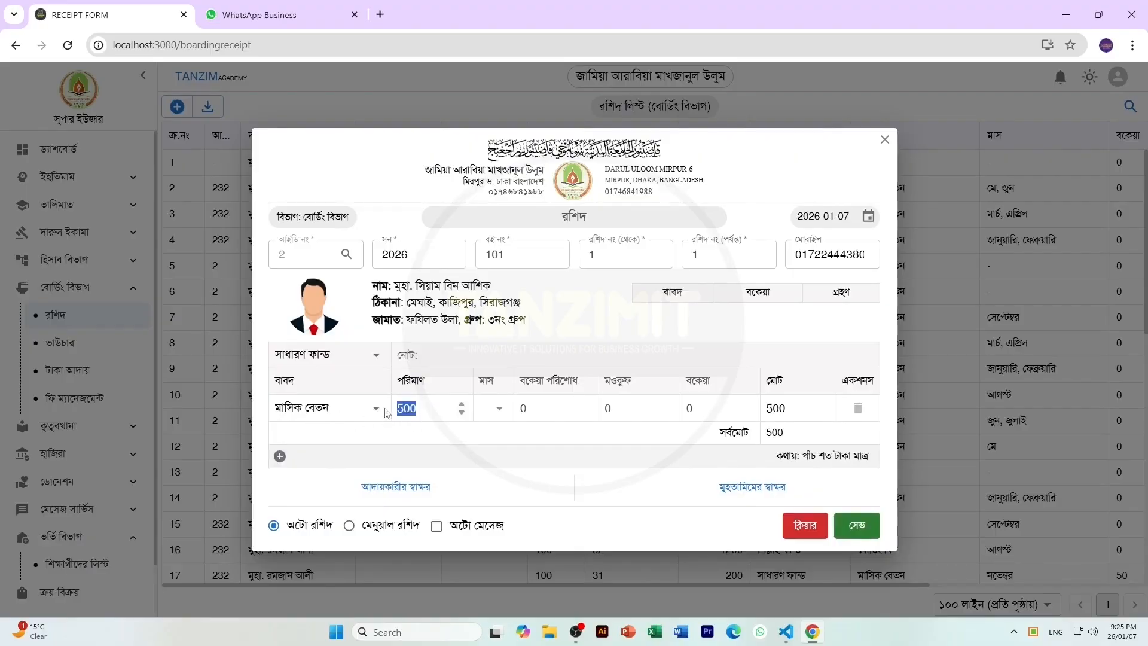
{"action": "left_click", "coordinate": [447, 436]}
{"action": "left_click_drag", "start_coordinate": [422, 408], "coordinate": [383, 414]}
{"action": "left_click", "coordinate": [499, 414]}
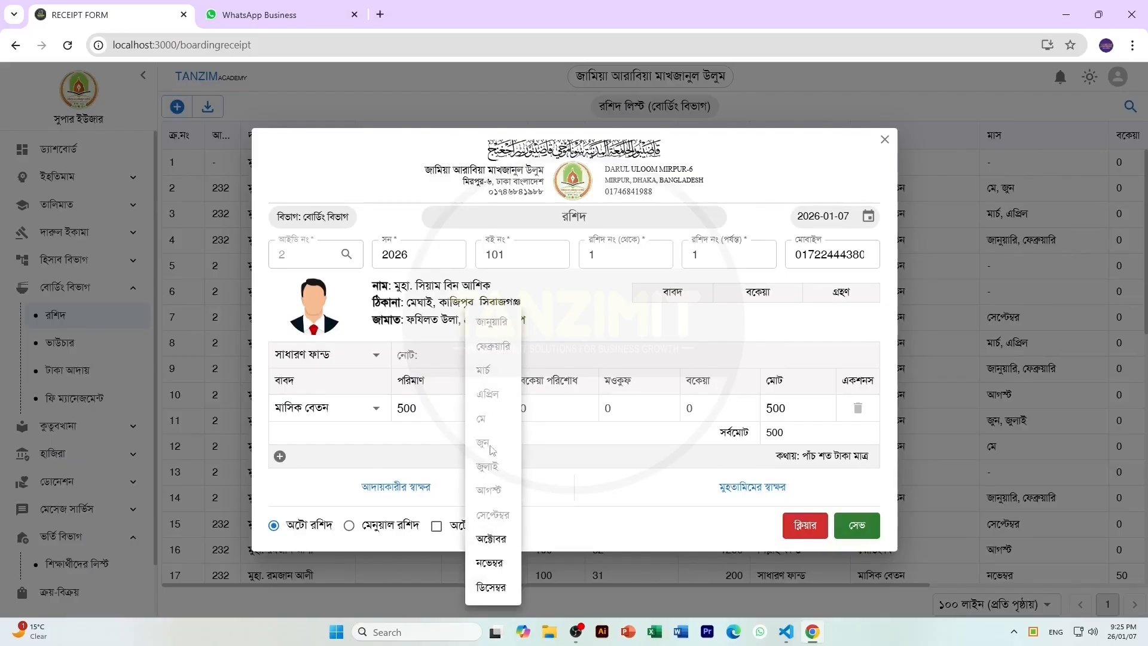
{"action": "left_click", "coordinate": [490, 538]}
{"action": "left_click", "coordinate": [498, 566]}
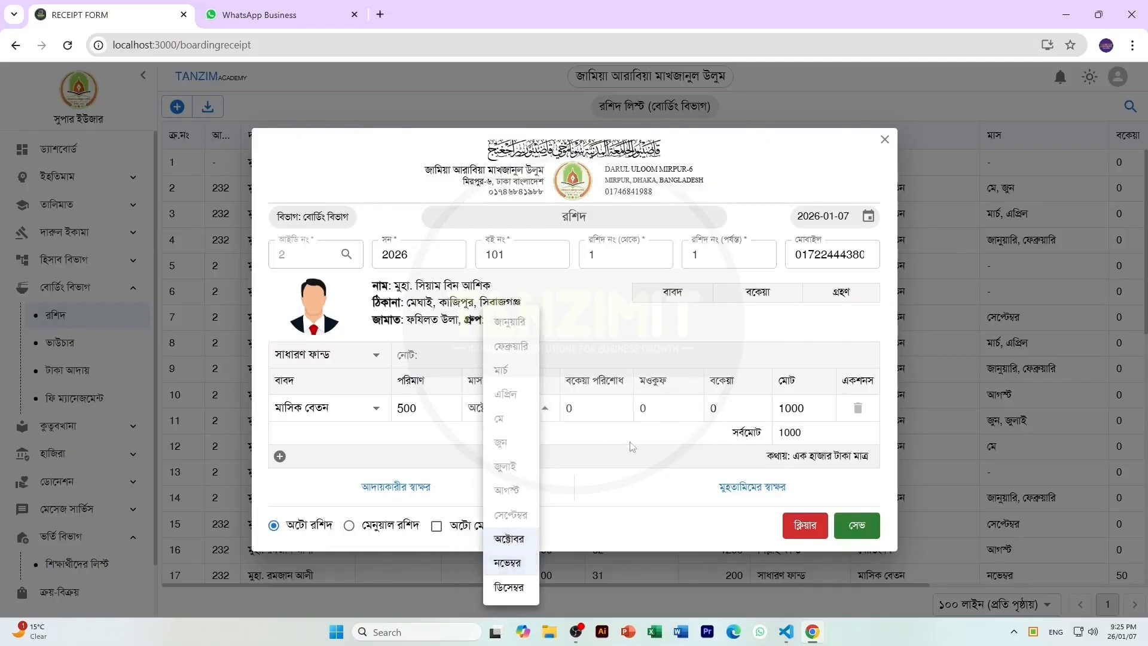
{"action": "left_click", "coordinate": [627, 441]}
Try a waiver (মওকুফ) of 100 on the মাসিক বেতন row and clear it again.
{"action": "double_click", "coordinate": [566, 408]}
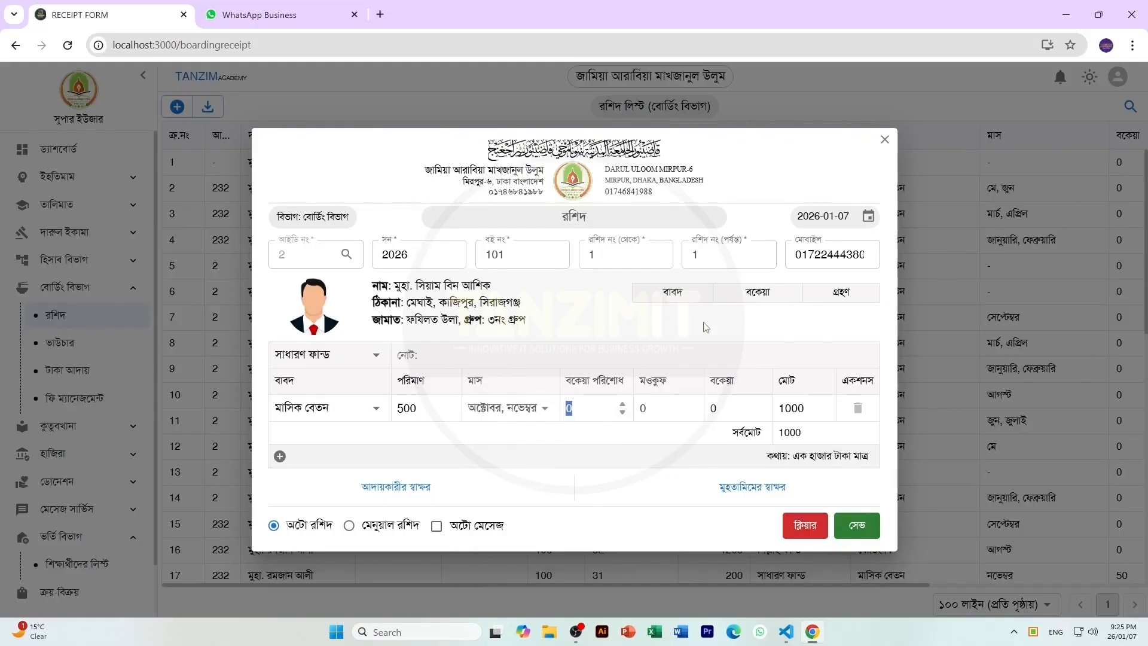
{"action": "left_click", "coordinate": [640, 443]}
{"action": "left_click", "coordinate": [639, 410]}
{"action": "type", "text": "100"}
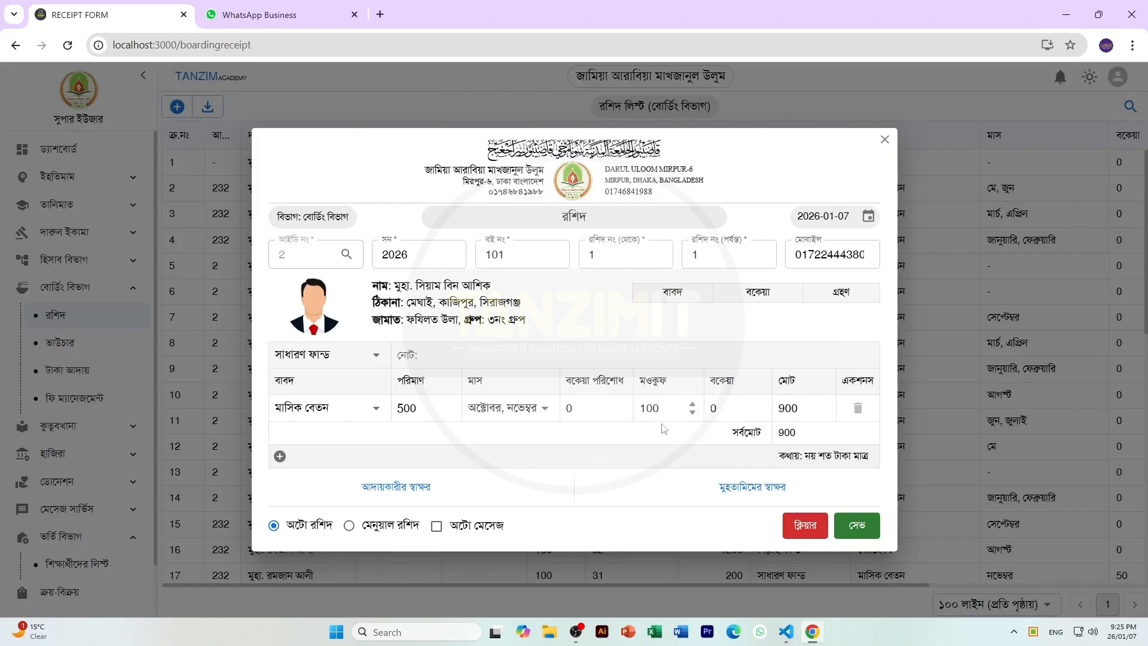
{"action": "key", "text": "BackSpace"}
{"action": "key", "text": "BackSpace"}
{"action": "key", "text": "BackSpace"}
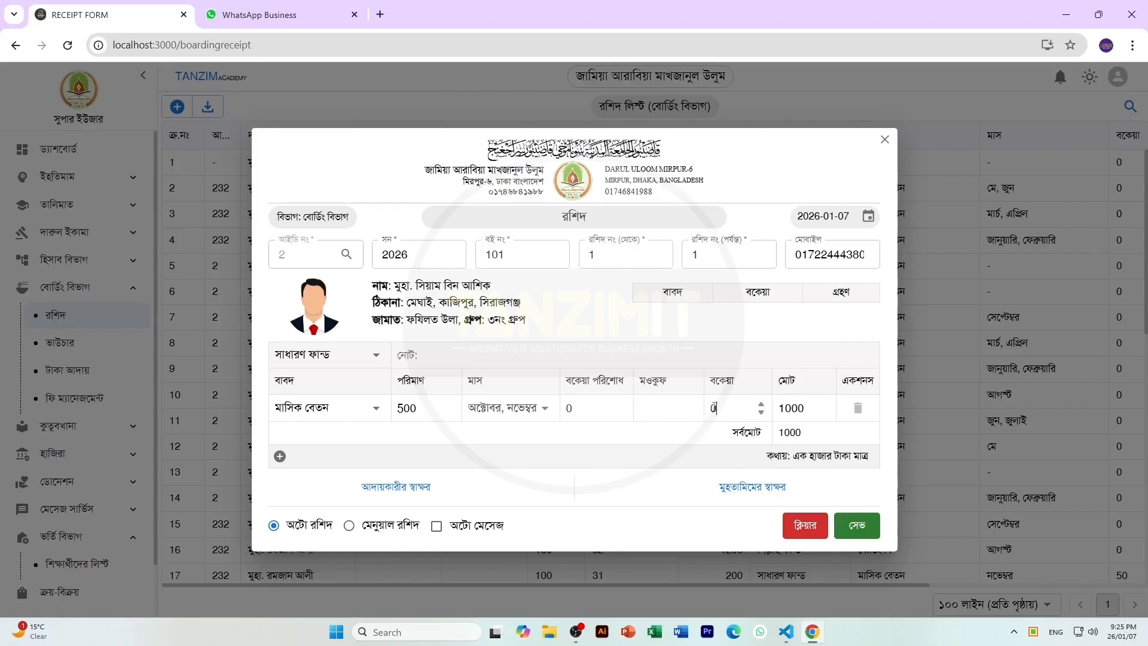
Set the due amount (বকেয়া) of the মাসিক বেতন row to 200 and check the row's total.
{"action": "left_click", "coordinate": [713, 407]}
{"action": "type", "text": "200"}
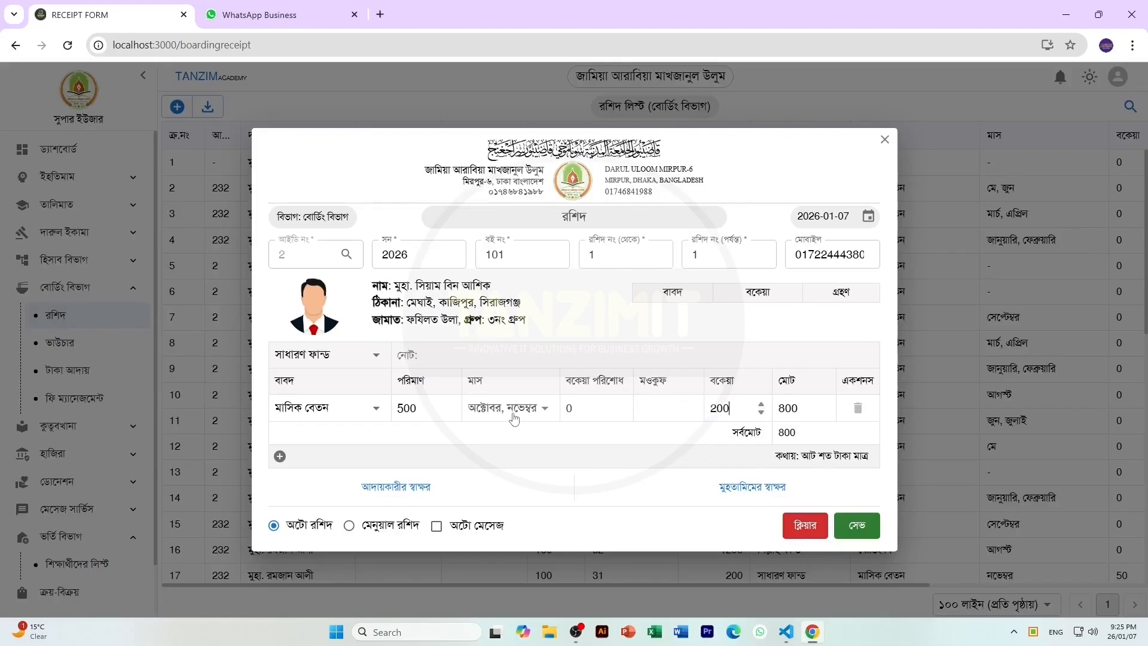
{"action": "left_click_drag", "start_coordinate": [803, 407], "coordinate": [775, 412]}
{"action": "left_click", "coordinate": [808, 409]}
Add a second row with বোর্ডিং ফি for the month জানুয়ারি and save the receipt.
{"action": "left_click", "coordinate": [279, 456]}
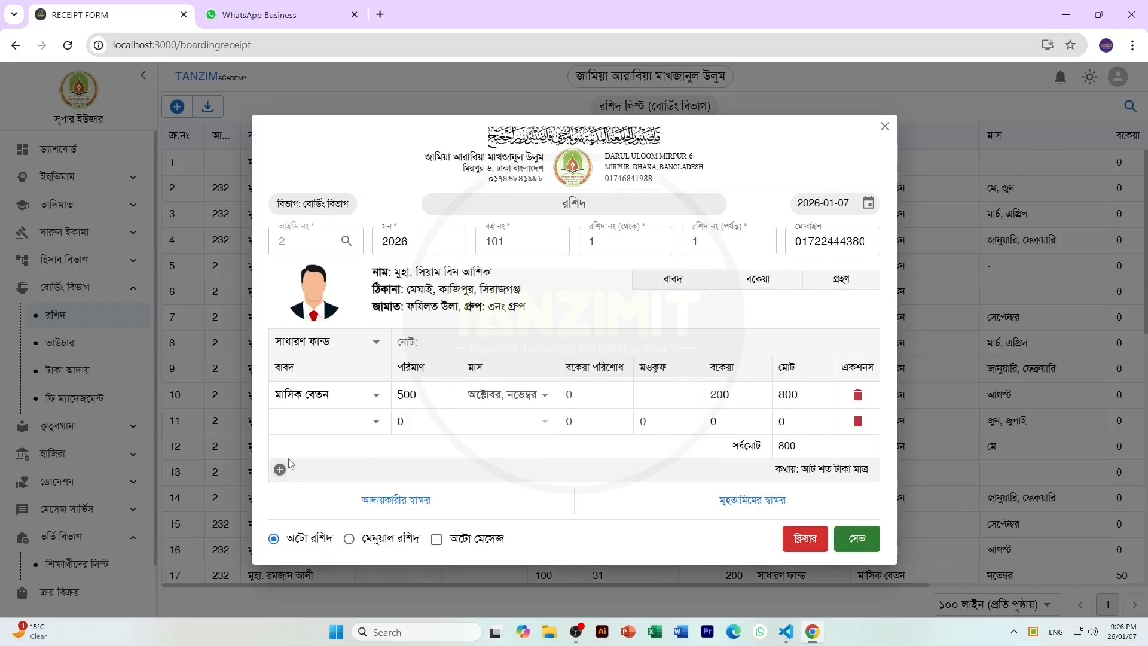
{"action": "left_click", "coordinate": [338, 429]}
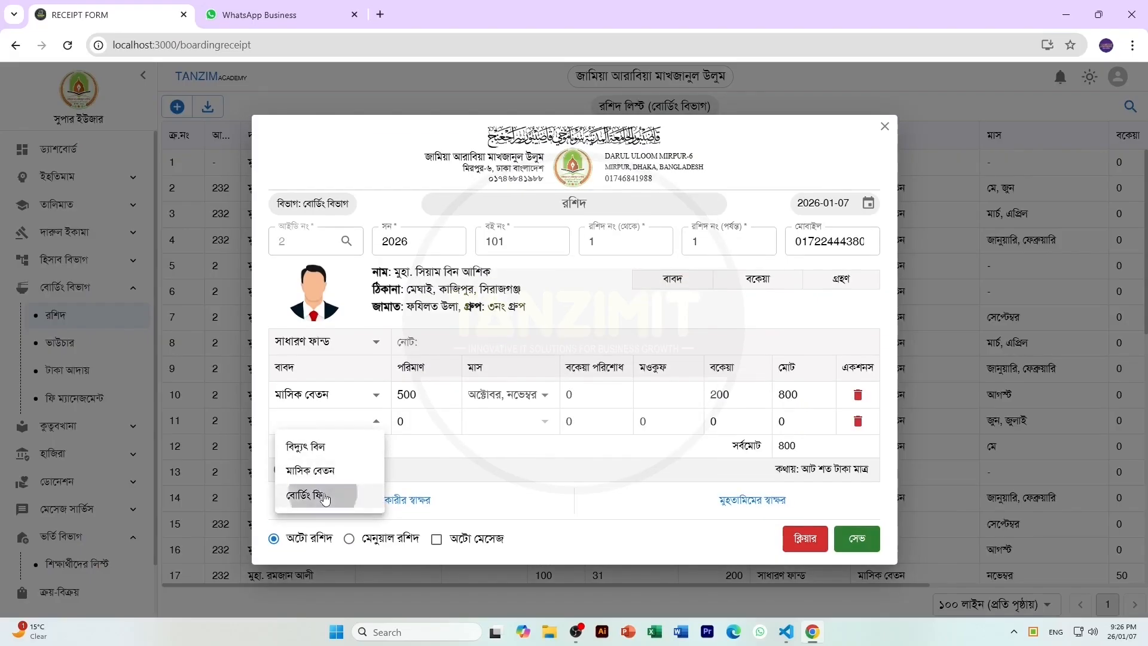
{"action": "left_click", "coordinate": [328, 495]}
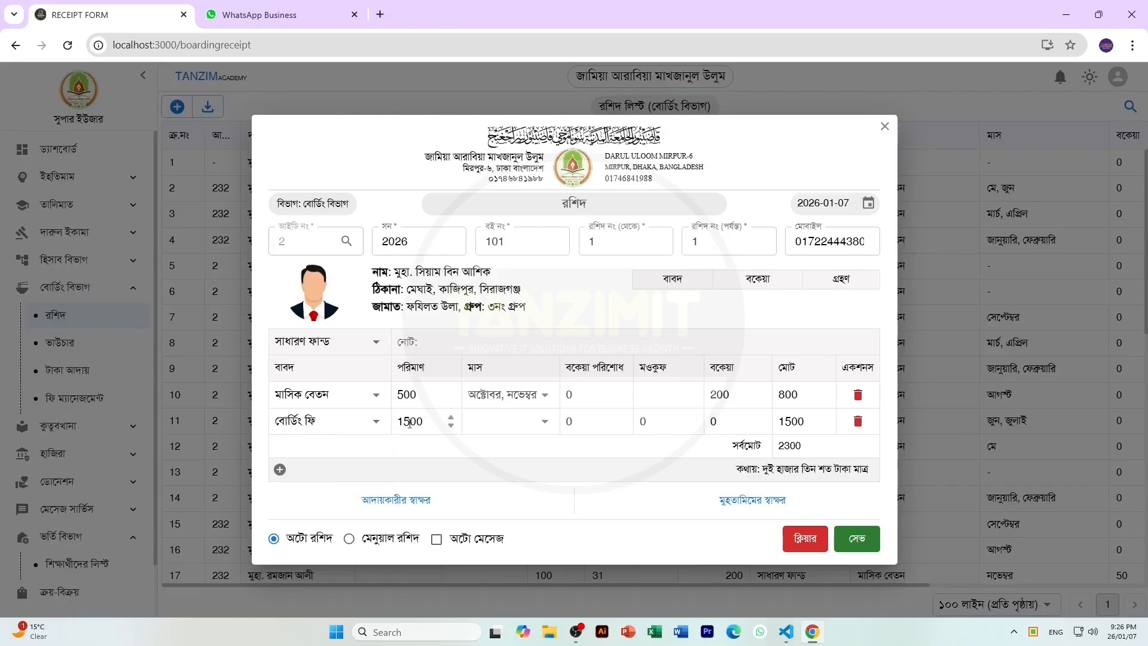
{"action": "left_click", "coordinate": [485, 425]}
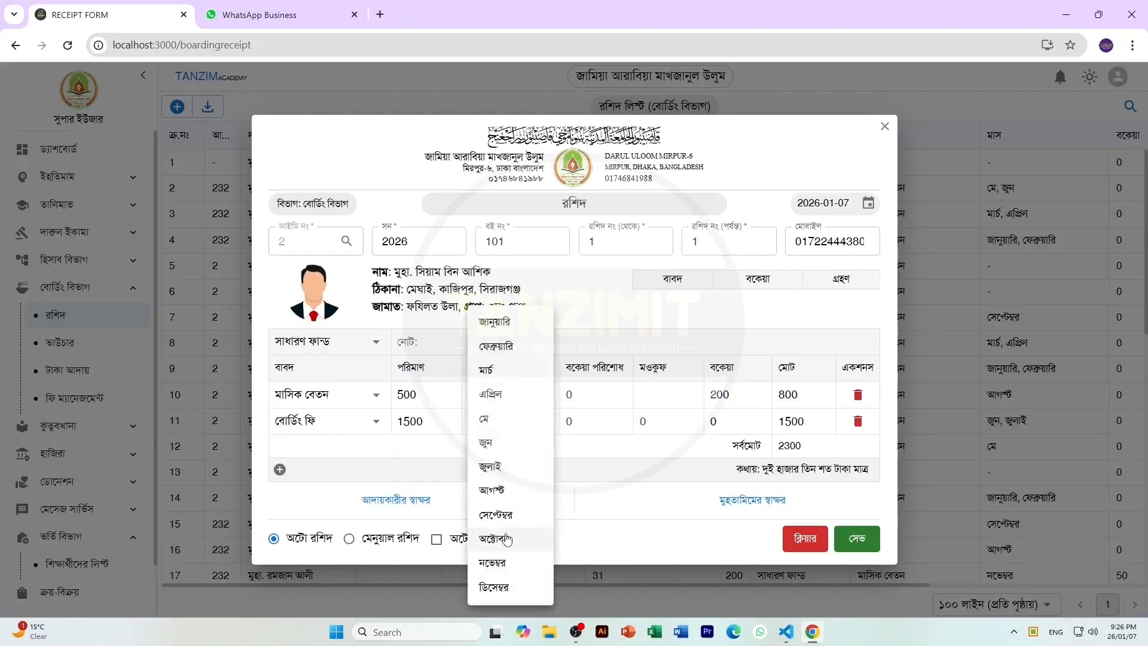
{"action": "left_click", "coordinate": [495, 323]}
{"action": "left_click", "coordinate": [648, 480]}
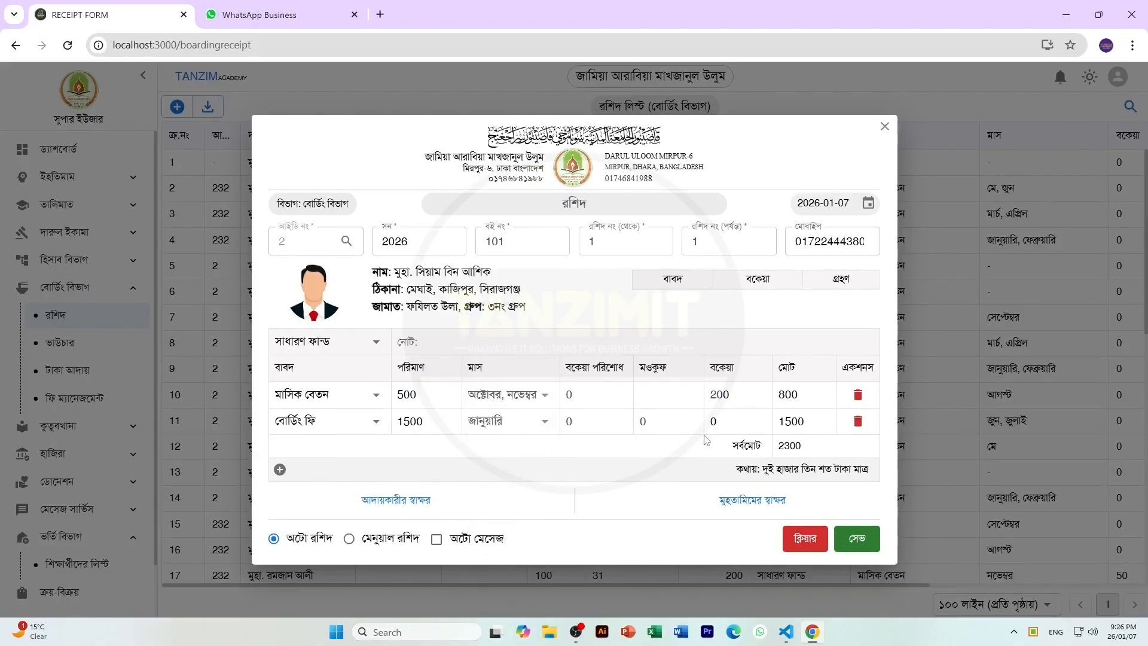
{"action": "left_click", "coordinate": [858, 541]}
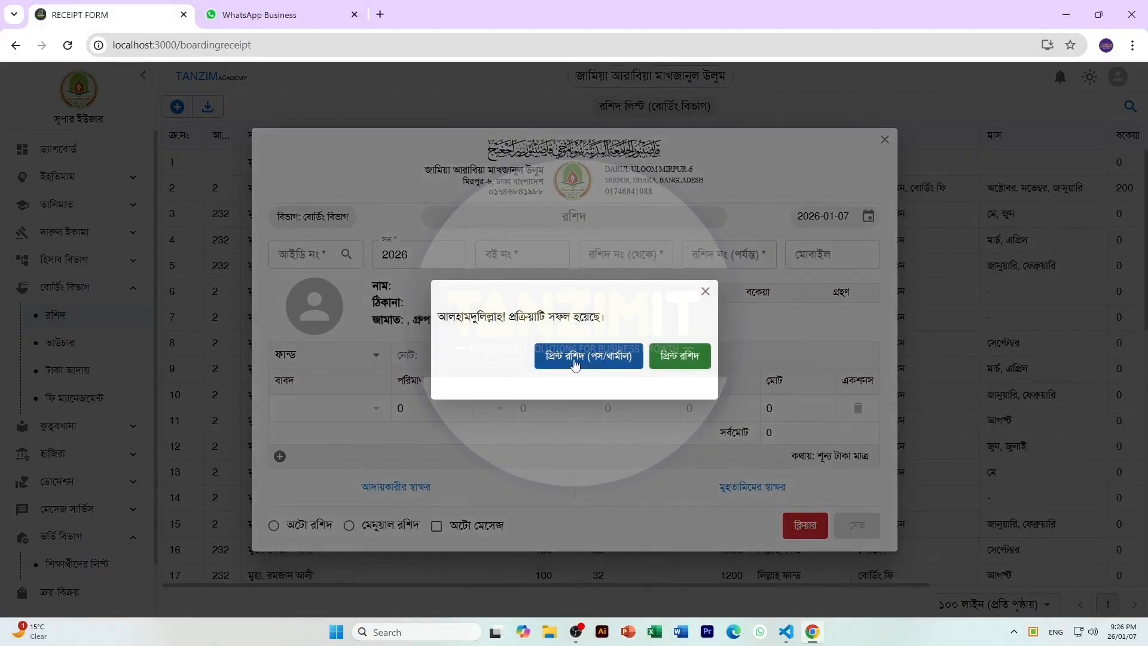
Examine the saved receipt's print preview with its fees, dues, totals and amount in words, cancel printing, and close the receipt form.
{"action": "left_click", "coordinate": [678, 358]}
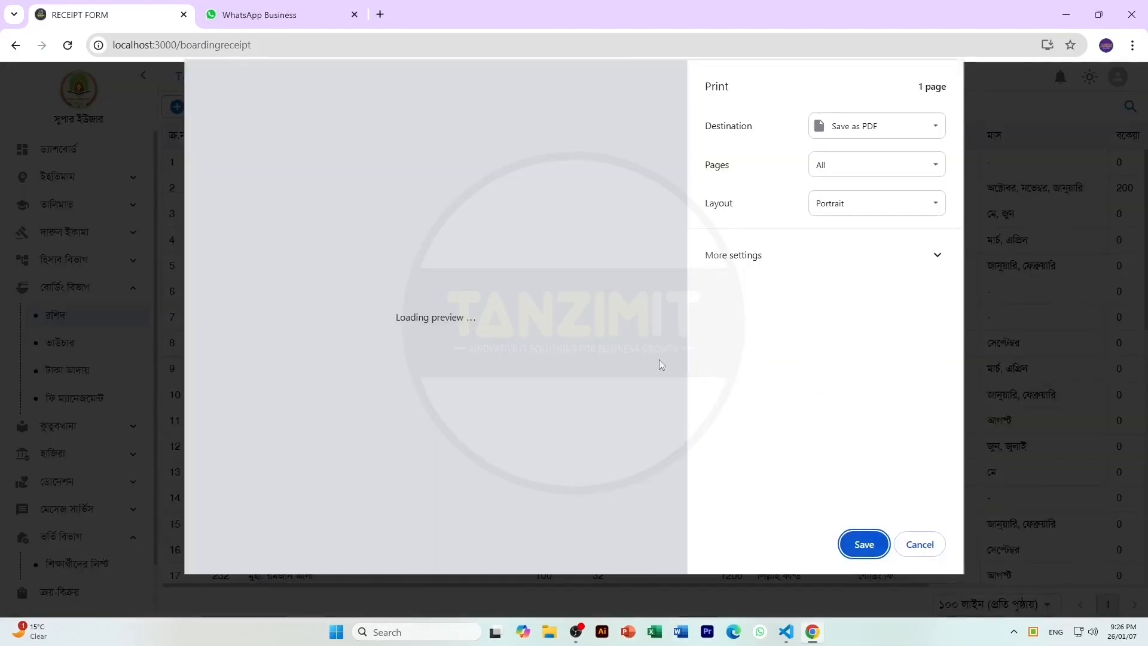
{"action": "scroll", "coordinate": [413, 218], "scroll_direction": "up", "scroll_amount": 5}
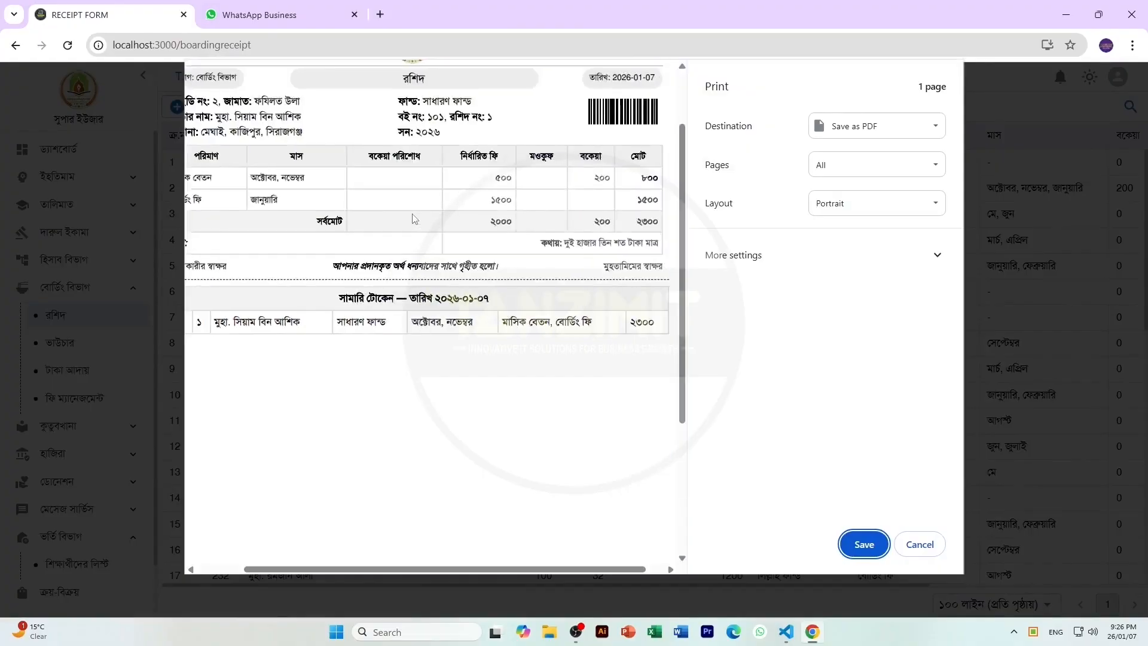
{"action": "scroll", "coordinate": [414, 219], "scroll_direction": "up", "scroll_amount": 2}
{"action": "scroll", "coordinate": [365, 323], "scroll_direction": "down", "scroll_amount": 3}
{"action": "left_click", "coordinate": [366, 323]}
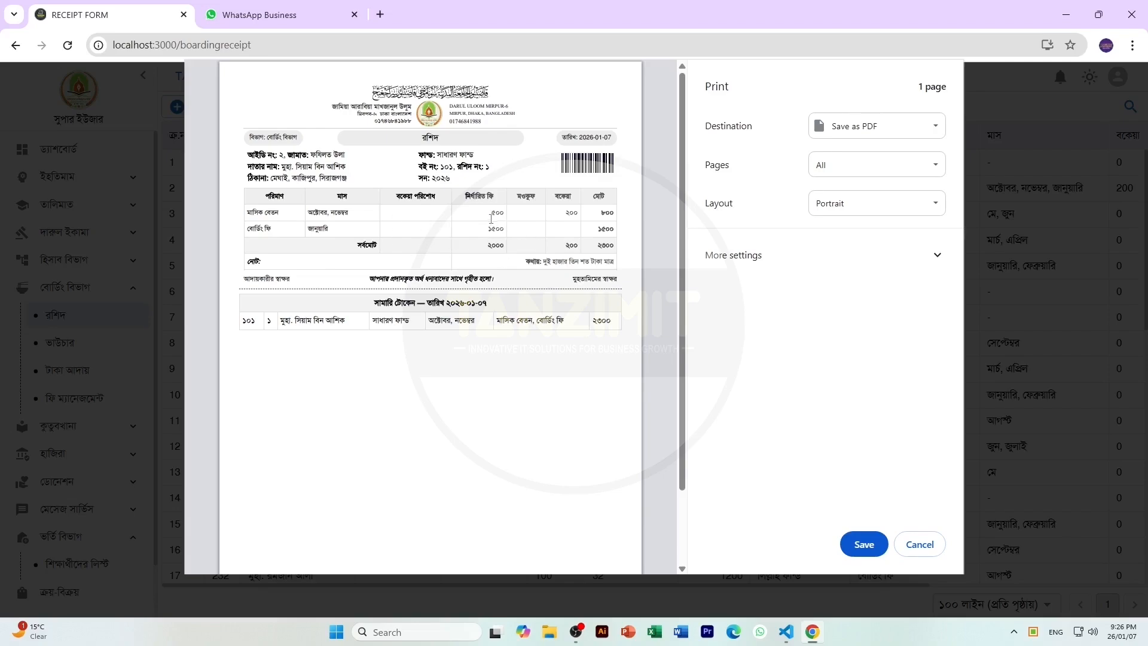
{"action": "mouse_move", "coordinate": [490, 217]}
{"action": "left_mouse_down"}
{"action": "mouse_move", "coordinate": [509, 213]}
{"action": "mouse_move", "coordinate": [506, 228]}
{"action": "left_mouse_up"}
{"action": "left_click", "coordinate": [509, 269]}
{"action": "double_click", "coordinate": [599, 231]}
{"action": "left_click_drag", "start_coordinate": [596, 245], "coordinate": [619, 245]}
{"action": "left_click", "coordinate": [544, 263]}
{"action": "left_click_drag", "start_coordinate": [544, 263], "coordinate": [619, 263]}
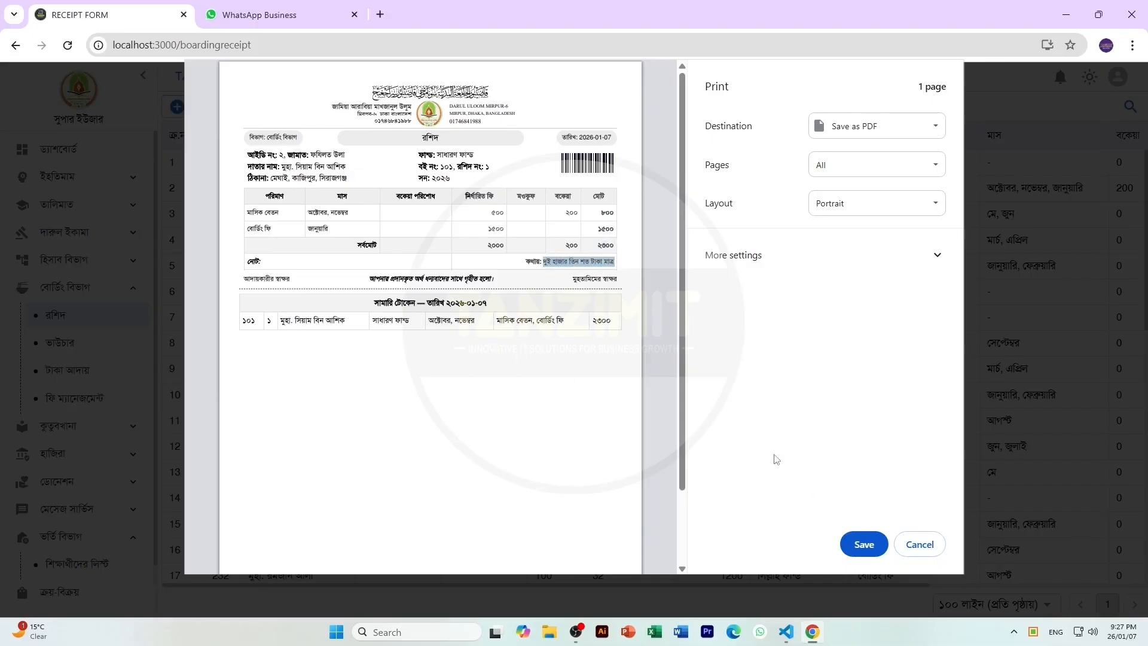
{"action": "left_click", "coordinate": [916, 545]}
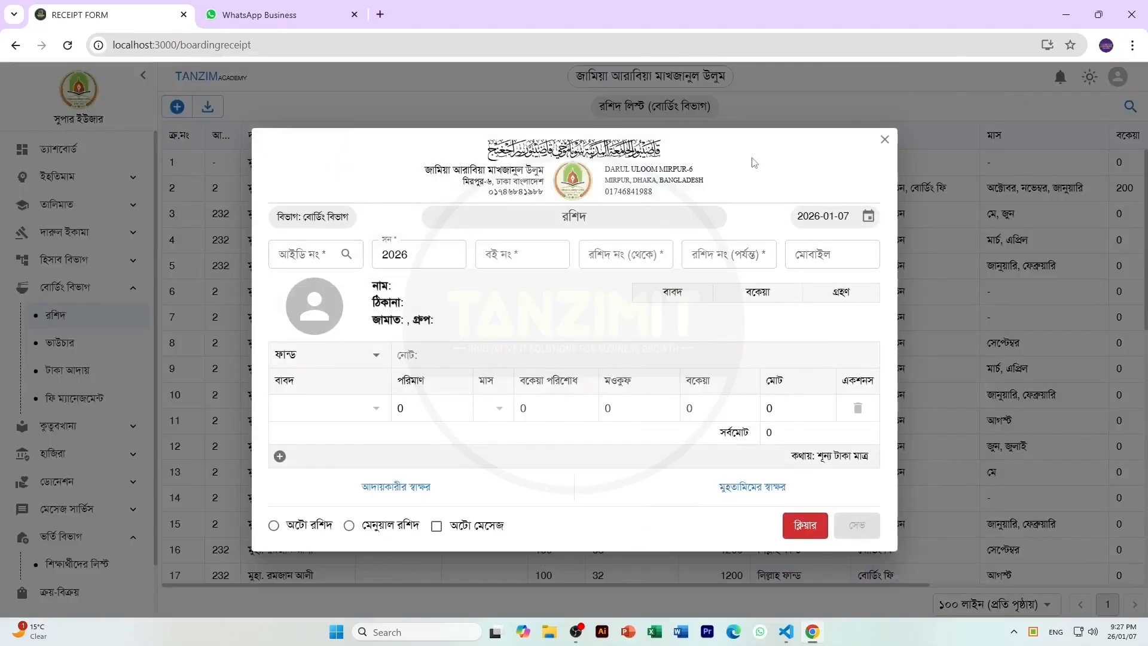
{"action": "left_click", "coordinate": [885, 141]}
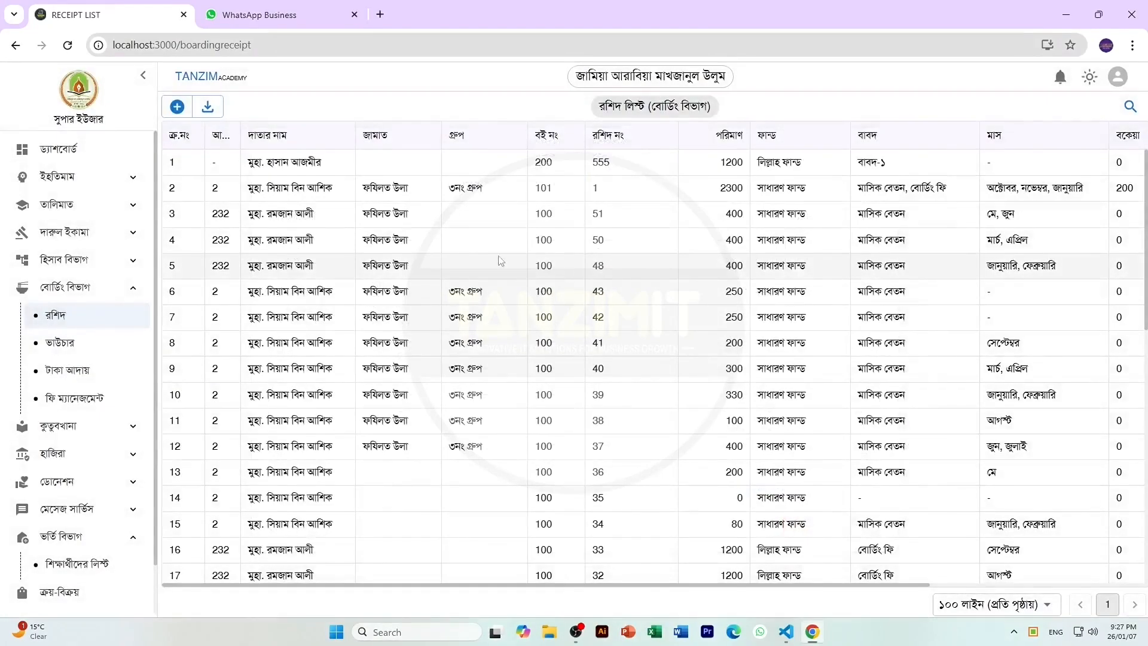
Preview the standard receipt print of the new book 101 receipt from the receipt list and cancel it.
{"action": "left_click", "coordinate": [659, 196]}
{"action": "left_click", "coordinate": [208, 107]}
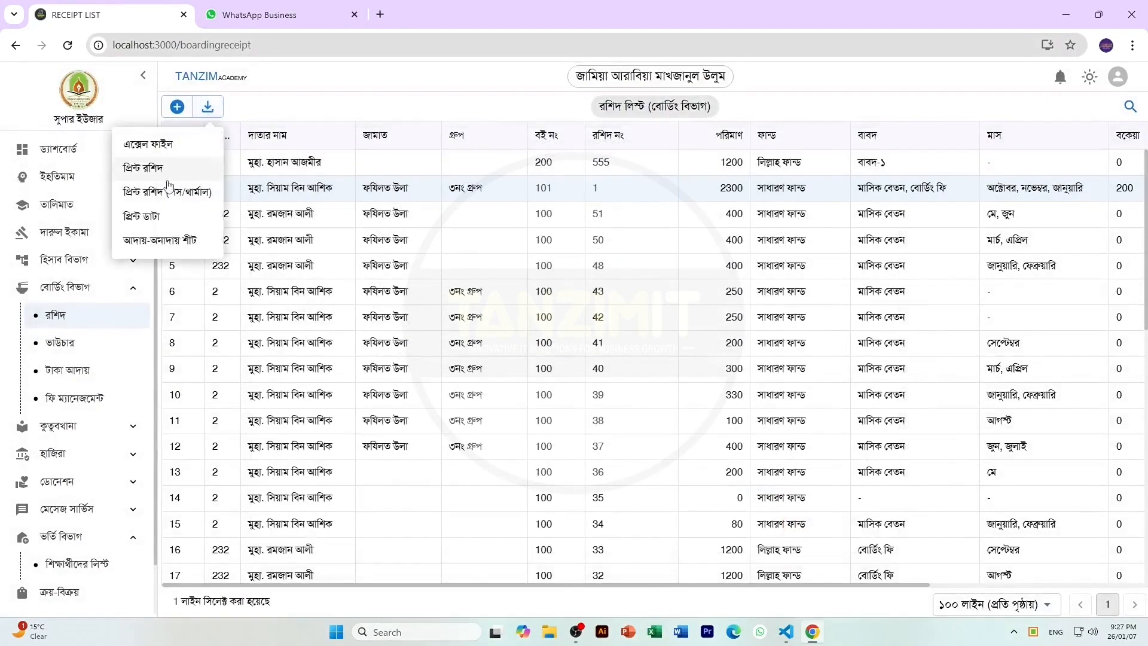
{"action": "left_click", "coordinate": [160, 174]}
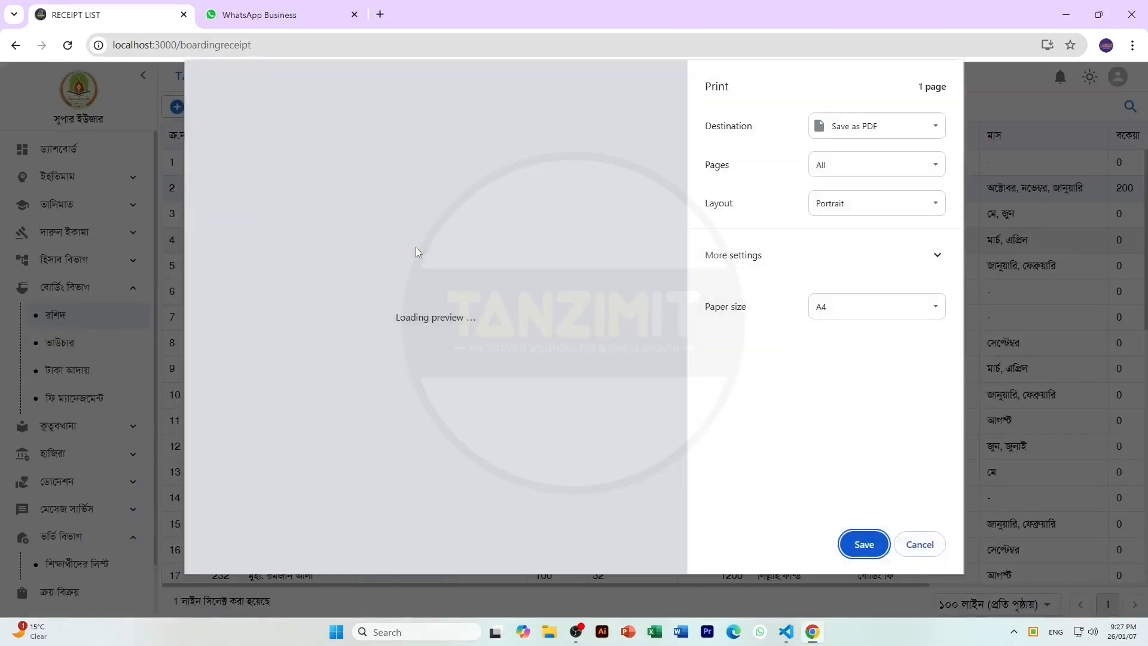
{"action": "left_click", "coordinate": [919, 544]}
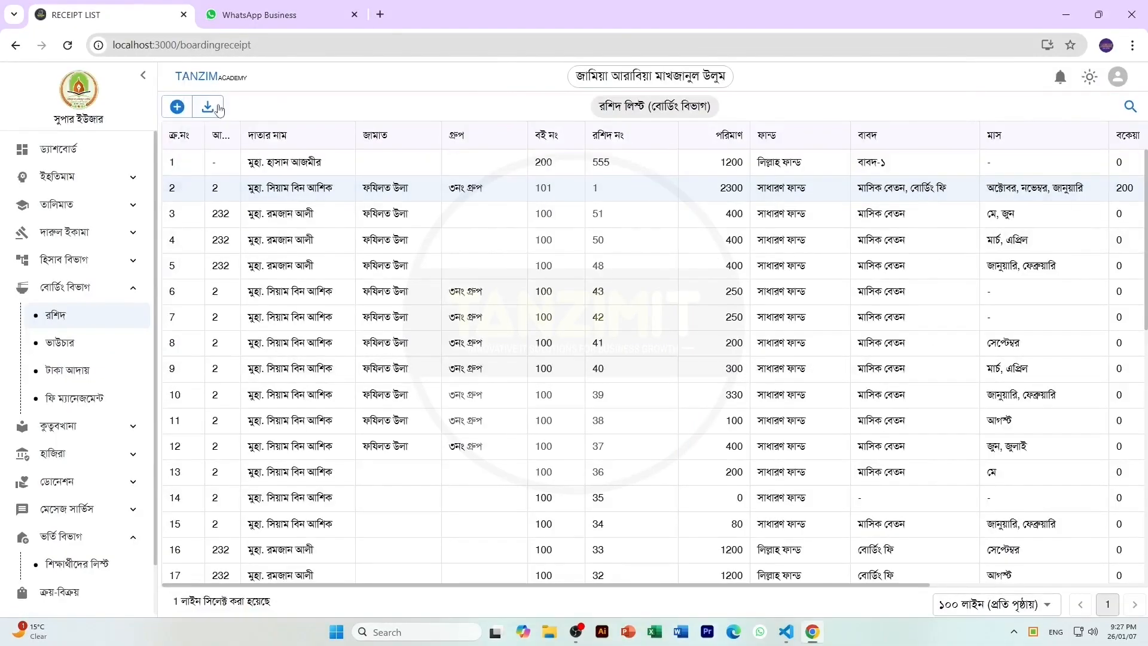
Preview the POS/thermal receipt print of the selected book 101 receipt and cancel printing.
{"action": "left_click", "coordinate": [207, 106]}
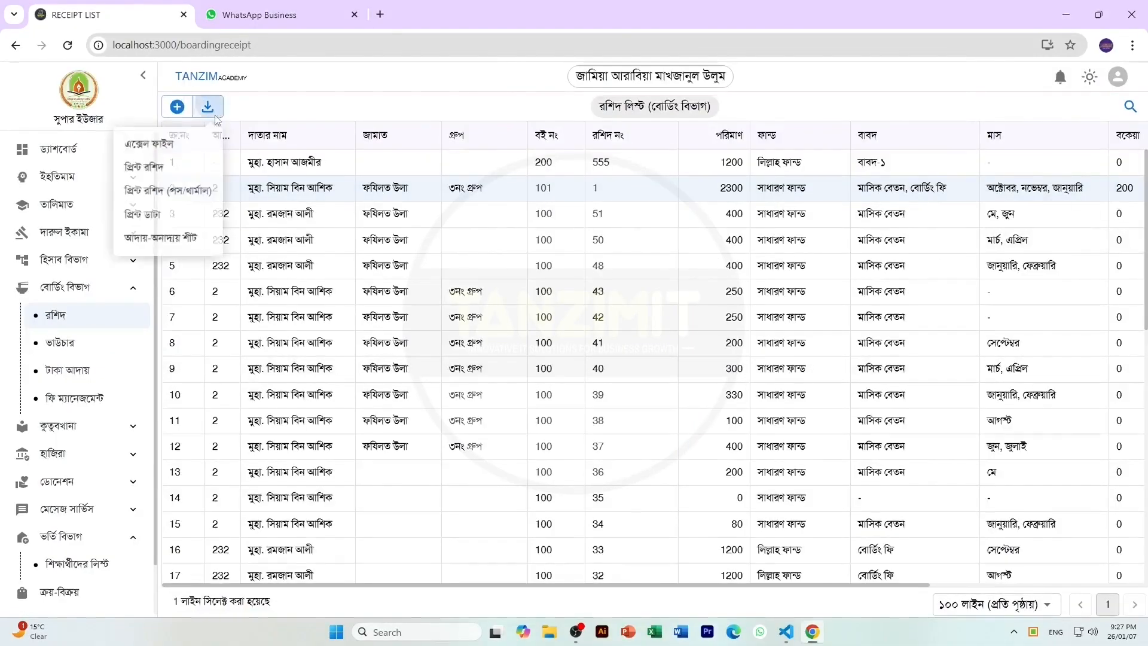
{"action": "left_click", "coordinate": [174, 199]}
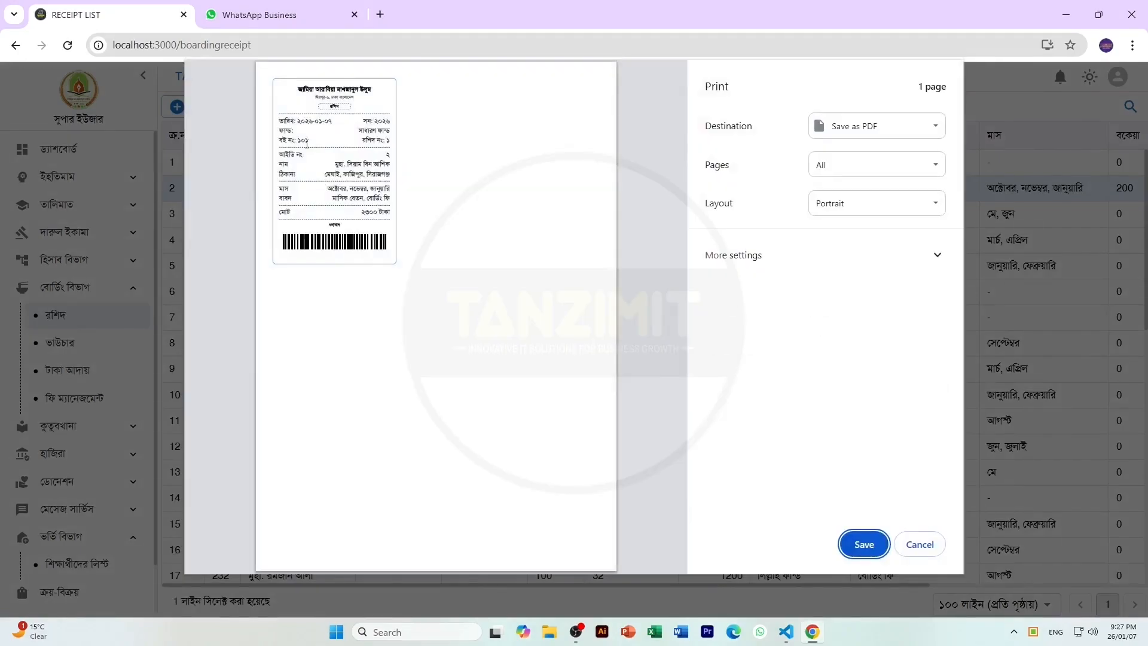
{"action": "left_click", "coordinate": [920, 544]}
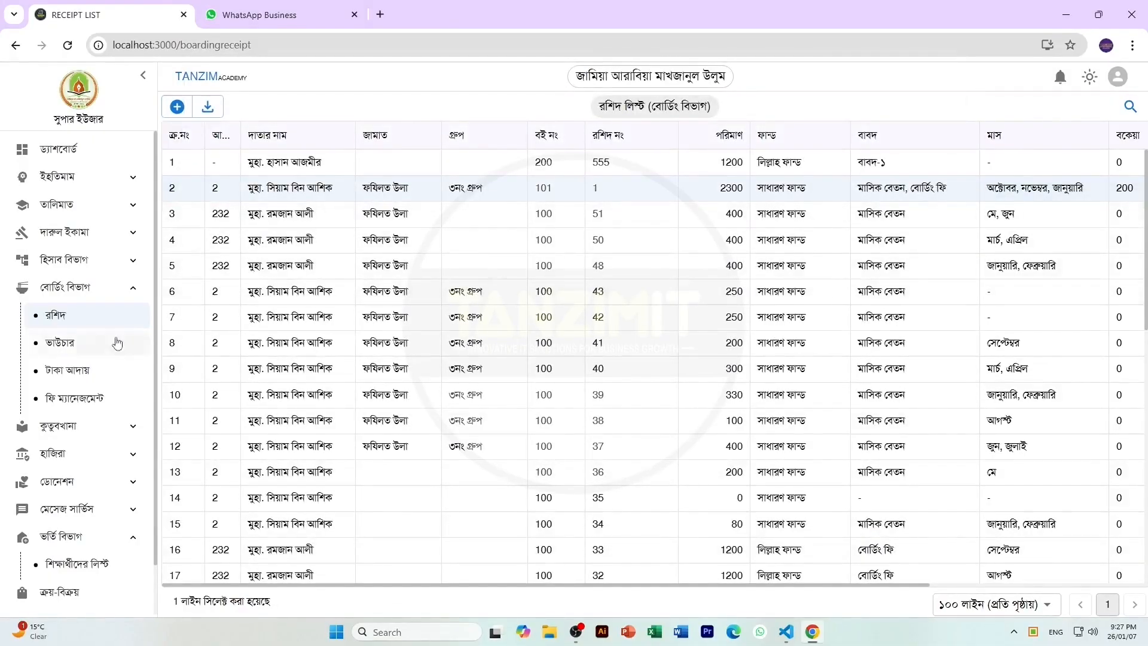
Start a new boarding department voucher with the fund সাধারণ ফান্ড and fill in the person's name.
{"action": "left_click", "coordinate": [75, 352]}
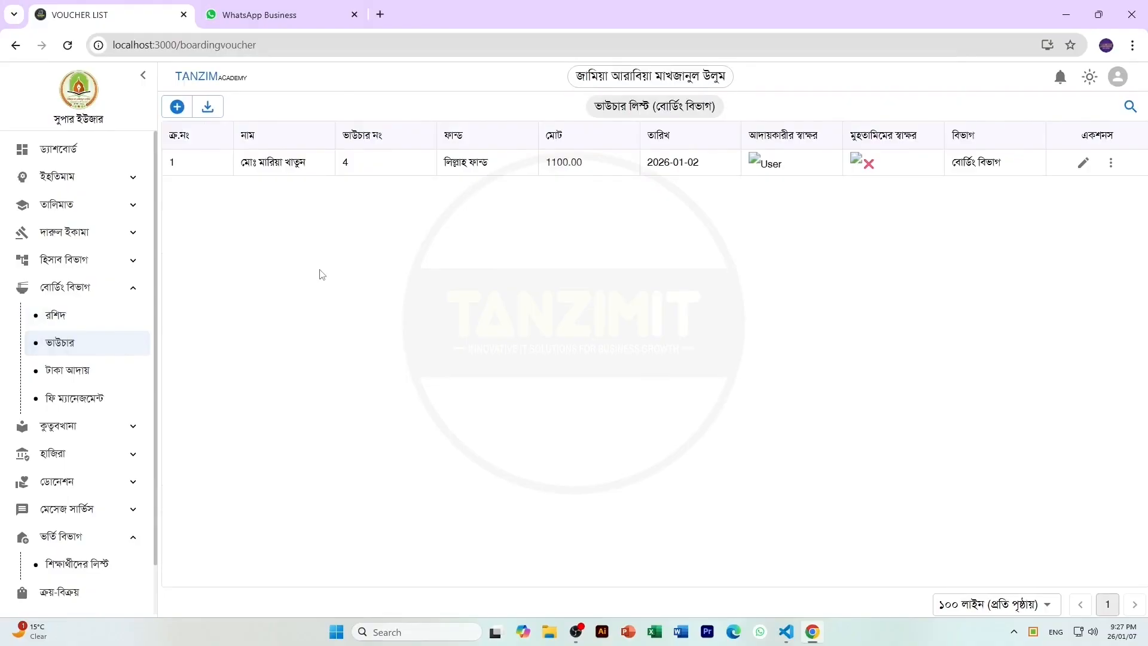
{"action": "left_click", "coordinate": [177, 107]}
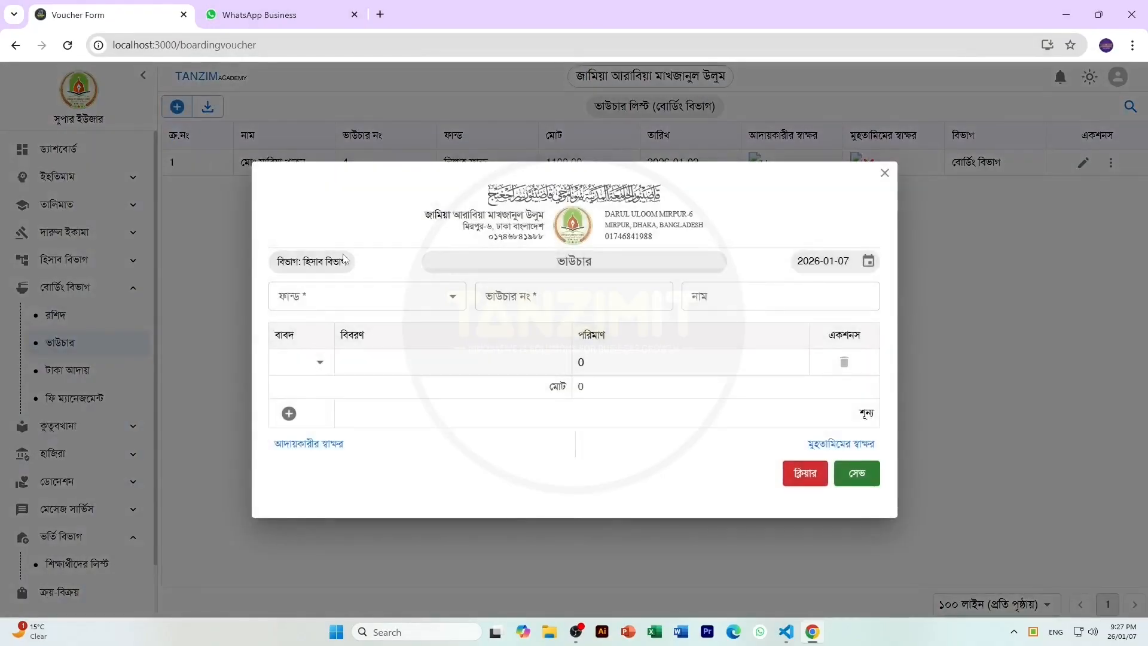
{"action": "left_click", "coordinate": [330, 303]}
{"action": "left_click", "coordinate": [361, 315]}
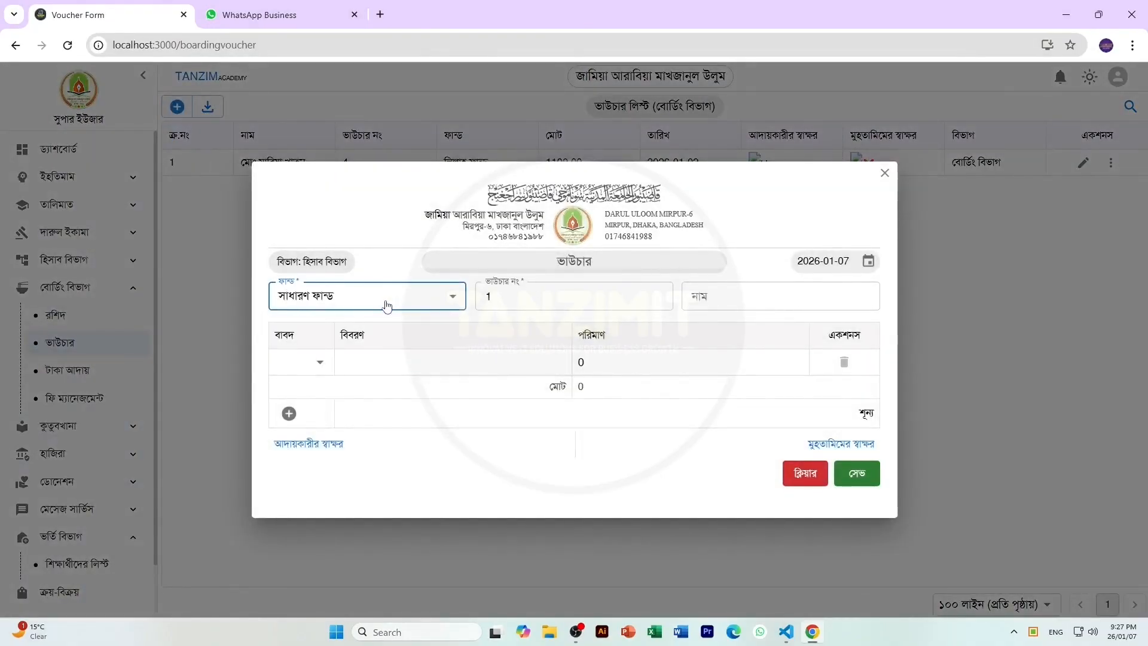
{"action": "key", "text": "Tab"}
{"action": "left_click", "coordinate": [726, 303]}
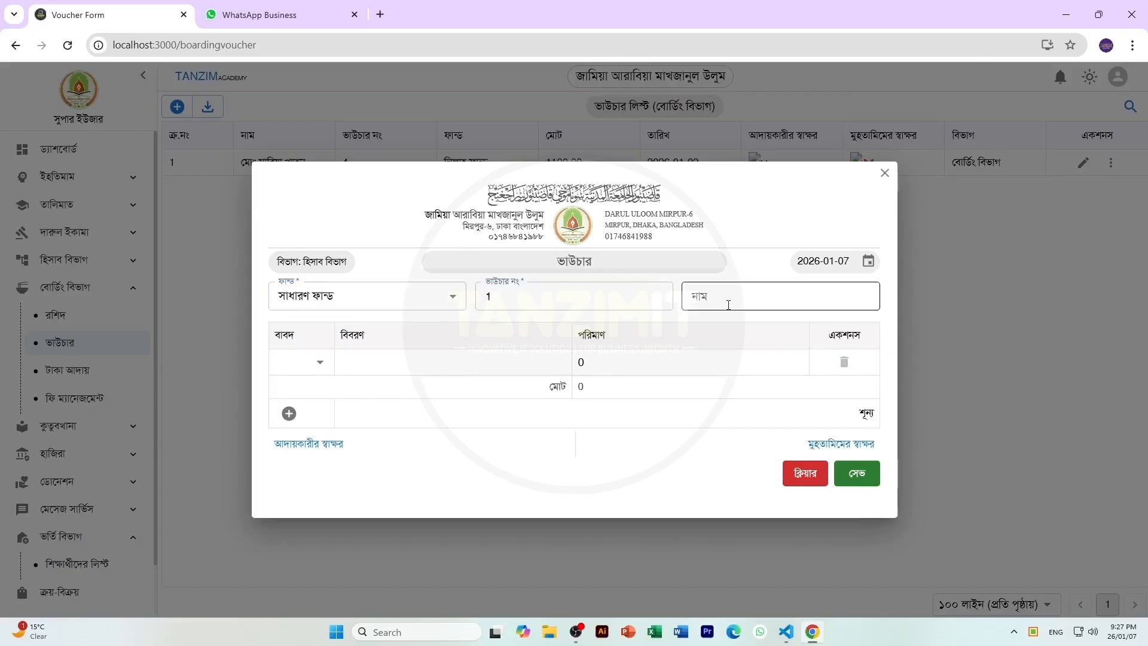
{"action": "left_click", "coordinate": [775, 332]}
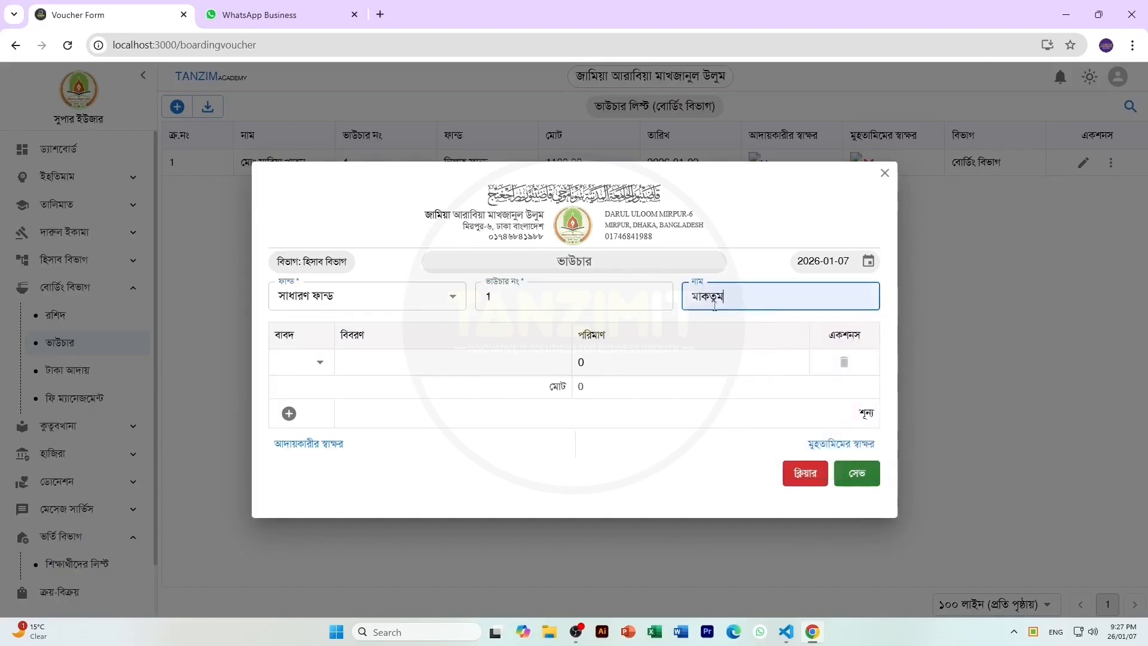
Fill the voucher's first row with মেহমানদারি, the description আপেল কিনা হয়েছে ১ কেজি and the amount 500.
{"action": "left_click", "coordinate": [299, 362]}
{"action": "left_click", "coordinate": [303, 414]}
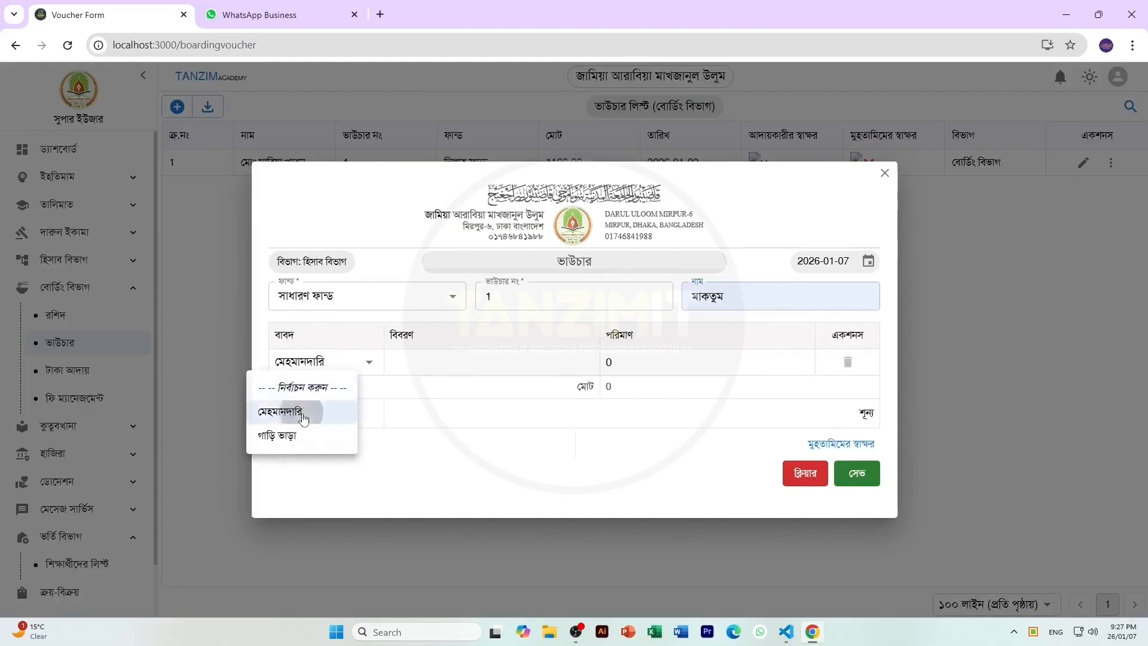
{"action": "left_click", "coordinate": [431, 359]}
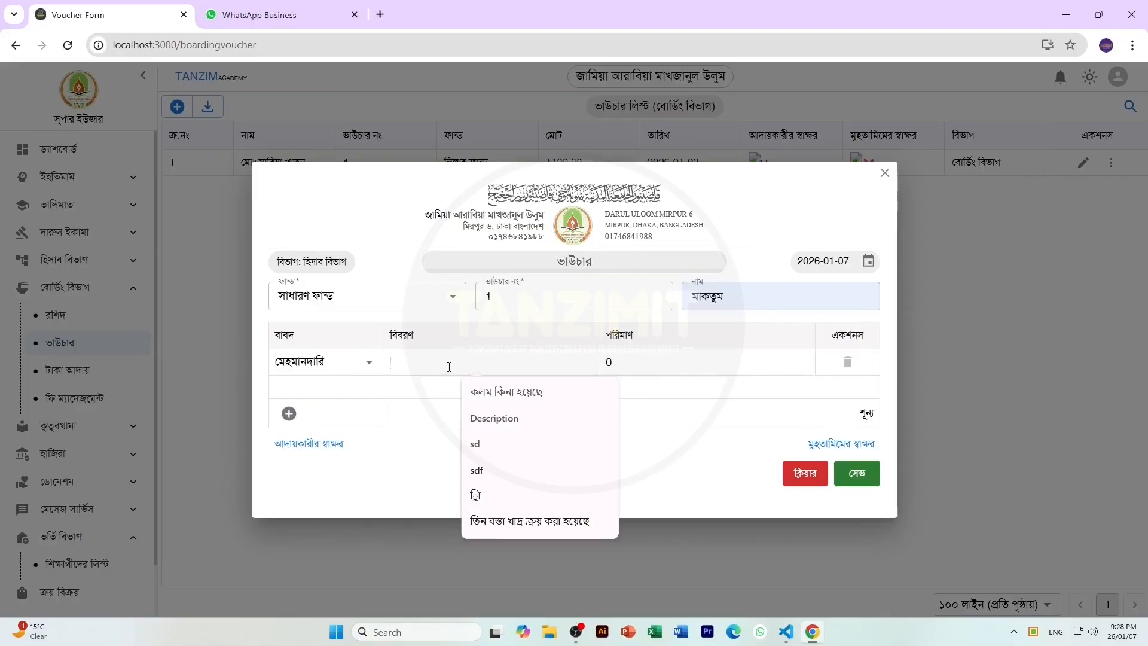
{"action": "type", "text": "আপেল কিনা হয়েছে ১ কি"}
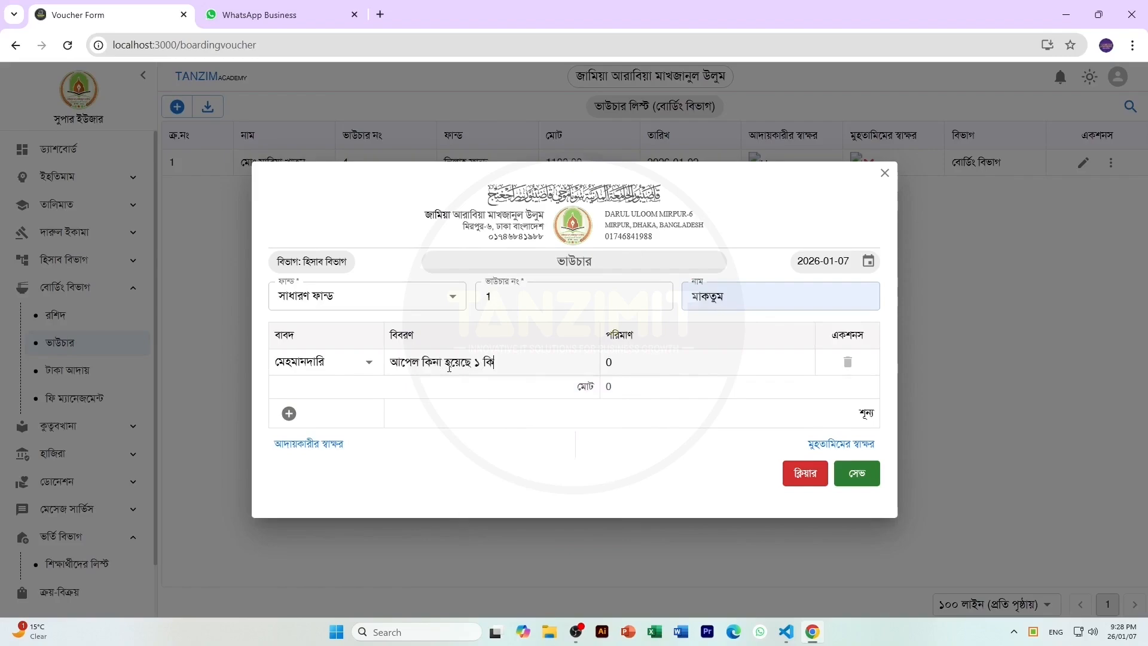
{"action": "type", "text": "জি"}
{"action": "type", "text": "500"}
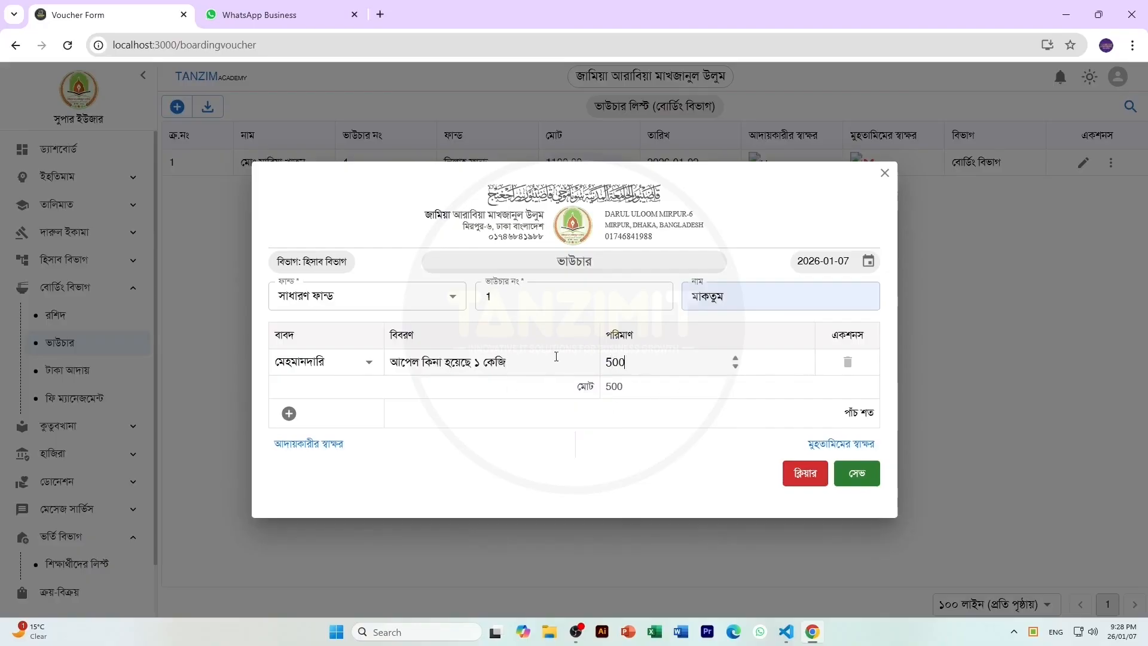
Add a second voucher row with গাড়ি ভাড়া and the amount 200, save the voucher and close the form.
{"action": "left_click", "coordinate": [288, 413]}
{"action": "left_click", "coordinate": [311, 375]}
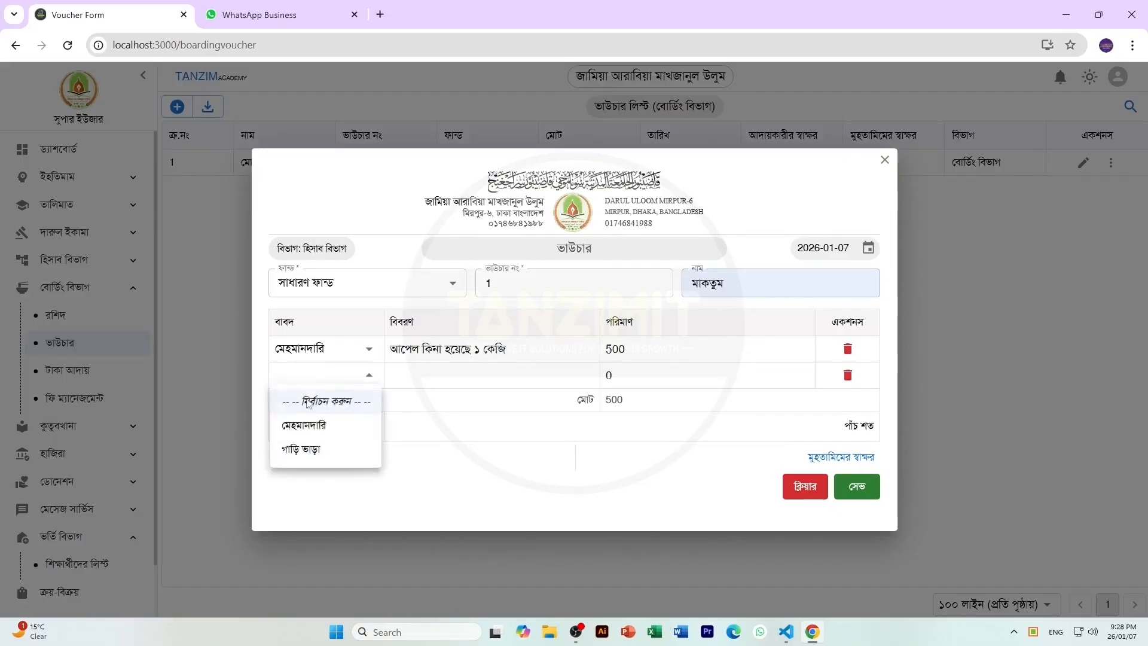
{"action": "left_click", "coordinate": [317, 453]}
{"action": "left_click", "coordinate": [446, 376]}
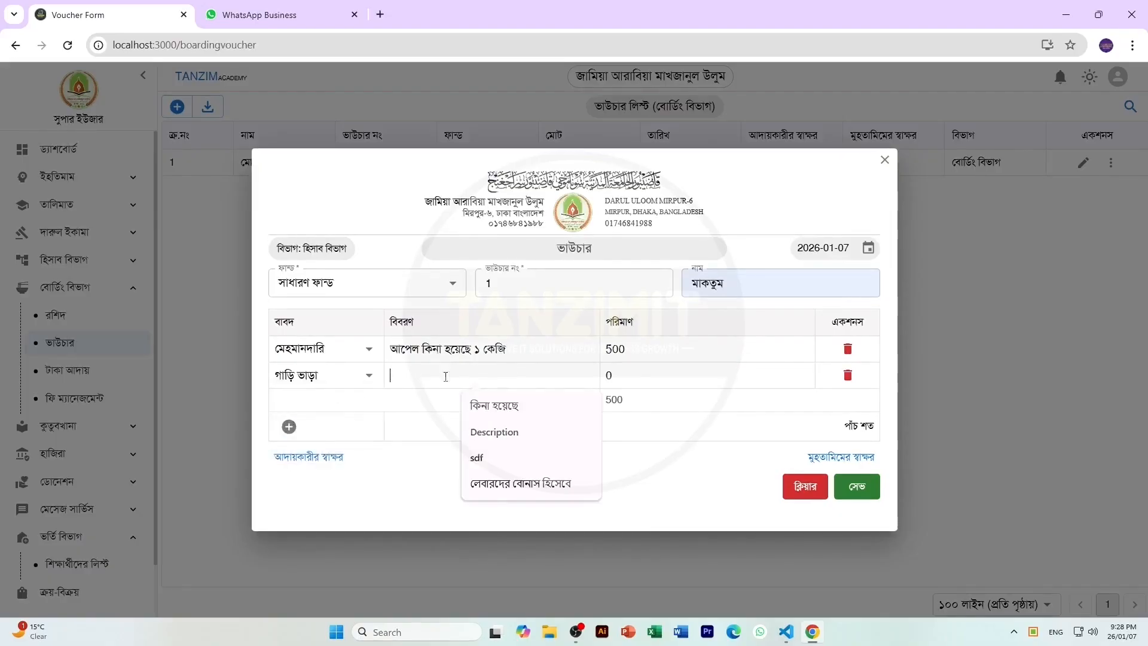
{"action": "left_click", "coordinate": [634, 381]}
{"action": "type", "text": "200"}
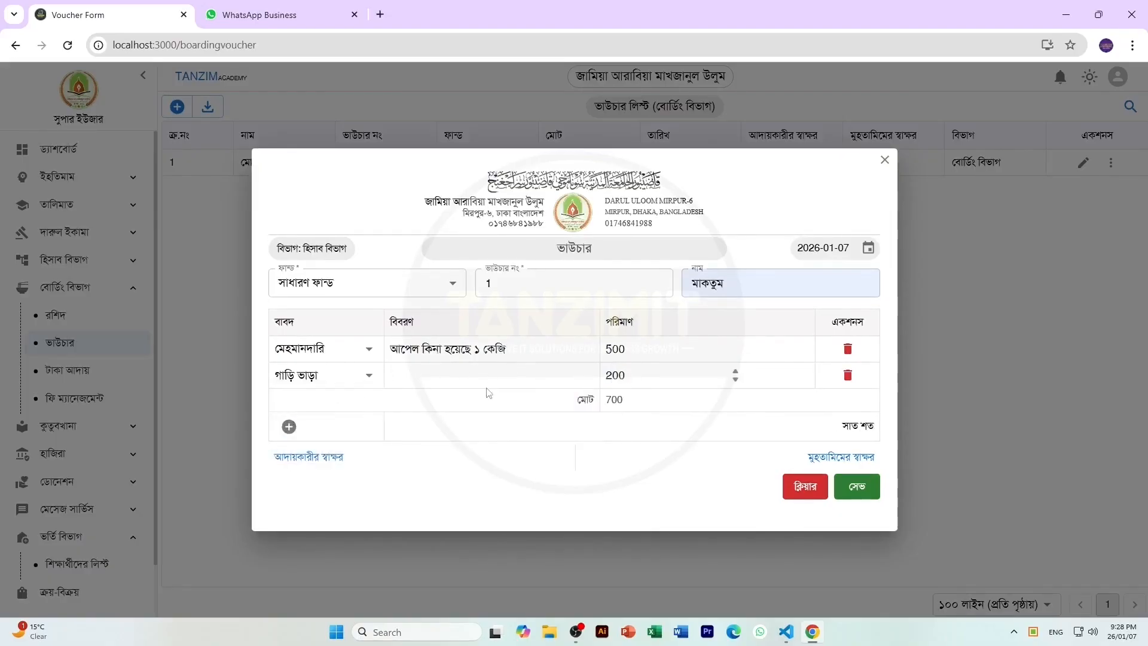
{"action": "left_click", "coordinate": [858, 496]}
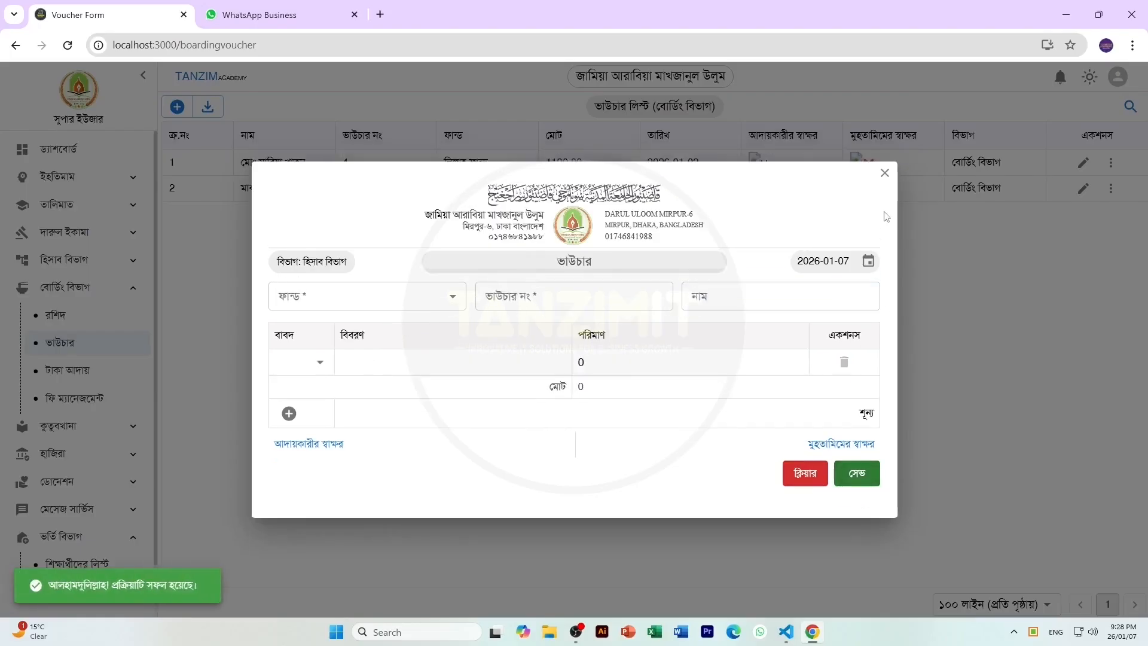
{"action": "left_click", "coordinate": [885, 177]}
Check the new voucher's fund, total and department in the boarding voucher list.
{"action": "left_click_drag", "start_coordinate": [442, 189], "coordinate": [520, 189]}
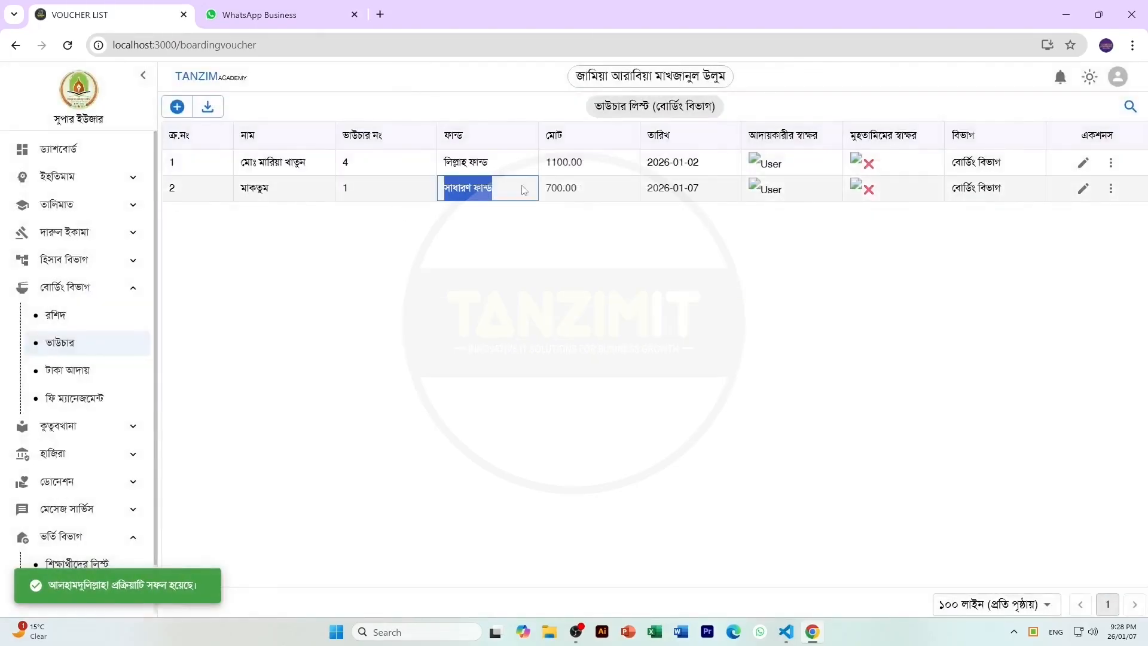
{"action": "left_click_drag", "start_coordinate": [589, 192], "coordinate": [541, 190]}
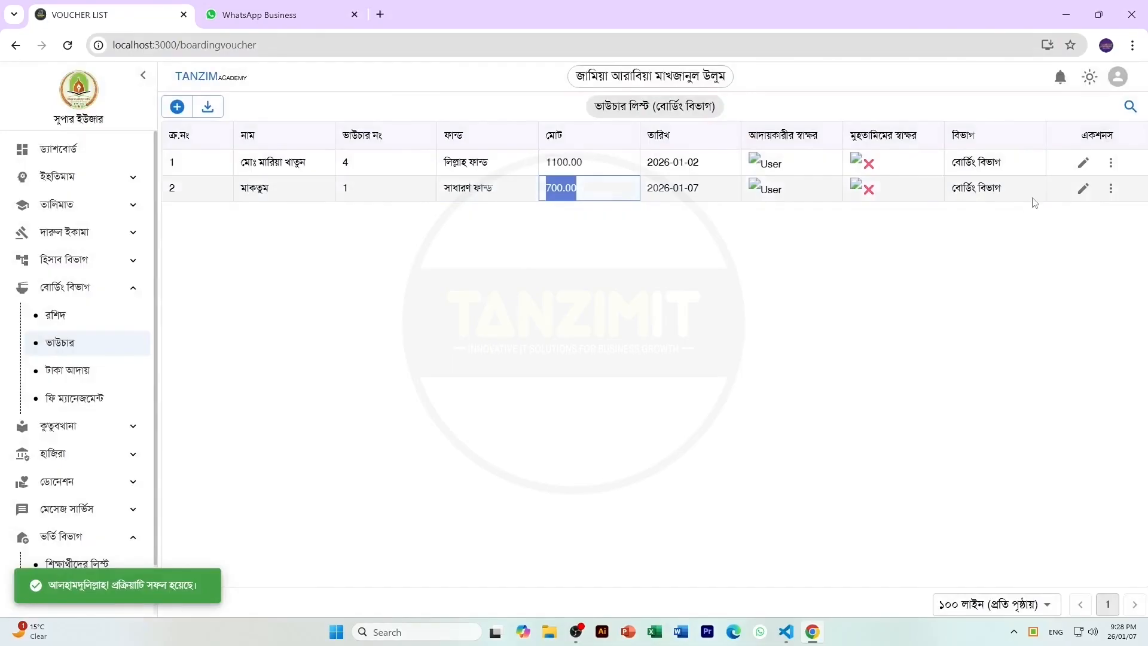
{"action": "left_click_drag", "start_coordinate": [1027, 194], "coordinate": [919, 188]}
{"action": "left_click", "coordinate": [921, 192]}
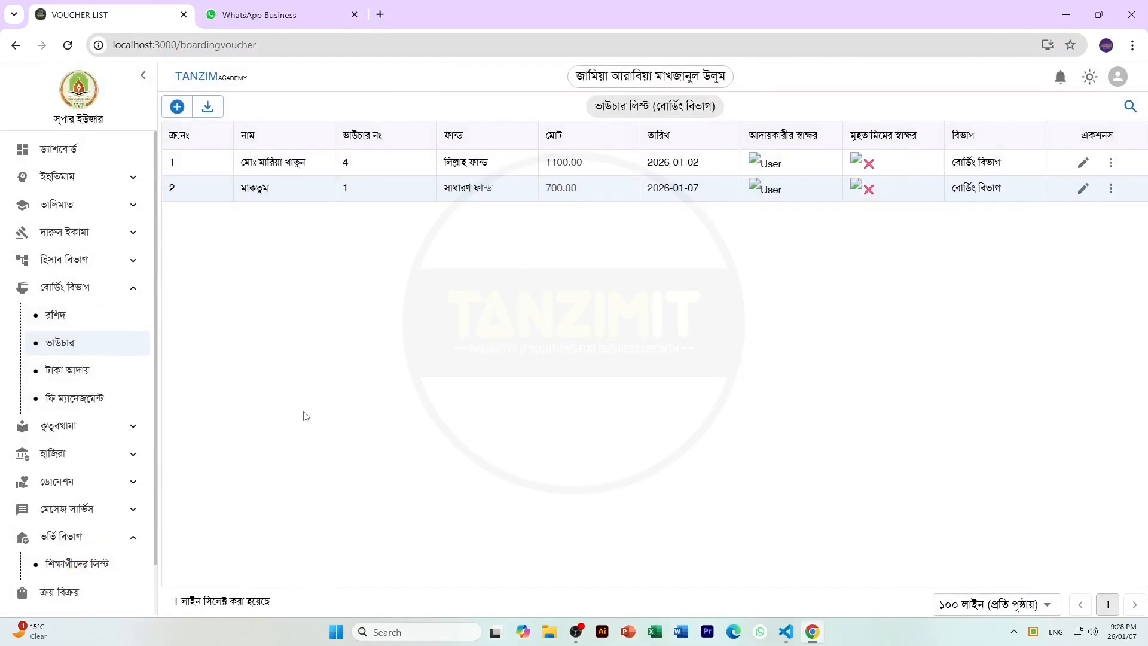
Read the notice on the boarding টাকা আদায় page about using the boarding receipts instead of this panel.
{"action": "left_click", "coordinate": [69, 377]}
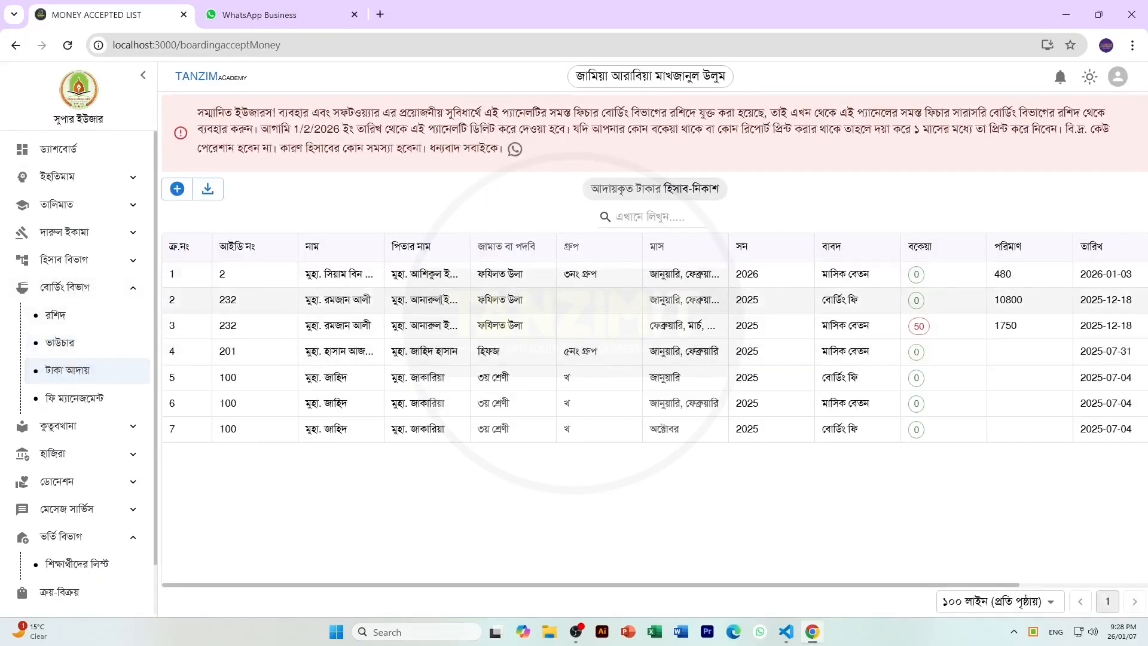
{"action": "left_click_drag", "start_coordinate": [200, 108], "coordinate": [503, 151]}
{"action": "left_click_drag", "start_coordinate": [198, 108], "coordinate": [507, 157]}
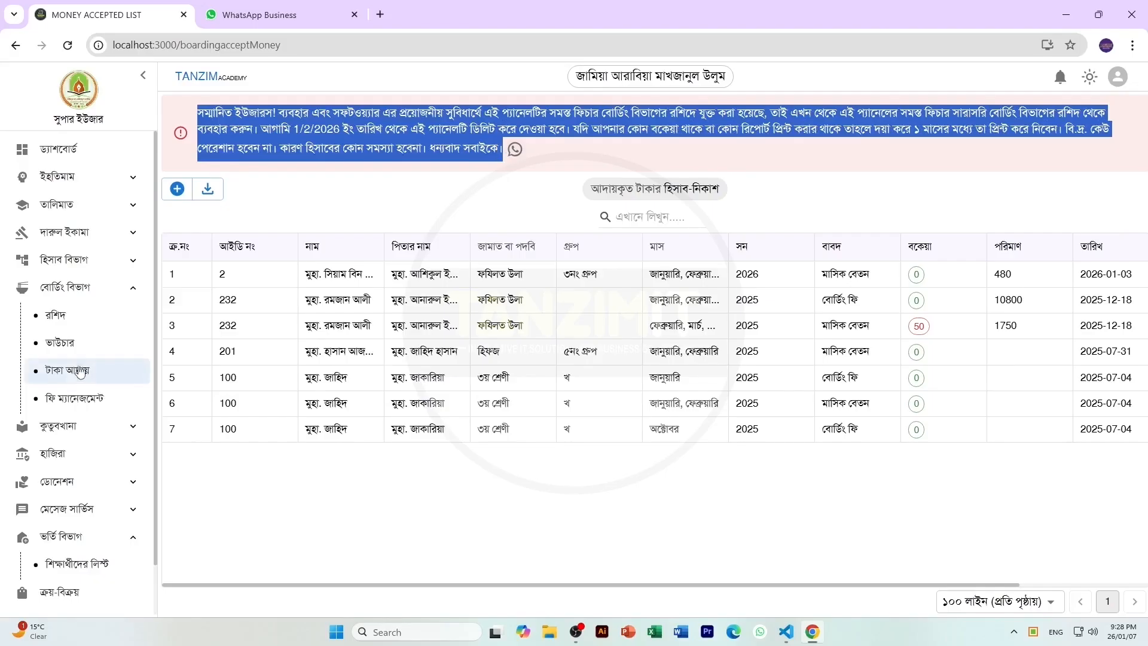
{"action": "left_click", "coordinate": [77, 312]}
{"action": "left_click", "coordinate": [63, 377]}
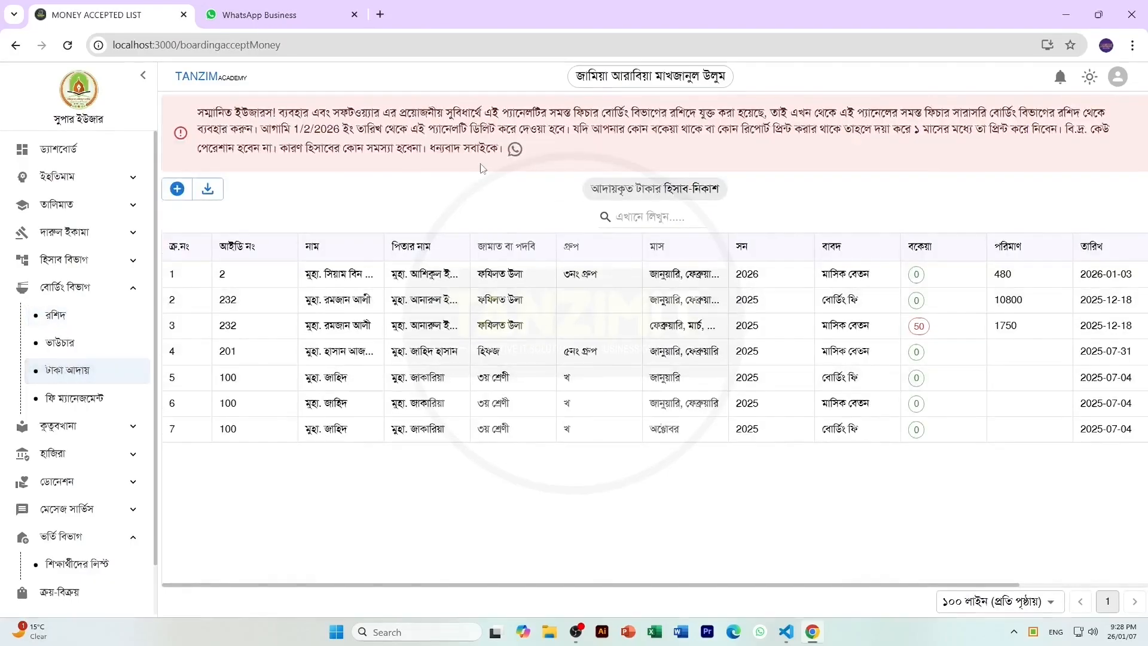
{"action": "left_click_drag", "start_coordinate": [199, 110], "coordinate": [500, 153]}
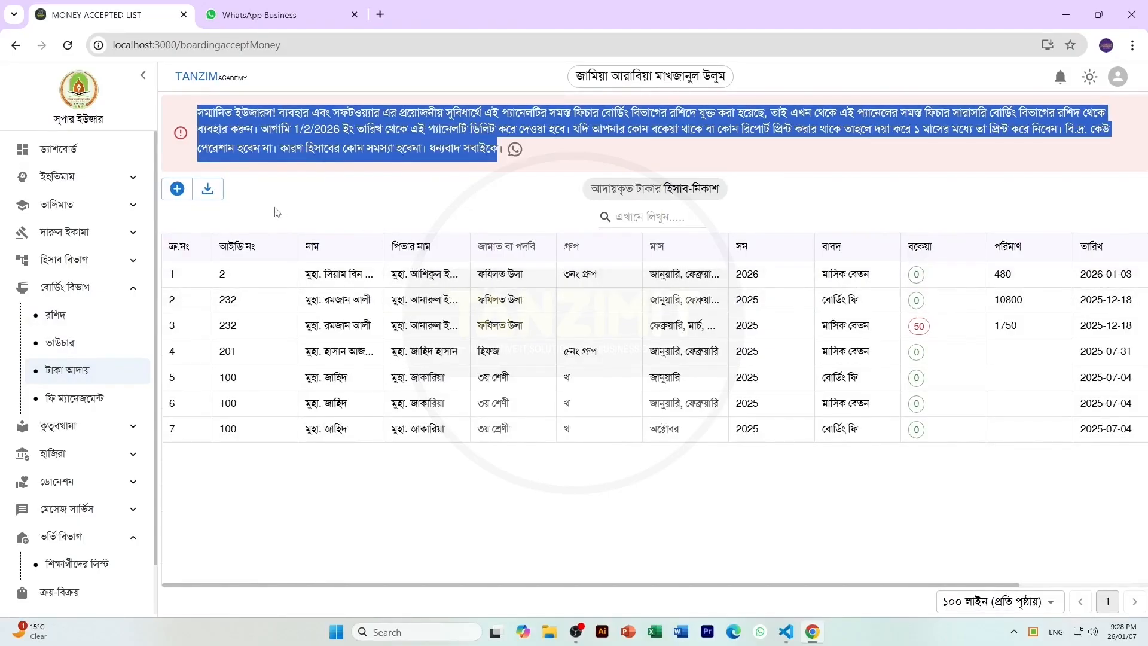
Look at the blank টাকা আদায় form, close it, and revisit the boarding receipt and voucher lists.
{"action": "left_click", "coordinate": [177, 189]}
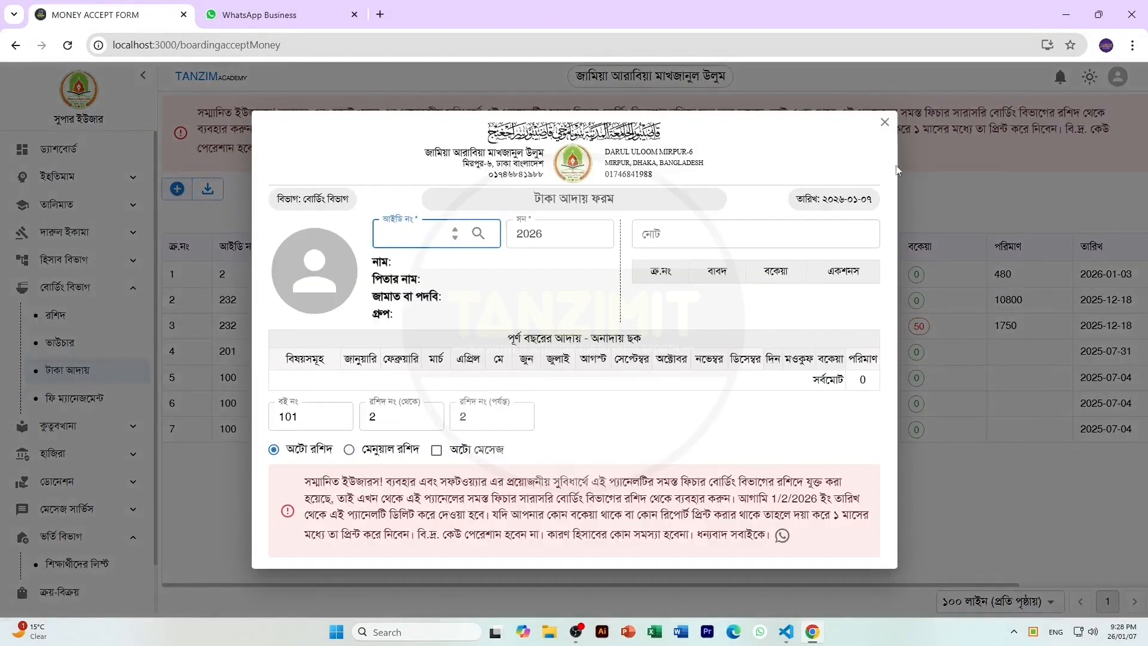
{"action": "left_click", "coordinate": [885, 122]}
{"action": "left_click", "coordinate": [76, 324]}
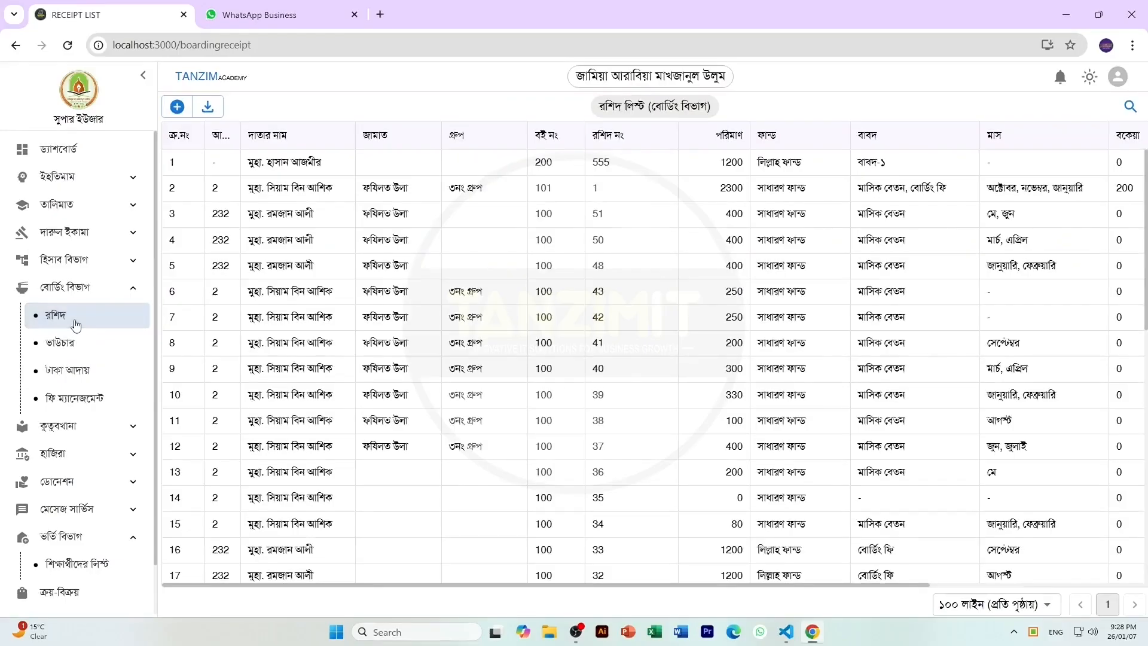
{"action": "left_click", "coordinate": [72, 344]}
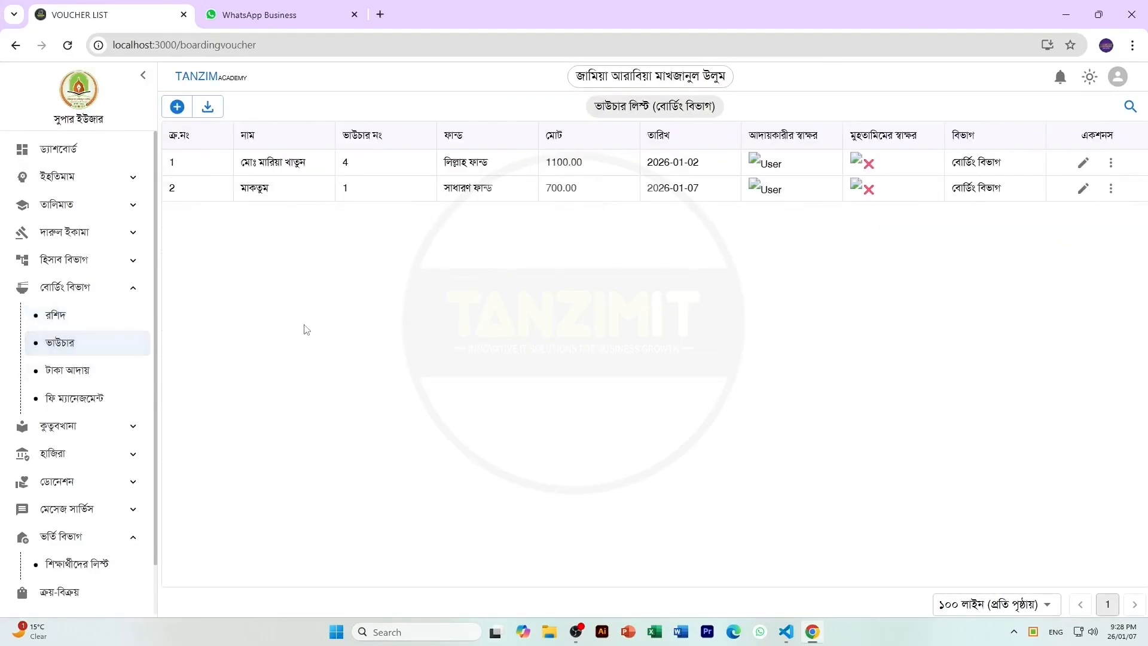
Start a new boarding receipt for the student of the book 101 receipt by ID lookup and check the outstanding dues.
{"action": "left_click", "coordinate": [60, 315]}
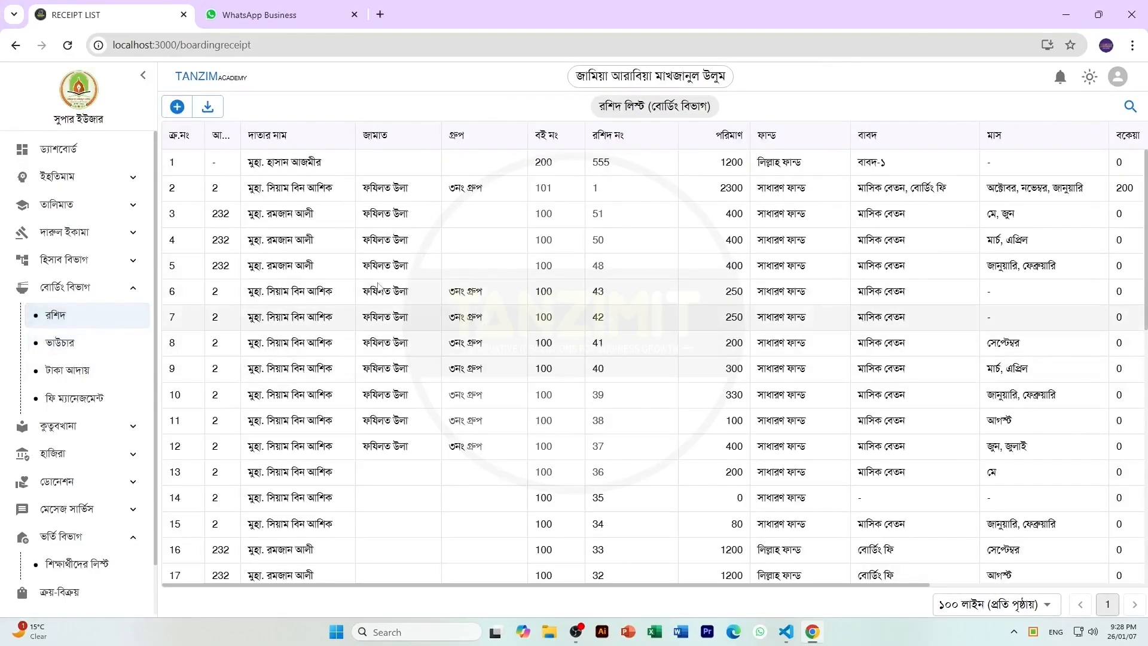
{"action": "left_click", "coordinate": [177, 107]}
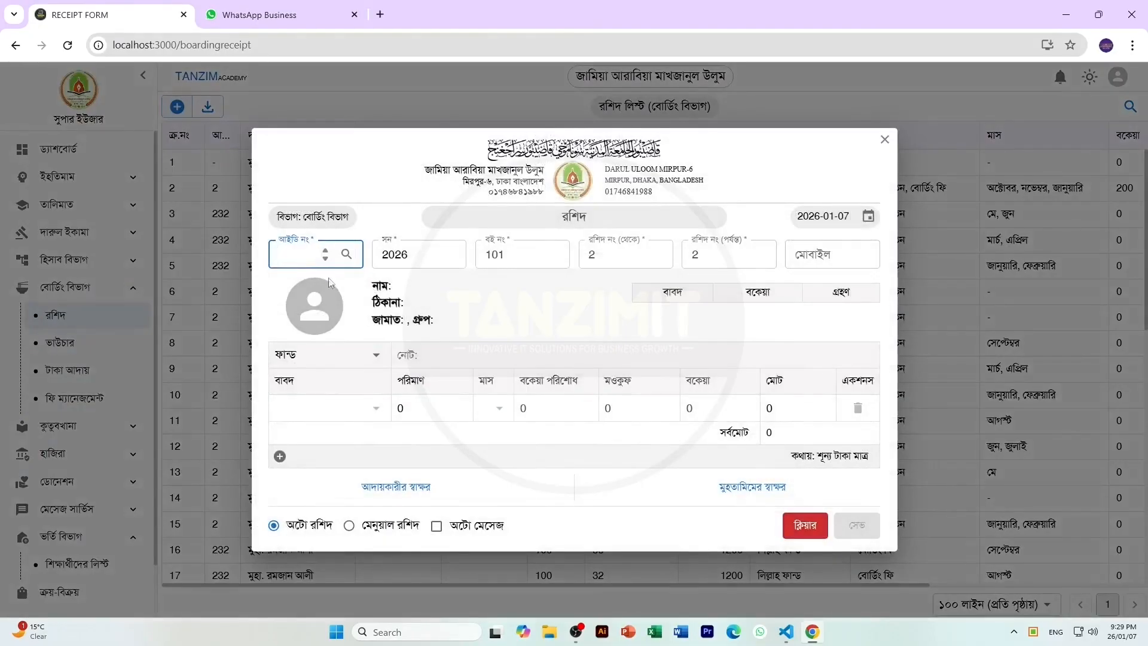
{"action": "type", "text": "2"}
{"action": "left_click", "coordinate": [346, 256]}
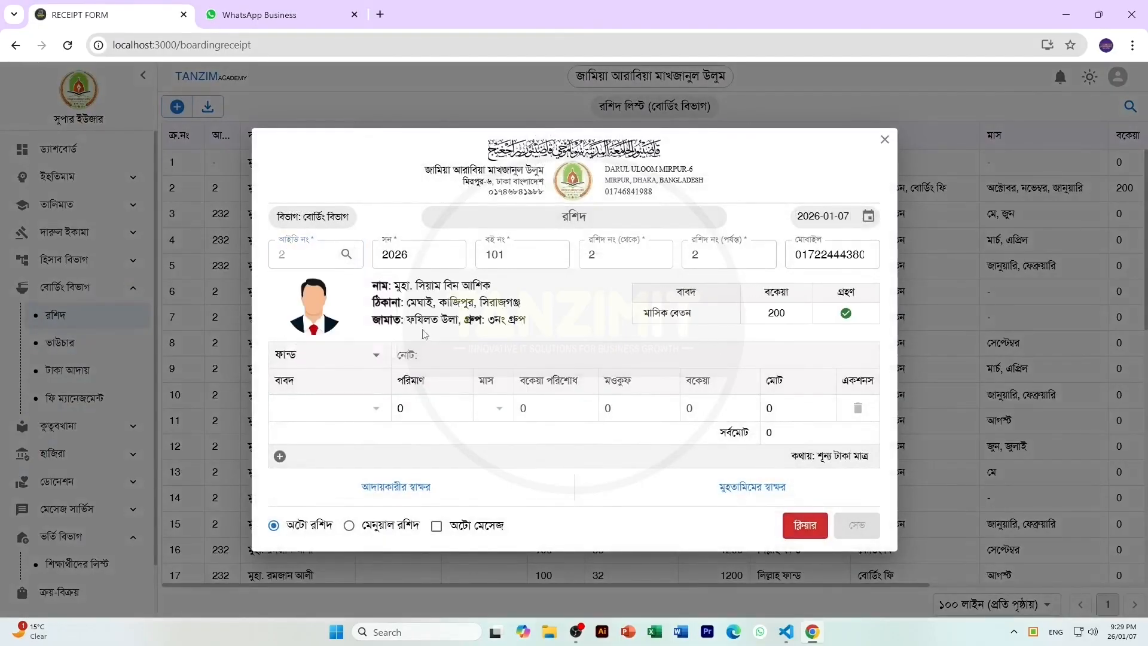
{"action": "left_click_drag", "start_coordinate": [700, 321], "coordinate": [642, 319]}
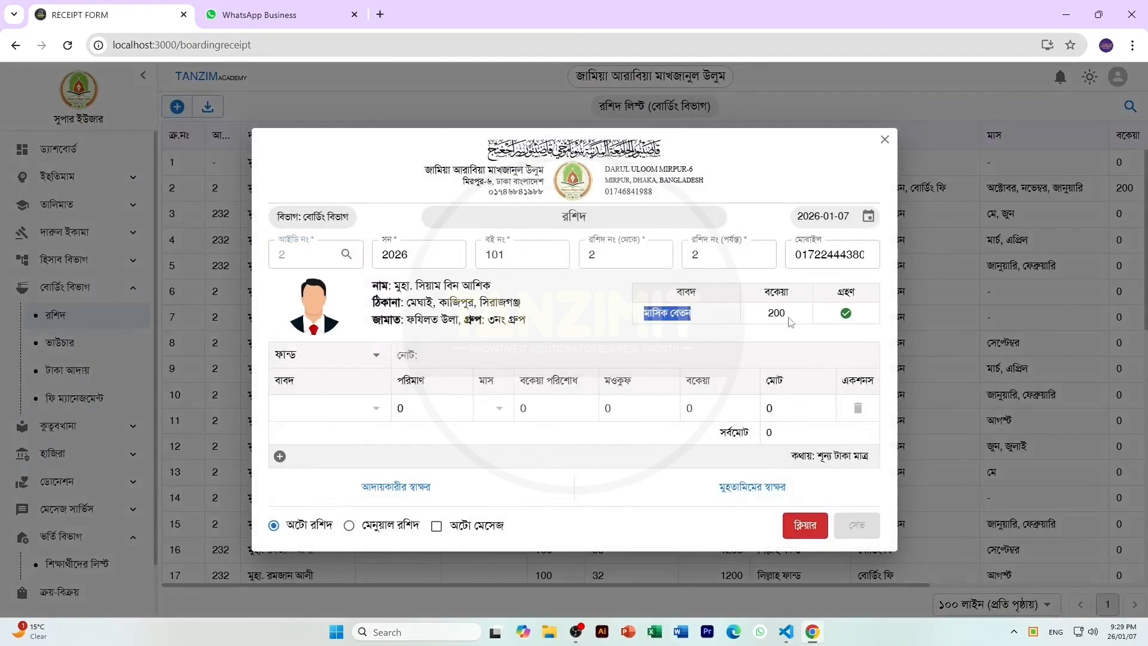
{"action": "left_click_drag", "start_coordinate": [790, 322], "coordinate": [766, 318]}
{"action": "left_click", "coordinate": [774, 339]}
Fill the receipt with সাধারণ ফান্ড and মাসিক বেতন for ডিসেম্বর, and accept the outstanding মাসিক বেতন due into the row.
{"action": "left_click", "coordinate": [317, 358]}
{"action": "left_click", "coordinate": [323, 378]}
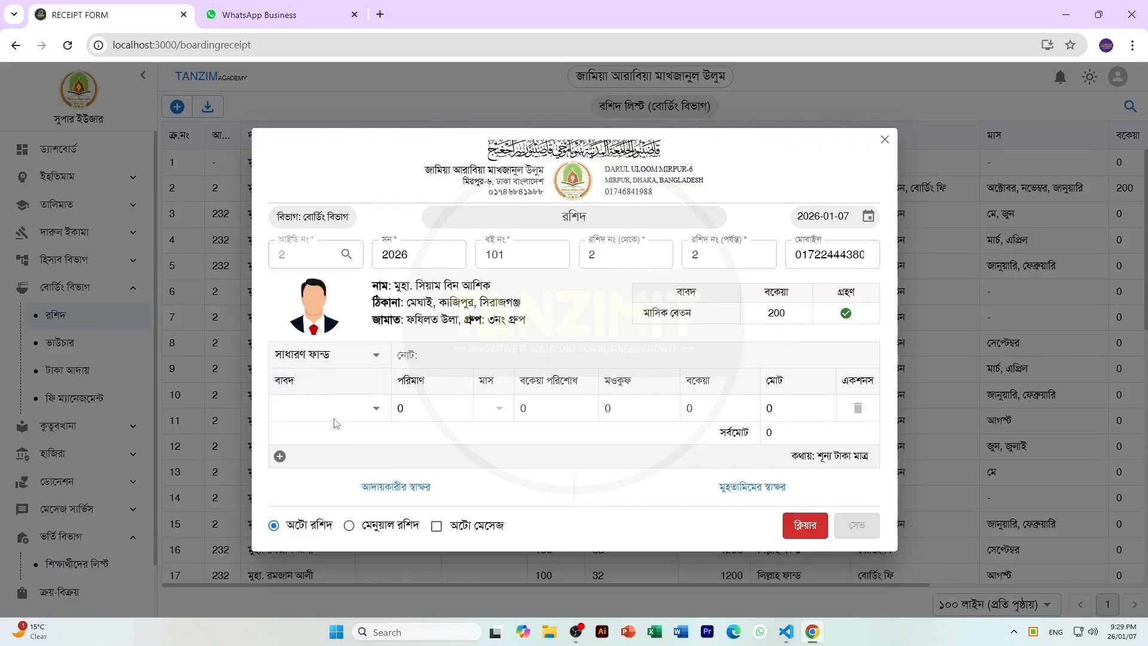
{"action": "left_click", "coordinate": [332, 415]}
{"action": "left_click", "coordinate": [339, 461]}
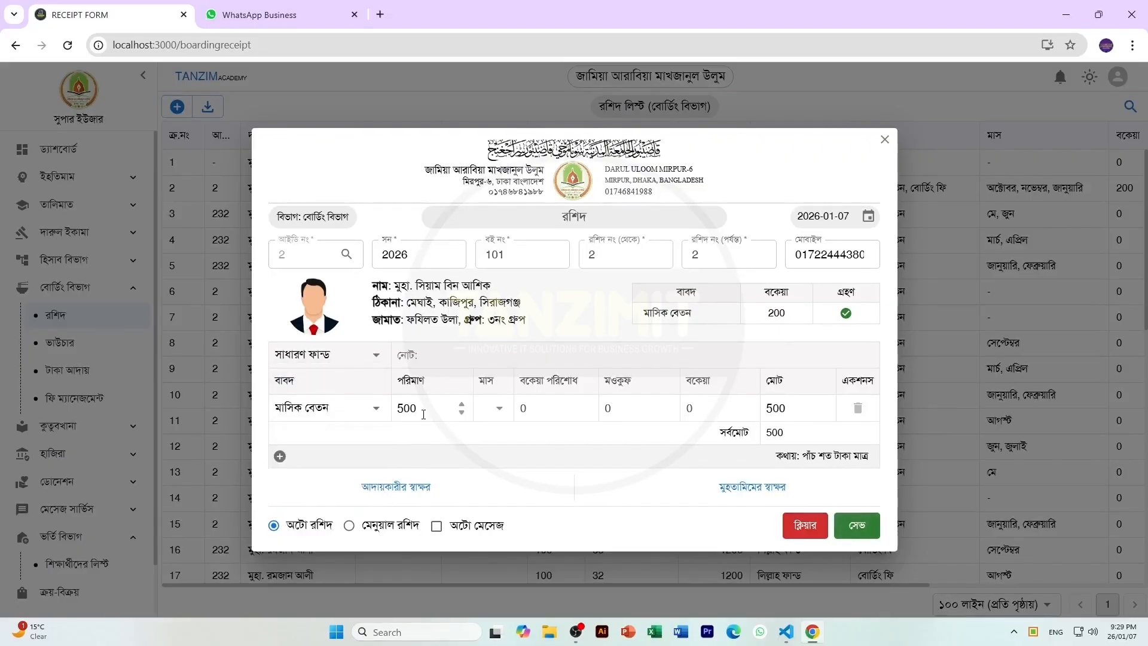
{"action": "left_click", "coordinate": [486, 418]}
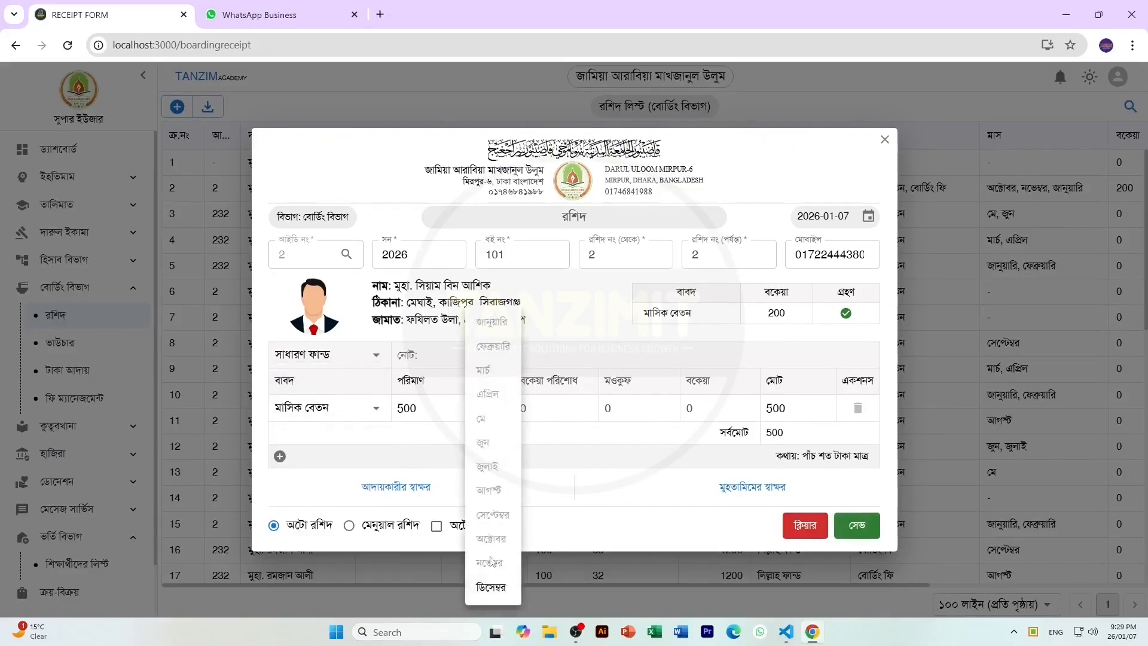
{"action": "left_click", "coordinate": [492, 589]}
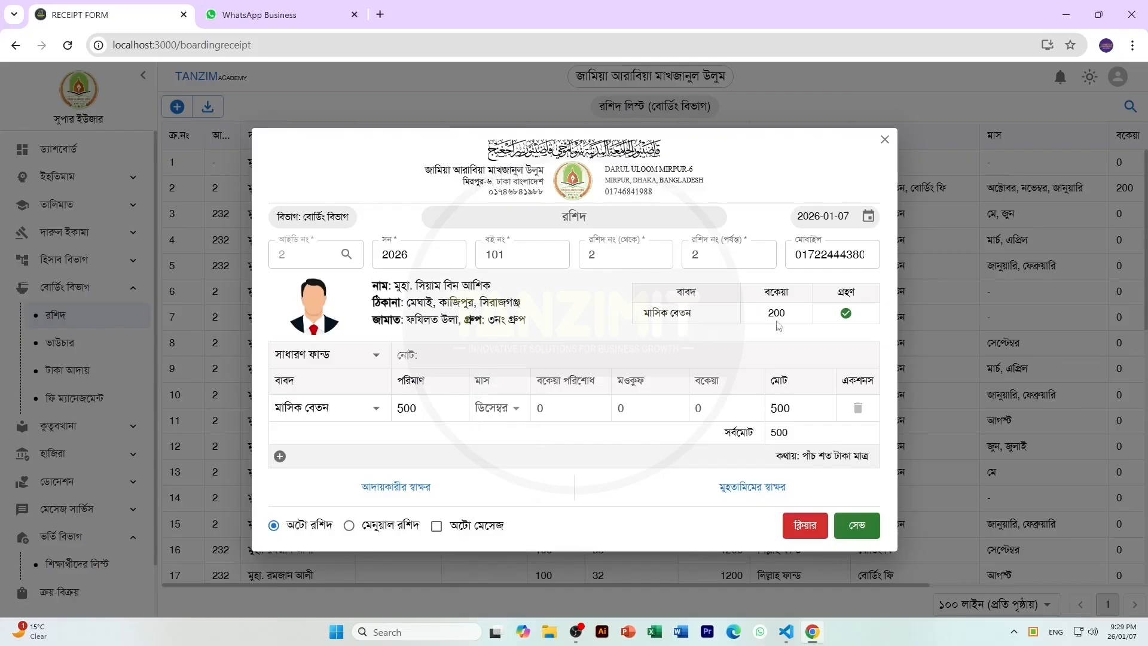
{"action": "left_click", "coordinate": [845, 314]}
{"action": "left_click_drag", "start_coordinate": [563, 410], "coordinate": [530, 414]}
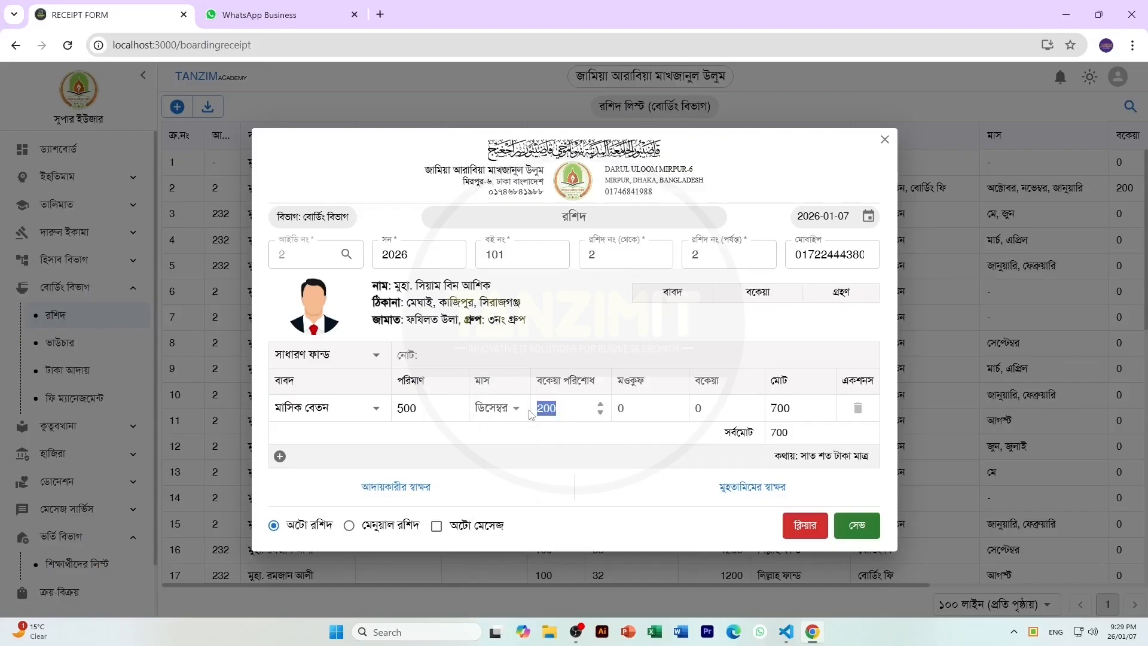
Add the note "তার বকেয়া পরিশোধ হয়ে গিয়েছে।" to the boarding receipt and save it.
{"action": "left_click", "coordinate": [584, 446]}
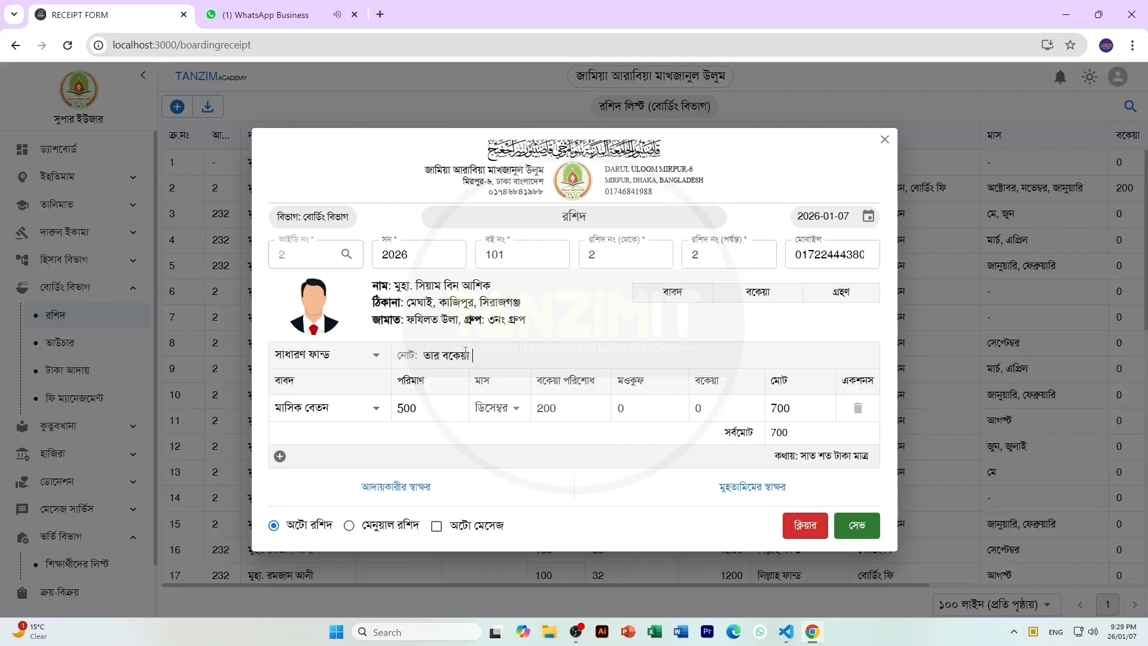
{"action": "key", "text": "BackSpace"}
{"action": "type", "text": "ো"}
{"action": "type", "text": "শো"}
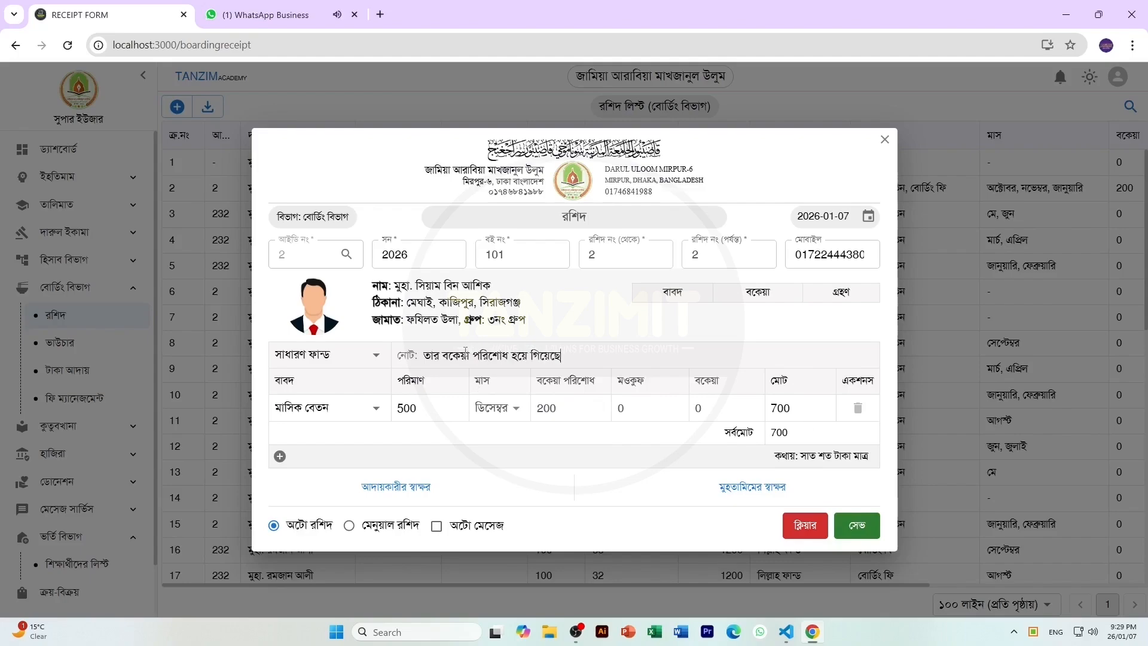
{"action": "left_click", "coordinate": [855, 527]}
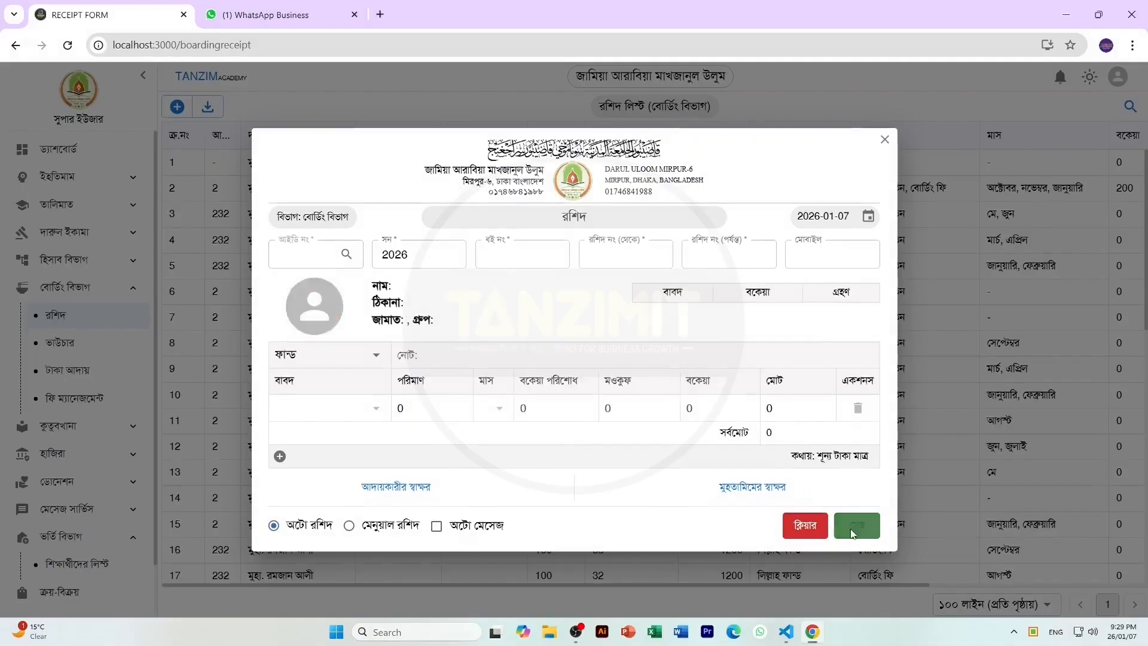
Open the saved receipt's print preview, check its note line, and cancel the printing.
{"action": "left_click", "coordinate": [692, 357]}
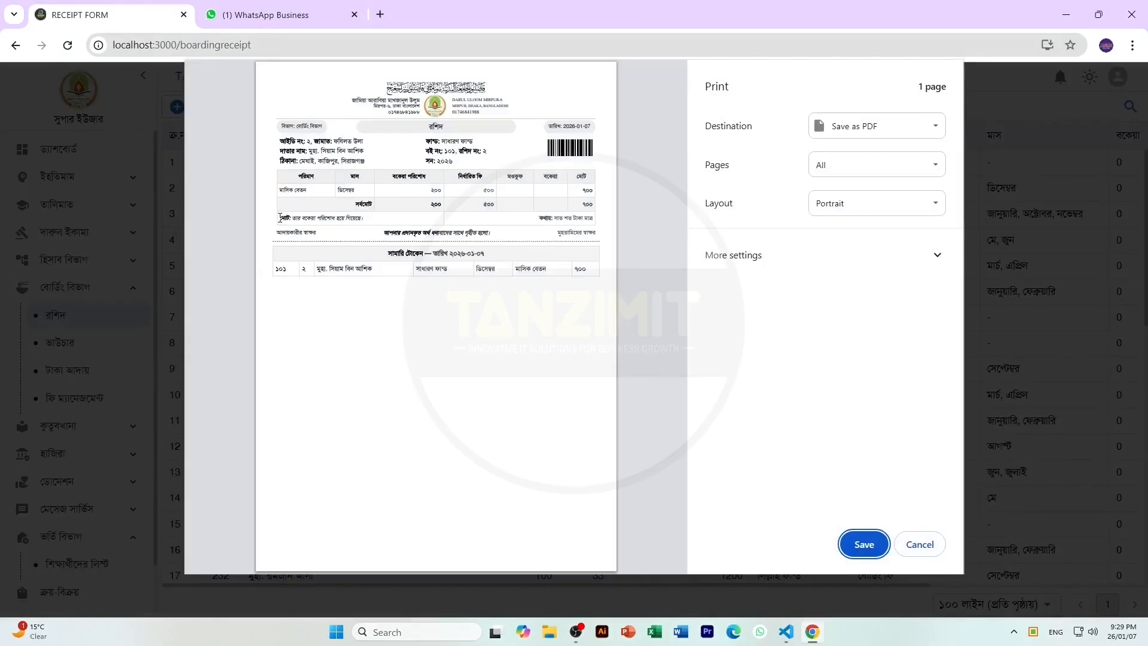
{"action": "left_click_drag", "start_coordinate": [280, 218], "coordinate": [379, 217]}
{"action": "left_click", "coordinate": [916, 545]}
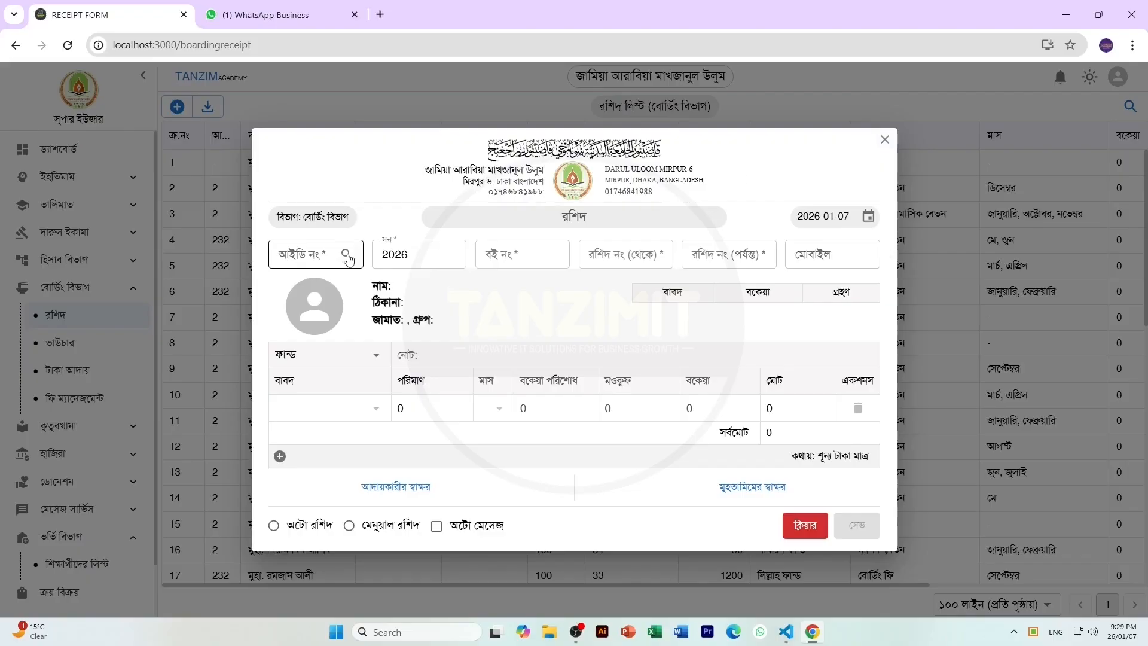
Look up the same student by ID in the blank receipt, check the note and the dues table, and close the form.
{"action": "left_click", "coordinate": [295, 252]}
{"action": "type", "text": "2"}
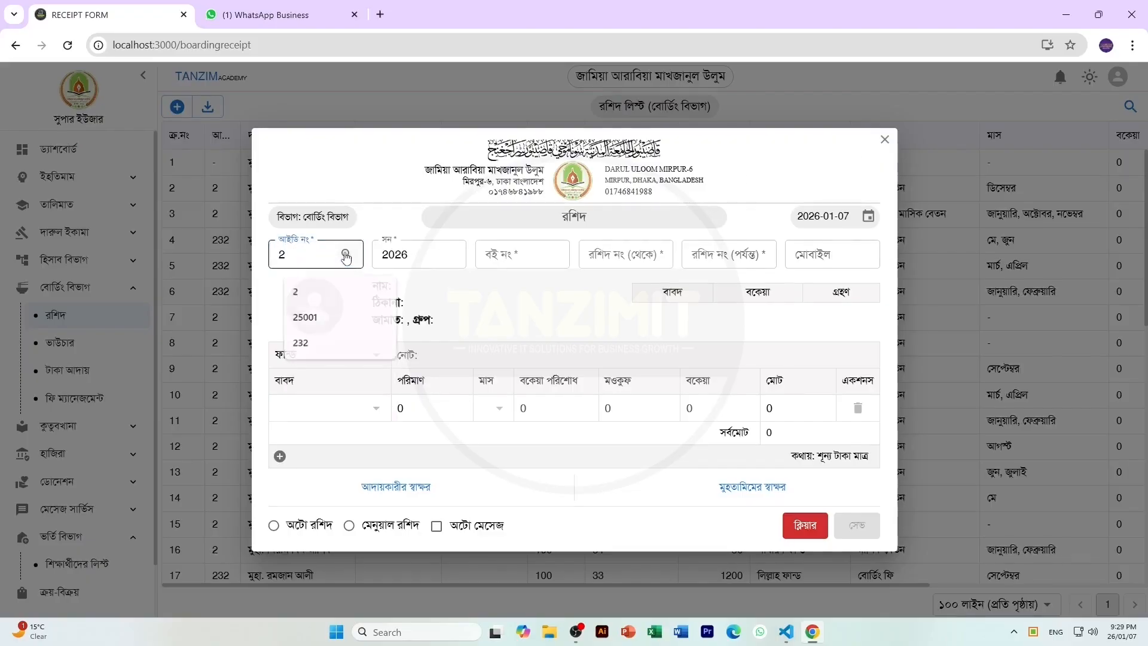
{"action": "key", "text": "Return"}
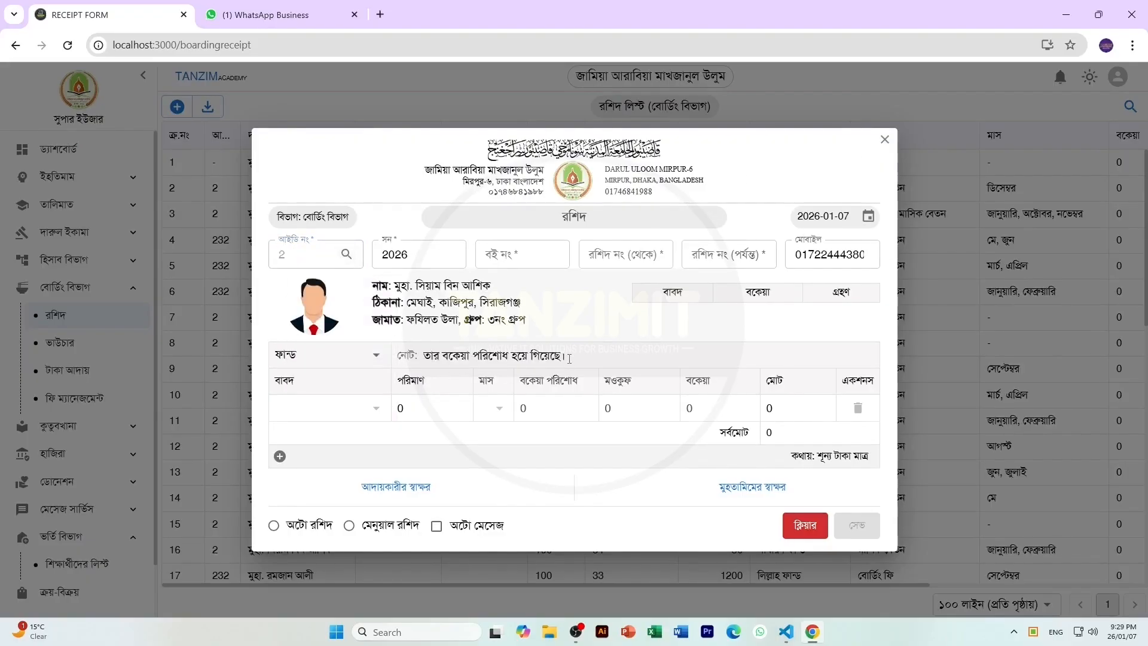
{"action": "left_click_drag", "start_coordinate": [570, 358], "coordinate": [398, 356]}
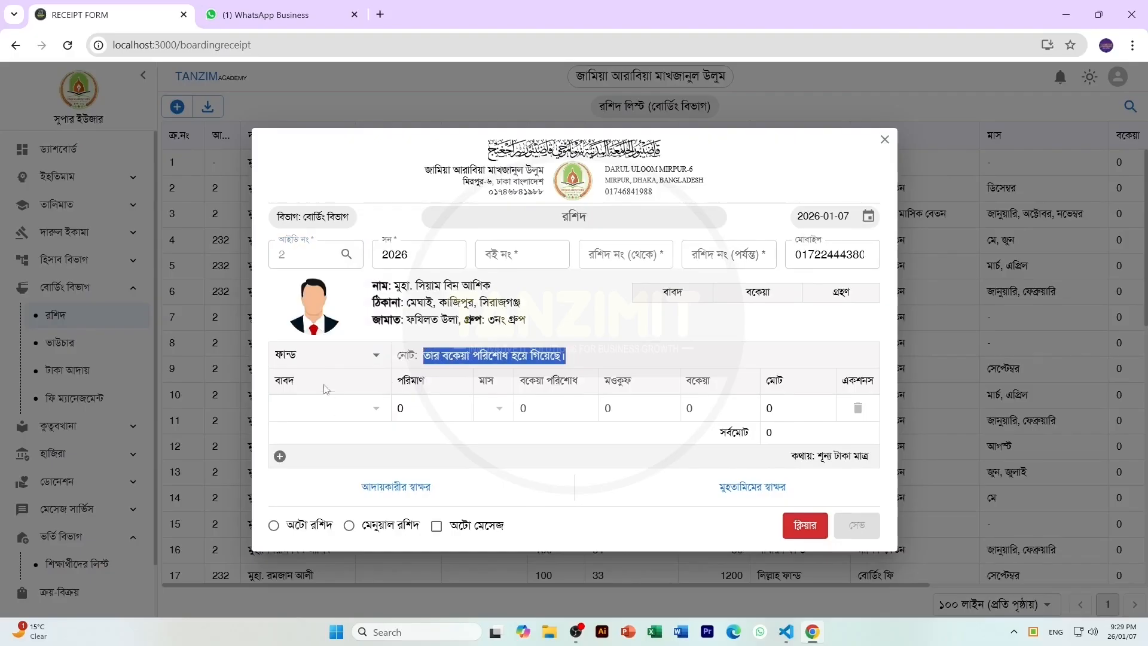
{"action": "left_click", "coordinate": [351, 356]}
{"action": "left_click", "coordinate": [670, 302]}
{"action": "left_click_drag", "start_coordinate": [658, 293], "coordinate": [852, 293]}
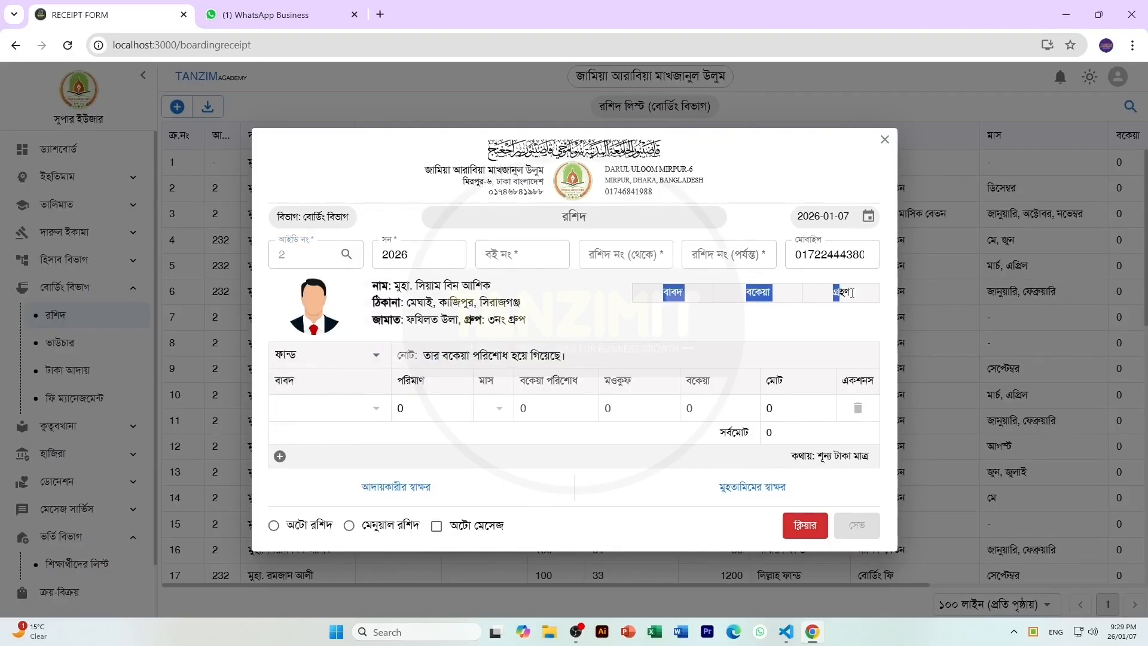
{"action": "left_click", "coordinate": [747, 320]}
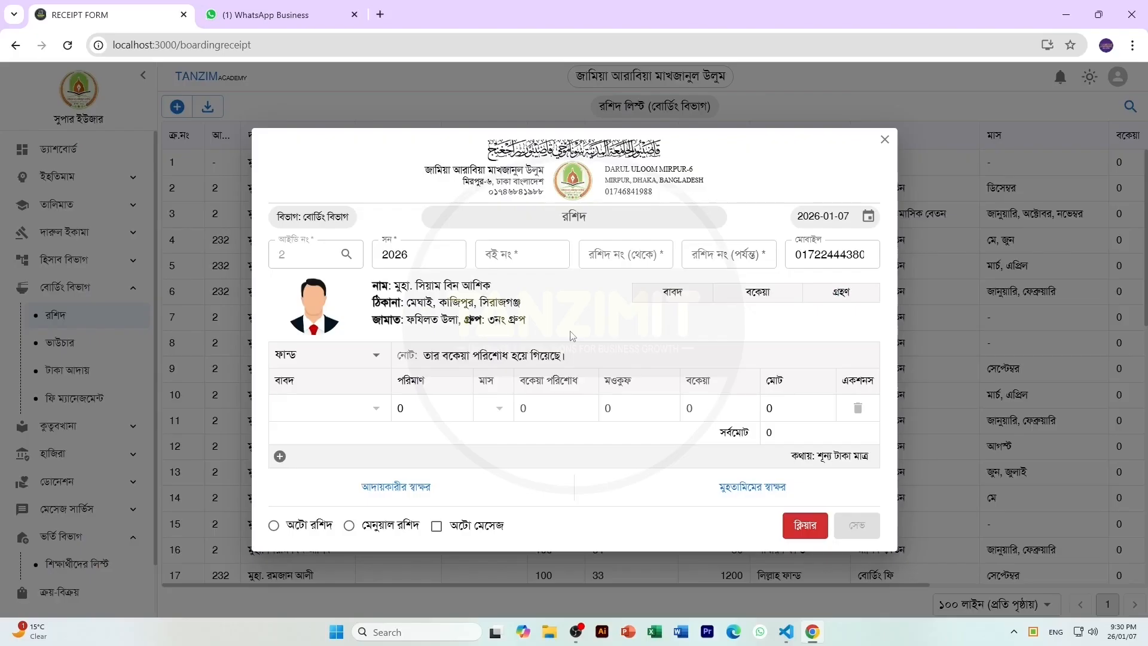
{"action": "left_click", "coordinate": [885, 140]}
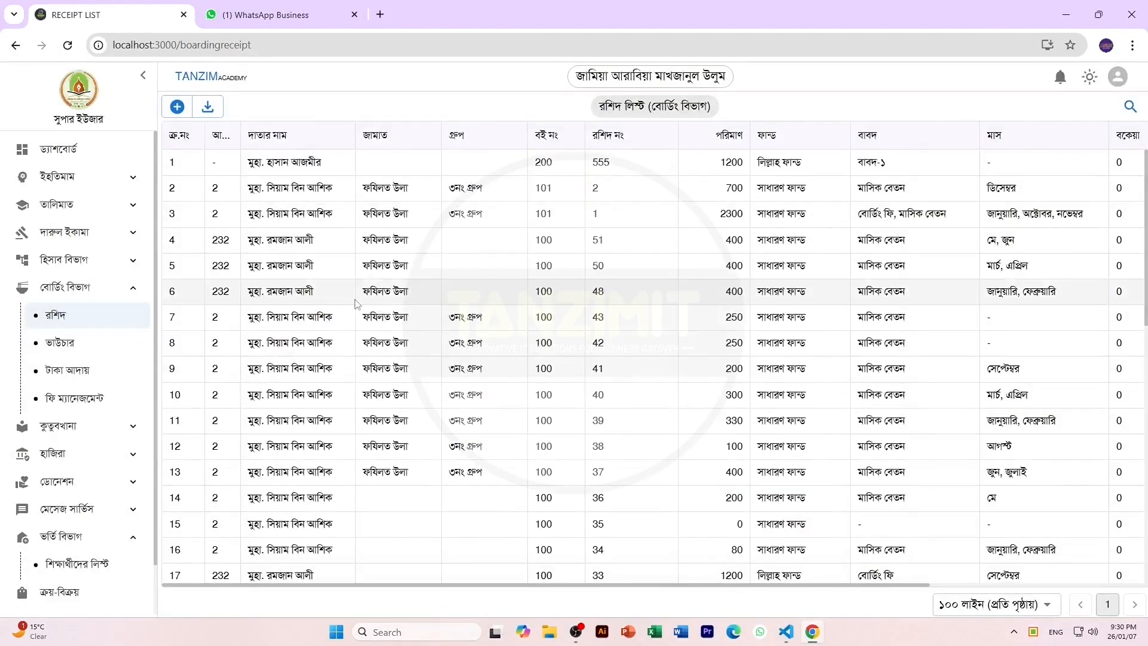
View the voucher list of the boarding department (বোর্ডিং বিভাগ).
{"action": "left_click", "coordinate": [60, 343]}
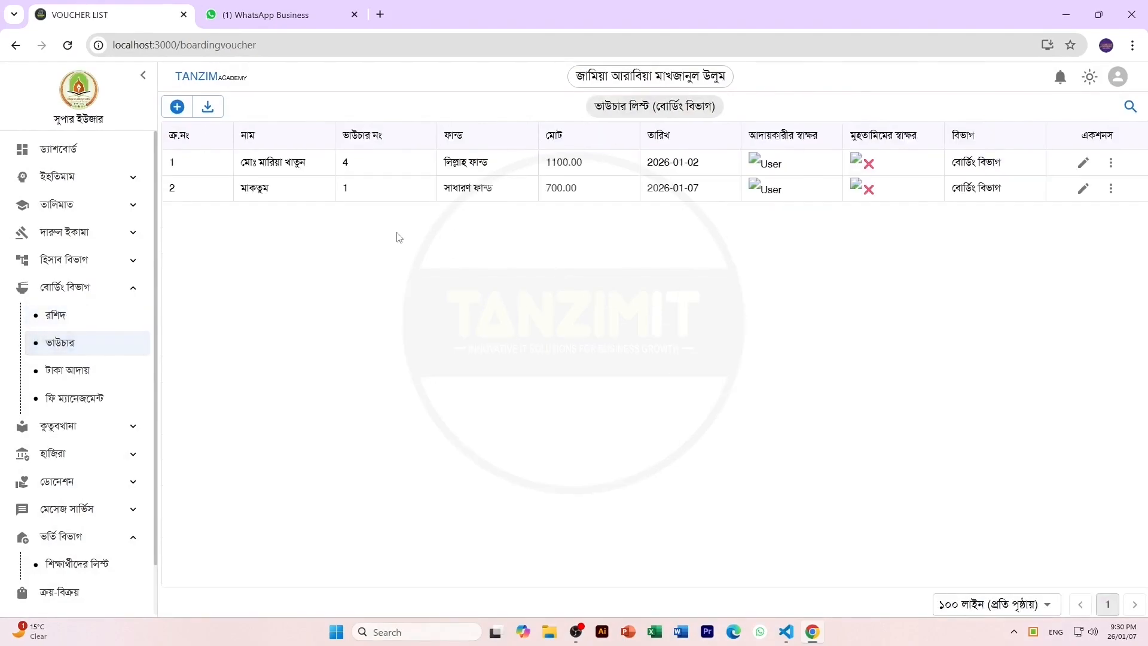
{"action": "left_click", "coordinate": [76, 290]}
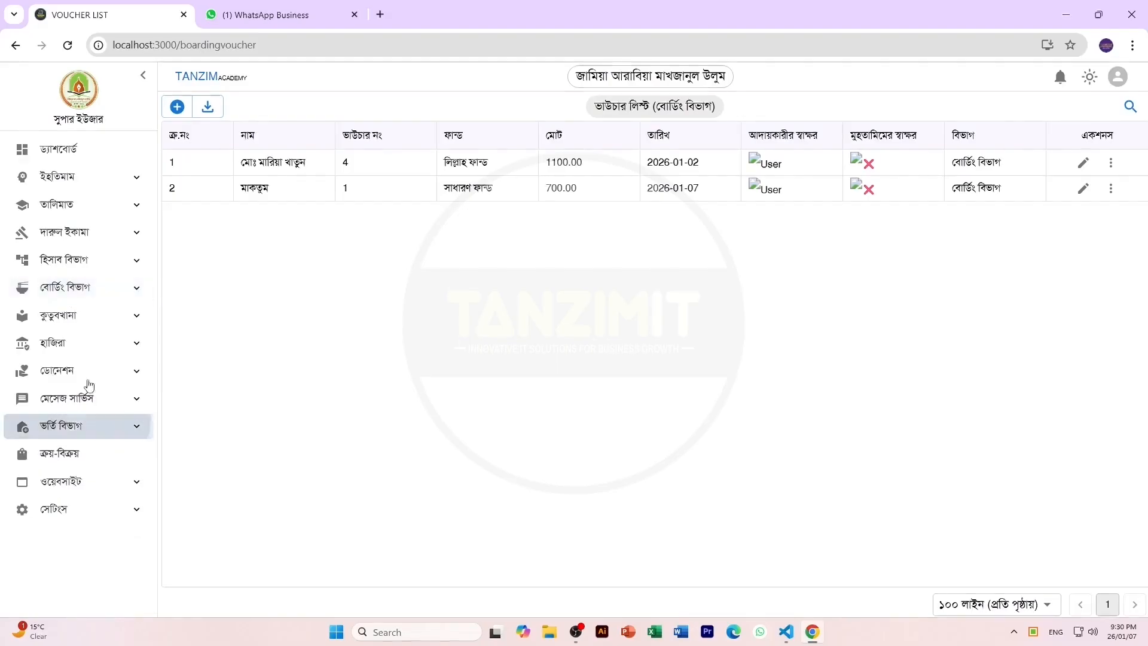
{"action": "left_click", "coordinate": [36, 288]}
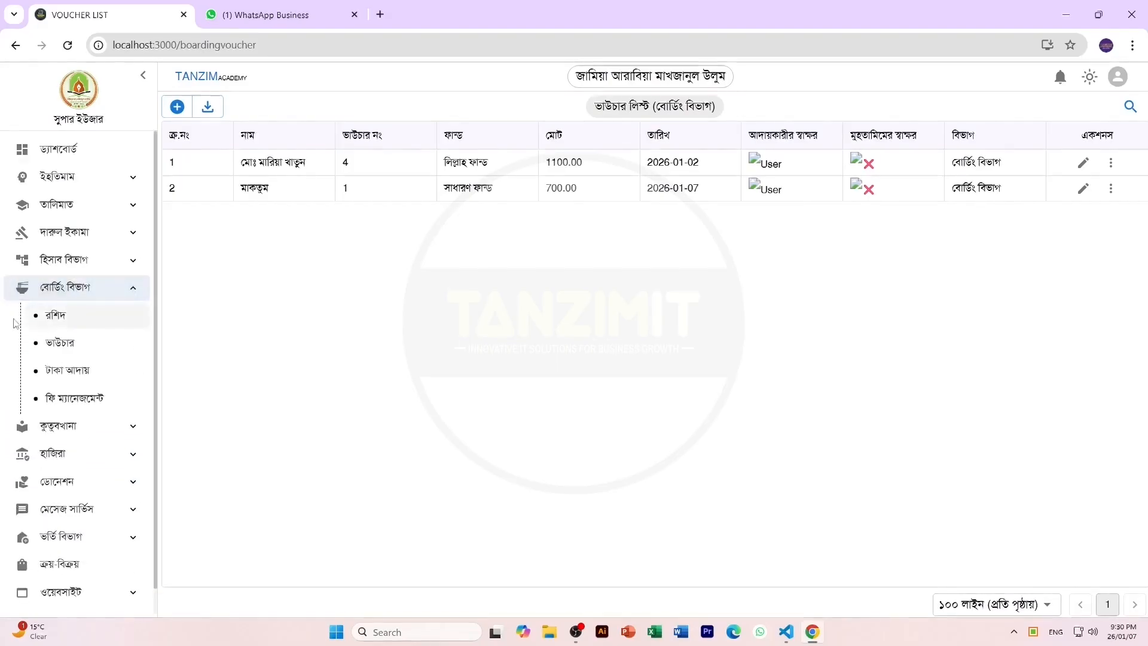
{"action": "left_click", "coordinate": [33, 288]}
Open the receipt list of the accounts department (হিসাব বিভাগ) and look over its entries.
{"action": "left_click", "coordinate": [69, 263]}
{"action": "left_click", "coordinate": [71, 290]}
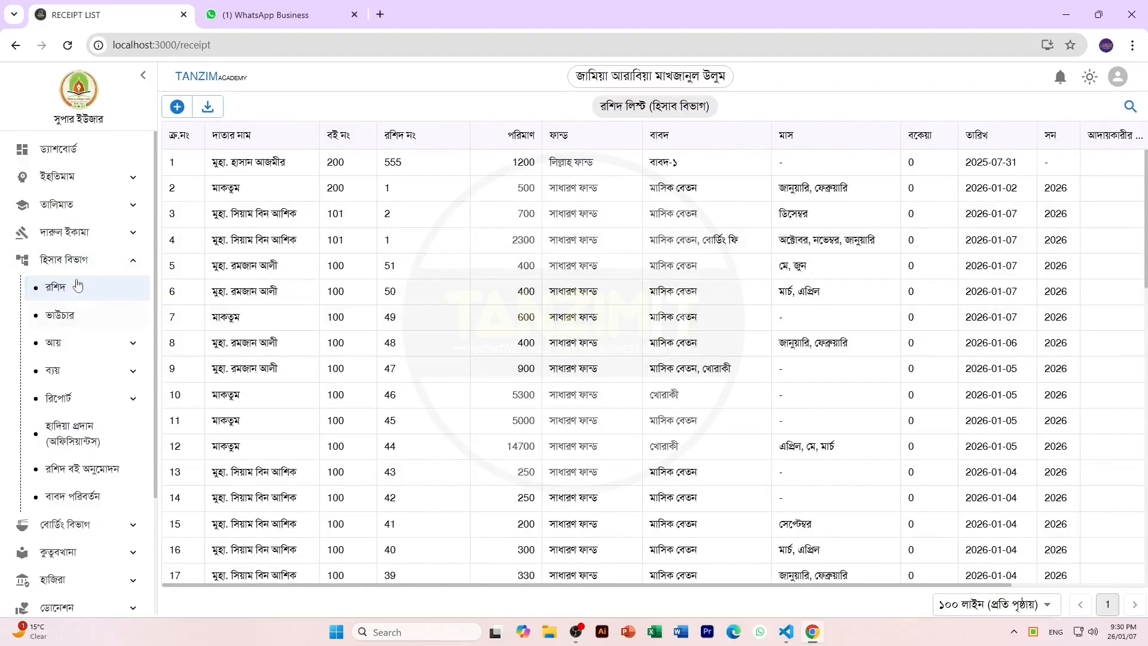
{"action": "left_click", "coordinate": [63, 259]}
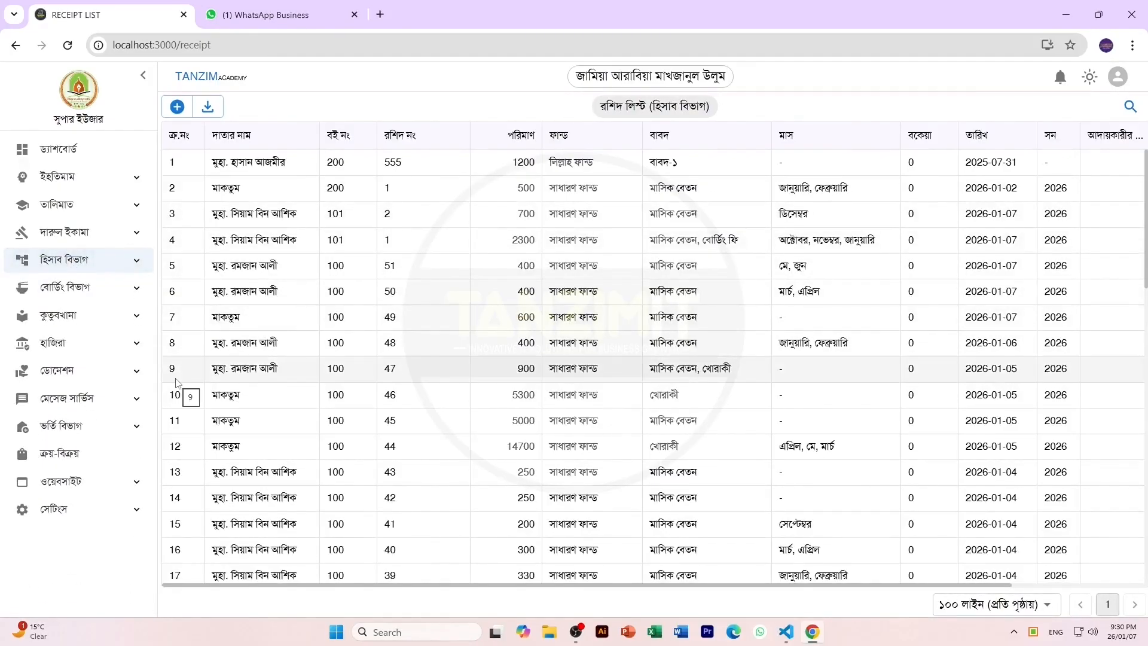
{"action": "left_click", "coordinate": [62, 259]}
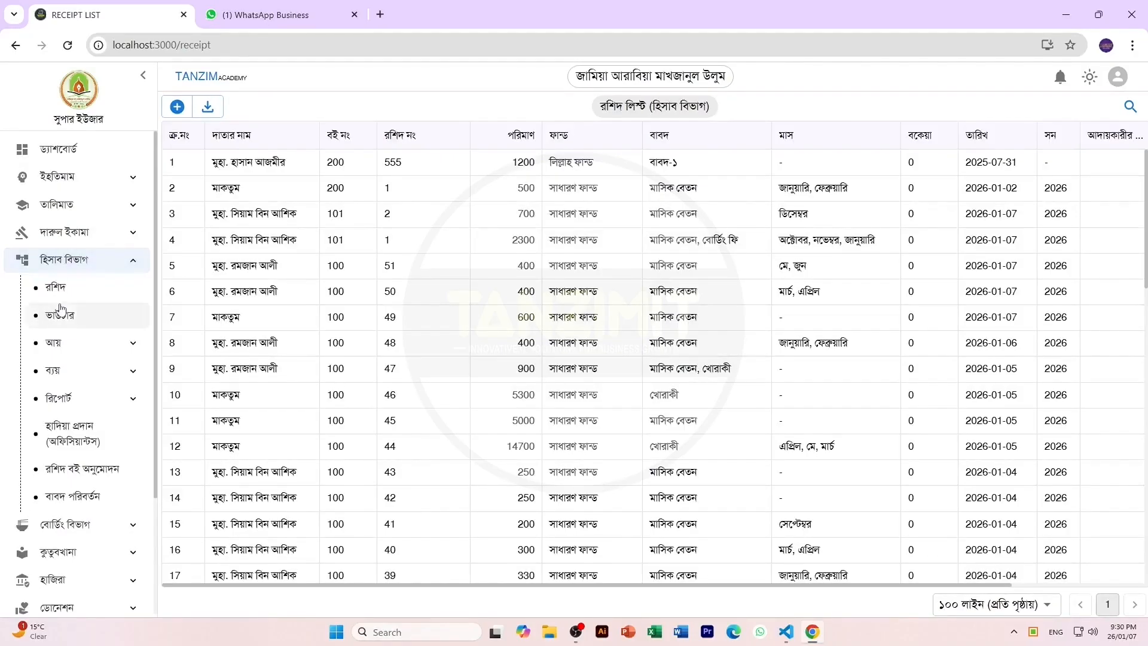
{"action": "left_click", "coordinate": [71, 269]}
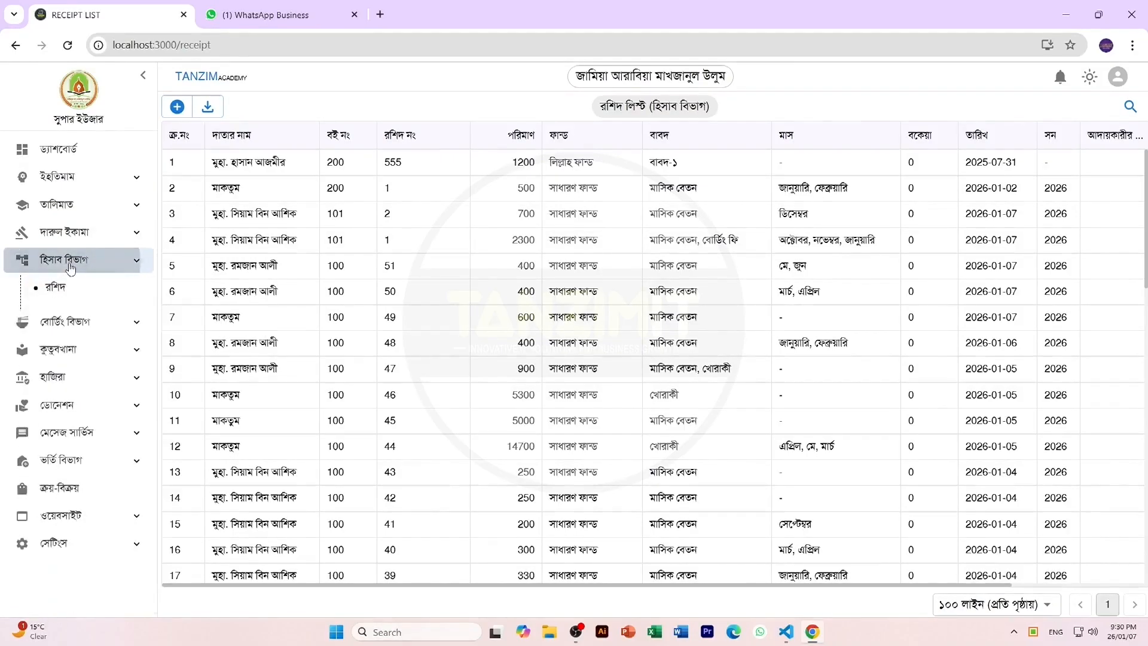
{"action": "left_click", "coordinate": [71, 266]}
{"action": "left_click", "coordinate": [72, 293]}
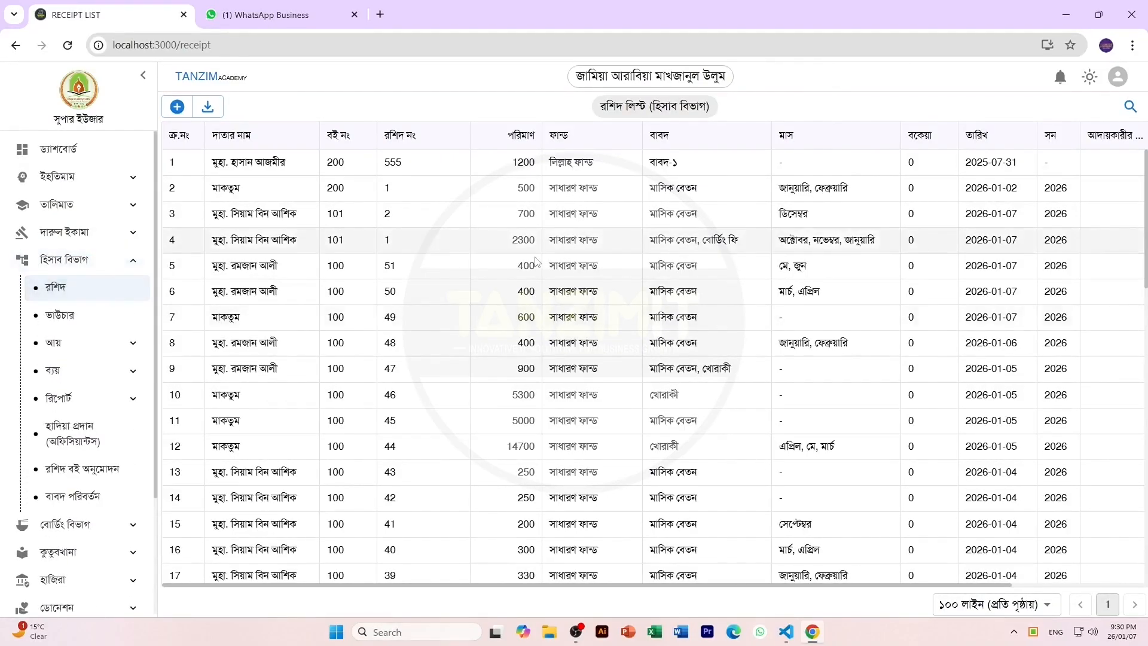
Open the boarding department's receipt list and look across all of its columns for comparison.
{"action": "scroll", "coordinate": [78, 389], "scroll_direction": "down", "scroll_amount": 3}
{"action": "left_click", "coordinate": [84, 383]}
{"action": "left_click", "coordinate": [91, 416]}
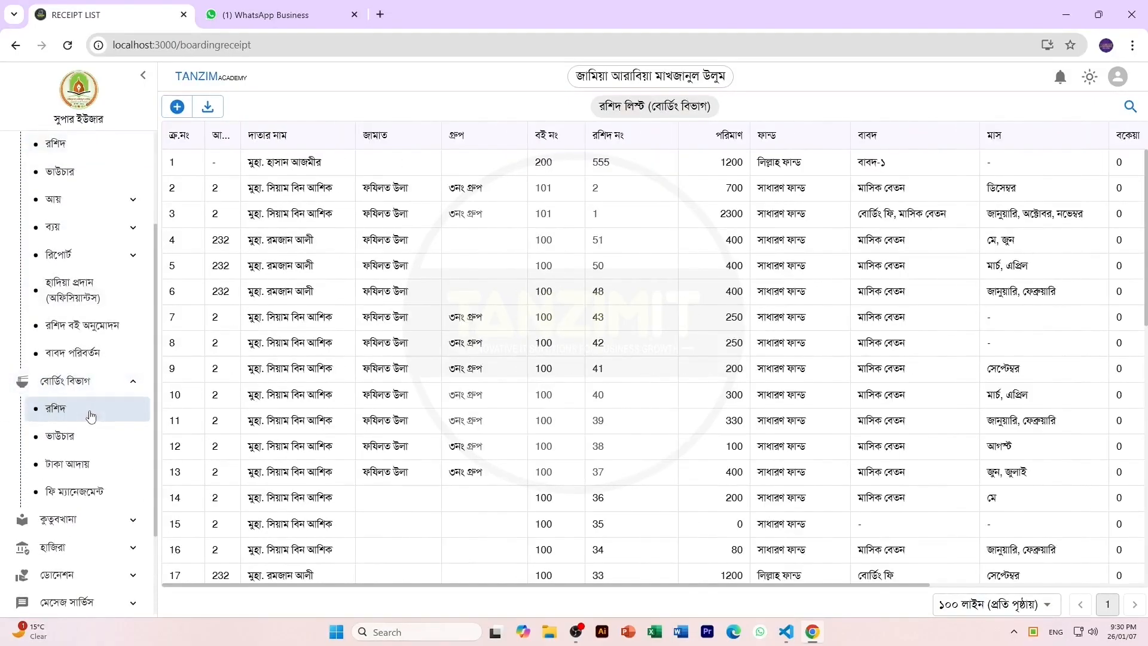
{"action": "left_click", "coordinate": [76, 386]}
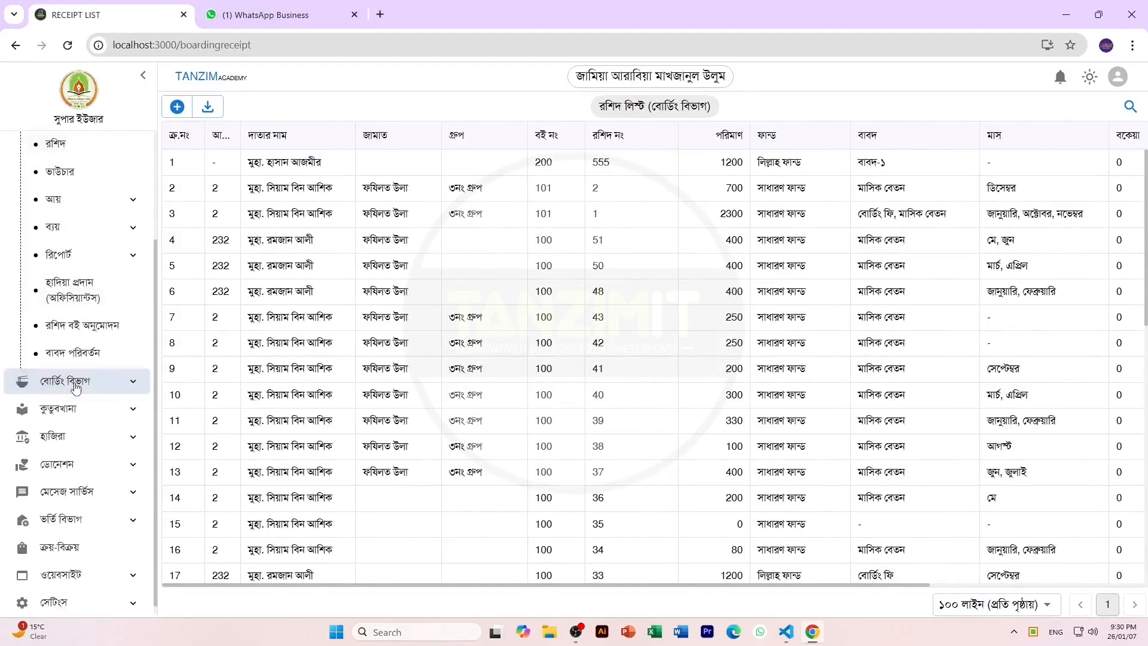
{"action": "left_click", "coordinate": [76, 386]}
{"action": "left_click", "coordinate": [67, 412]}
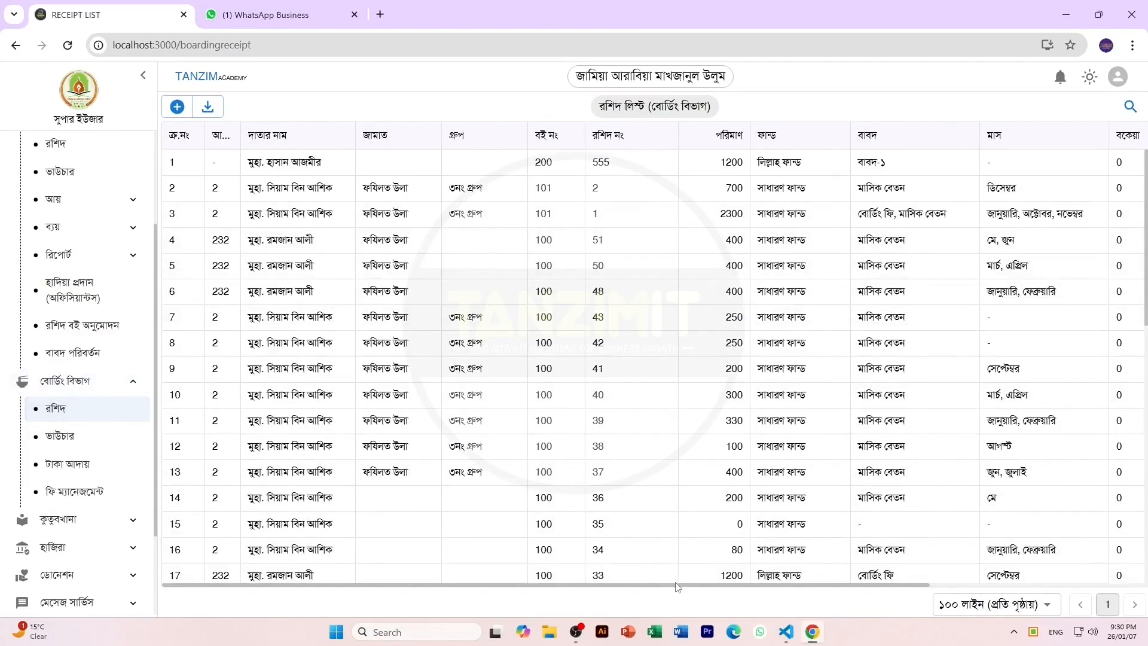
{"action": "left_click_drag", "start_coordinate": [683, 588], "coordinate": [1028, 589]}
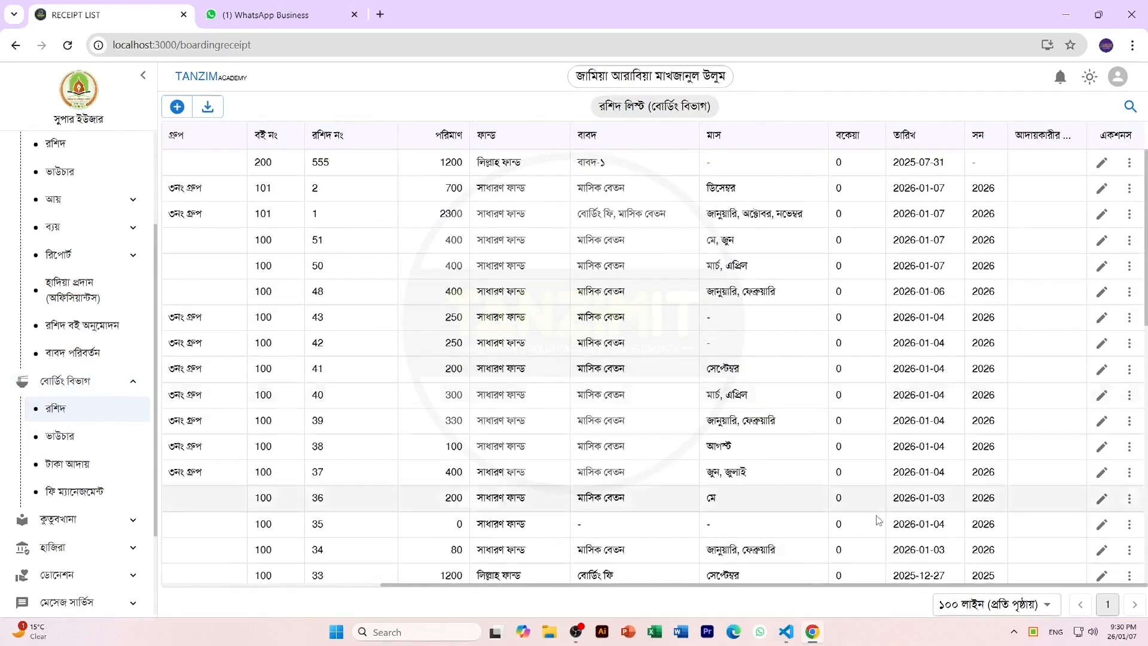
{"action": "left_click_drag", "start_coordinate": [937, 587], "coordinate": [718, 587]}
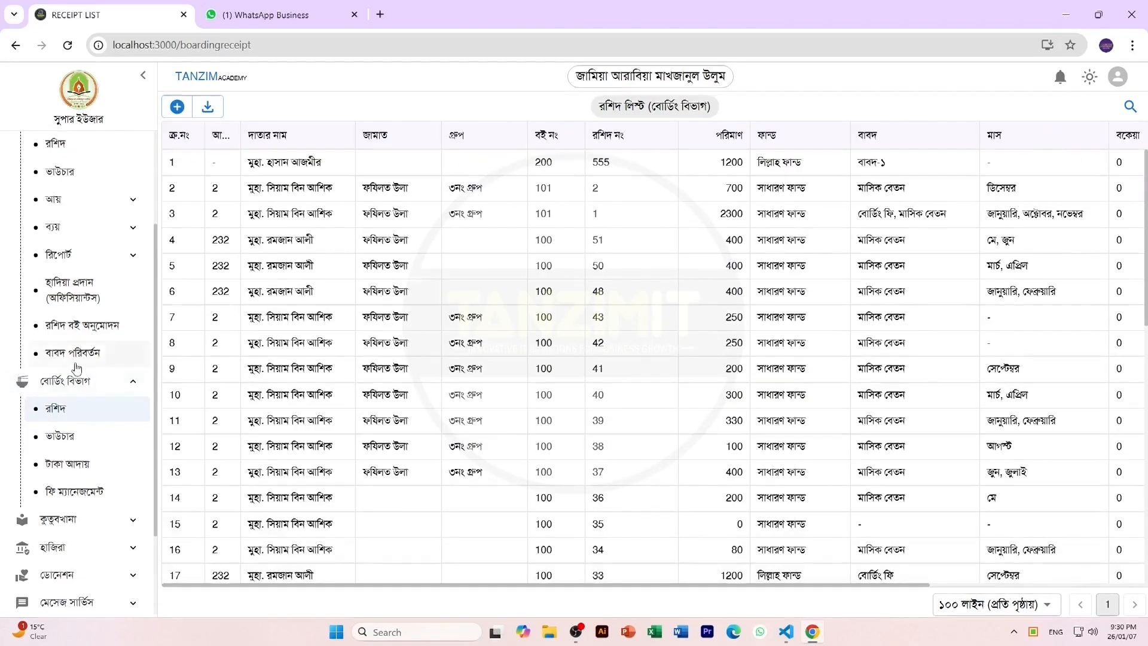
Return to the accounts receipt list and examine the বিভাগ column to see which department issued each receipt.
{"action": "scroll", "coordinate": [81, 331], "scroll_direction": "up", "scroll_amount": 3}
{"action": "left_click", "coordinate": [96, 293]}
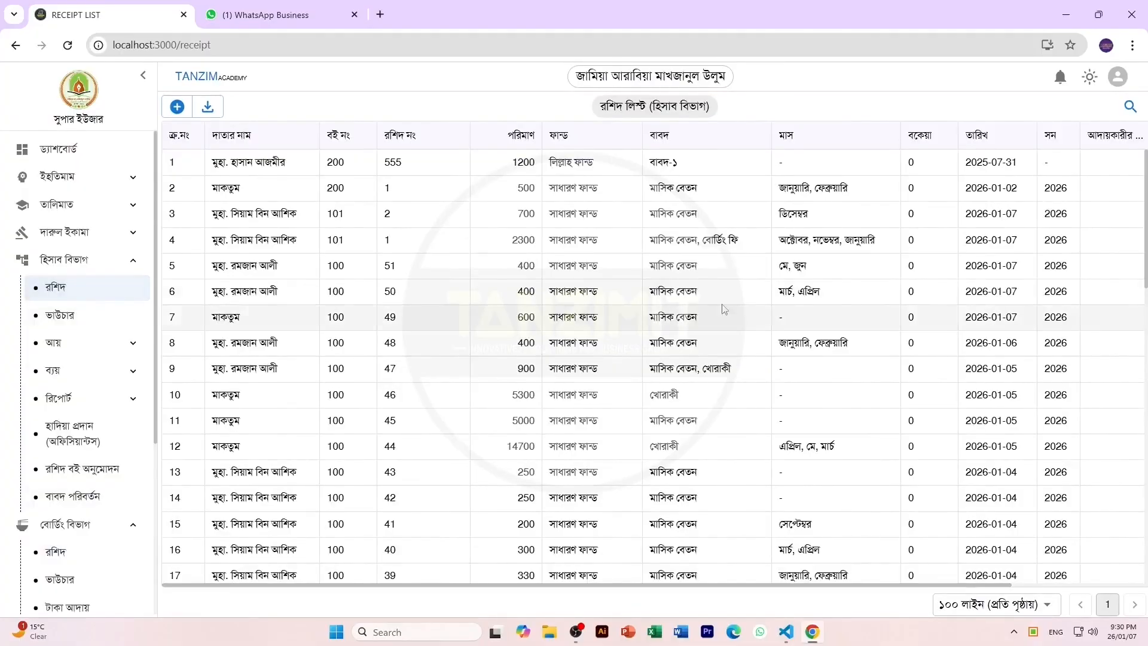
{"action": "left_click_drag", "start_coordinate": [634, 587], "coordinate": [843, 590]}
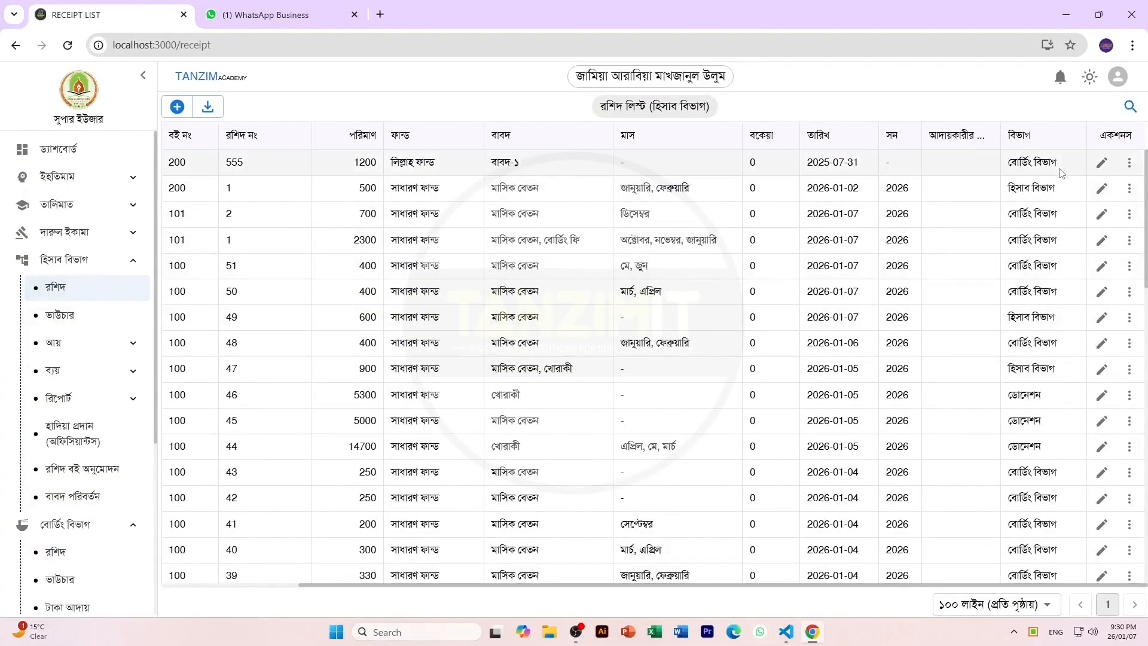
{"action": "left_click_drag", "start_coordinate": [1059, 167], "coordinate": [1007, 188]}
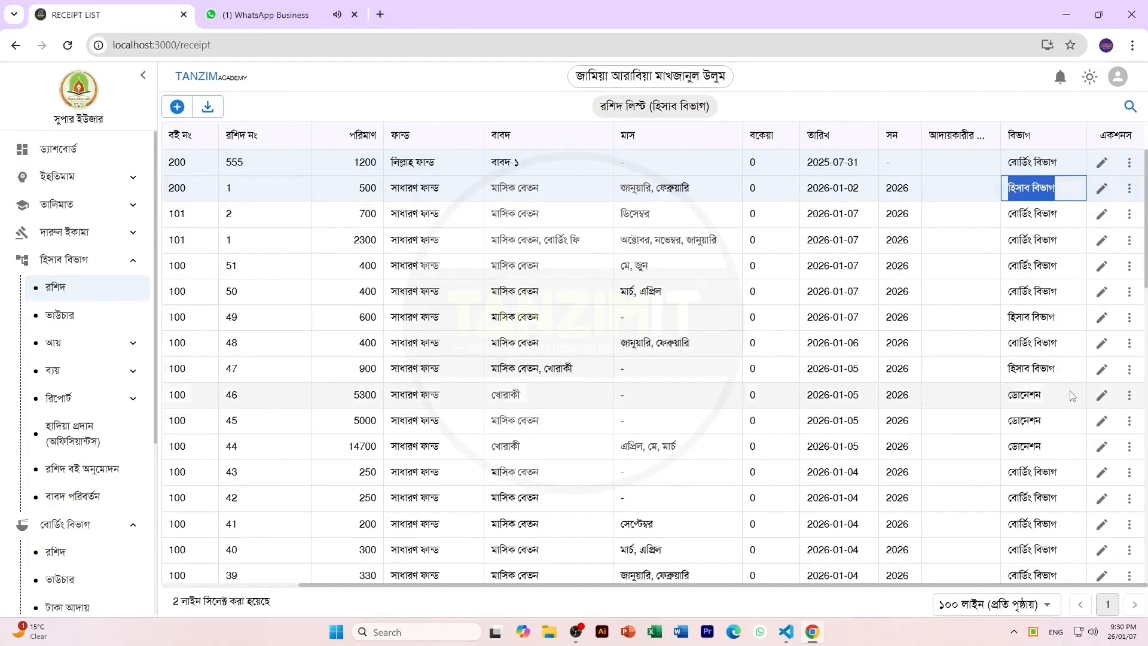
{"action": "left_click_drag", "start_coordinate": [1048, 402], "coordinate": [1006, 396]}
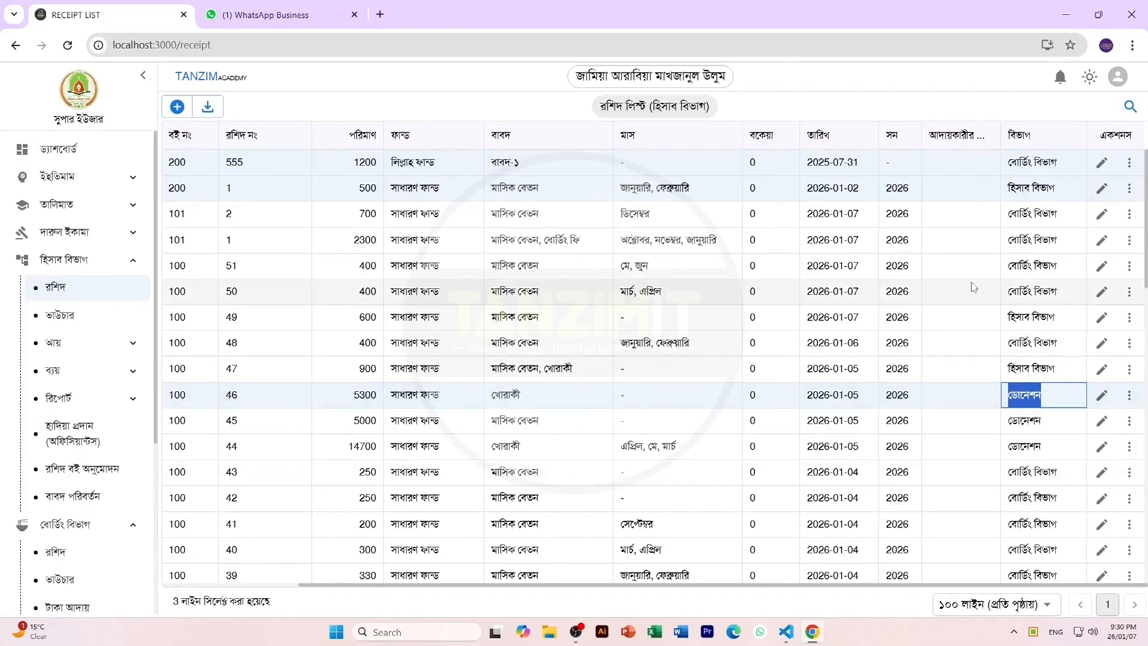
{"action": "left_click", "coordinate": [99, 525]}
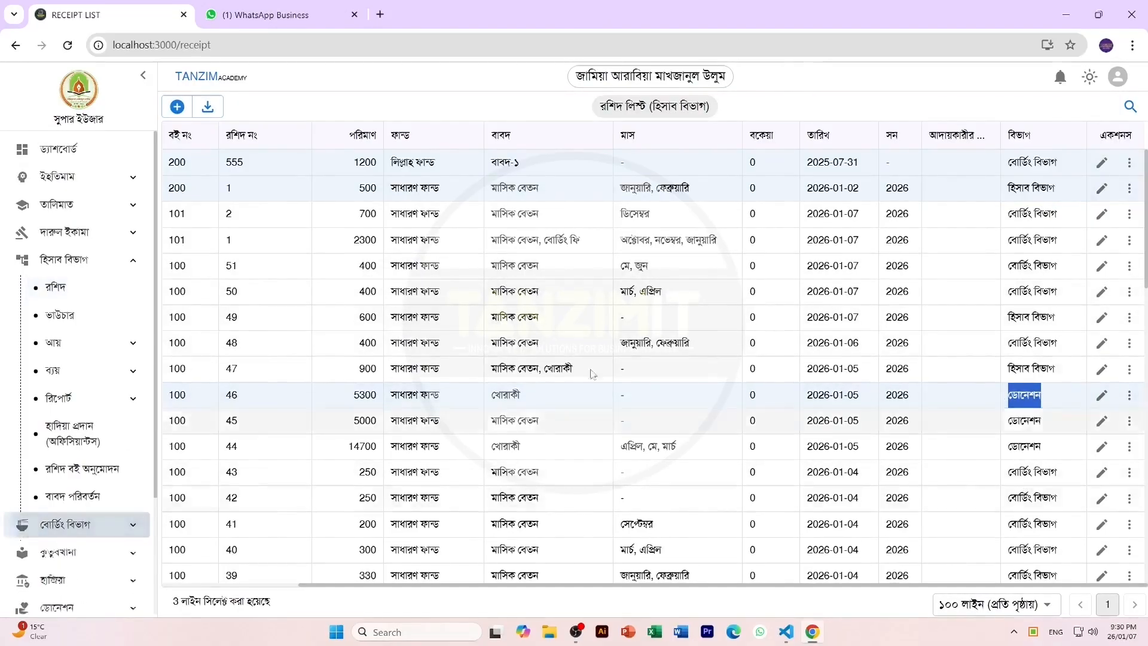
{"action": "left_click_drag", "start_coordinate": [603, 588], "coordinate": [410, 568]}
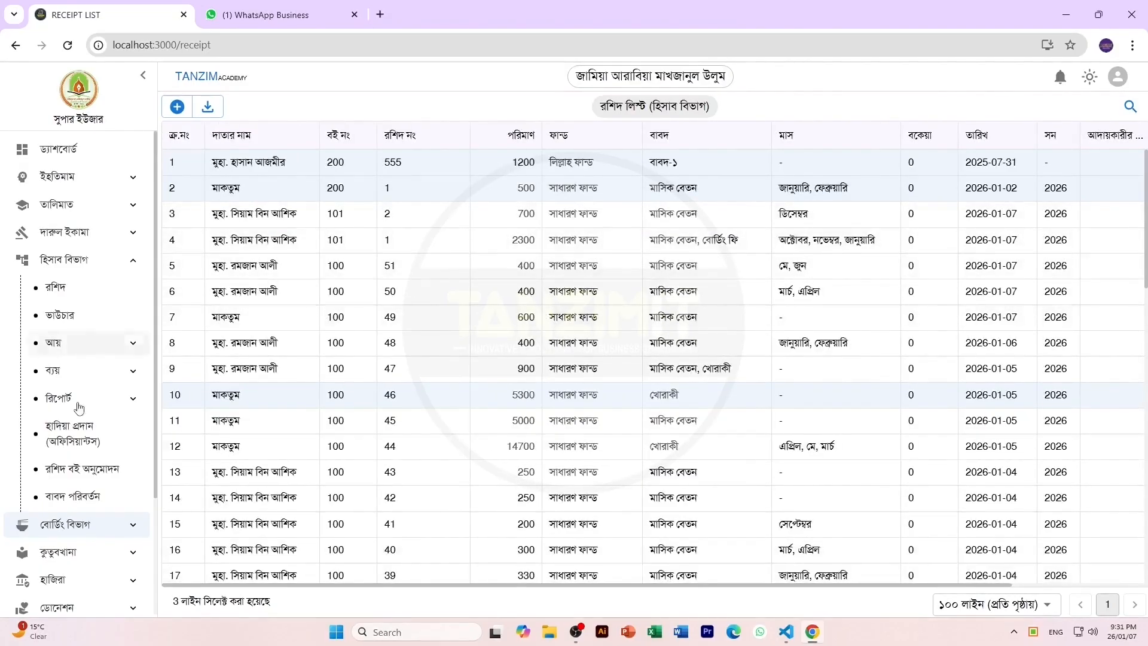
Open the accounts voucher list and check the সাধারণ ফান্ড voucher's total and বিভাগ, plus the two signature columns.
{"action": "left_click", "coordinate": [83, 322]}
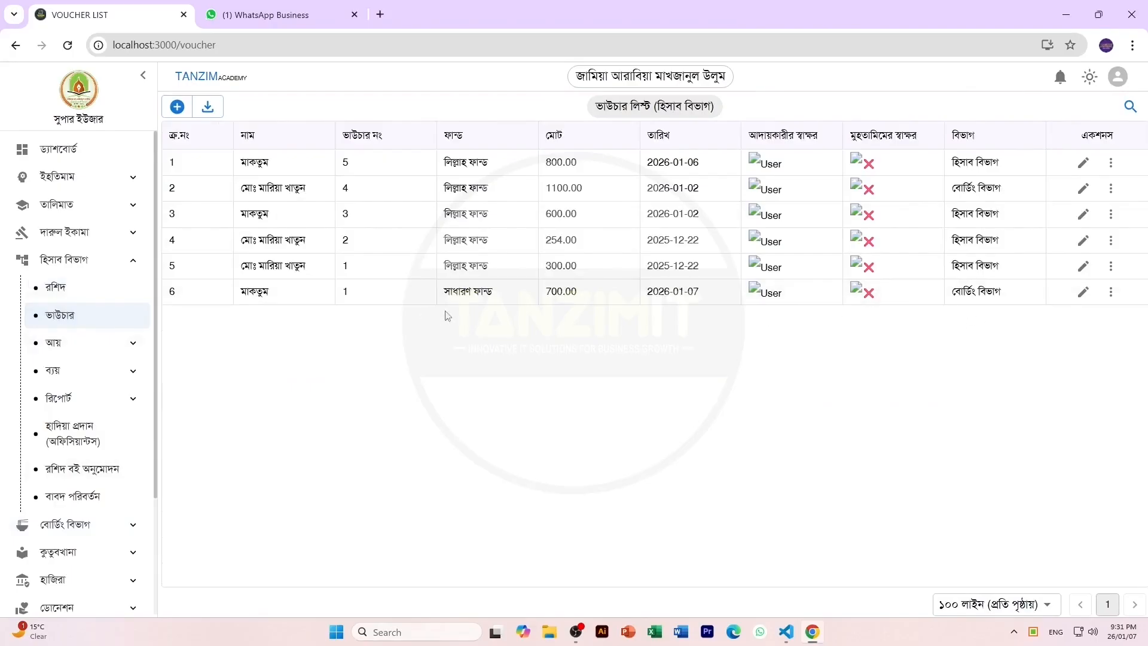
{"action": "double_click", "coordinate": [561, 291]}
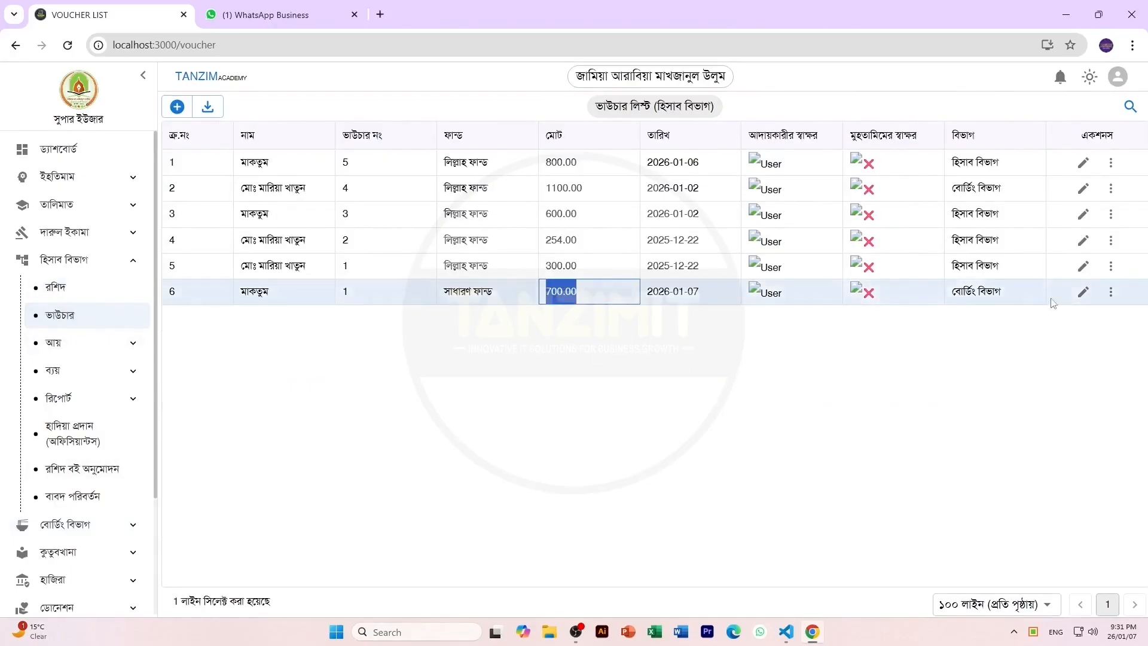
{"action": "left_click", "coordinate": [1000, 294]}
{"action": "double_click", "coordinate": [1000, 294]}
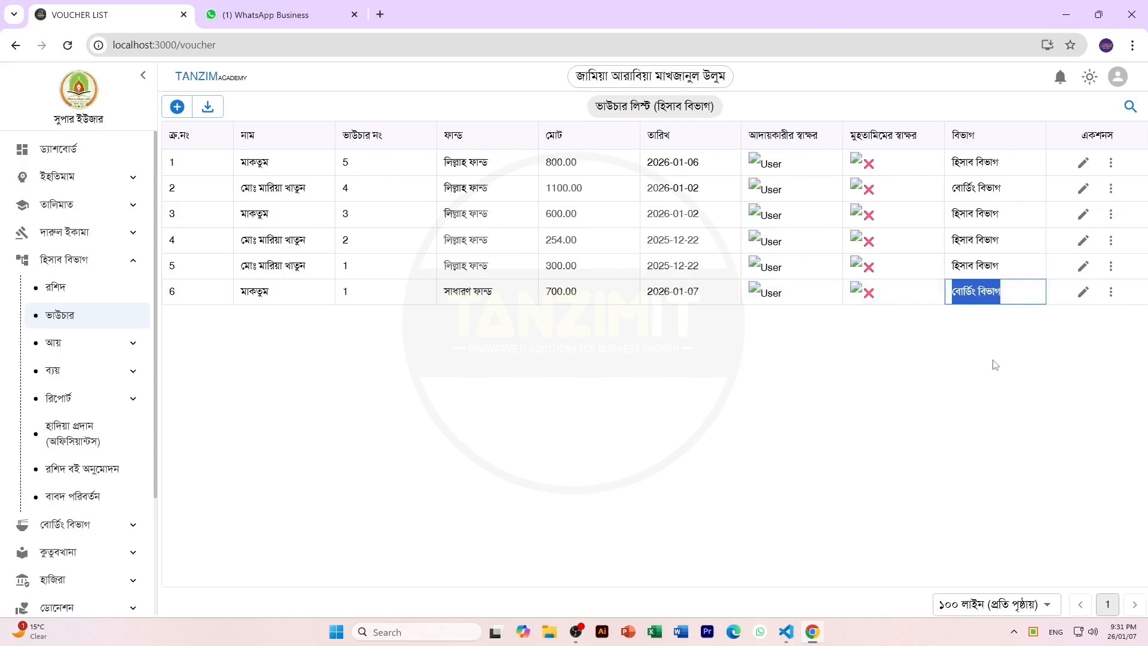
{"action": "left_click_drag", "start_coordinate": [748, 136], "coordinate": [815, 137]}
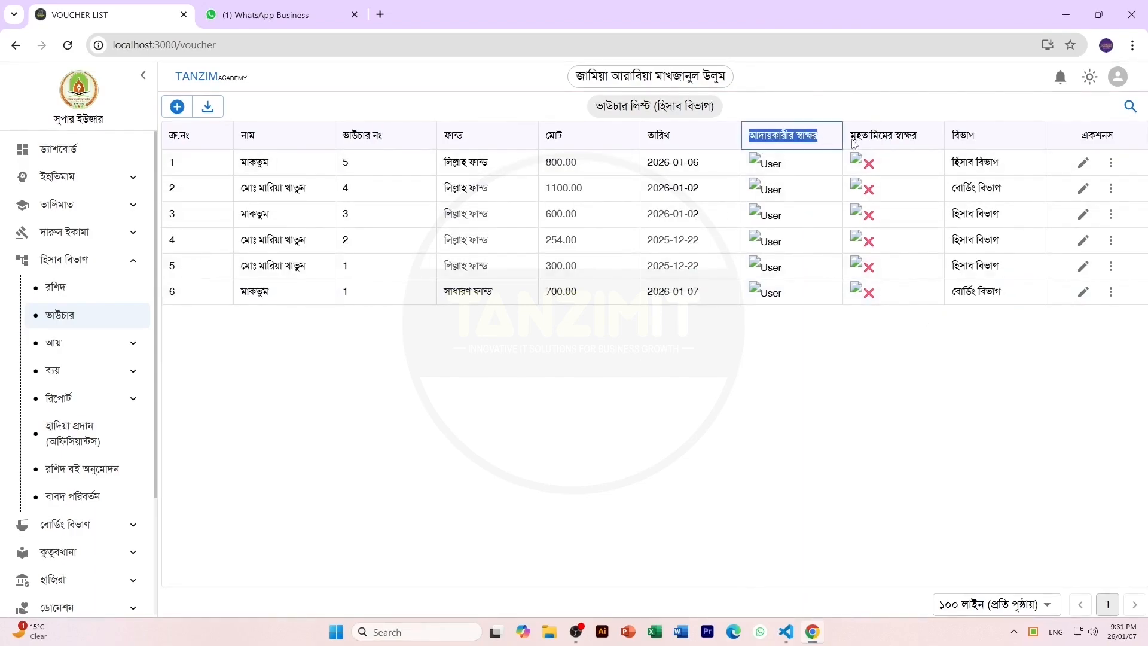
{"action": "left_click_drag", "start_coordinate": [919, 141], "coordinate": [833, 141]}
{"action": "left_click", "coordinate": [779, 387]}
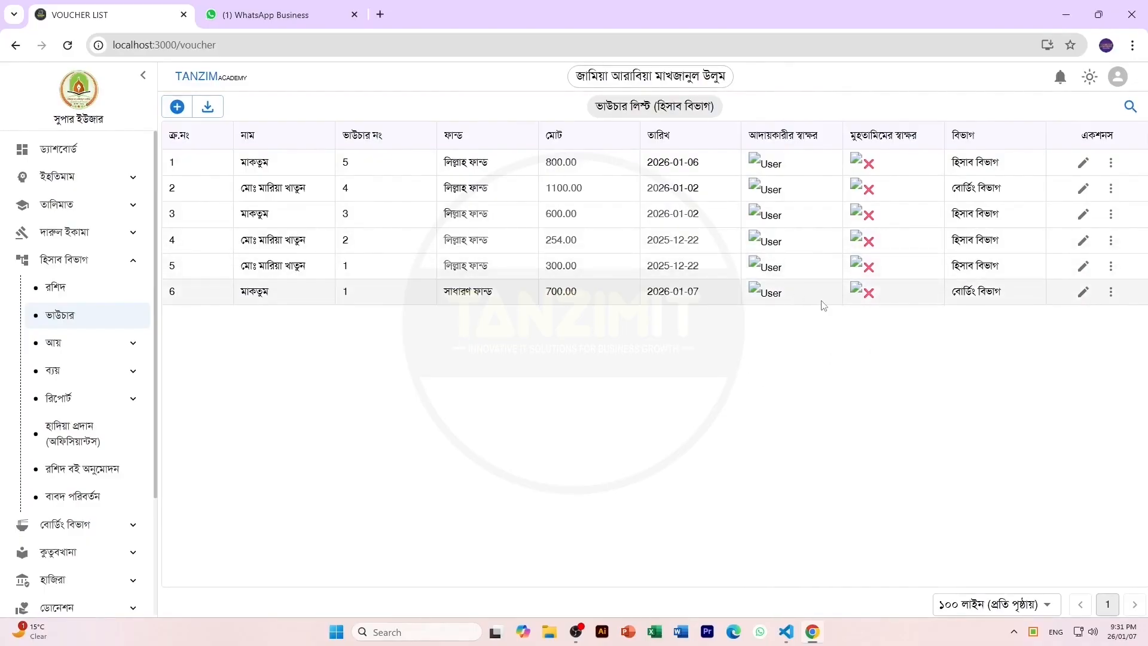
Open the accounts department's monthly general fund income account (মাসিক সাধারণ ফান্ড আয় হিসাব).
{"action": "left_click", "coordinate": [103, 293]}
{"action": "left_click", "coordinate": [83, 318]}
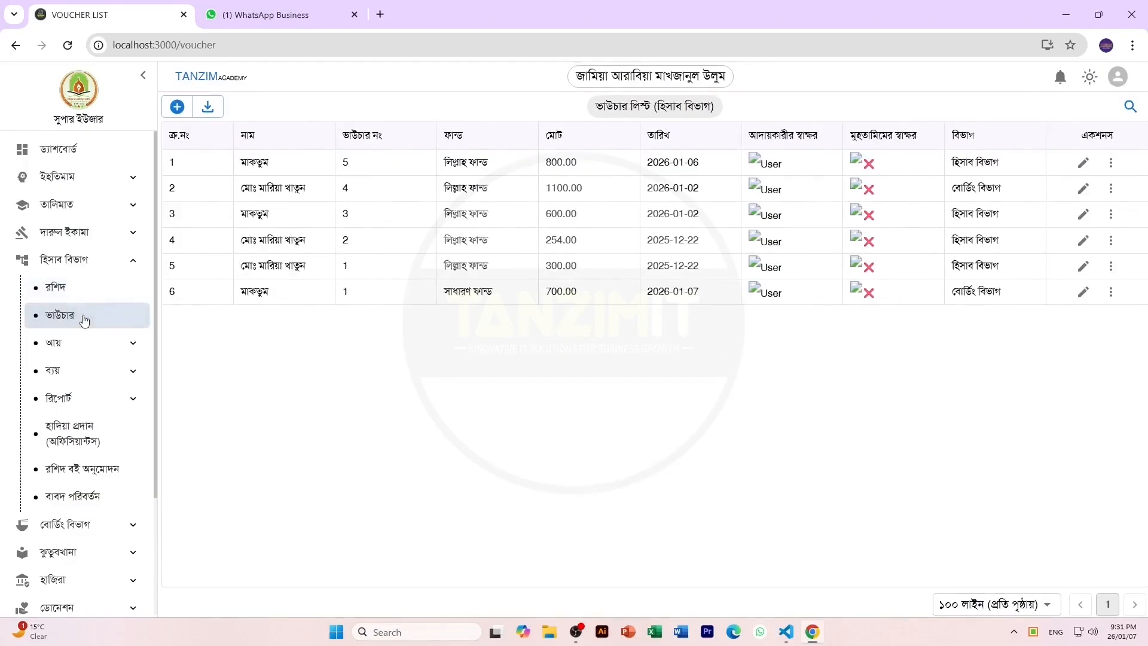
{"action": "left_click", "coordinate": [96, 356]}
{"action": "left_click", "coordinate": [93, 353]}
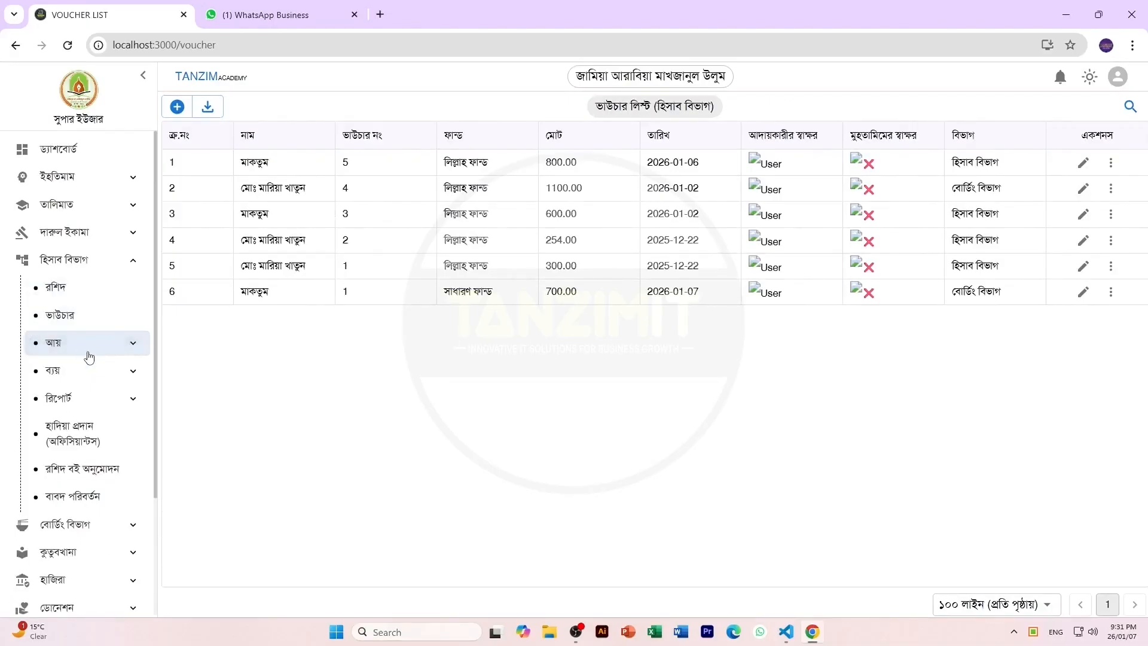
{"action": "scroll", "coordinate": [89, 352], "scroll_direction": "down", "scroll_amount": 1}
{"action": "left_click", "coordinate": [77, 270]}
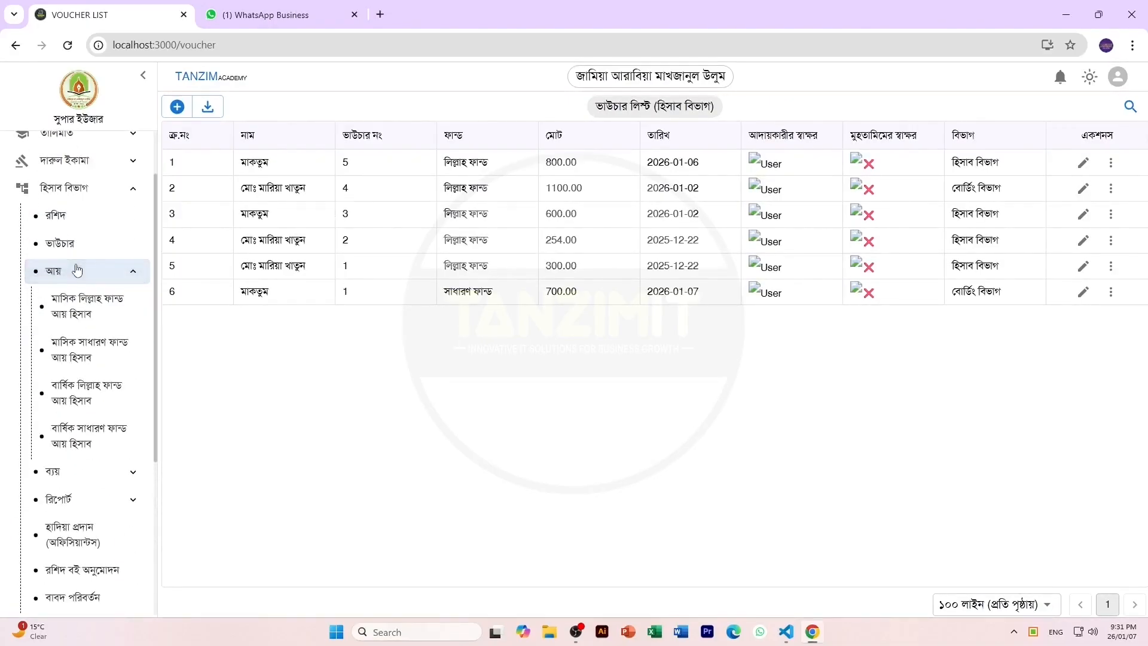
{"action": "left_click", "coordinate": [84, 314]}
{"action": "left_click", "coordinate": [87, 352]}
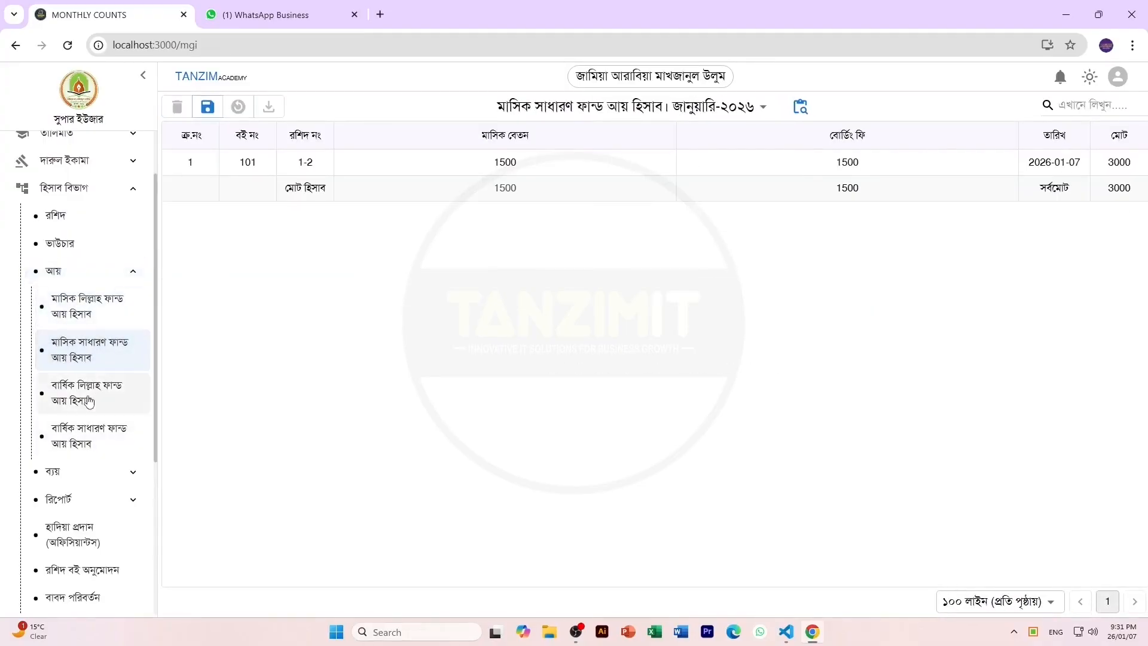
{"action": "left_click", "coordinate": [89, 400]}
{"action": "left_click", "coordinate": [93, 448]}
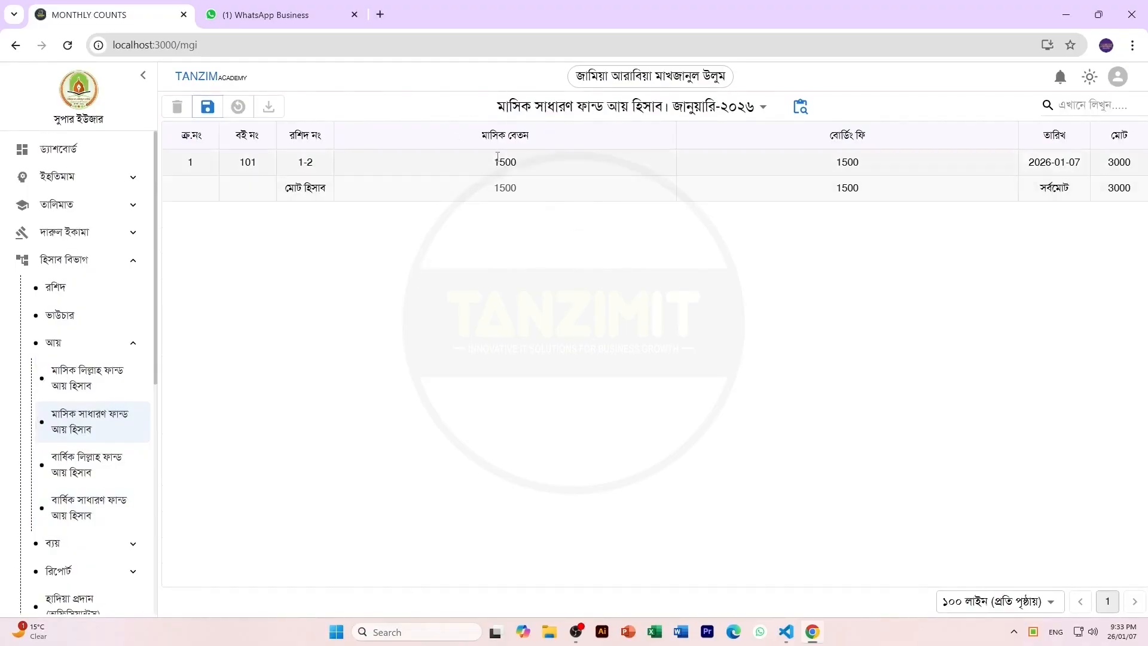
Examine the মাসিক বেতন and বোর্ডিং ফি amounts and the book and receipt numbers in the income account.
{"action": "left_click_drag", "start_coordinate": [483, 138], "coordinate": [568, 138]}
{"action": "double_click", "coordinate": [566, 167]}
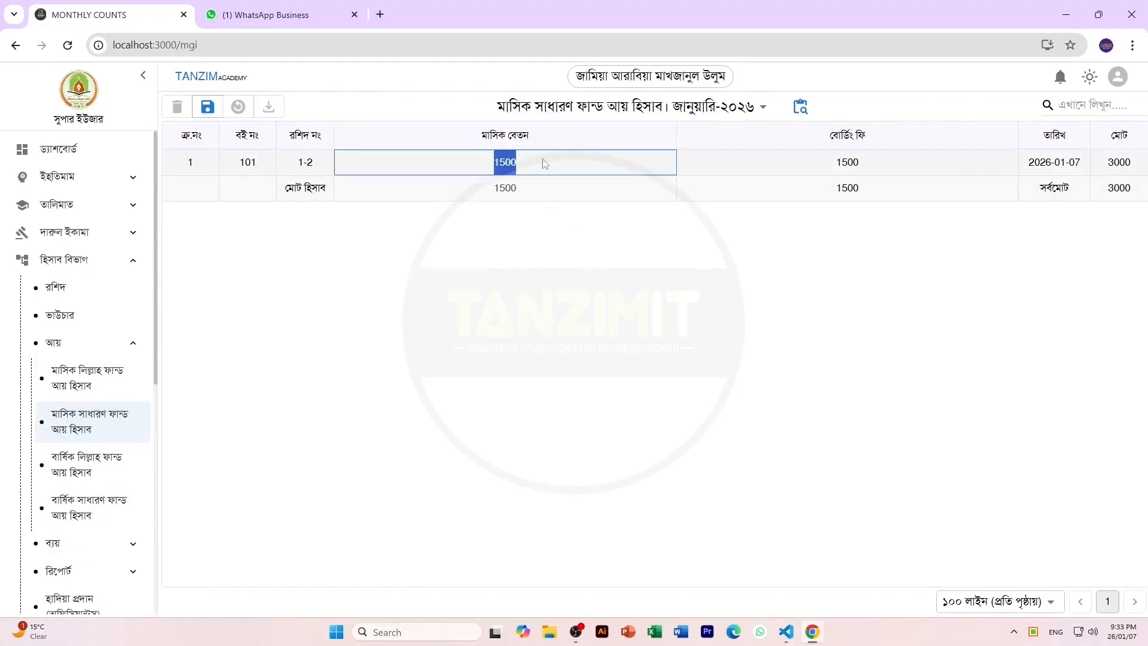
{"action": "left_click_drag", "start_coordinate": [872, 136], "coordinate": [832, 166]}
{"action": "left_click", "coordinate": [466, 277]}
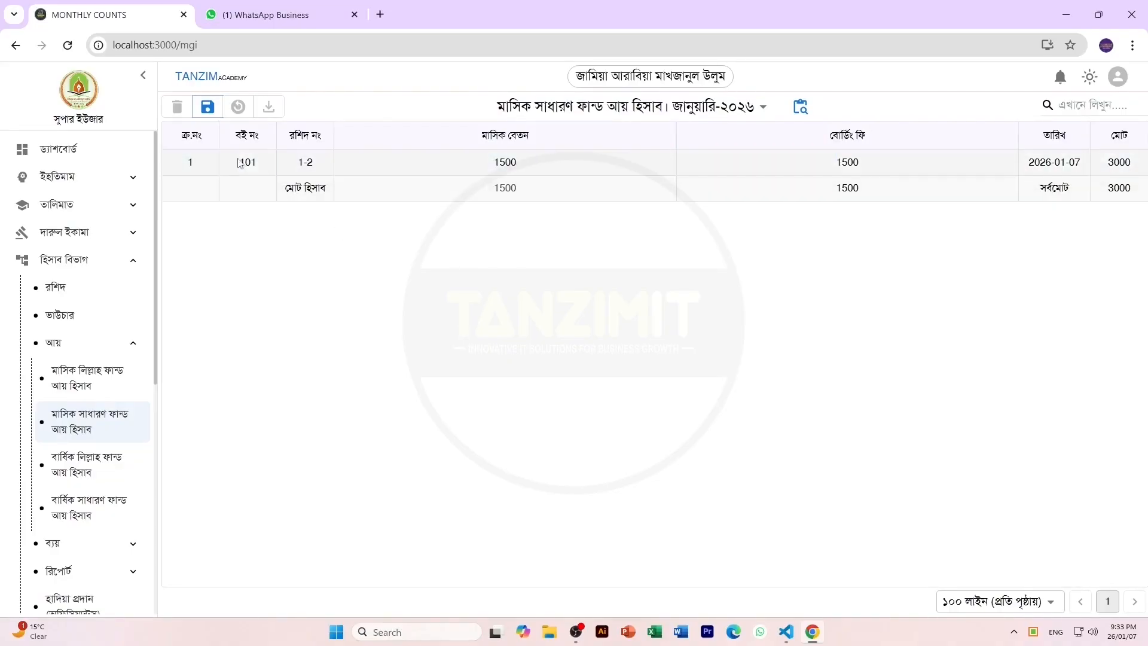
{"action": "left_click_drag", "start_coordinate": [239, 163], "coordinate": [329, 159]}
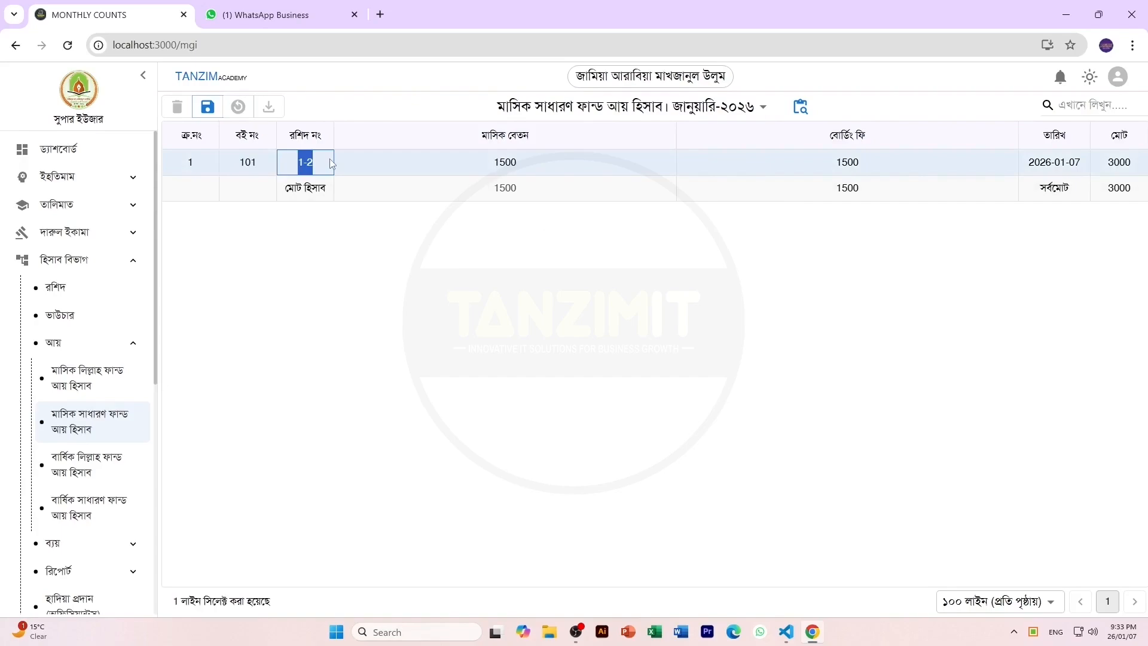
{"action": "left_click", "coordinate": [528, 281]}
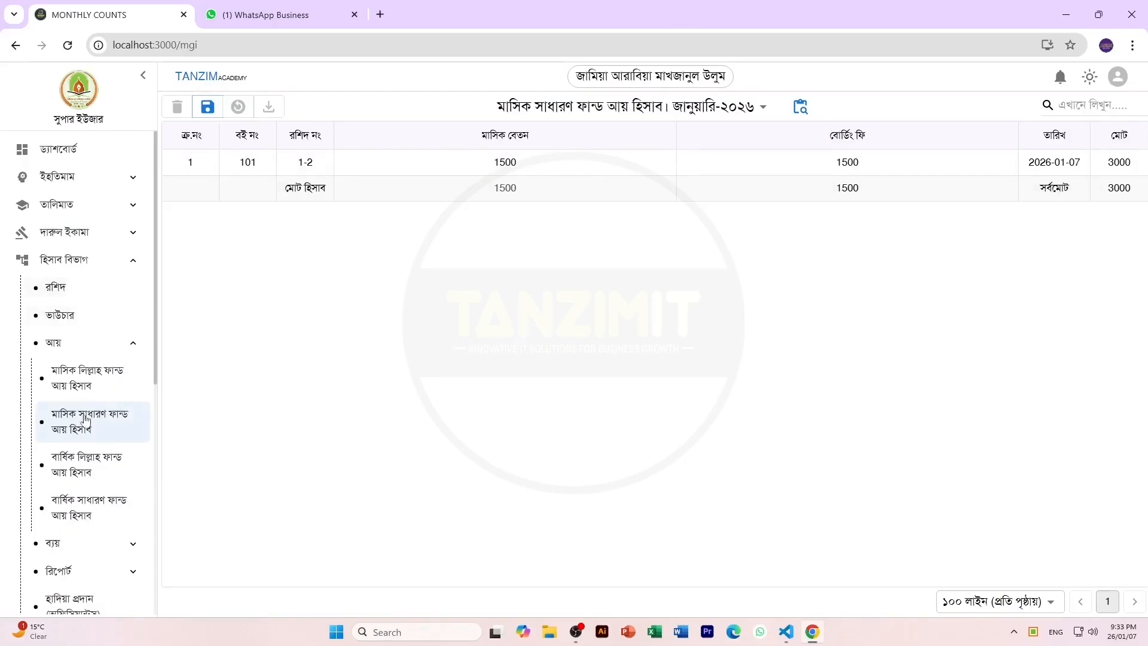
Open the boarding department's receipt list and locate receipts 1 and 2 of book 101.
{"action": "scroll", "coordinate": [86, 438], "scroll_direction": "down", "scroll_amount": 2}
{"action": "scroll", "coordinate": [85, 438], "scroll_direction": "down", "scroll_amount": 3}
{"action": "left_click", "coordinate": [79, 370]}
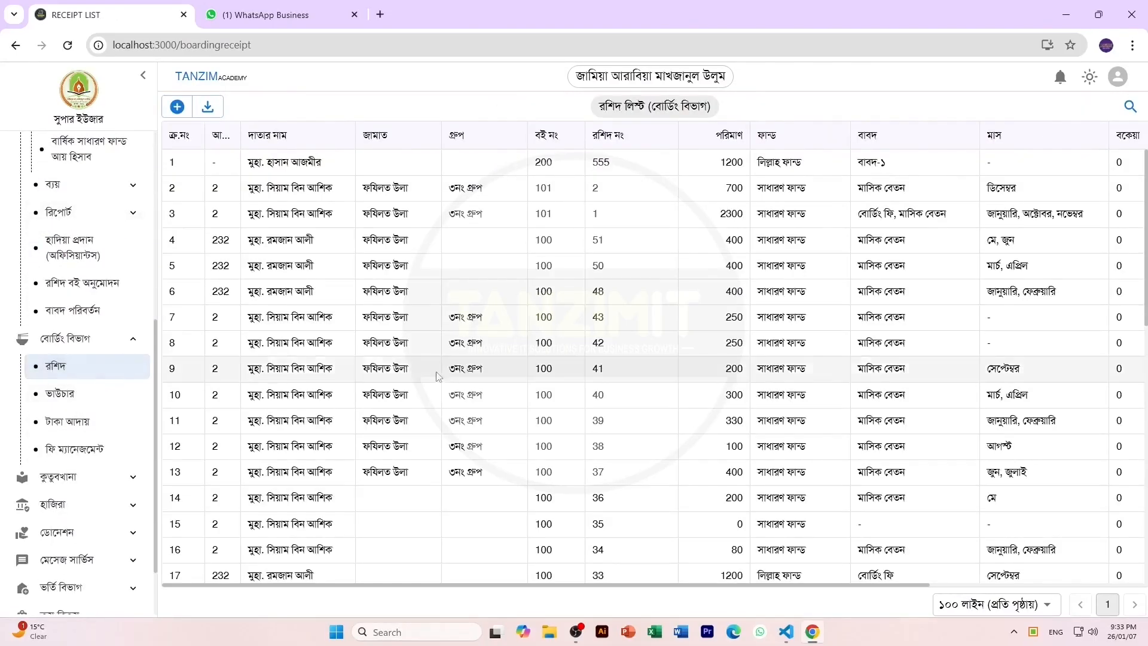
{"action": "double_click", "coordinate": [535, 193]}
{"action": "key", "text": "Tab"}
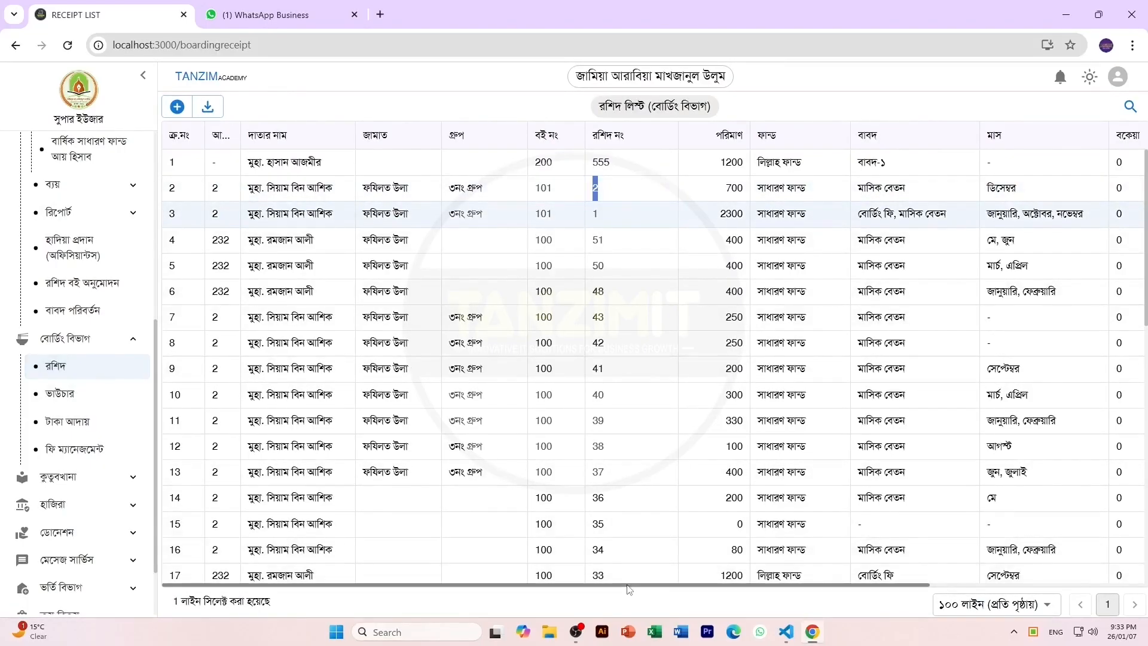
{"action": "left_click_drag", "start_coordinate": [650, 589], "coordinate": [869, 593]}
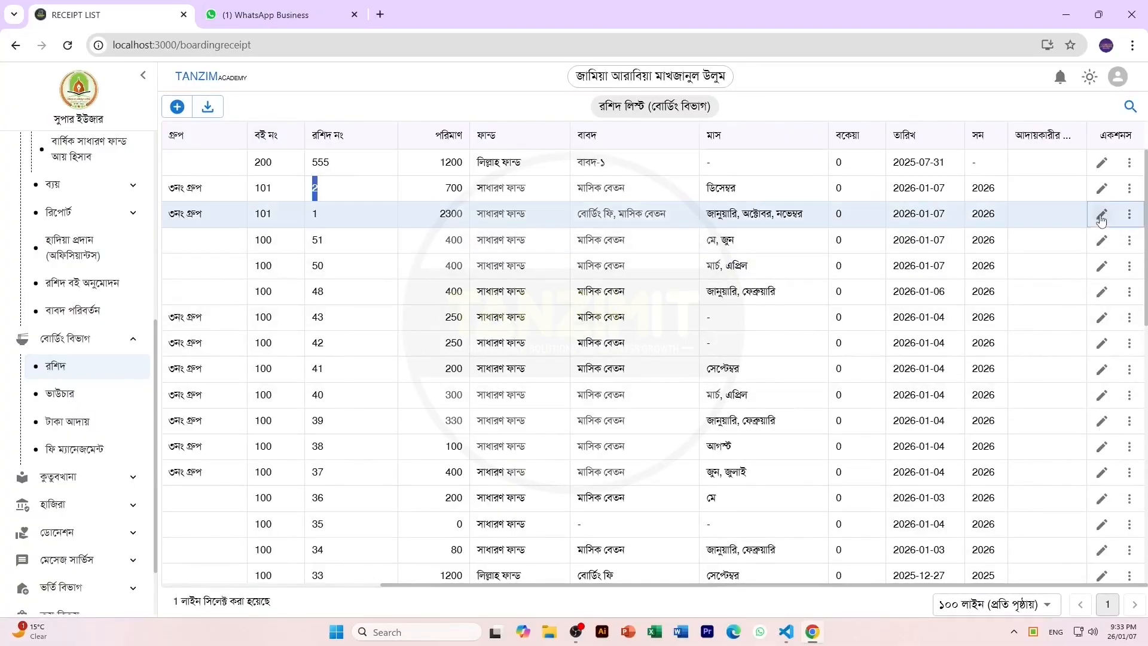
Open receipt 1 of book 101, check the মাসিক বেতন line's amount and total, and close it without changes.
{"action": "left_click", "coordinate": [1101, 215]}
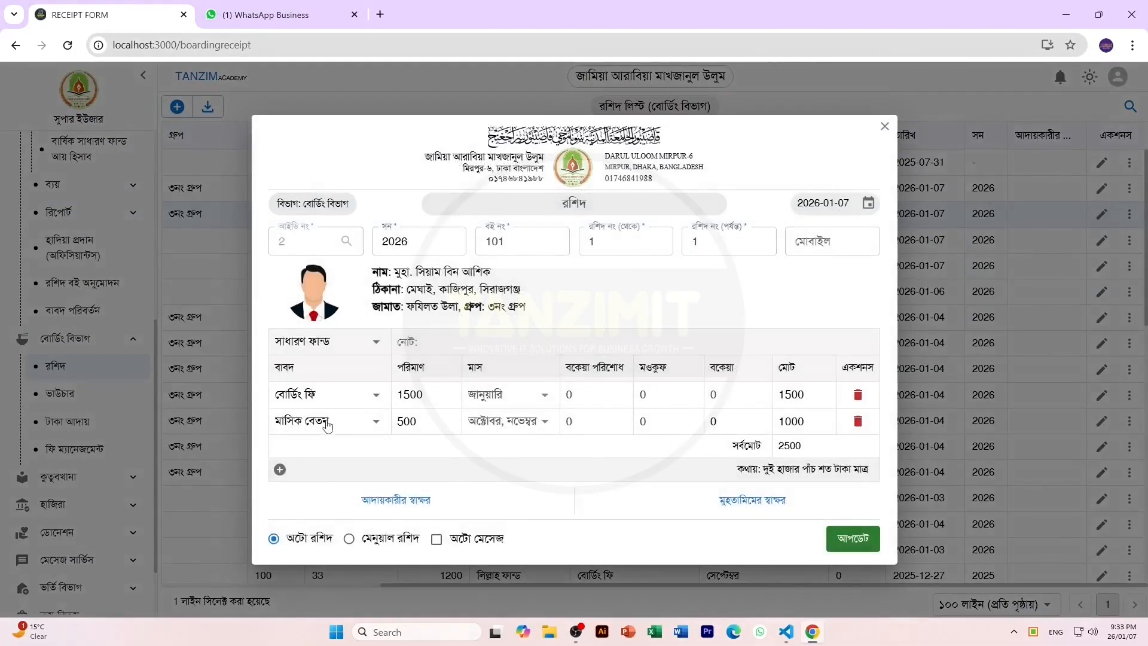
{"action": "left_click_drag", "start_coordinate": [425, 426], "coordinate": [387, 430]}
{"action": "left_click_drag", "start_coordinate": [805, 422], "coordinate": [762, 428]}
{"action": "left_click", "coordinate": [884, 126]}
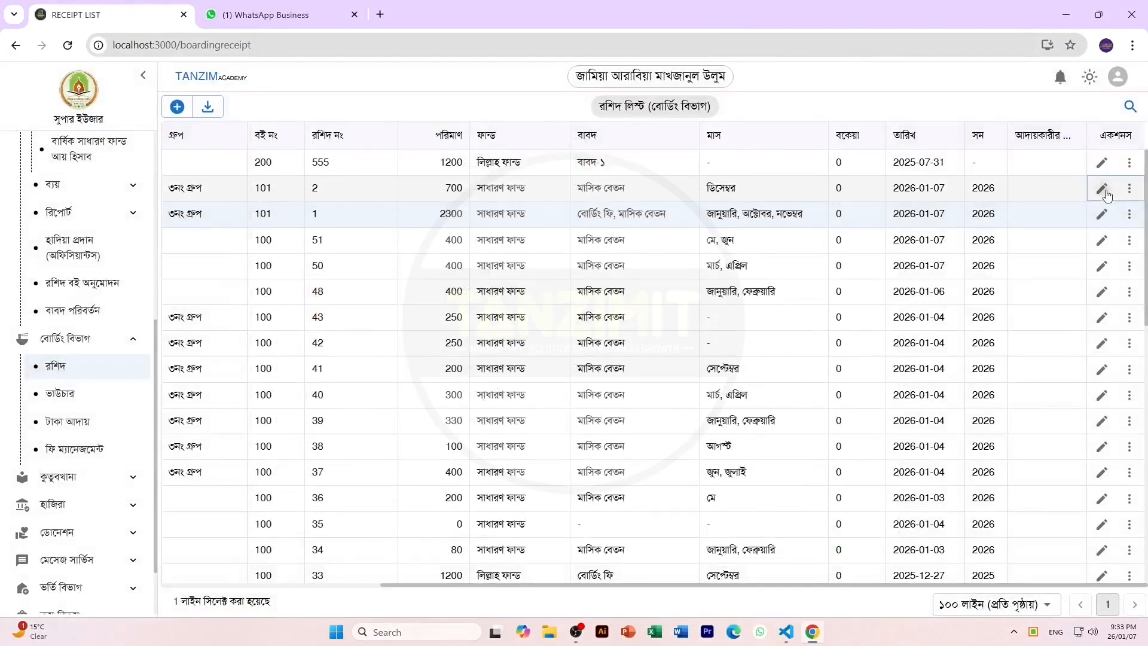
Open receipt 2 of book 101, check its মাসিক বেতন amount, and close it without changes.
{"action": "left_click", "coordinate": [1102, 188]}
{"action": "double_click", "coordinate": [406, 409]}
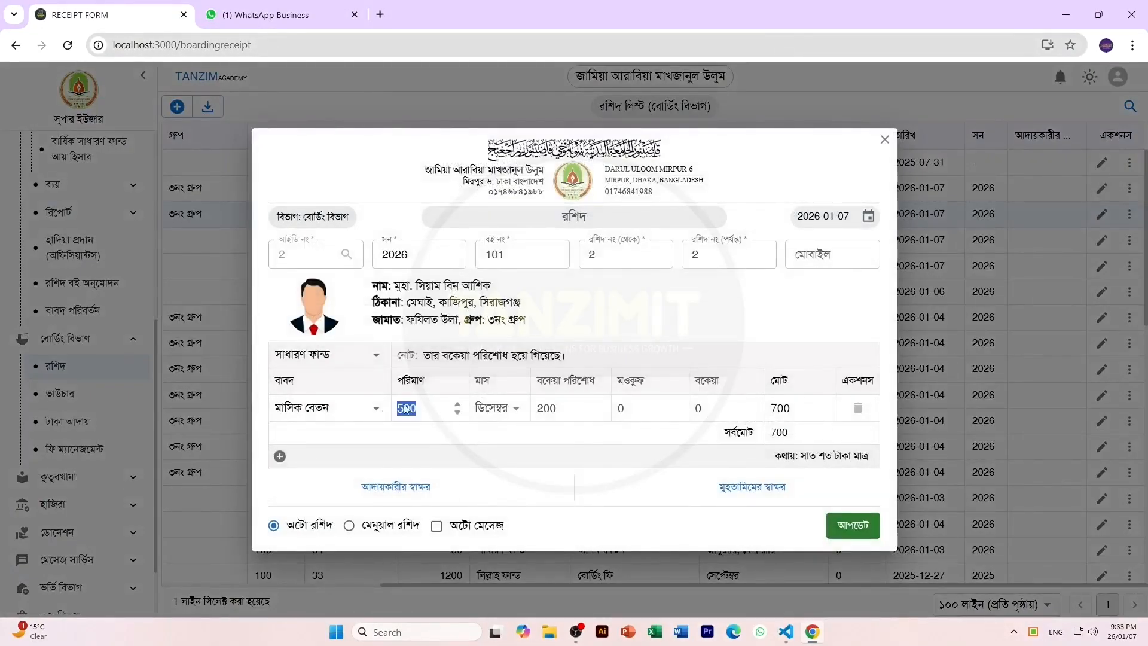
{"action": "left_click", "coordinate": [885, 139]}
Return to the monthly general fund income account and compare the মাসিক বেতন column and the row total with the receipts.
{"action": "scroll", "coordinate": [77, 367], "scroll_direction": "up", "scroll_amount": 4}
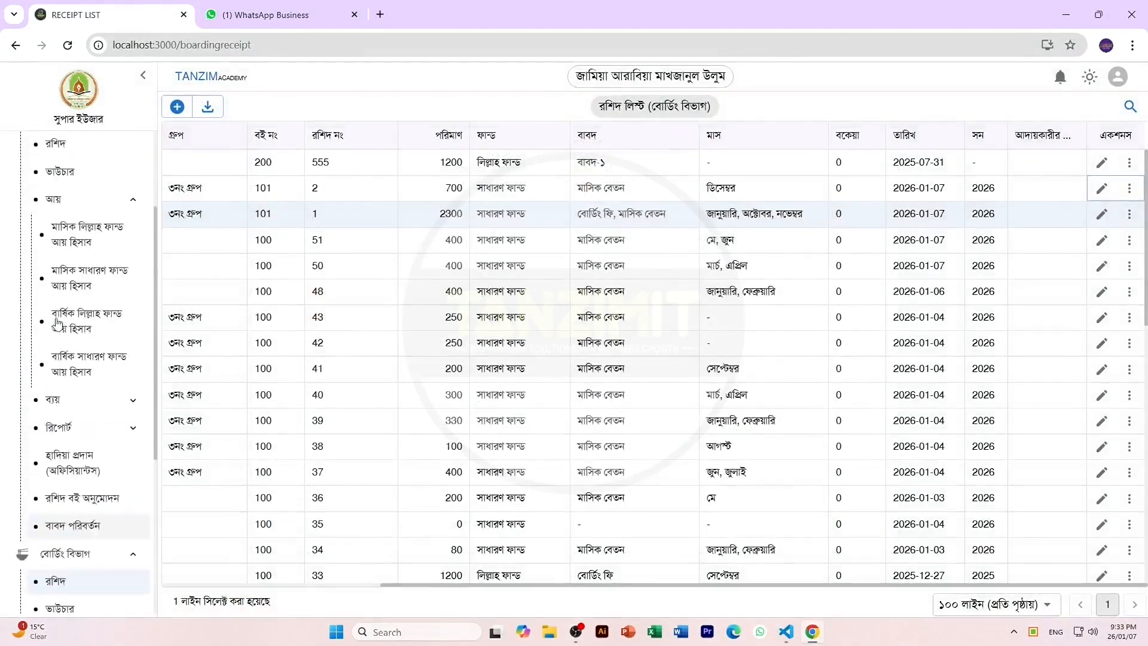
{"action": "left_click", "coordinate": [93, 290]}
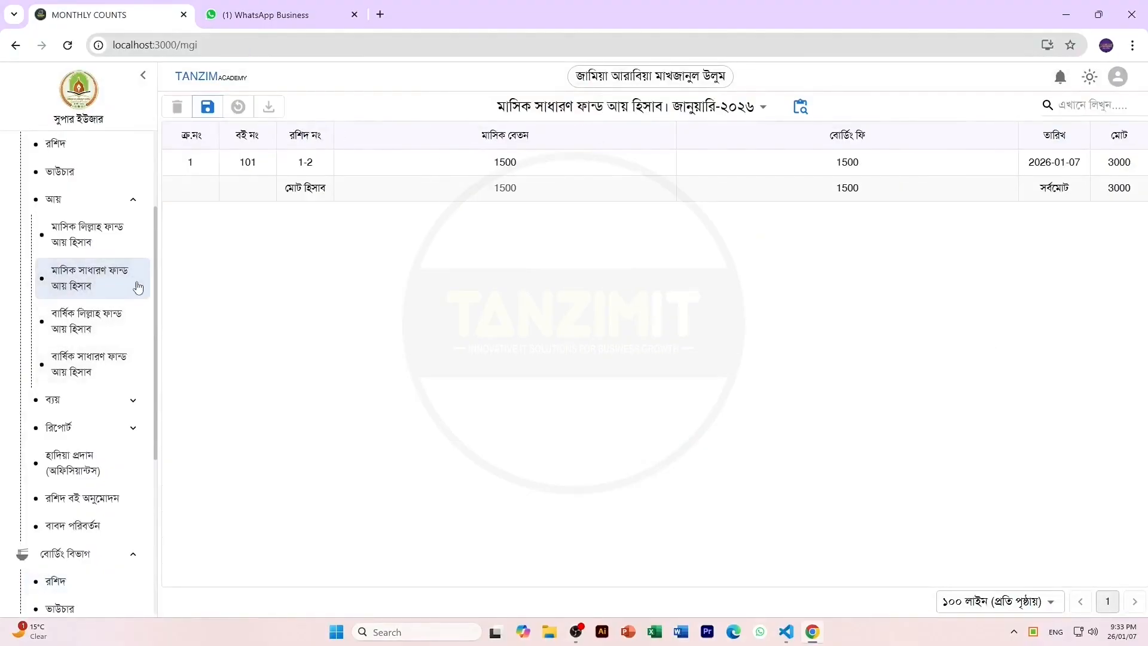
{"action": "left_click_drag", "start_coordinate": [483, 139], "coordinate": [541, 138]}
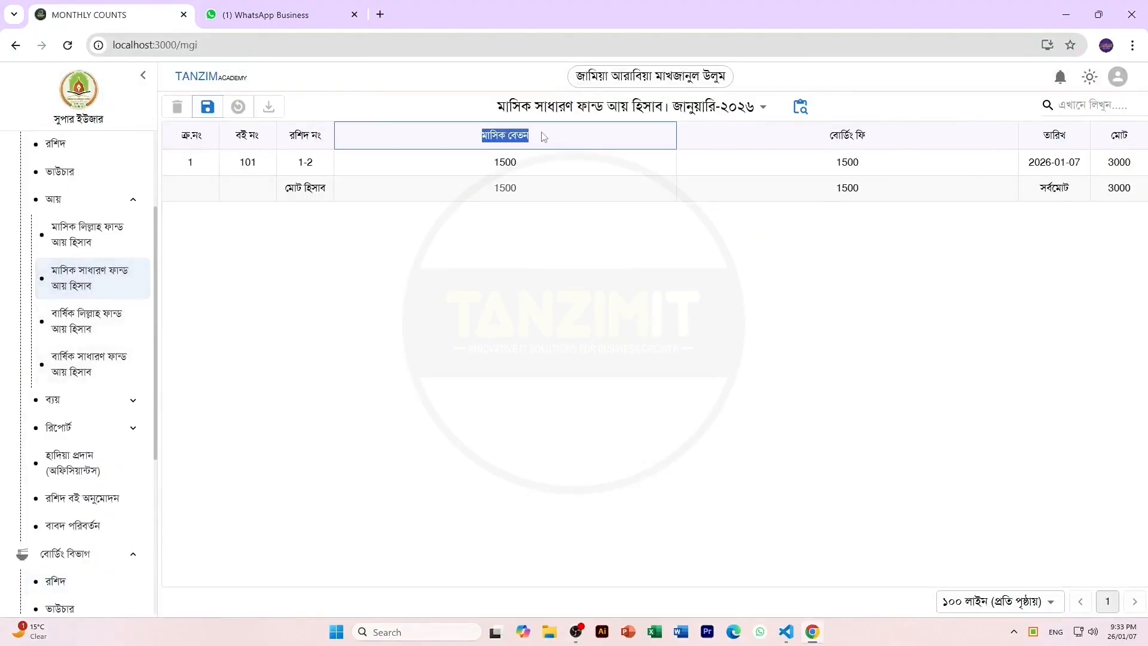
{"action": "double_click", "coordinate": [531, 167]}
{"action": "left_click", "coordinate": [531, 167]}
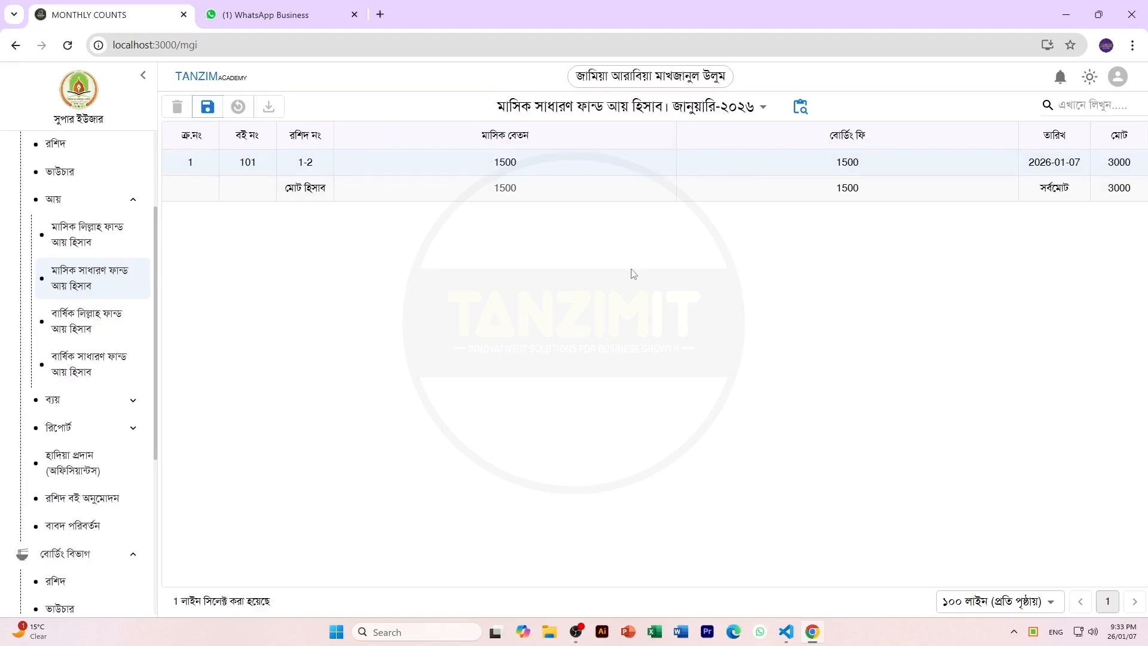
{"action": "left_click_drag", "start_coordinate": [1139, 166], "coordinate": [1103, 167]}
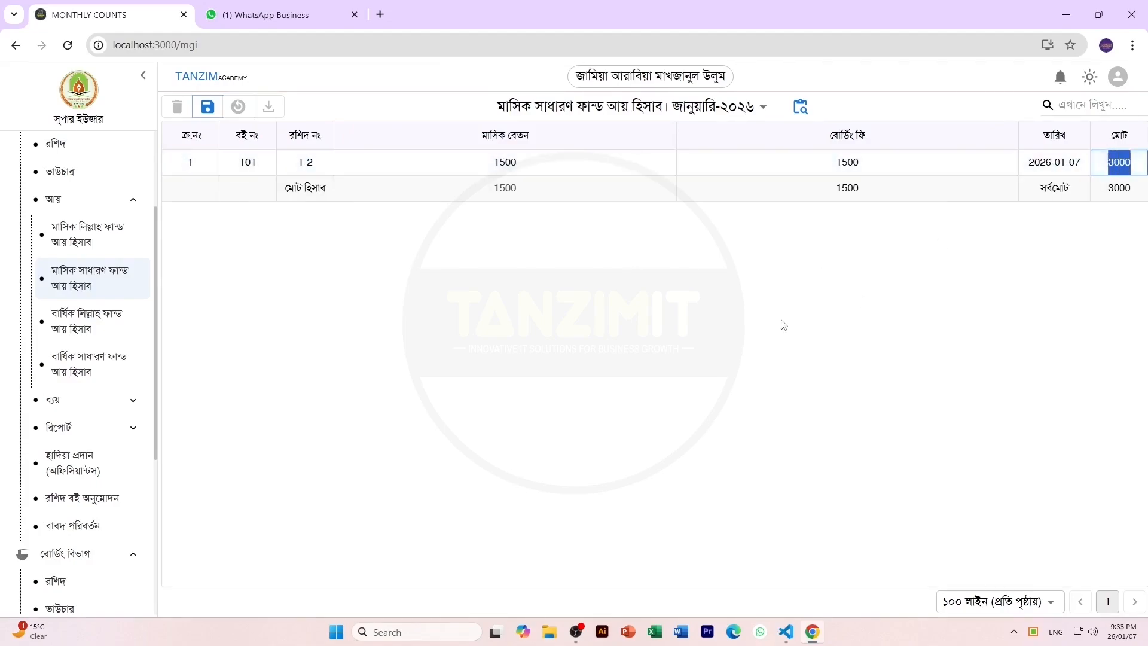
{"action": "left_click", "coordinate": [783, 326]}
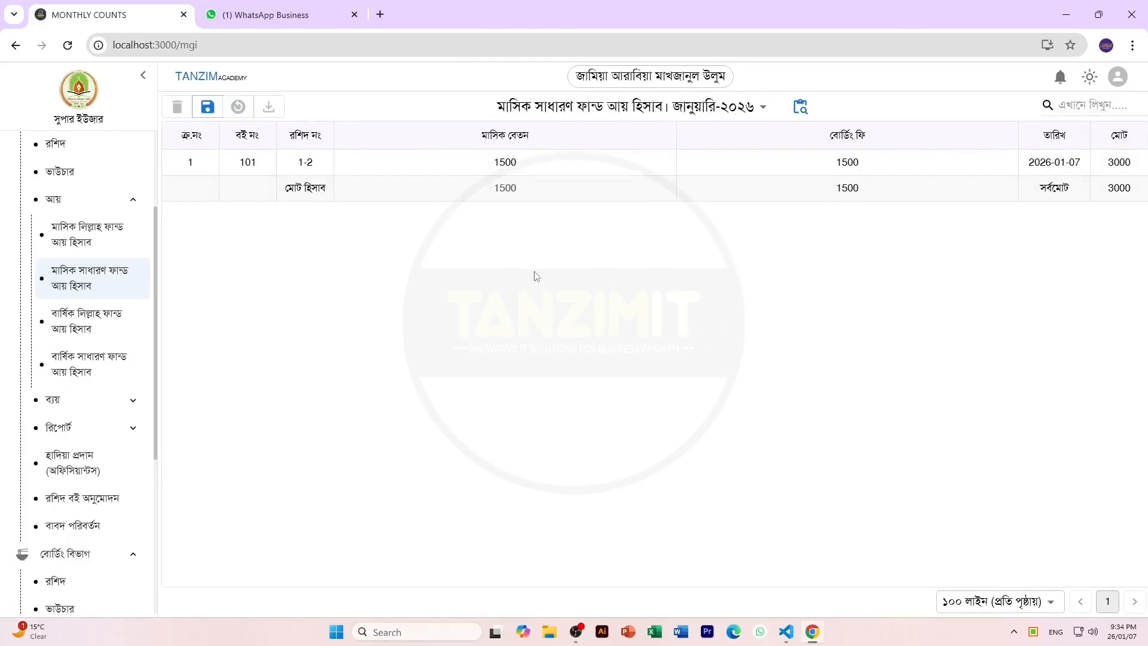
Look through the months available for the general fund income account, including ডিসেম্বর-২০২৫.
{"action": "left_click", "coordinate": [728, 110]}
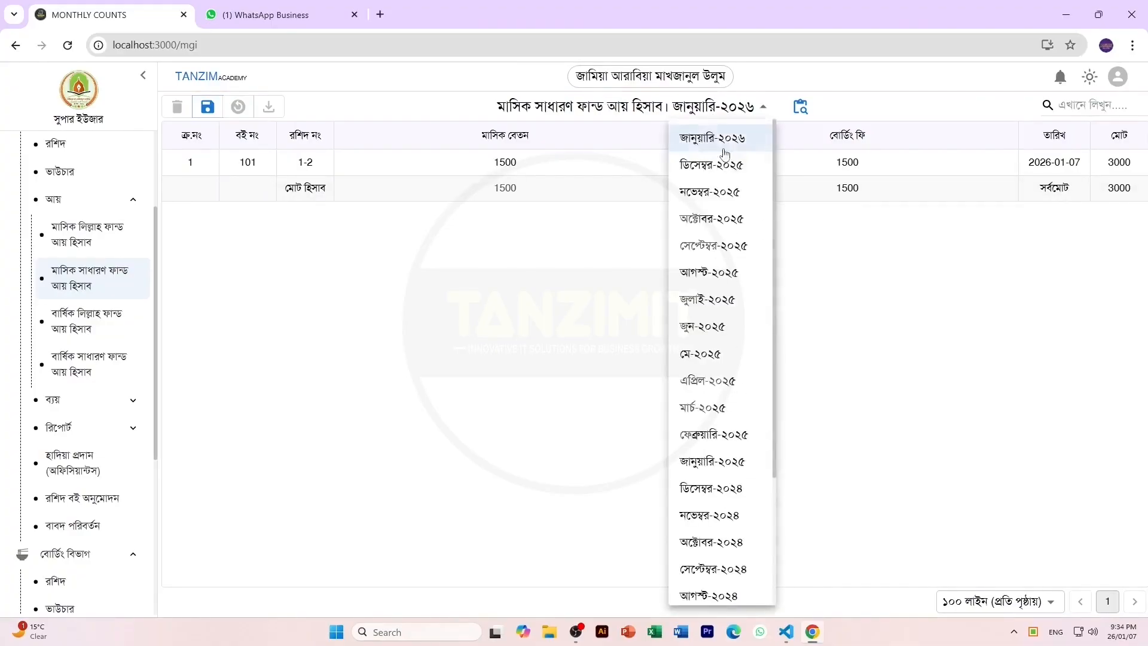
{"action": "left_click", "coordinate": [540, 308]}
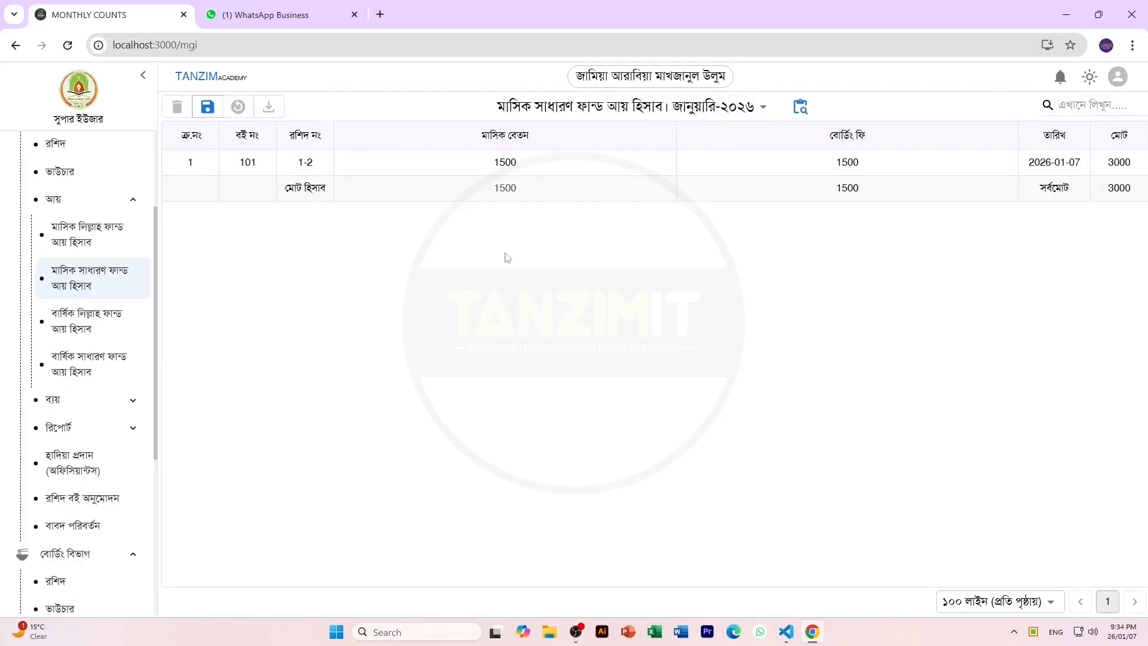
{"action": "left_click", "coordinate": [713, 111]}
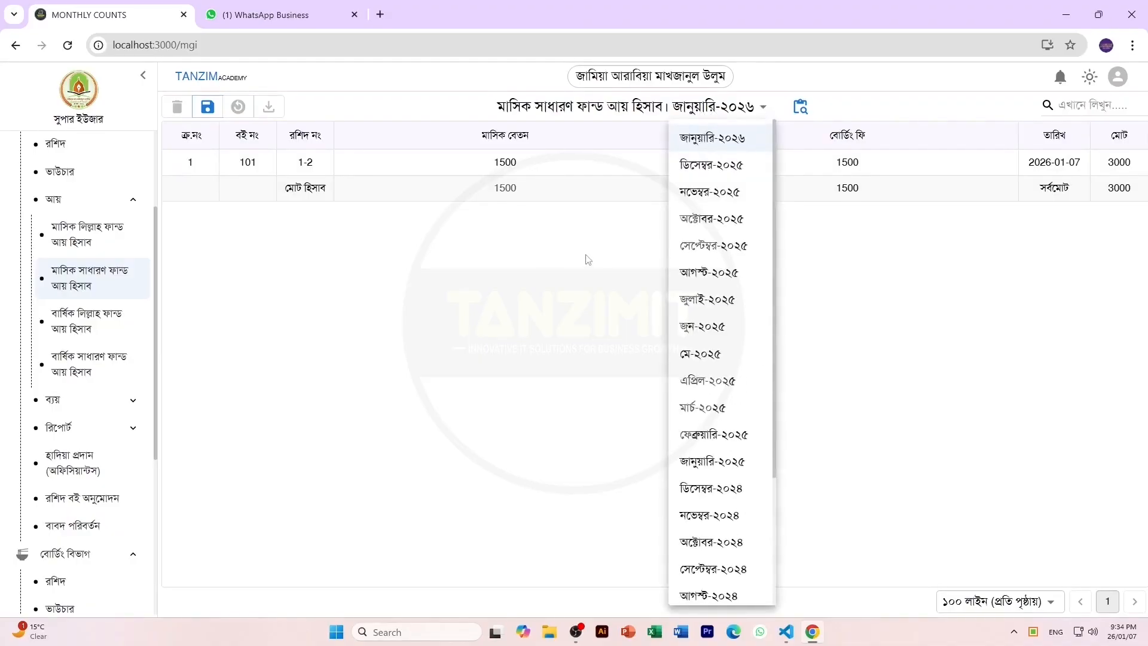
{"action": "left_click", "coordinate": [710, 112]}
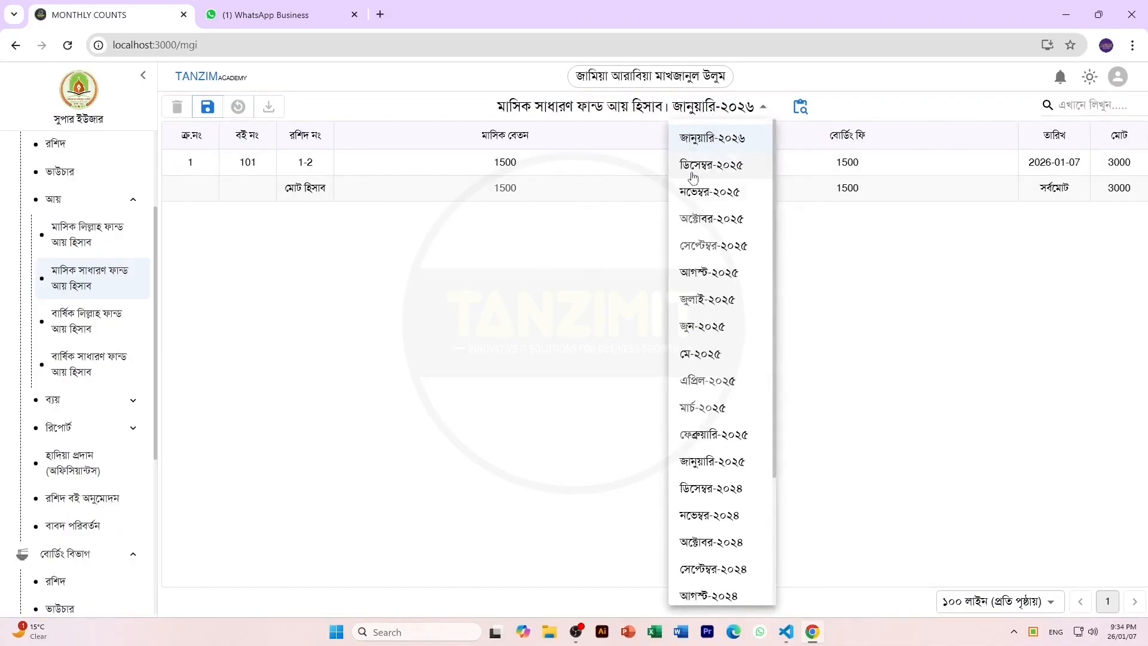
{"action": "left_click", "coordinate": [563, 269]}
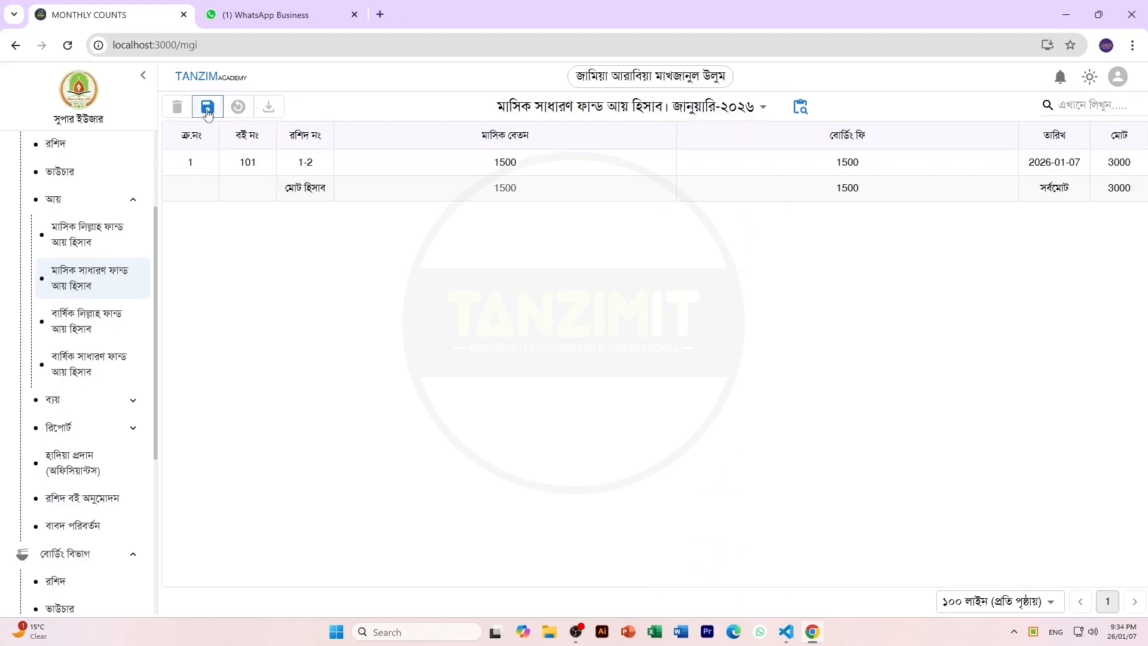
{"action": "left_click", "coordinate": [714, 113]}
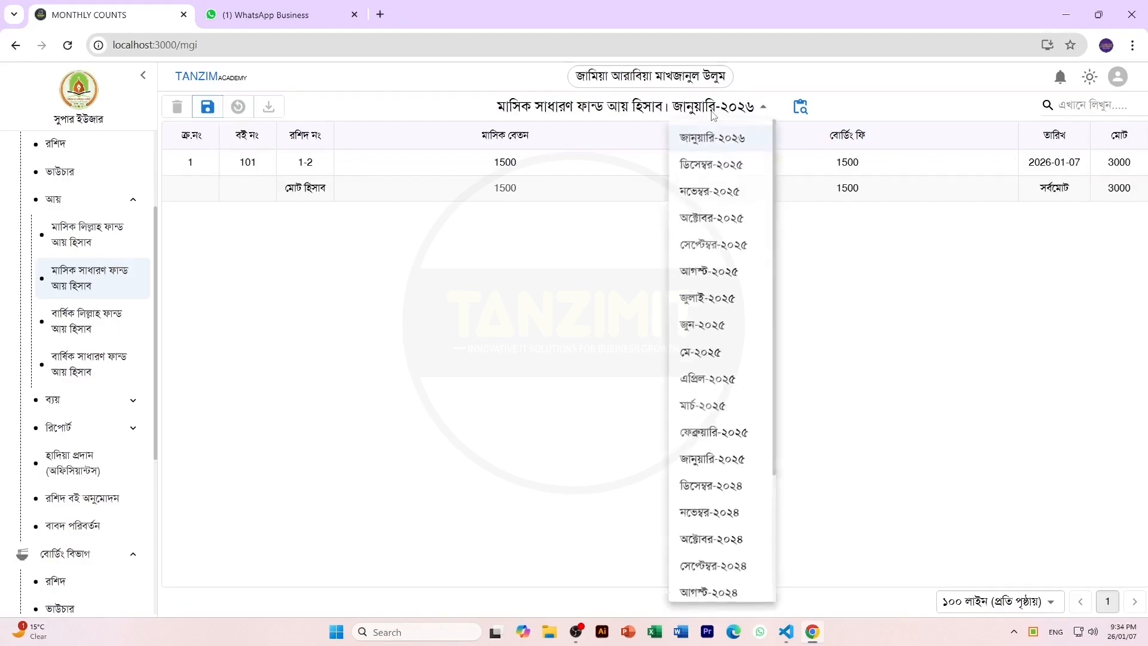
{"action": "left_click", "coordinate": [712, 166]}
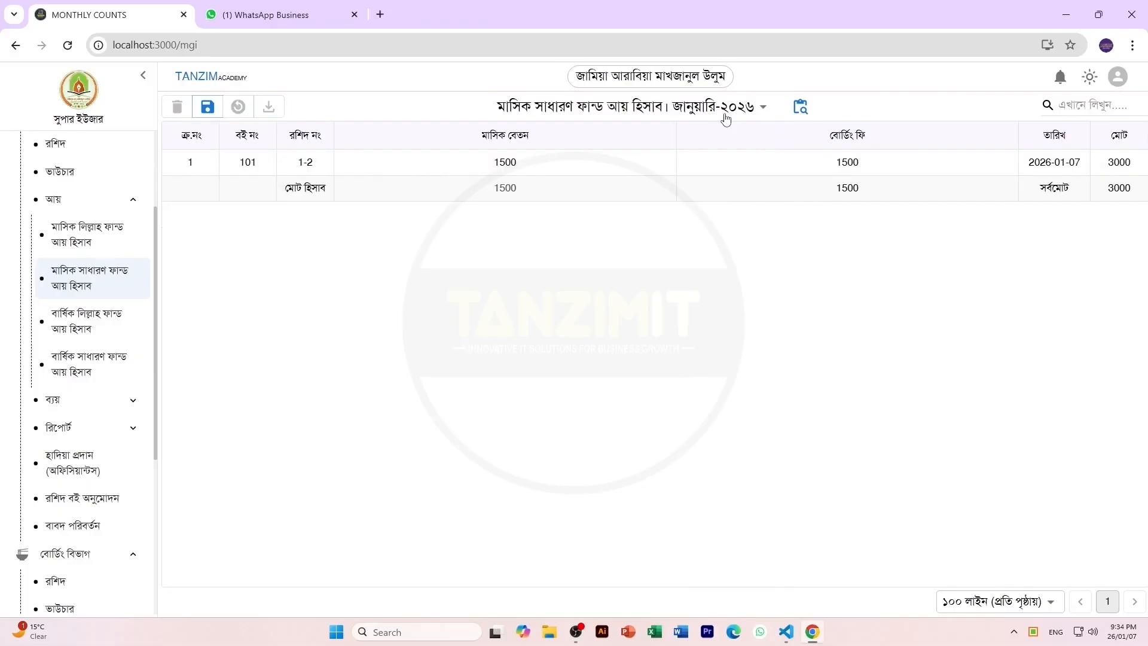
Set the general fund income account's month to নভেম্বর-২০২৫, save the account, and read the heading and notice on the page.
{"action": "left_click", "coordinate": [725, 116]}
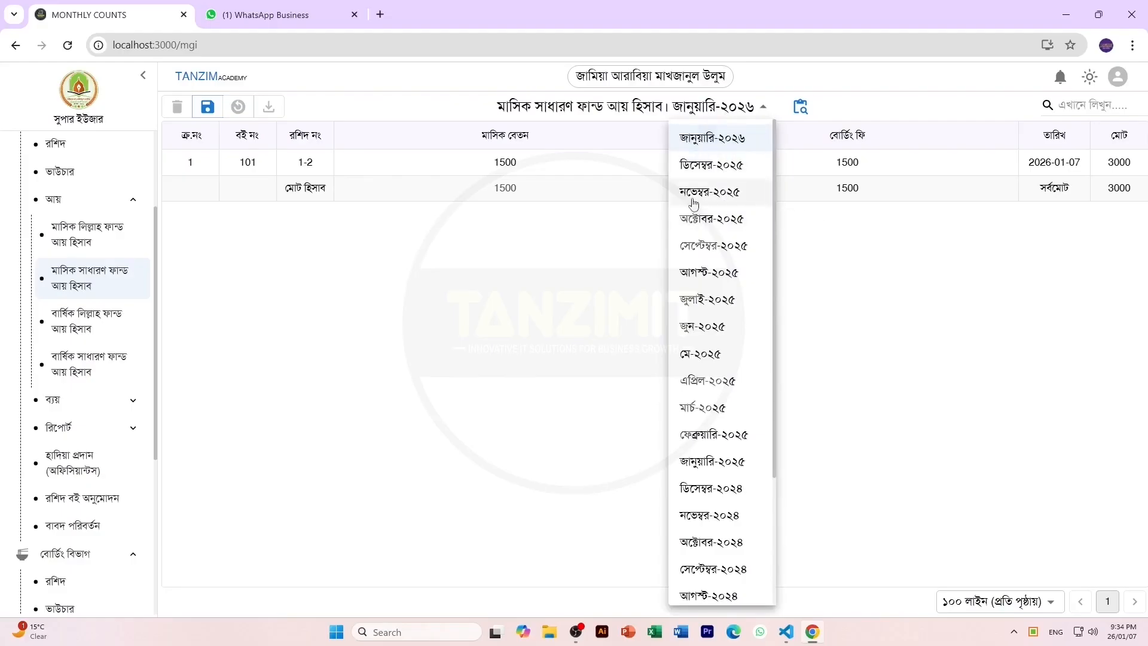
{"action": "left_click", "coordinate": [730, 204]}
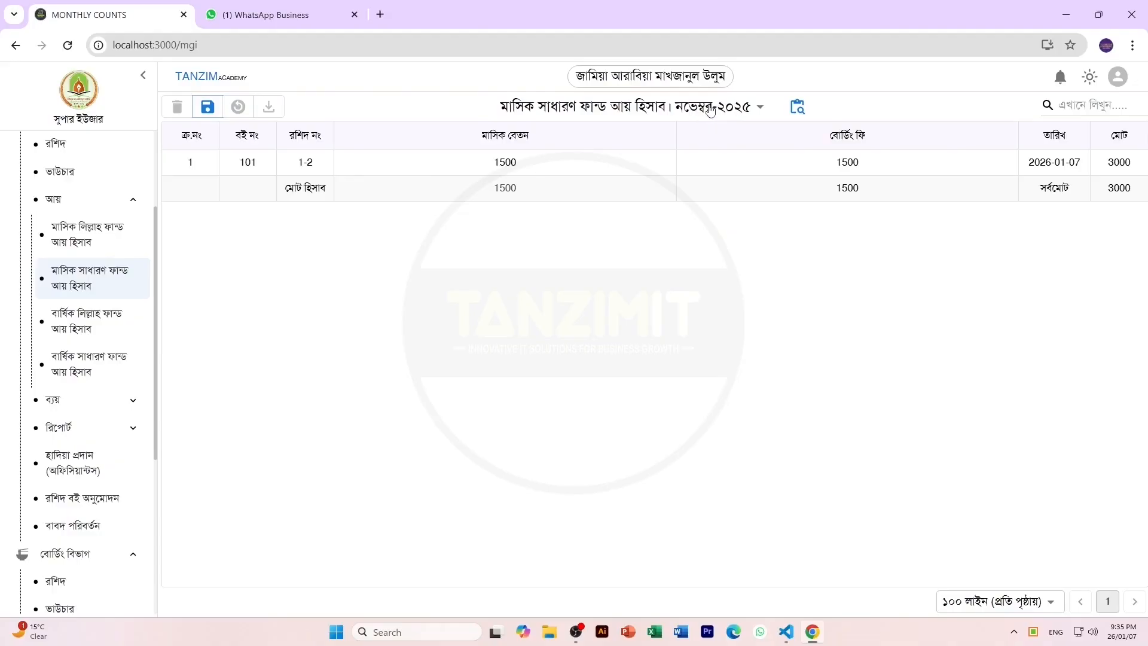
{"action": "left_click", "coordinate": [207, 108]}
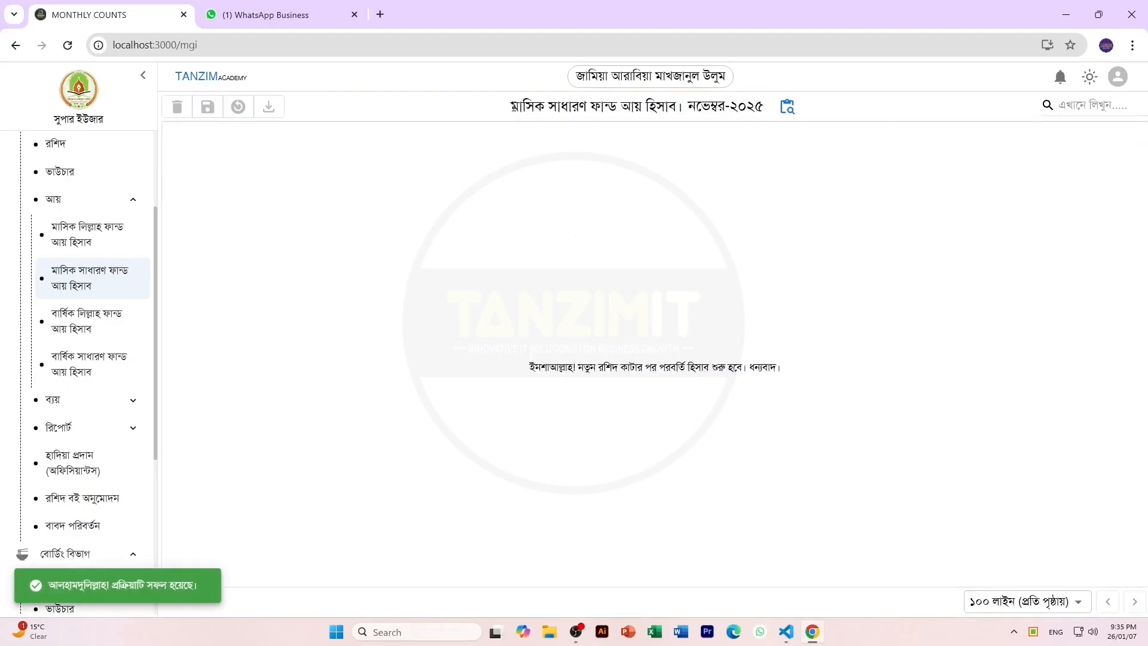
{"action": "left_click_drag", "start_coordinate": [513, 107], "coordinate": [768, 107]}
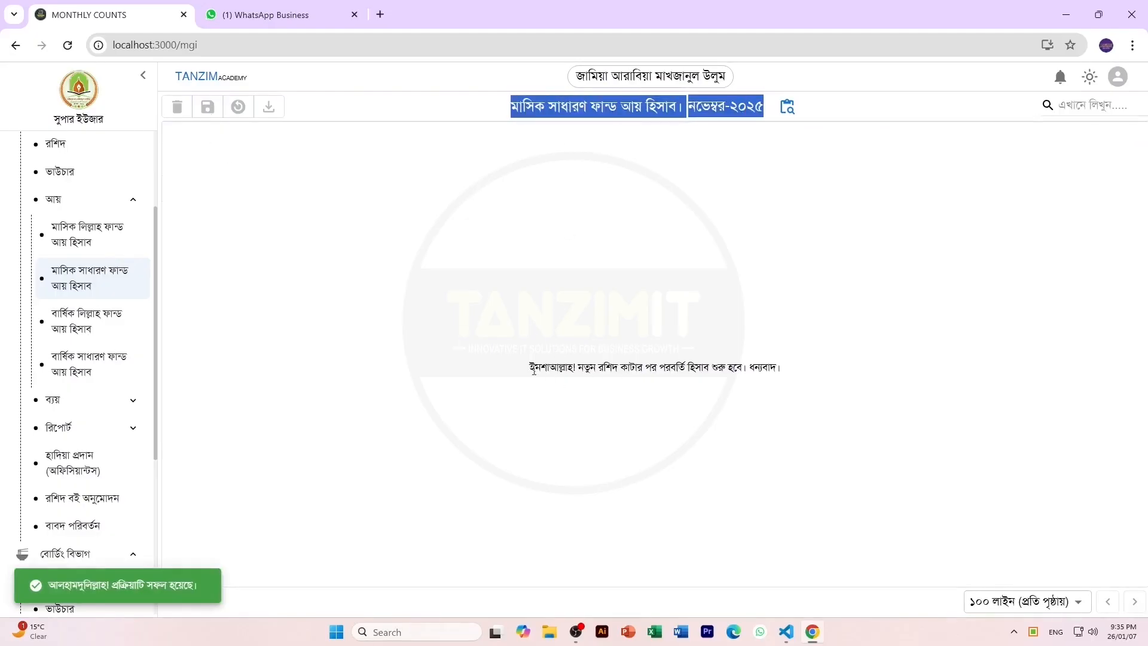
{"action": "left_click_drag", "start_coordinate": [534, 371], "coordinate": [792, 371]}
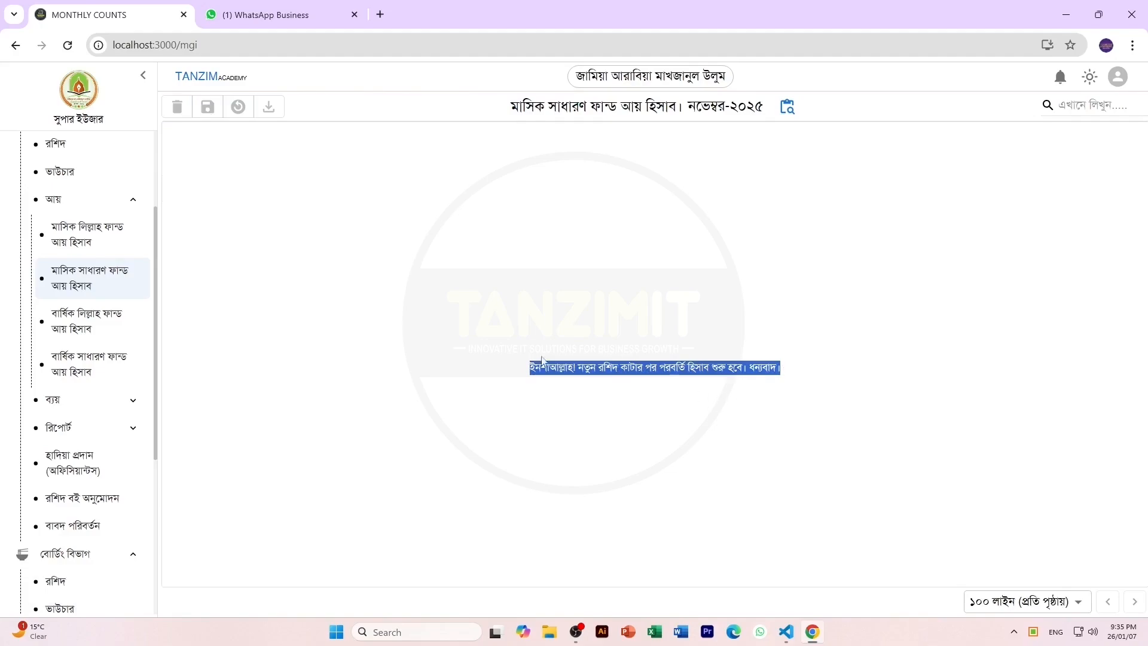
{"action": "left_click", "coordinate": [606, 398]}
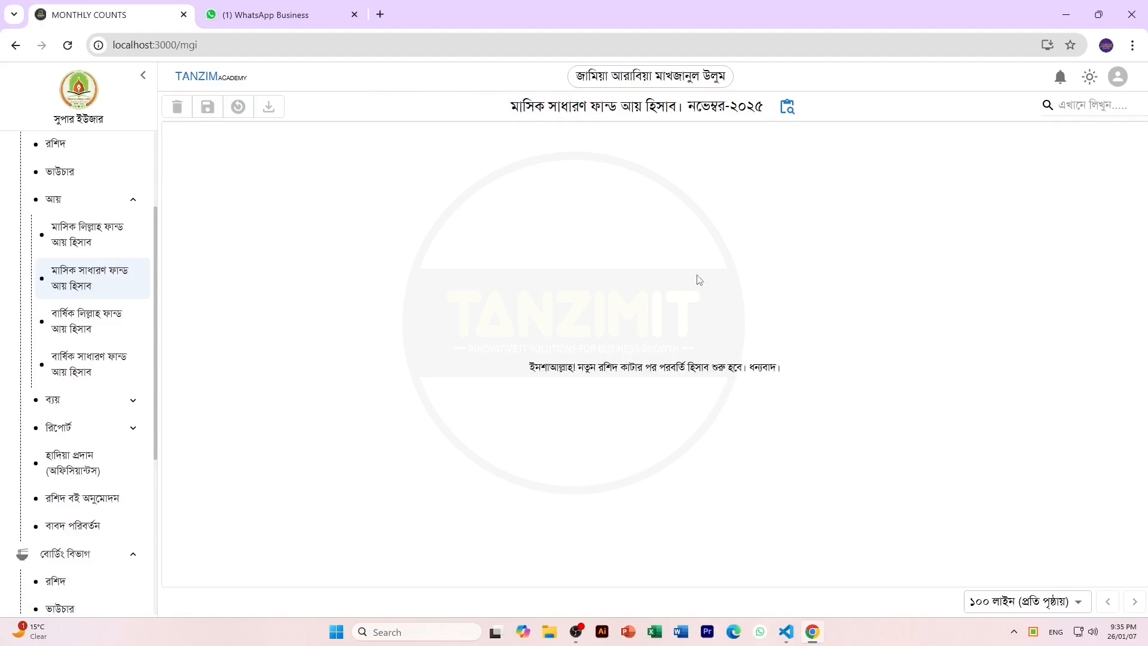
Open the monthly general fund expense account and check the মেহমানদারি and গাড়ি ভাড়া amounts and the grand total.
{"action": "left_click", "coordinate": [88, 199]}
{"action": "left_click", "coordinate": [77, 227]}
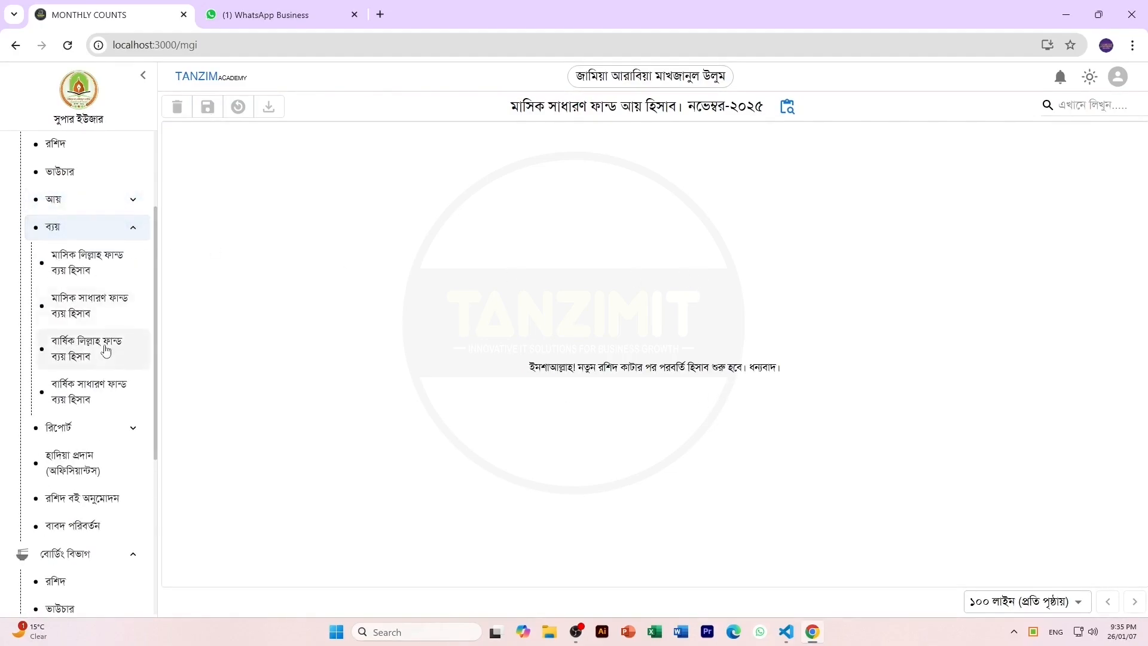
{"action": "left_click", "coordinate": [87, 318]}
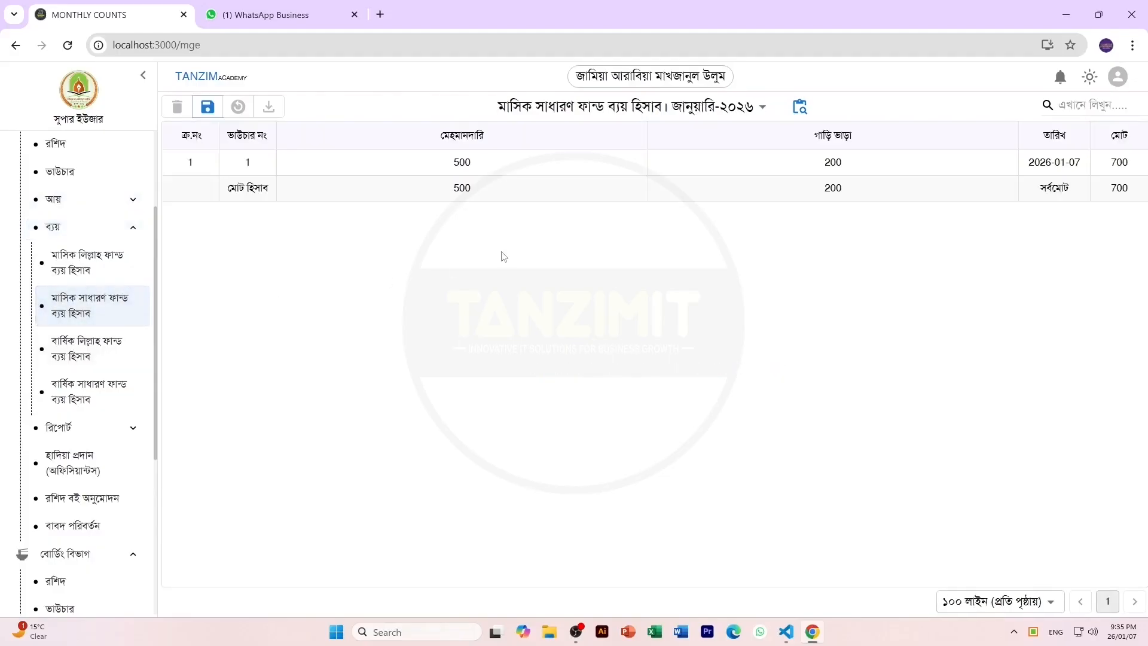
{"action": "left_click_drag", "start_coordinate": [432, 138], "coordinate": [510, 132]}
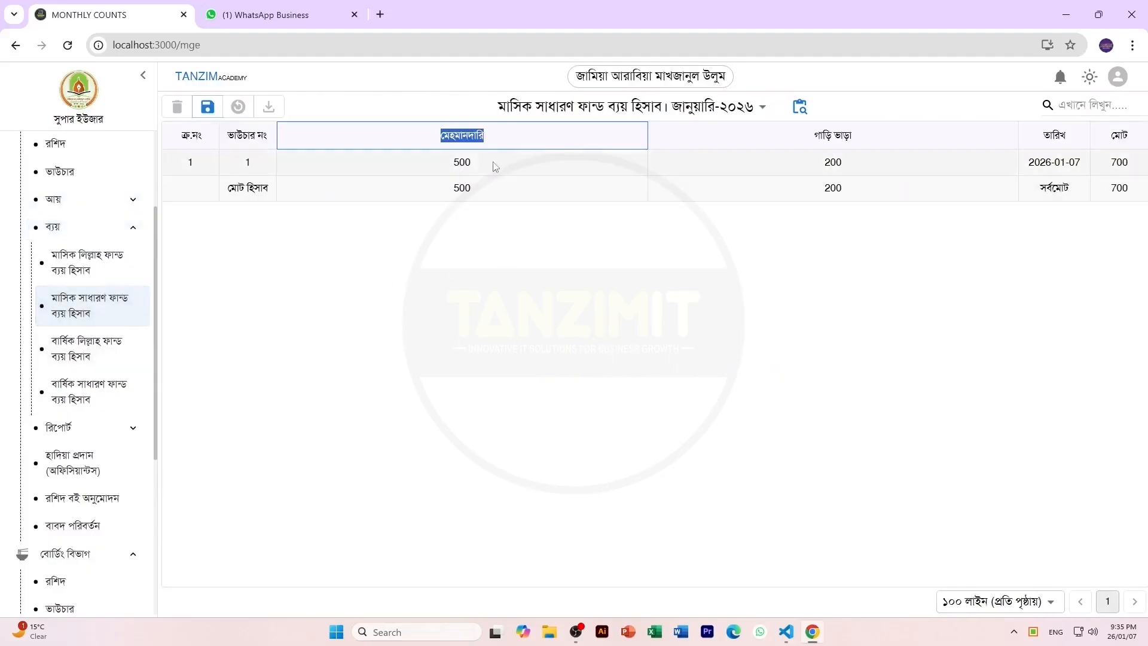
{"action": "left_click_drag", "start_coordinate": [448, 162], "coordinate": [514, 163]}
{"action": "left_click_drag", "start_coordinate": [807, 139], "coordinate": [869, 141]}
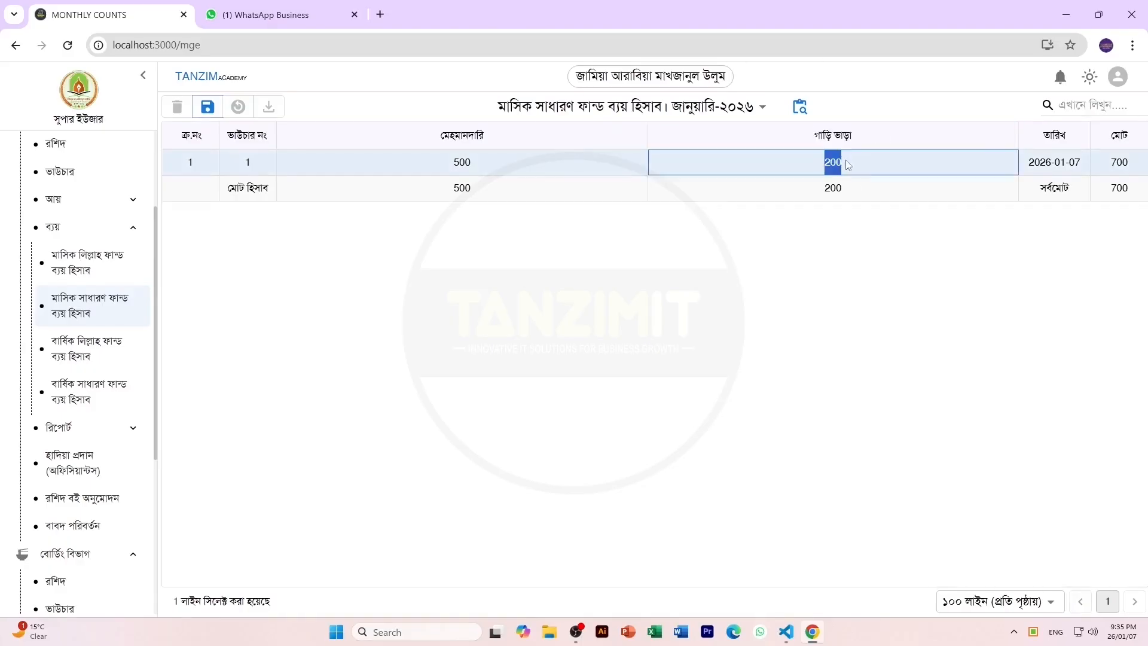
{"action": "left_click", "coordinate": [950, 247]}
{"action": "left_click", "coordinate": [1134, 192]}
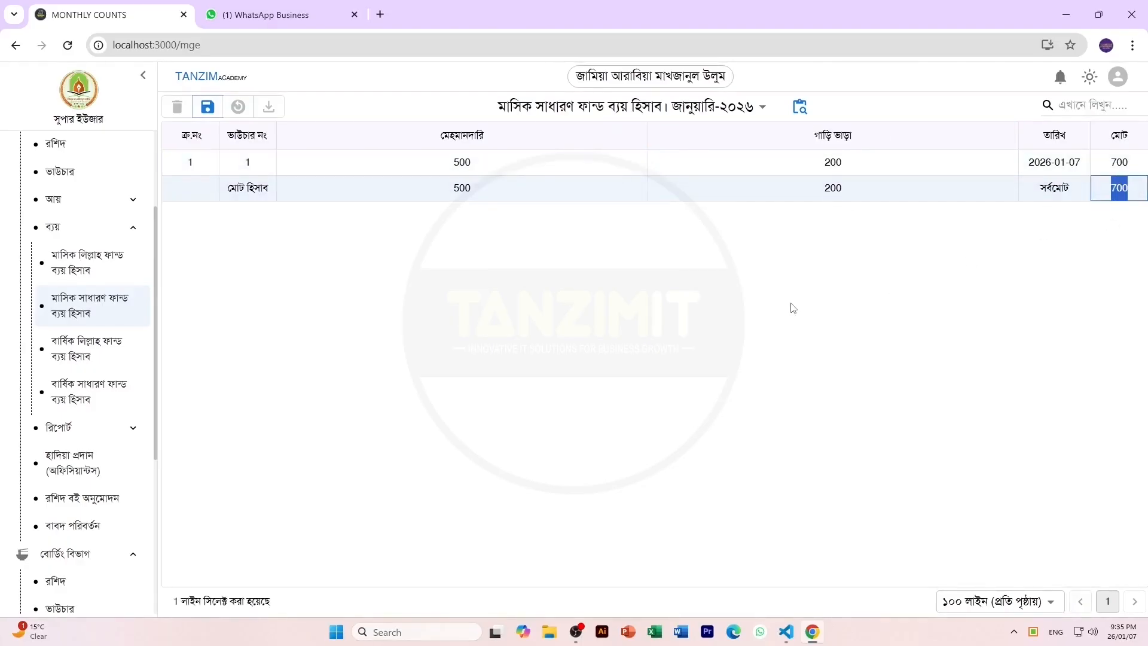
Set the general fund expense account's month to নভেম্বর-২০২৫, save the account, and read the notice on the page.
{"action": "left_click", "coordinate": [717, 115]}
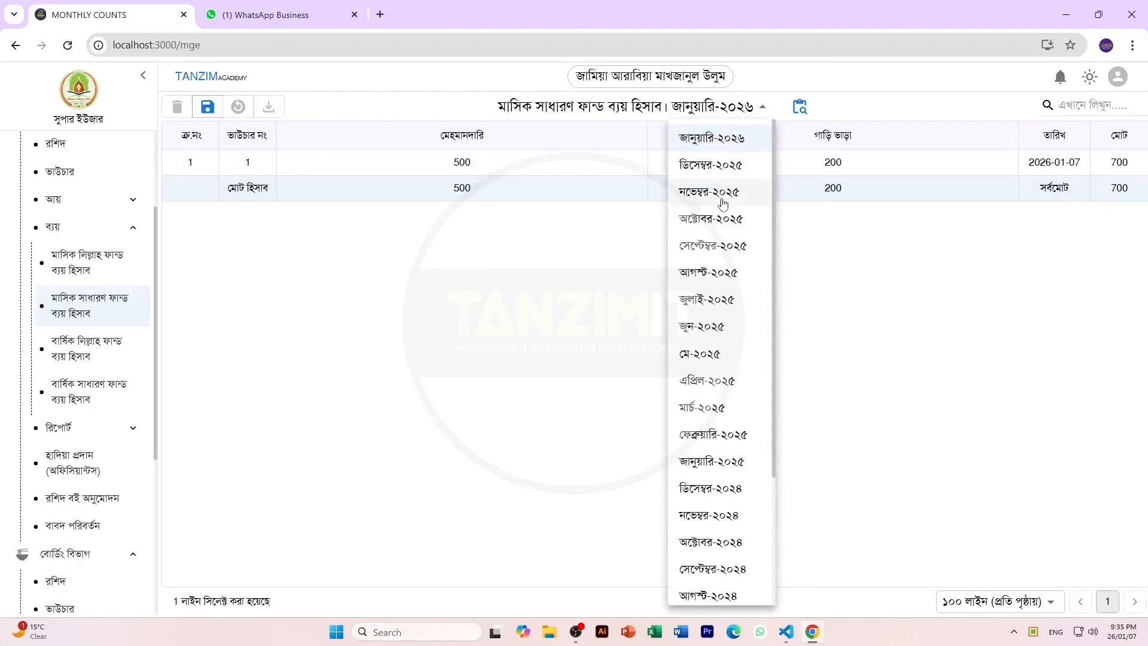
{"action": "left_click", "coordinate": [723, 194]}
{"action": "left_click", "coordinate": [207, 109]}
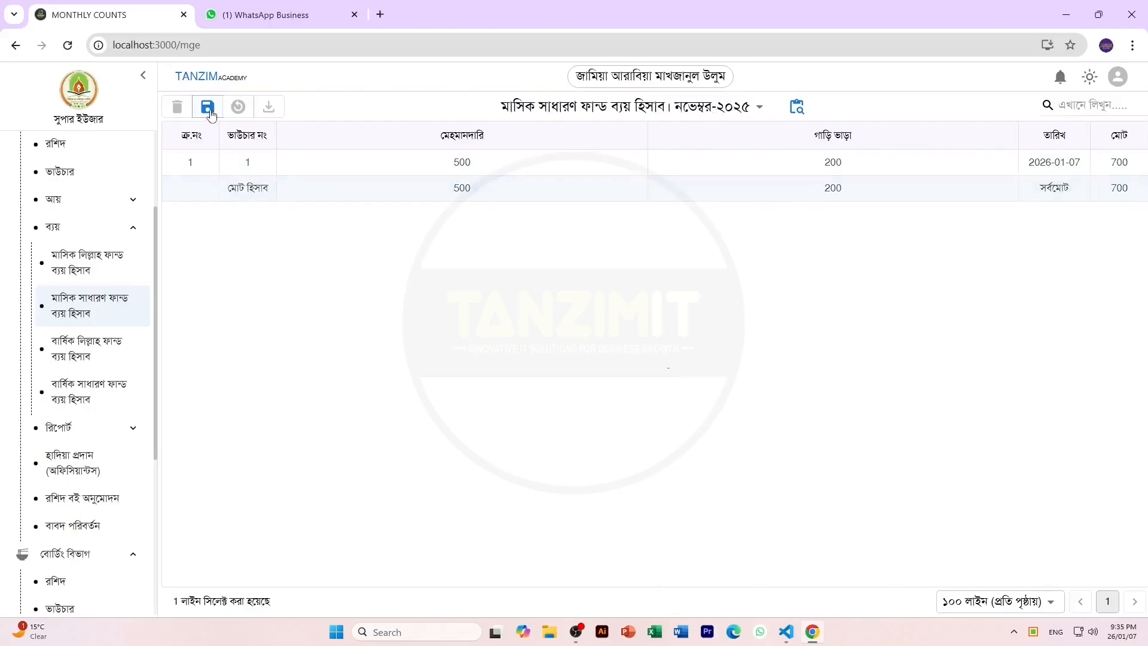
{"action": "left_click_drag", "start_coordinate": [515, 376], "coordinate": [799, 367]}
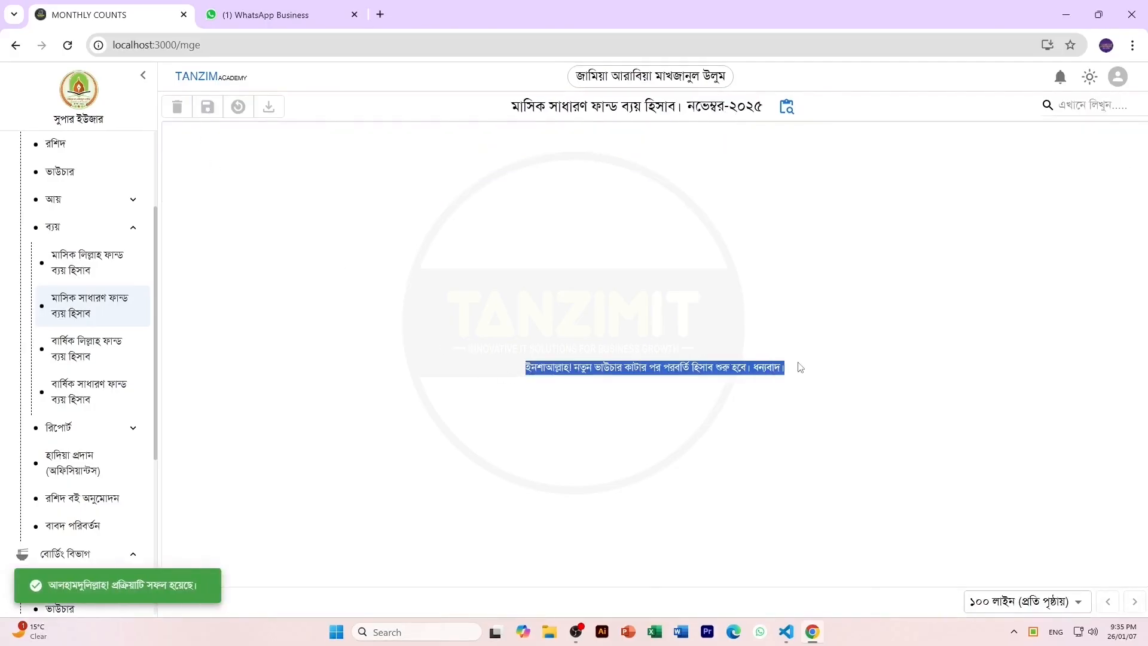
{"action": "left_click", "coordinate": [611, 417]}
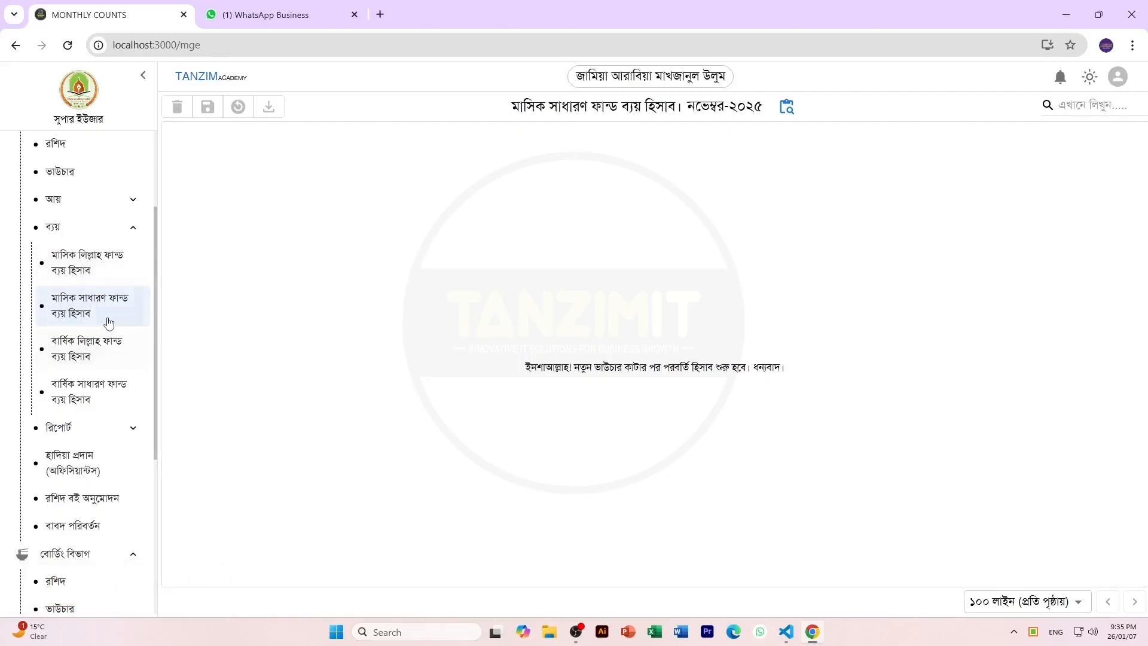
Open the monthly general fund income-expense report and set its month to নভেম্বর-২০২৫.
{"action": "left_click", "coordinate": [94, 235]}
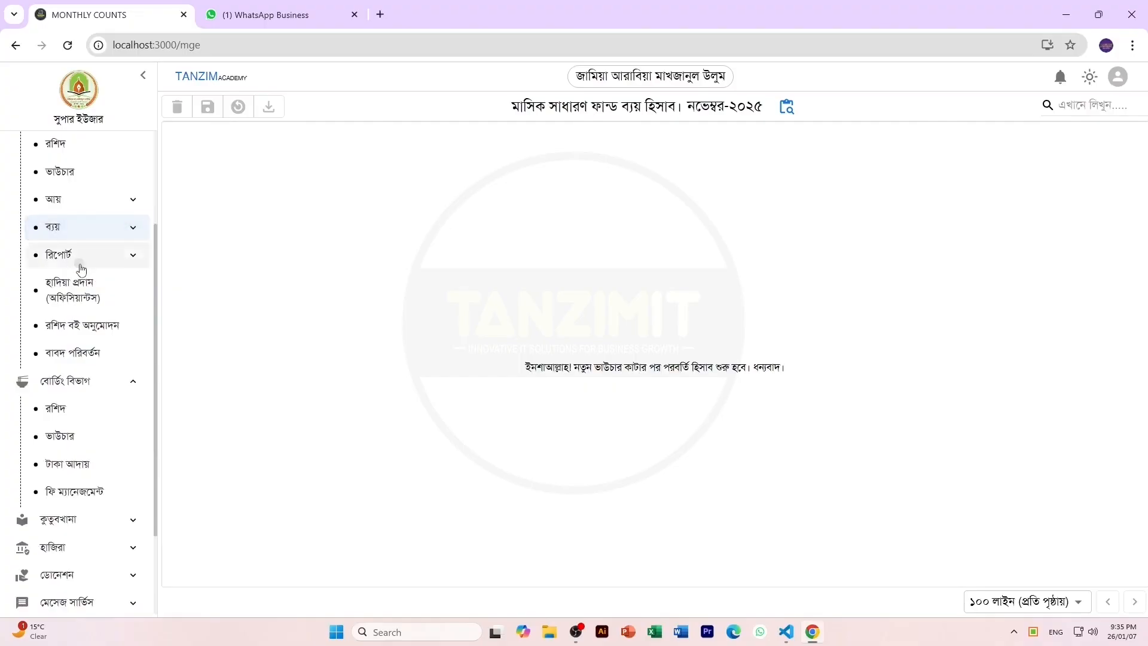
{"action": "left_click", "coordinate": [78, 258]}
{"action": "left_click", "coordinate": [108, 348]}
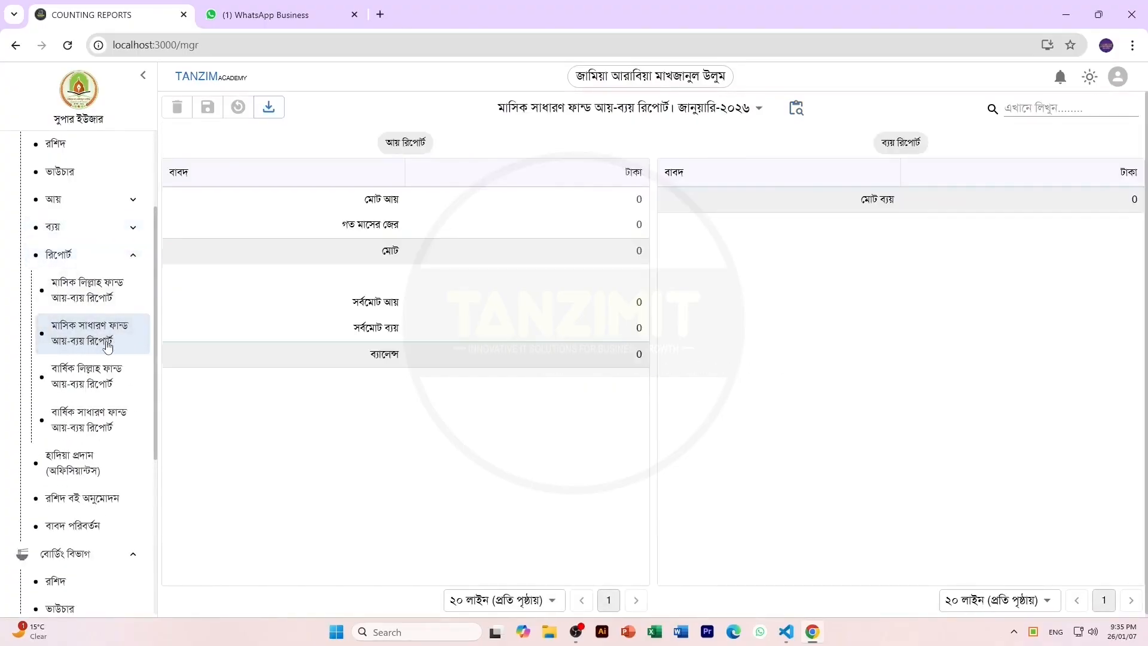
{"action": "left_click", "coordinate": [742, 113]}
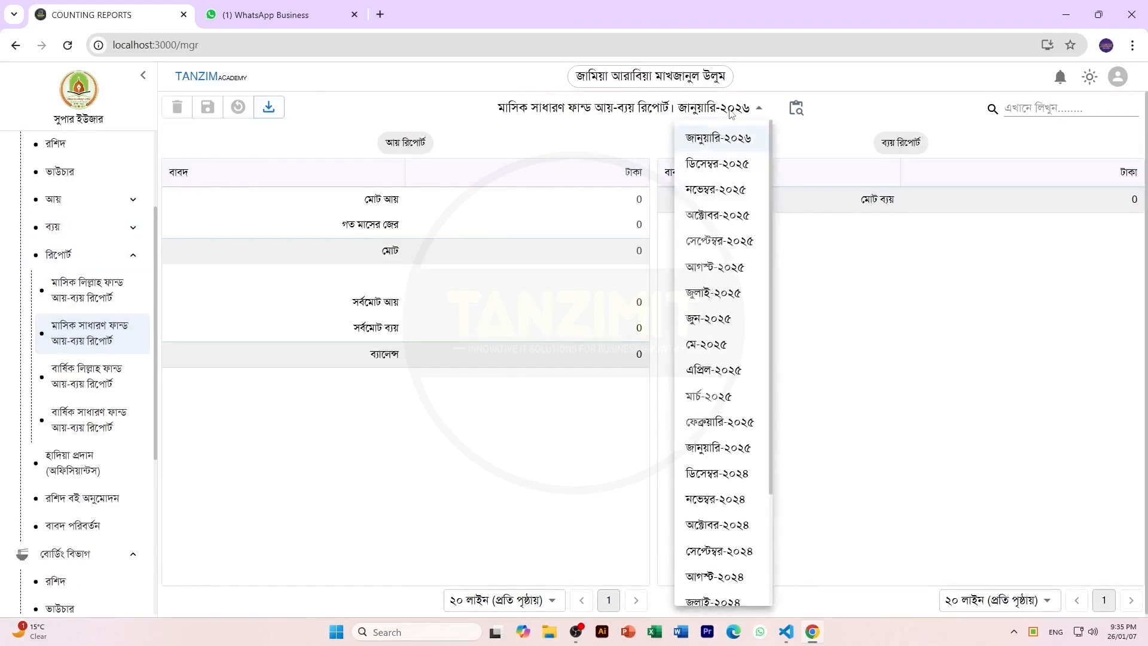
{"action": "left_click", "coordinate": [727, 198]}
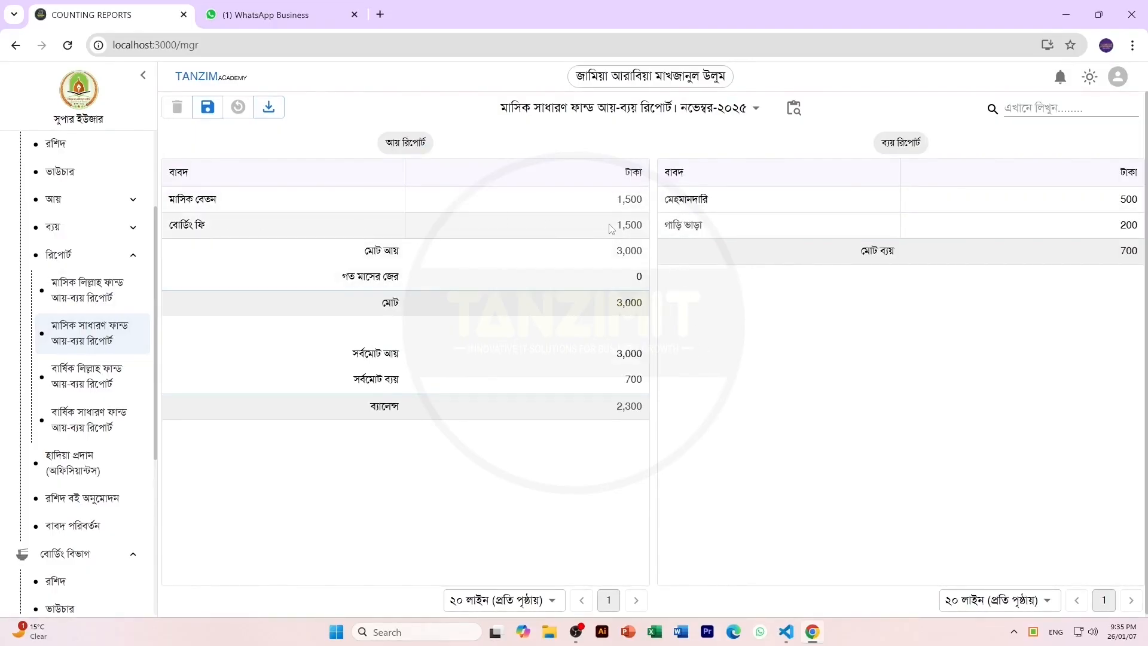
Check the income and expense totals of the নভেম্বর-২০২৫ general fund report and save the report.
{"action": "left_click_drag", "start_coordinate": [384, 144], "coordinate": [423, 145]}
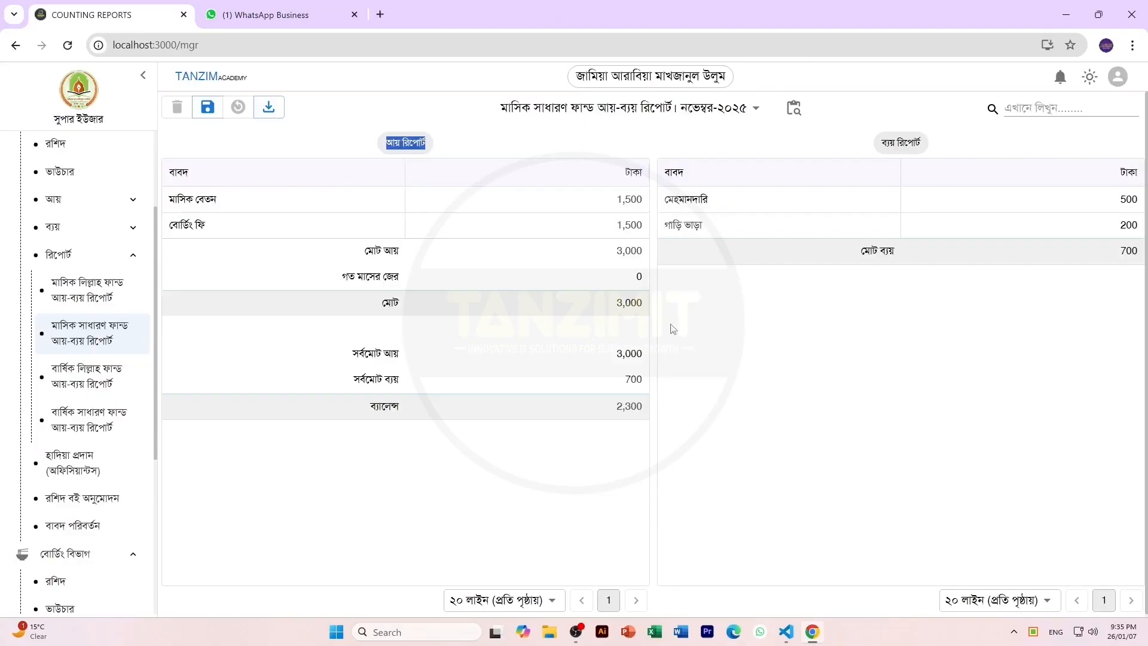
{"action": "left_click_drag", "start_coordinate": [613, 308], "coordinate": [658, 306]}
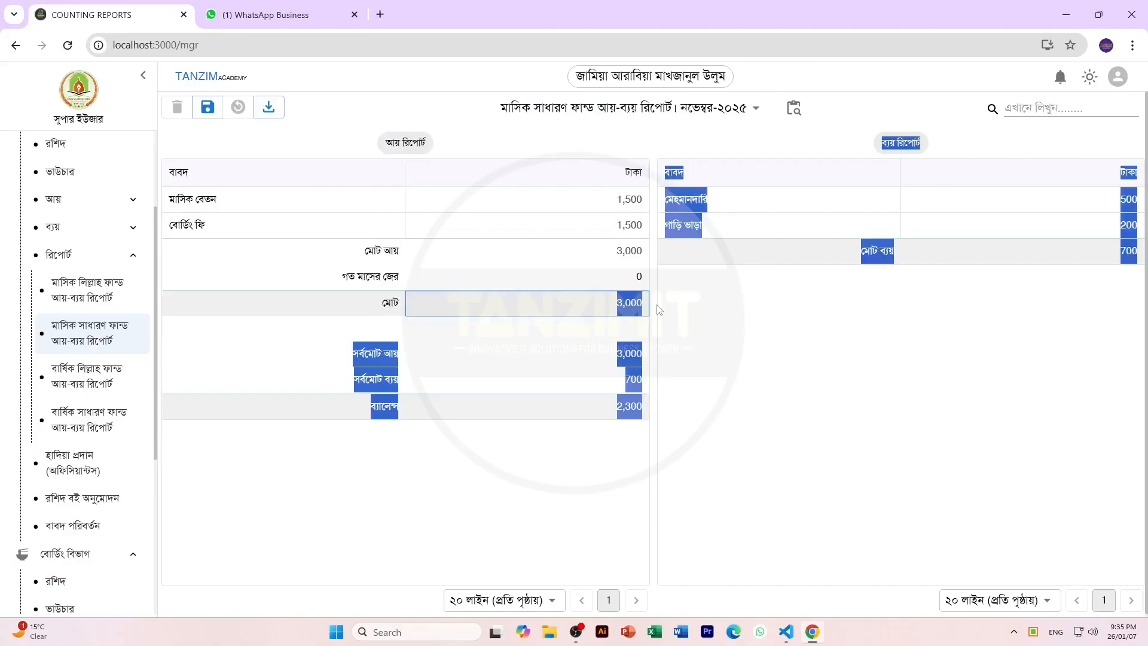
{"action": "left_click", "coordinate": [650, 356]}
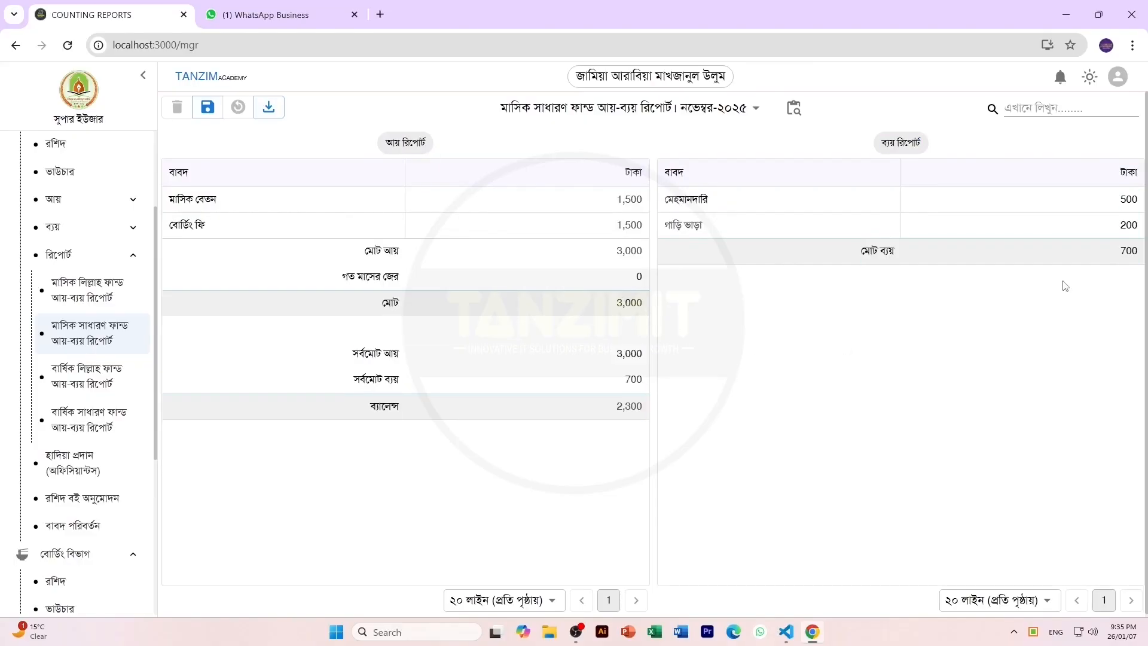
{"action": "left_click", "coordinate": [1121, 253]}
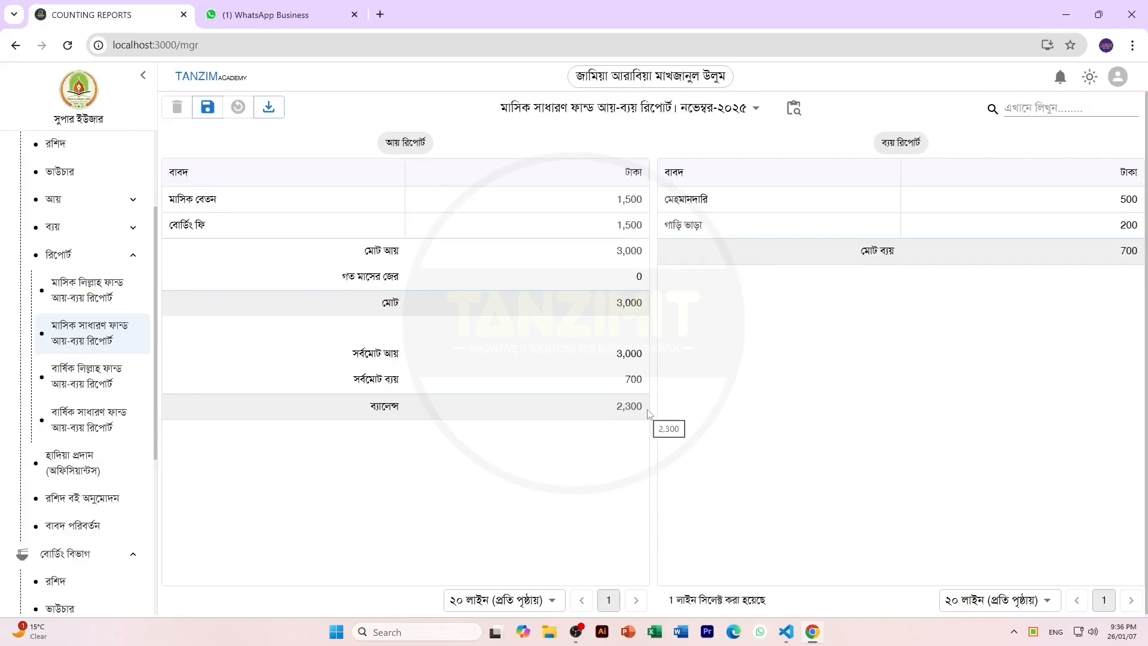
{"action": "left_click", "coordinate": [208, 107]}
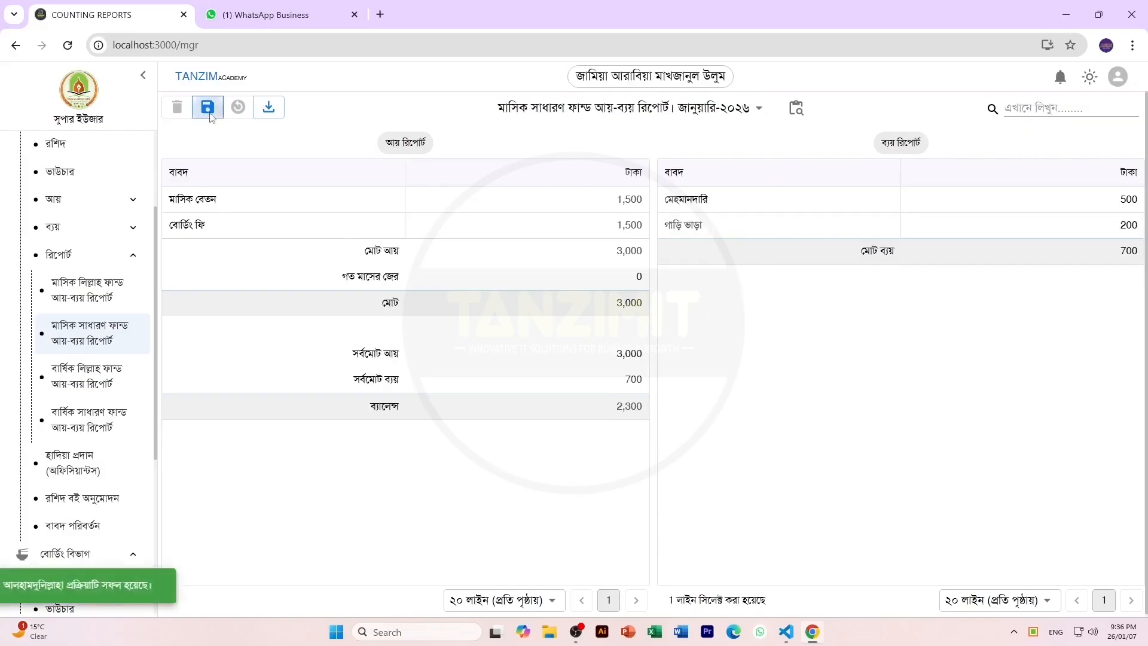
Open the saved নভেম্বর-২০২৫ general fund report, preview its printed page, and close the preview without saving a PDF.
{"action": "left_click", "coordinate": [795, 109]}
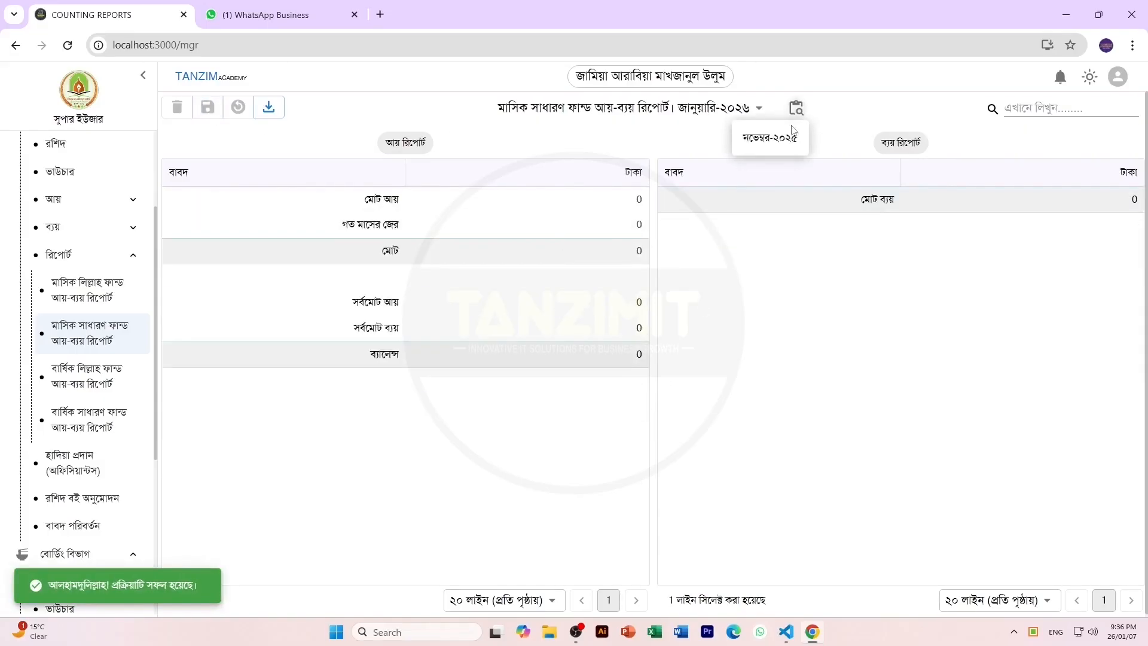
{"action": "left_click", "coordinate": [761, 136]}
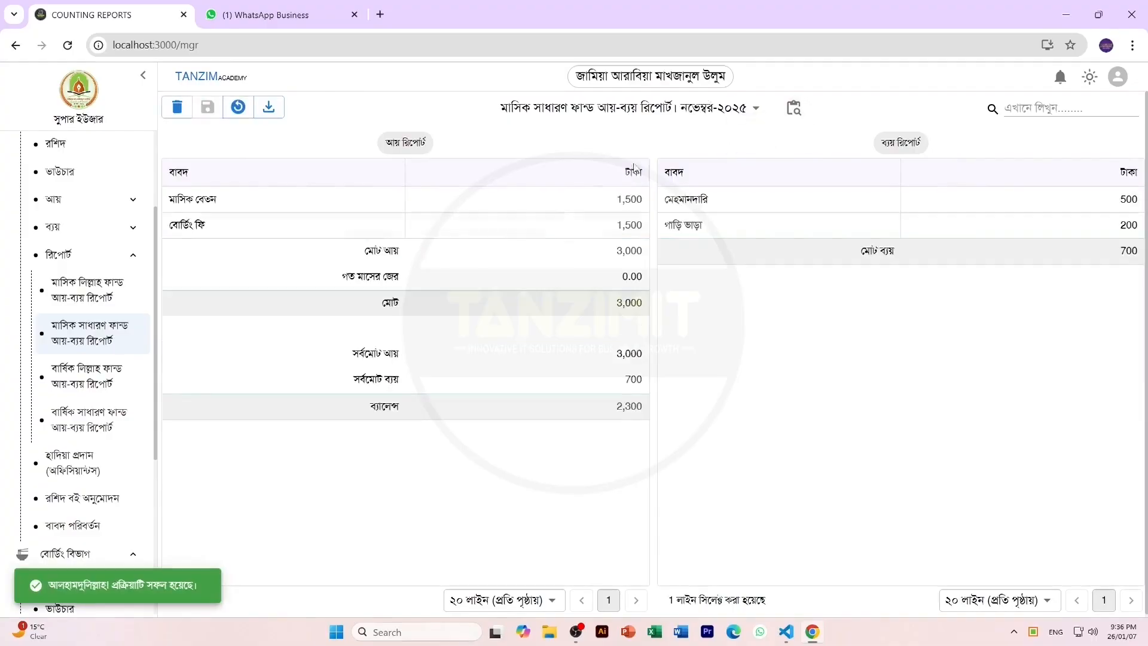
{"action": "left_click", "coordinate": [269, 107]}
{"action": "left_click", "coordinate": [260, 147]}
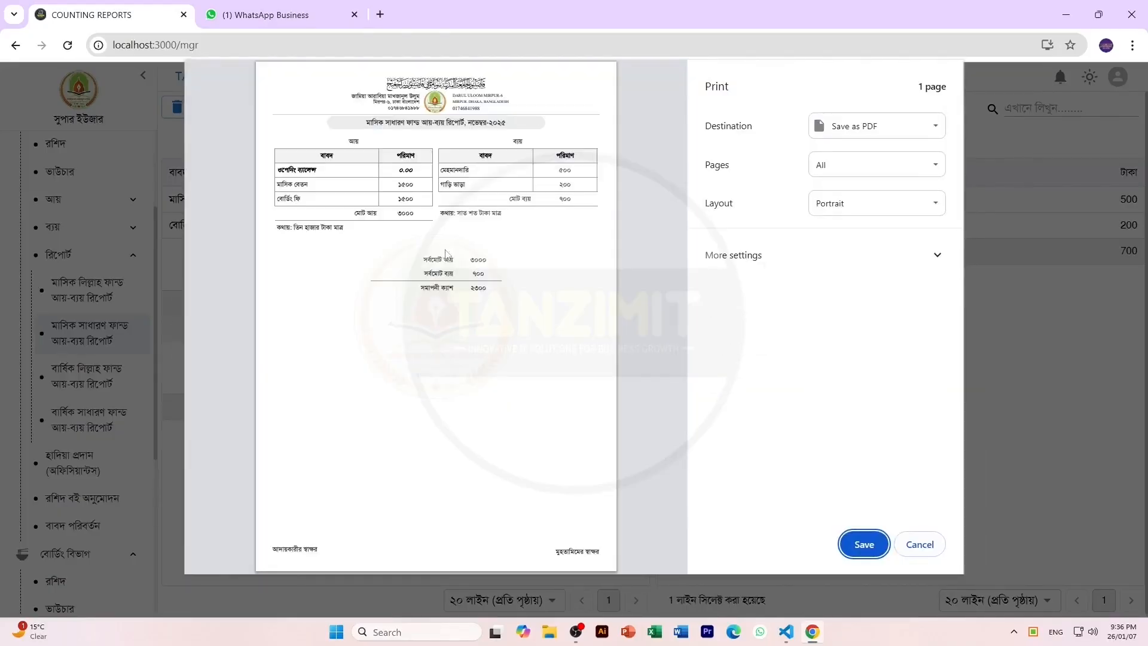
{"action": "scroll", "coordinate": [300, 217], "scroll_direction": "up", "scroll_amount": 3}
{"action": "scroll", "coordinate": [300, 217], "scroll_direction": "down", "scroll_amount": 3}
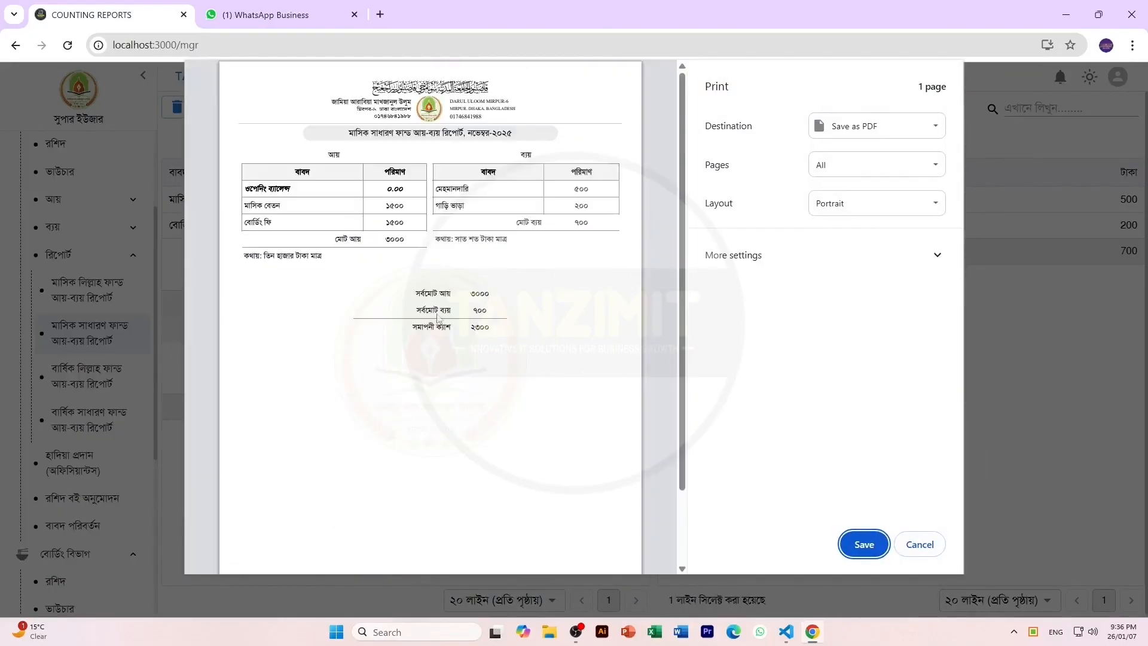
{"action": "key", "text": "Escape"}
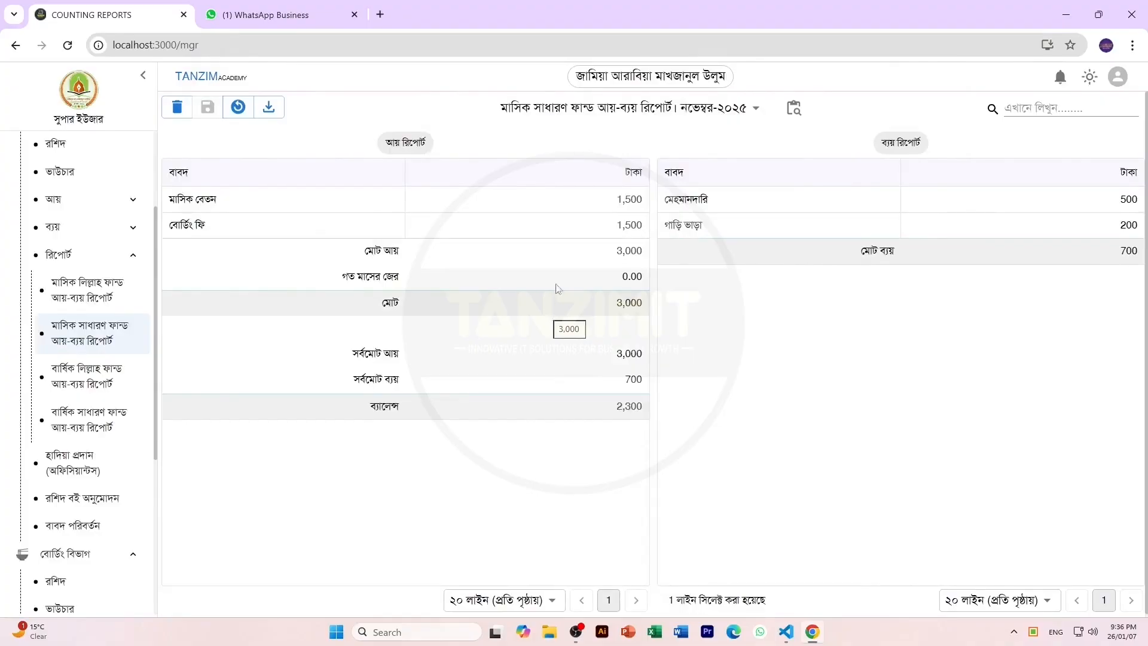
Look through the months available for the report and open the yearly general fund income account.
{"action": "left_click", "coordinate": [715, 111]}
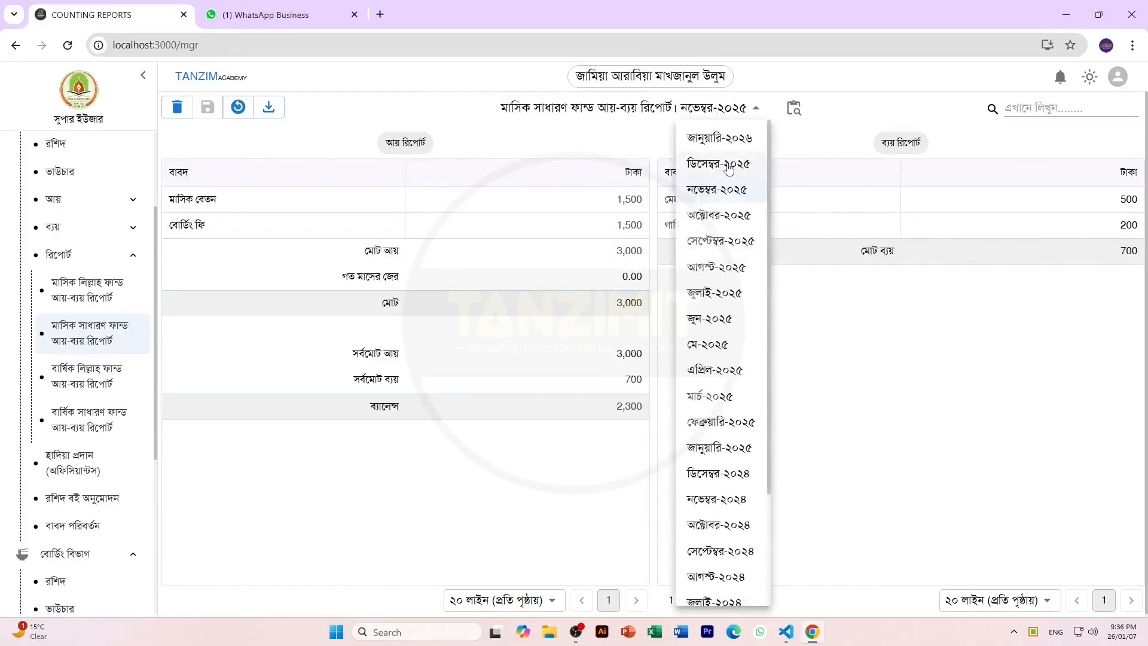
{"action": "left_click", "coordinate": [620, 139]}
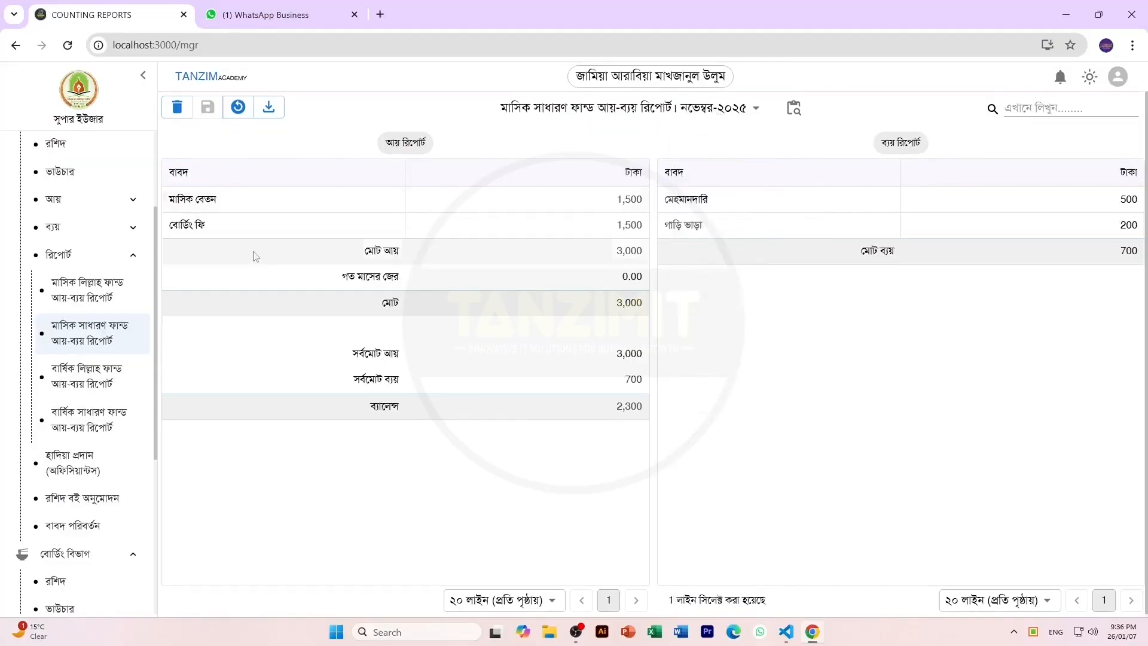
{"action": "left_click", "coordinate": [85, 262]}
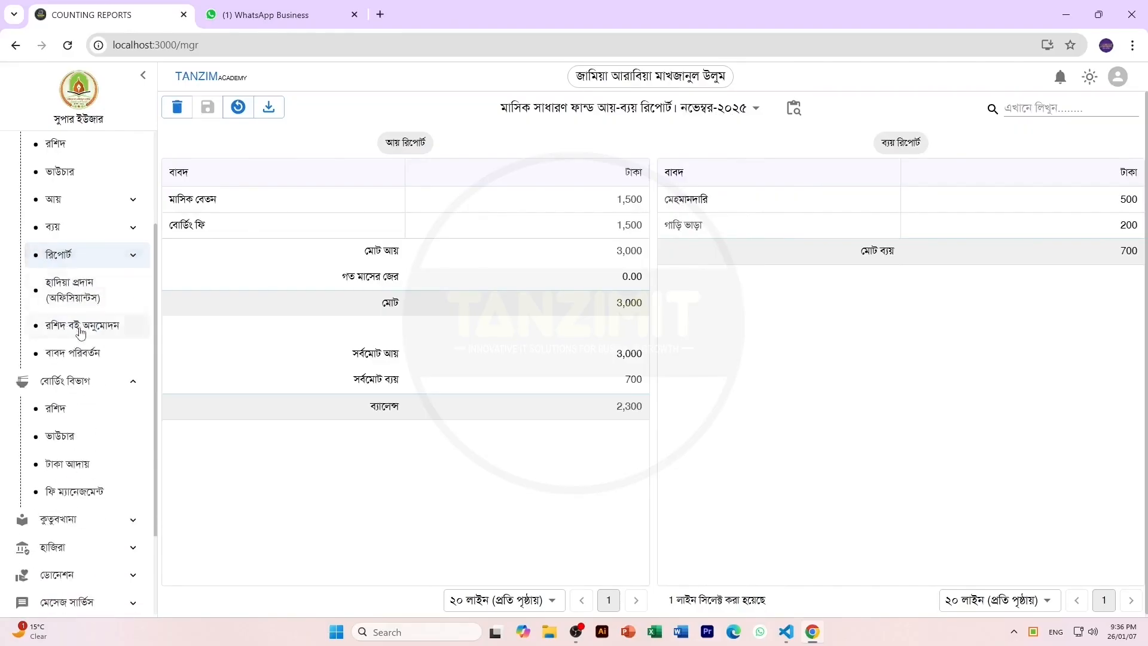
{"action": "scroll", "coordinate": [79, 341], "scroll_direction": "up", "scroll_amount": 2}
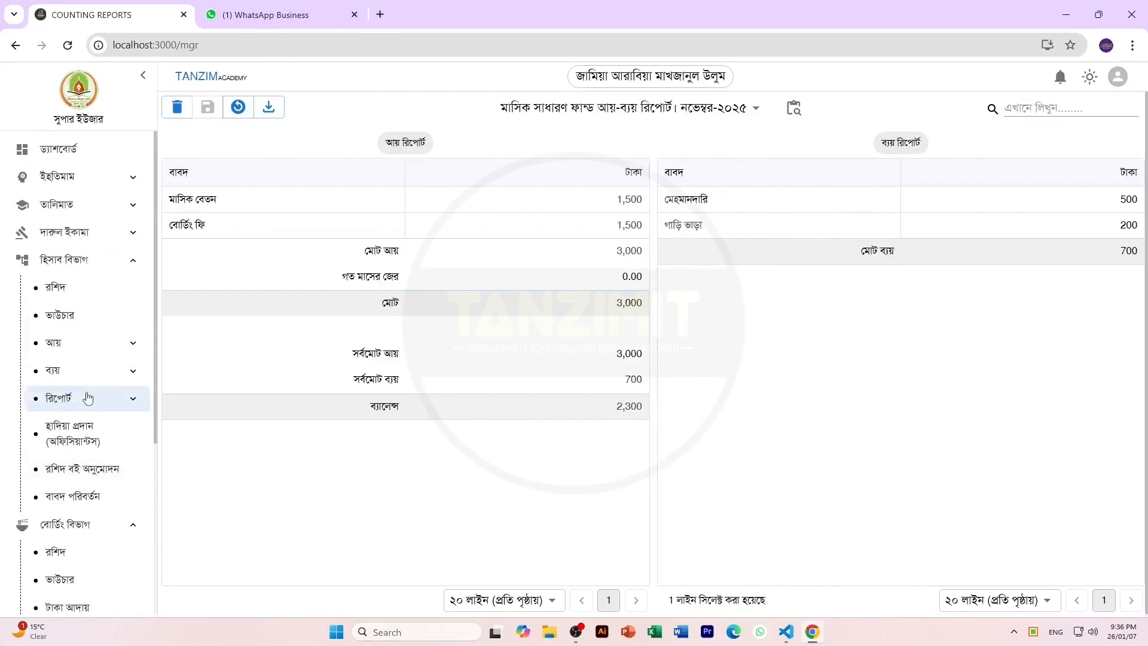
{"action": "scroll", "coordinate": [87, 358], "scroll_direction": "down", "scroll_amount": 1}
{"action": "left_click", "coordinate": [96, 272]}
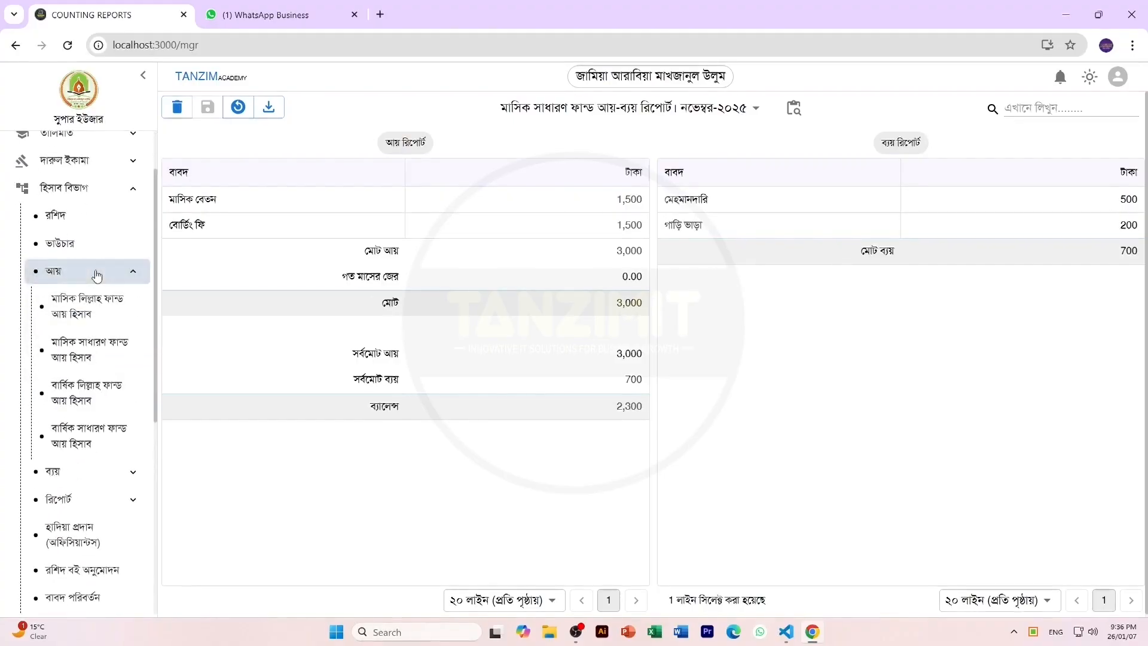
{"action": "scroll", "coordinate": [98, 299], "scroll_direction": "down", "scroll_amount": 2}
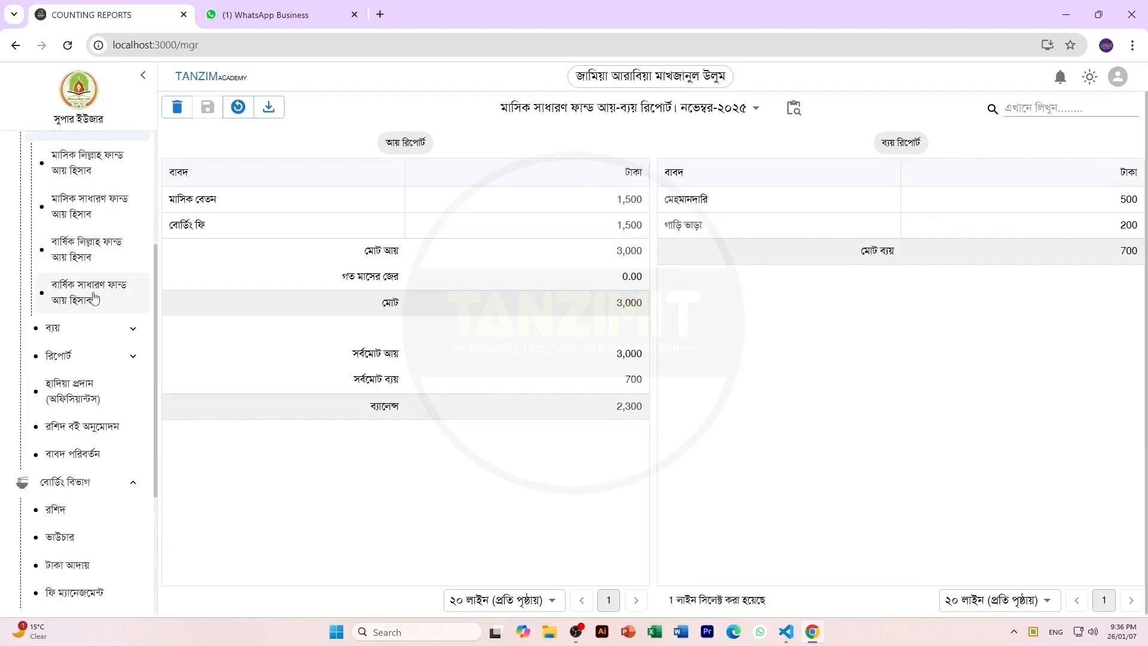
{"action": "left_click", "coordinate": [95, 298]}
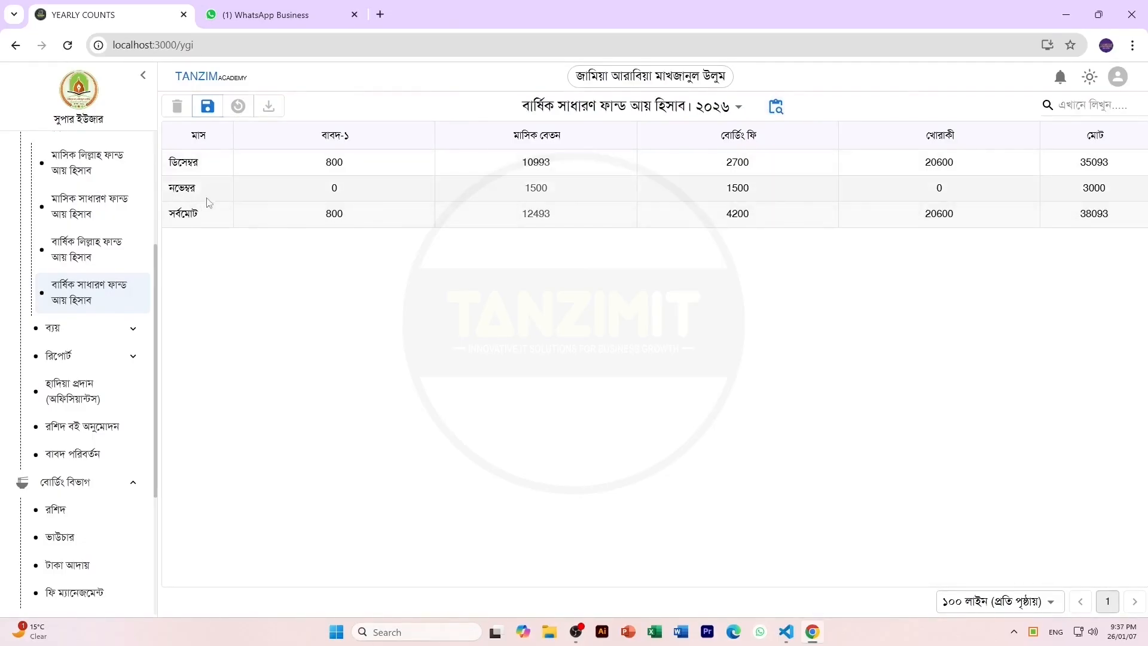
Compare the নভেম্বর and ডিসেম্বর amounts for each fee category in the yearly general fund income account.
{"action": "left_click", "coordinate": [769, 197]}
{"action": "left_click", "coordinate": [514, 195]}
{"action": "left_click_drag", "start_coordinate": [504, 195], "coordinate": [503, 194]}
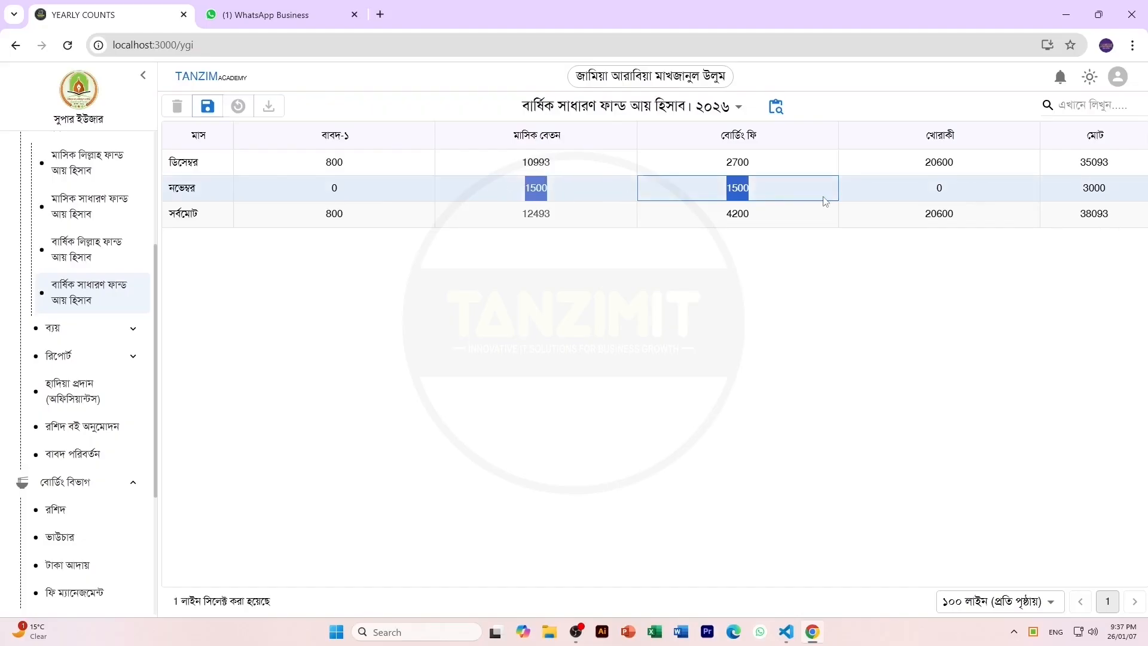
{"action": "left_click_drag", "start_coordinate": [323, 163], "coordinate": [975, 166]}
{"action": "left_click", "coordinate": [798, 300]}
{"action": "left_click_drag", "start_coordinate": [296, 164], "coordinate": [701, 168]}
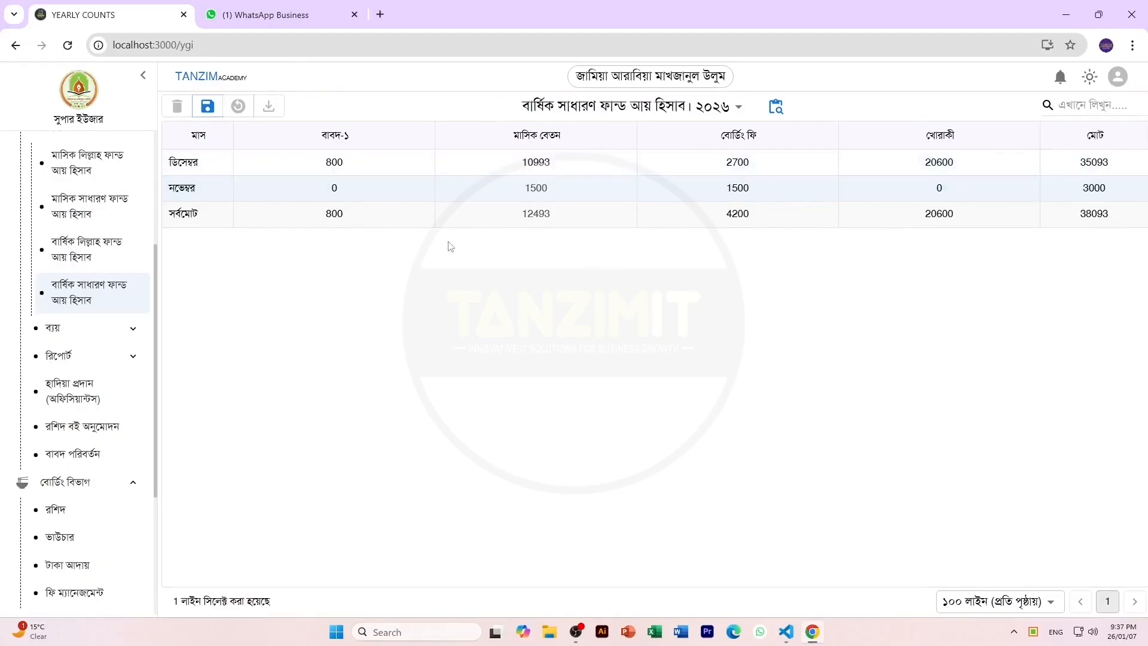
Set the yearly general fund income account's year to ২০২৫ and save the account.
{"action": "left_click", "coordinate": [725, 113]}
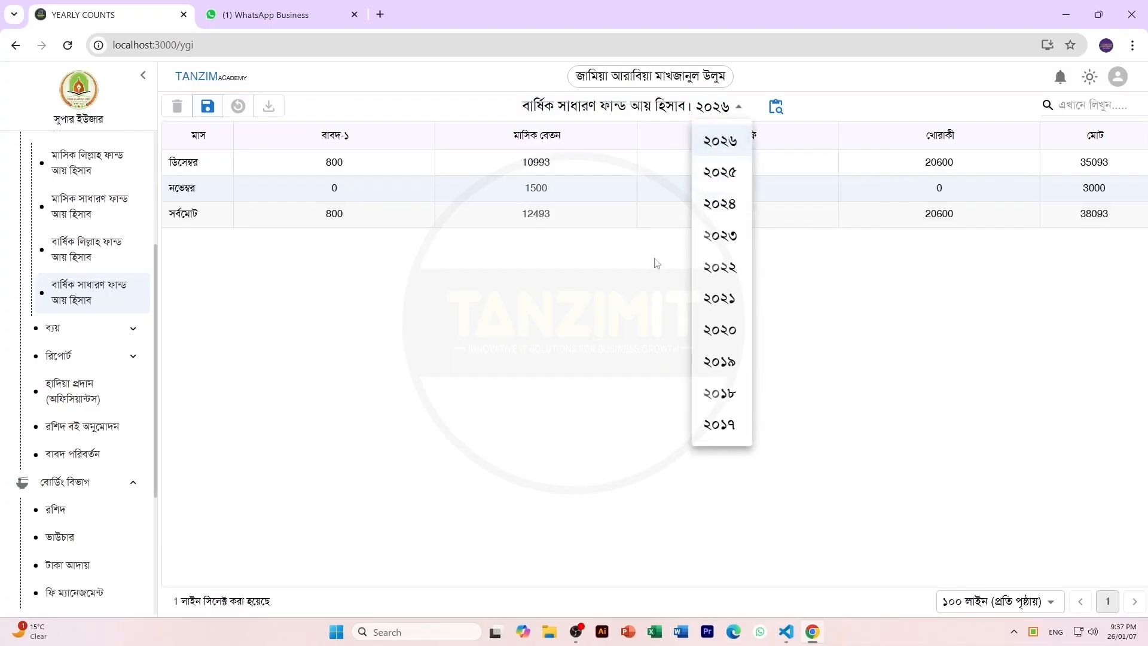
{"action": "left_click", "coordinate": [427, 172]}
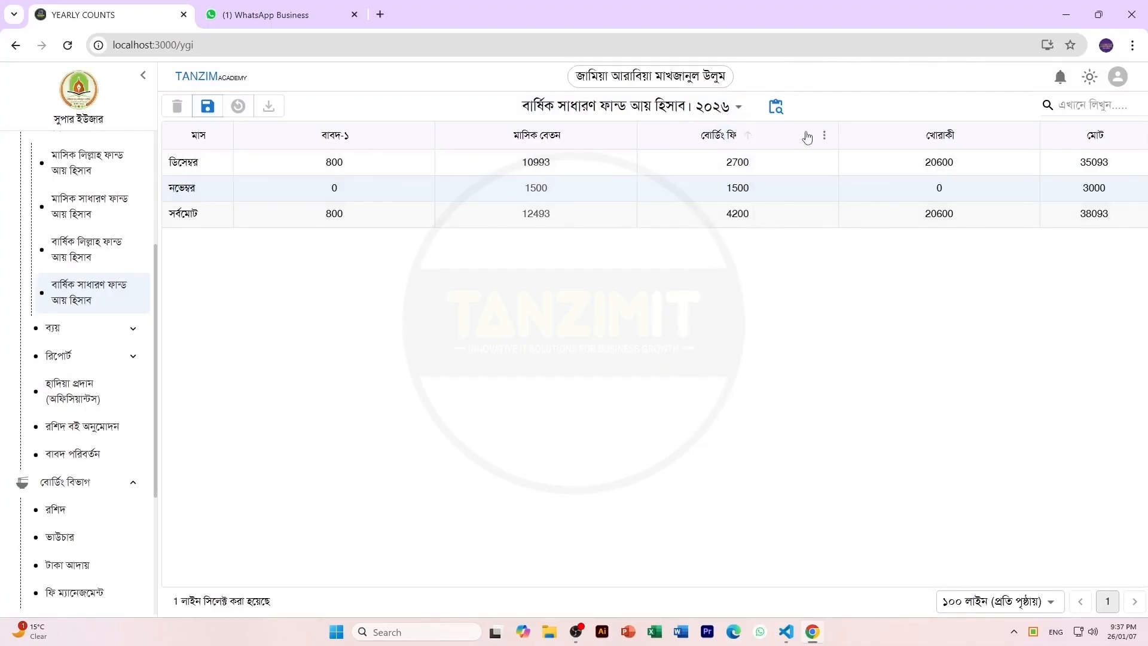
{"action": "left_click", "coordinate": [718, 111]}
{"action": "left_click", "coordinate": [721, 174]}
{"action": "left_click", "coordinate": [207, 108]}
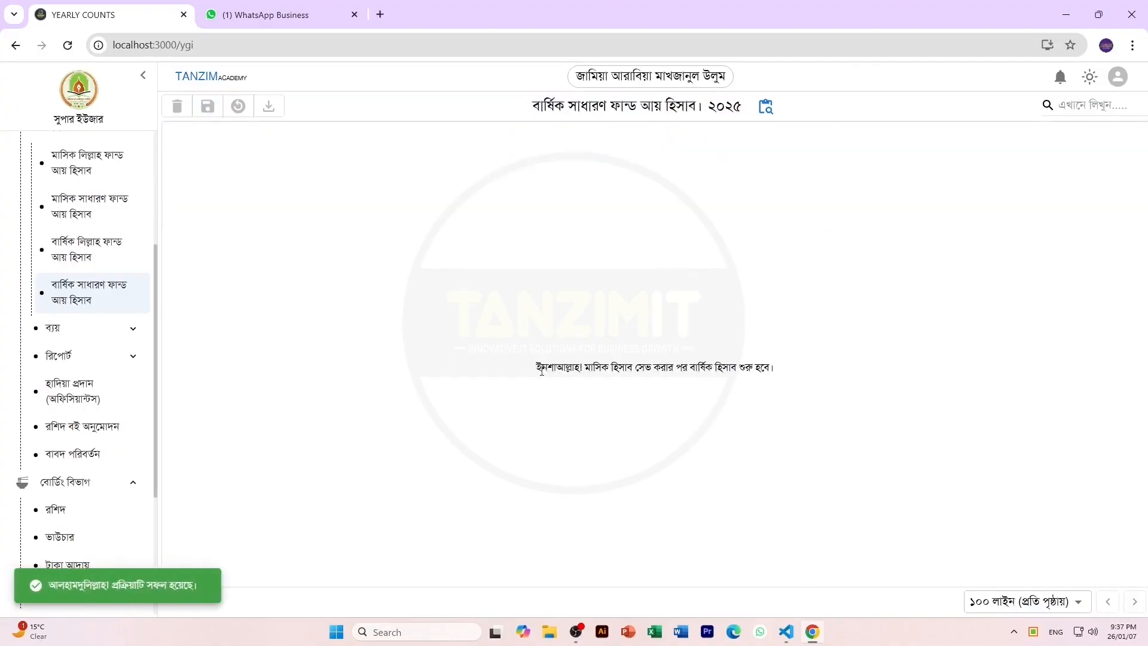
{"action": "left_click_drag", "start_coordinate": [542, 370], "coordinate": [805, 366]}
{"action": "left_click", "coordinate": [552, 425]}
{"action": "left_click_drag", "start_coordinate": [536, 367], "coordinate": [775, 369]}
Open the yearly general fund expense account, set its year to ২০২৫ and save it.
{"action": "scroll", "coordinate": [123, 276], "scroll_direction": "up", "scroll_amount": 2}
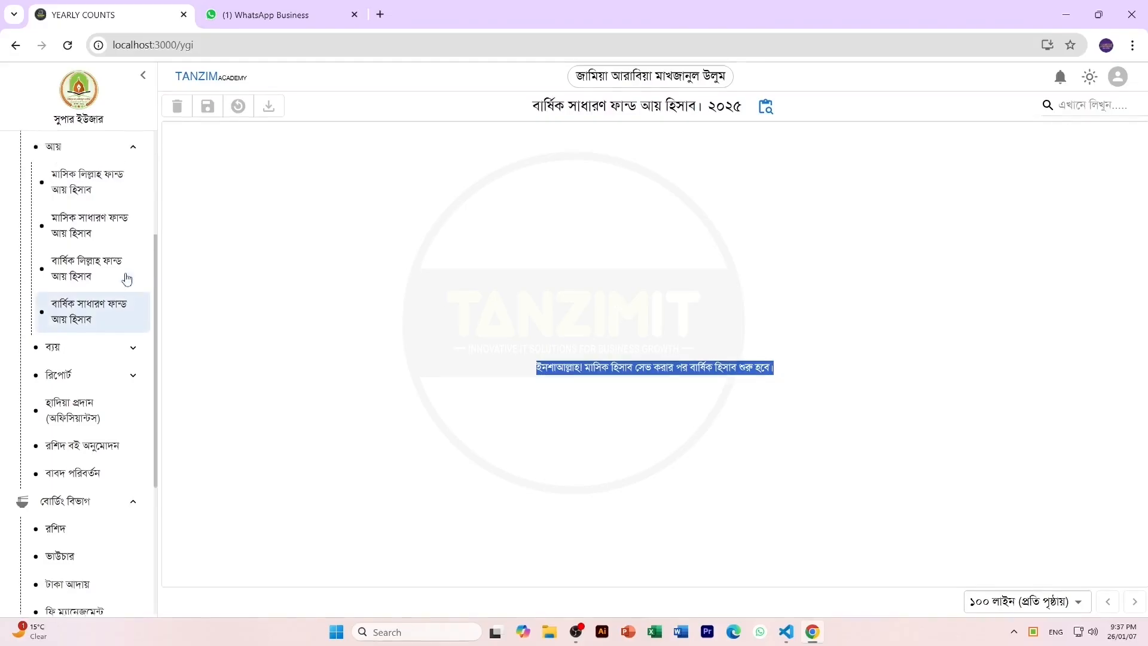
{"action": "left_click", "coordinate": [84, 199]}
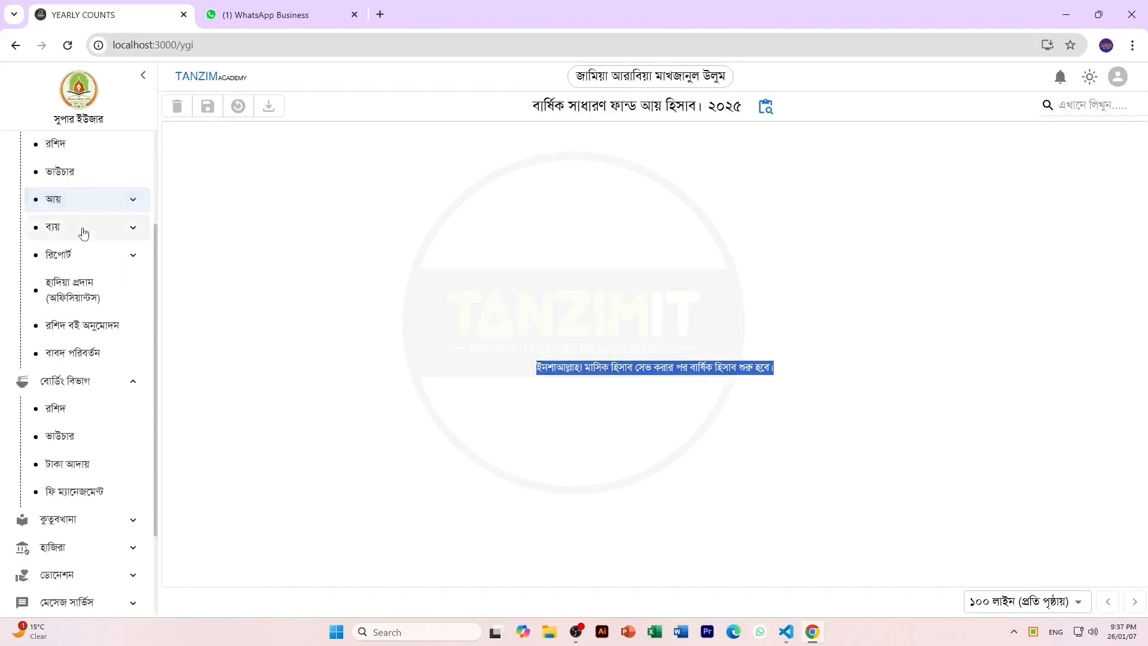
{"action": "left_click", "coordinate": [84, 230]}
{"action": "left_click", "coordinate": [90, 400]}
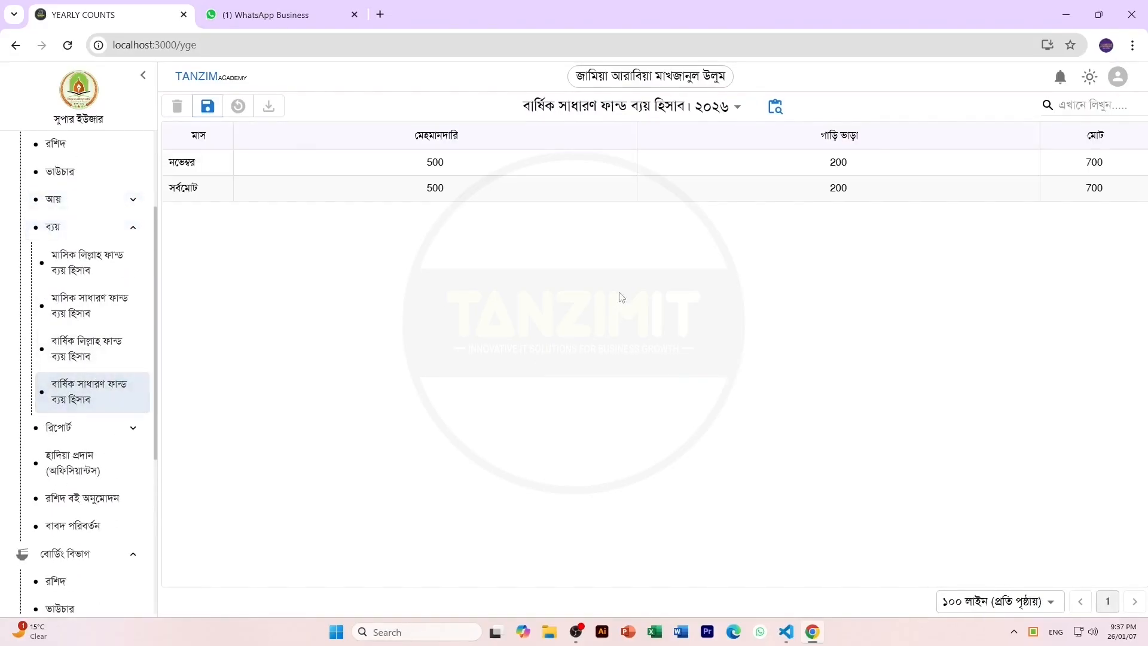
{"action": "left_click", "coordinate": [713, 107]}
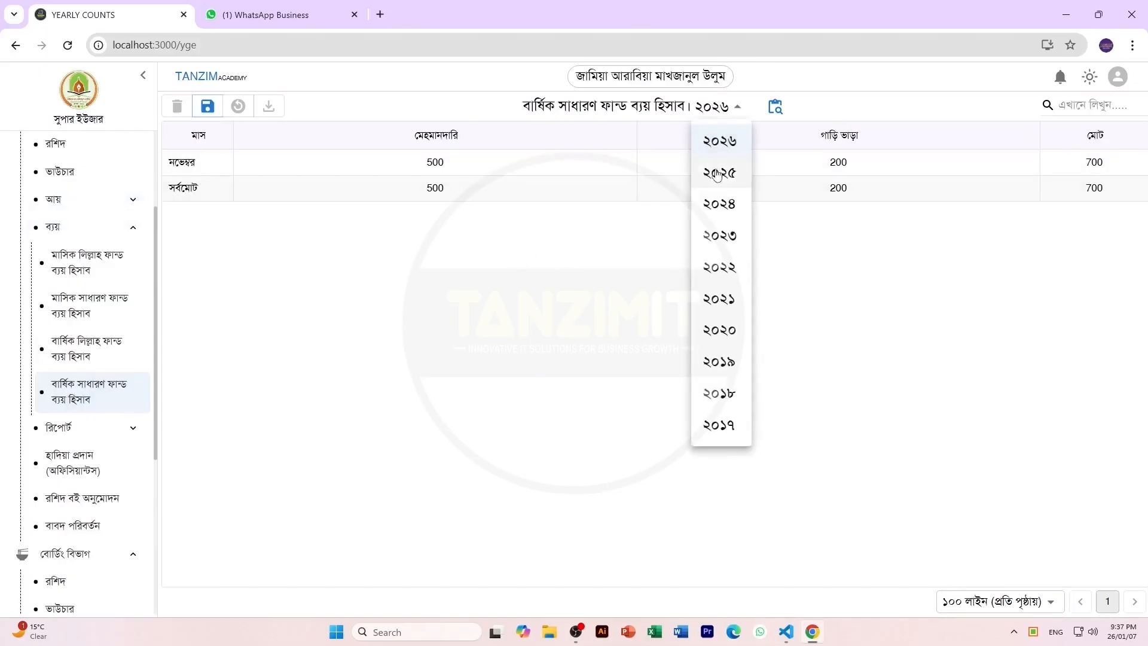
{"action": "left_click", "coordinate": [719, 157]}
{"action": "left_click", "coordinate": [217, 113]}
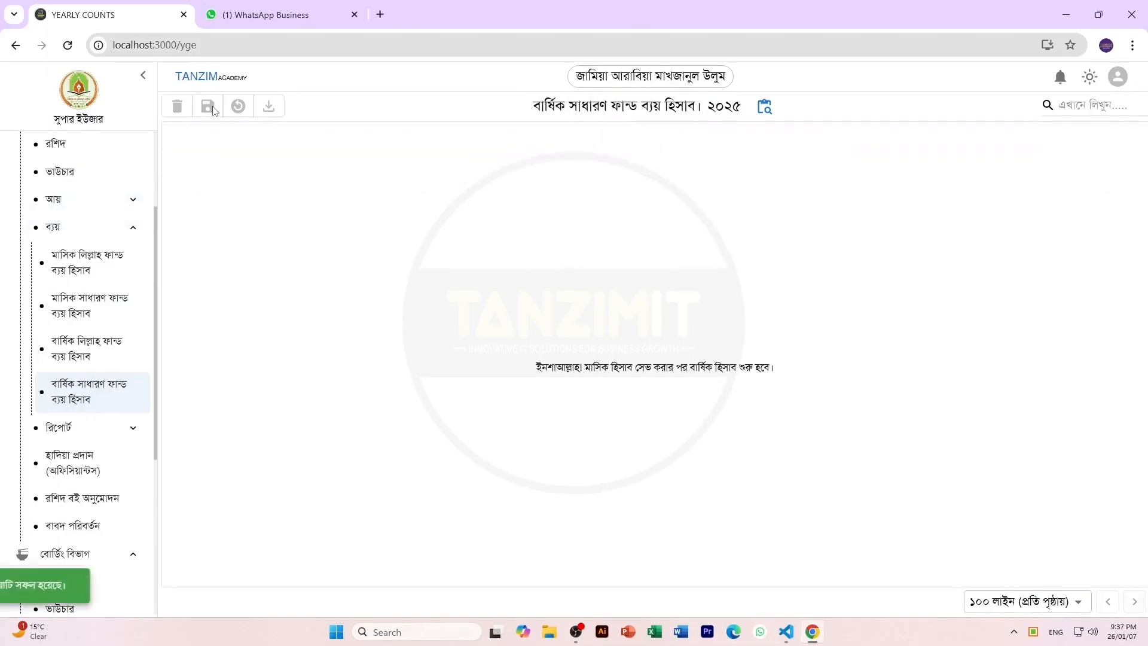
Open the yearly general fund income-expense report, set its year to ২০২৫ and save it.
{"action": "left_click", "coordinate": [78, 232]}
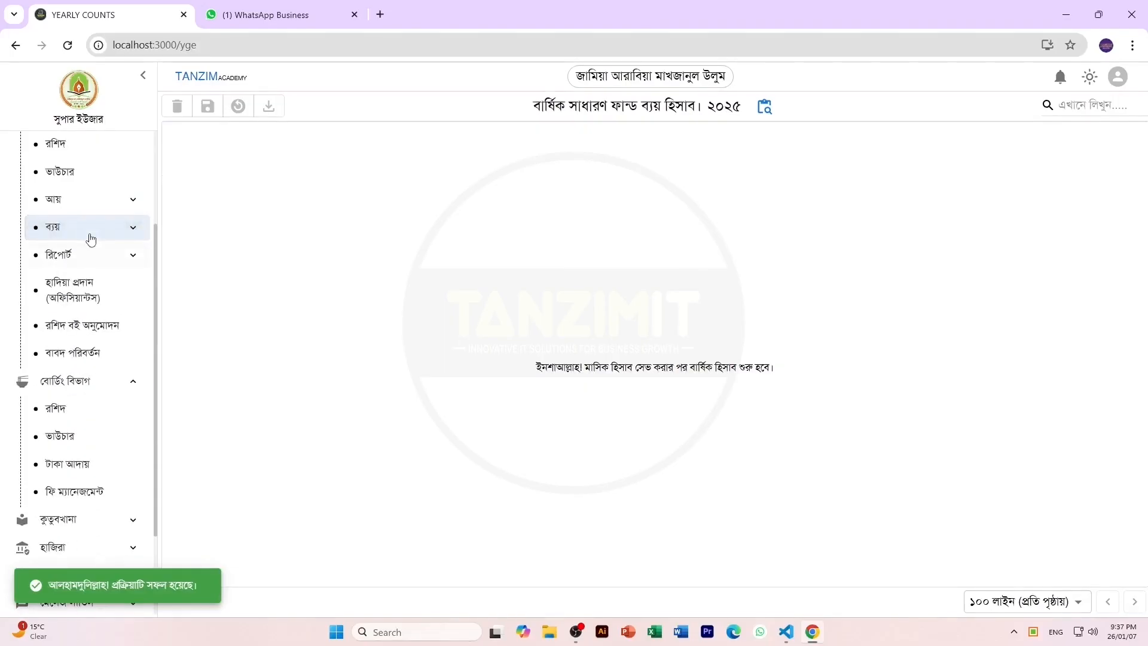
{"action": "left_click", "coordinate": [84, 255]}
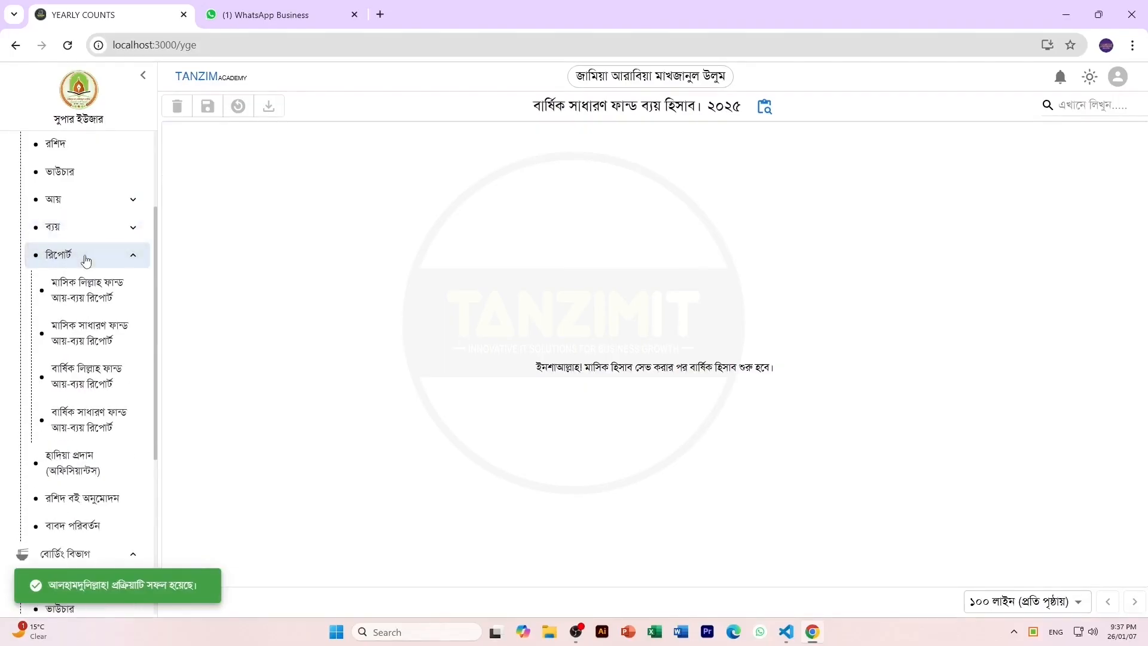
{"action": "left_click", "coordinate": [77, 426]}
{"action": "left_click", "coordinate": [719, 119]}
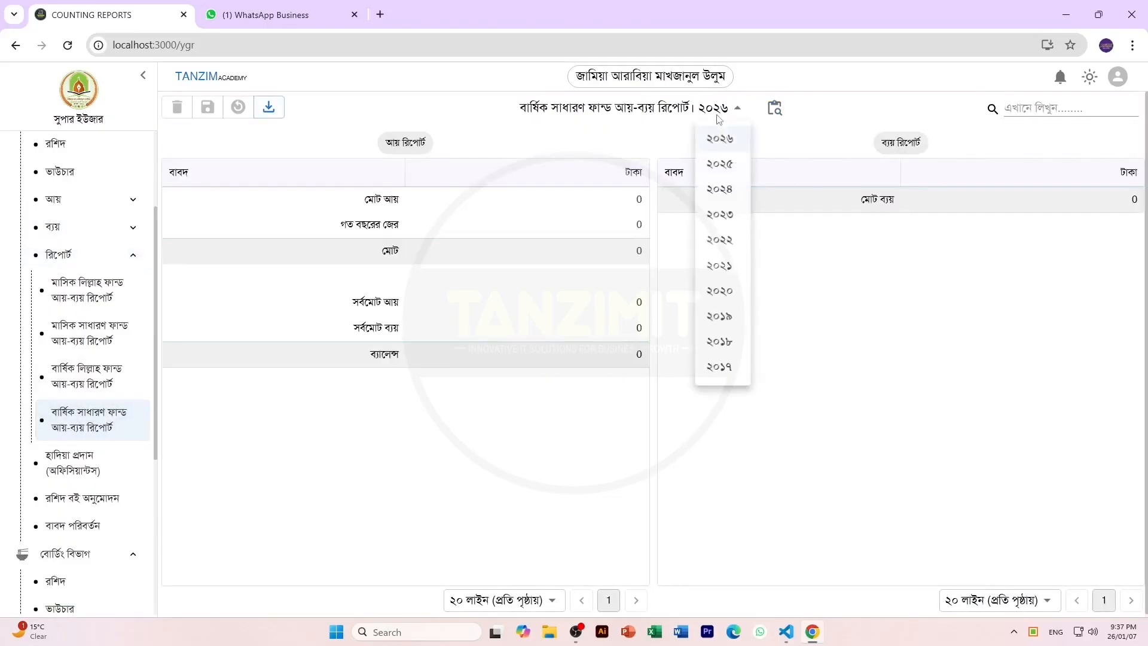
{"action": "left_click", "coordinate": [720, 170]}
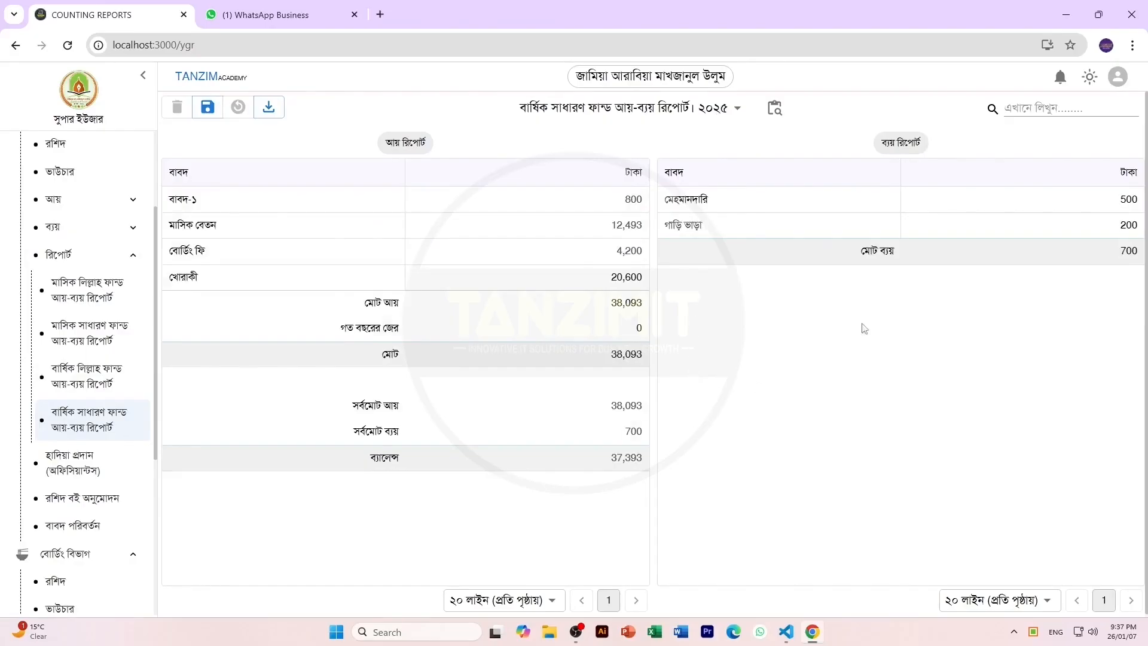
{"action": "left_click", "coordinate": [206, 109]}
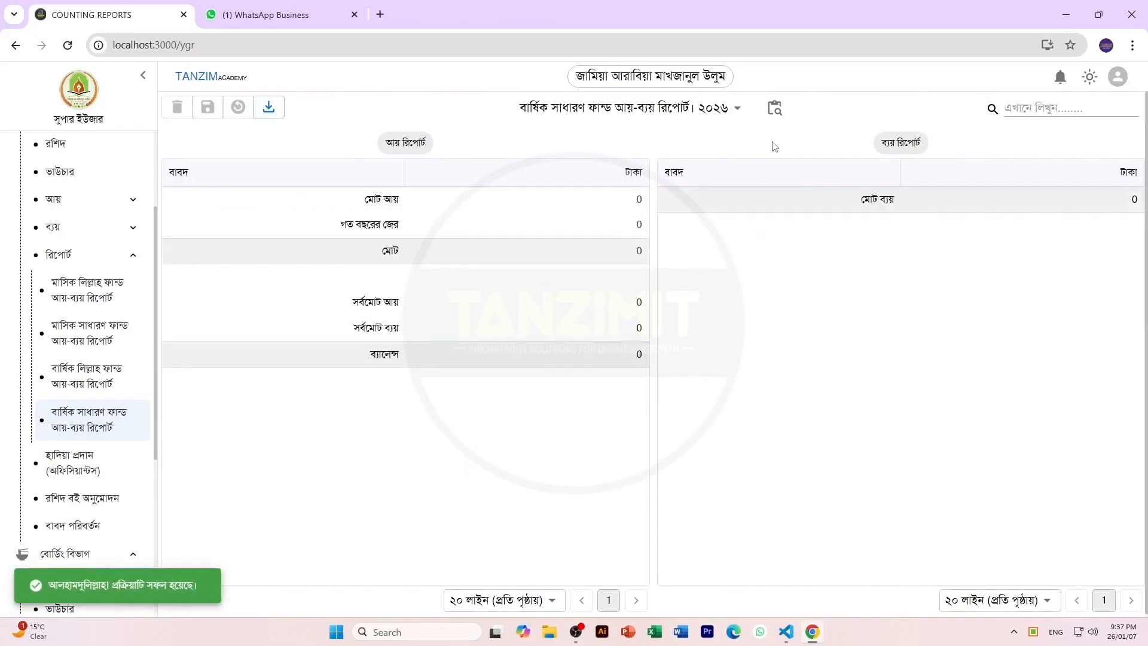
Open the saved ২০২৫ yearly general fund report, check its printed page, and close the preview without saving a PDF.
{"action": "left_click", "coordinate": [773, 108]}
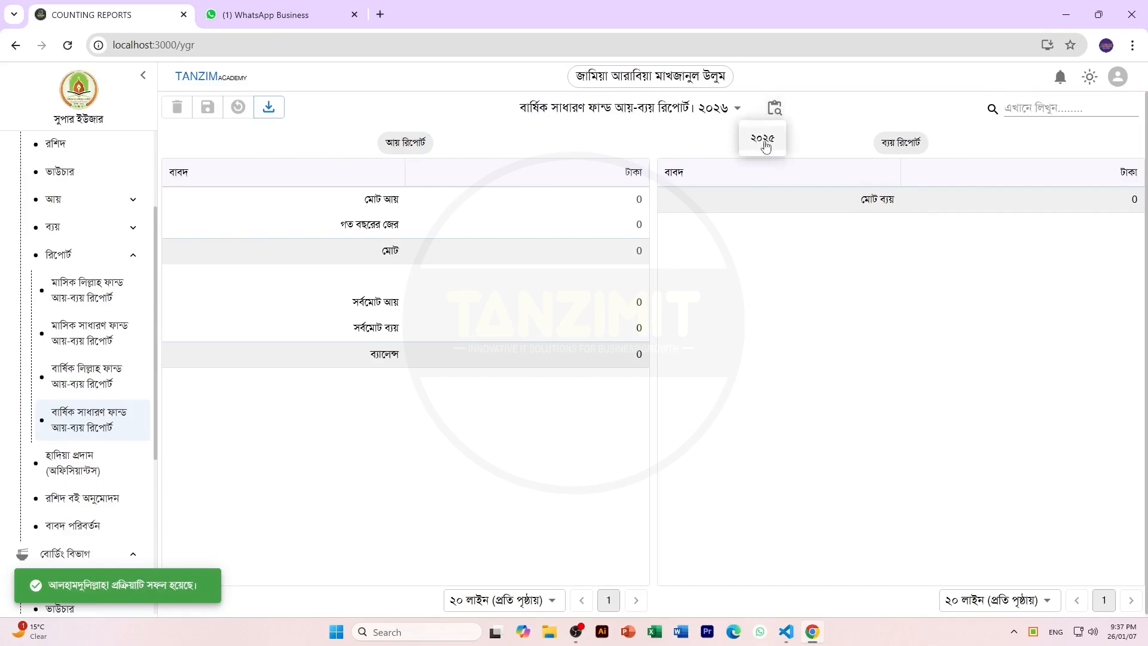
{"action": "left_click", "coordinate": [765, 141]}
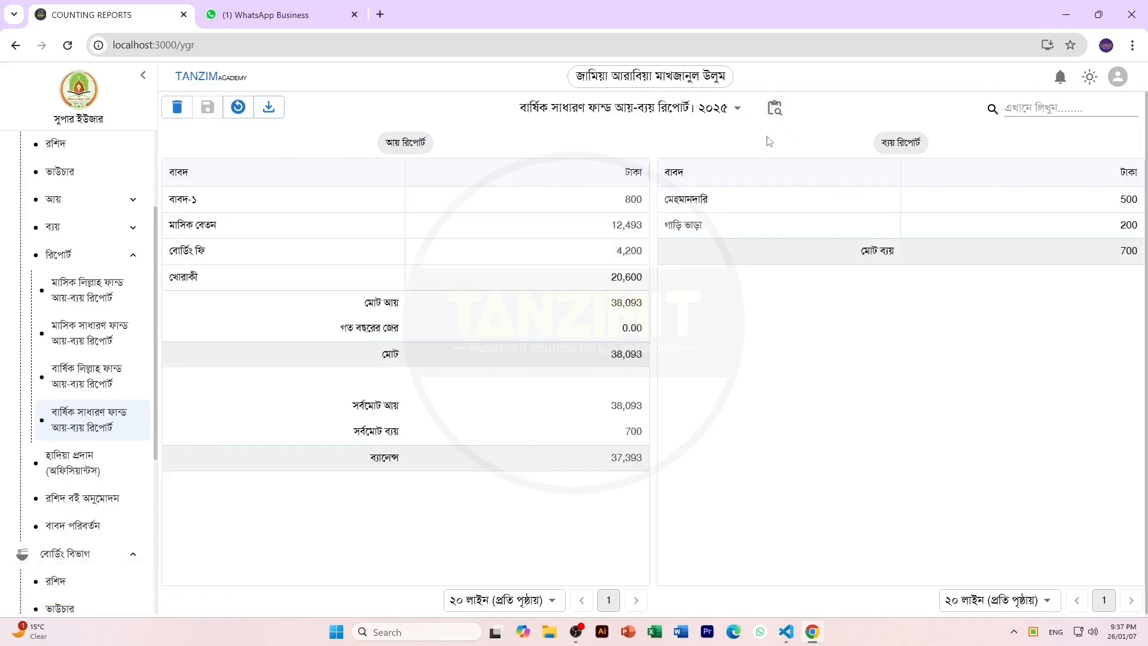
{"action": "left_click", "coordinate": [268, 108]}
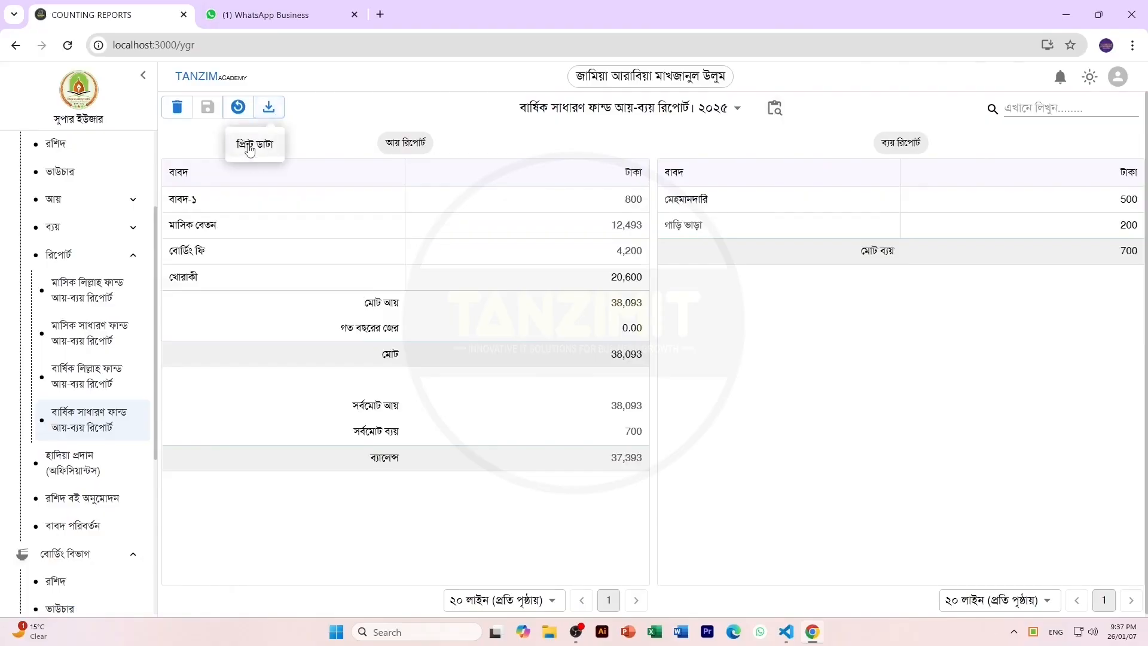
{"action": "left_click", "coordinate": [250, 148]}
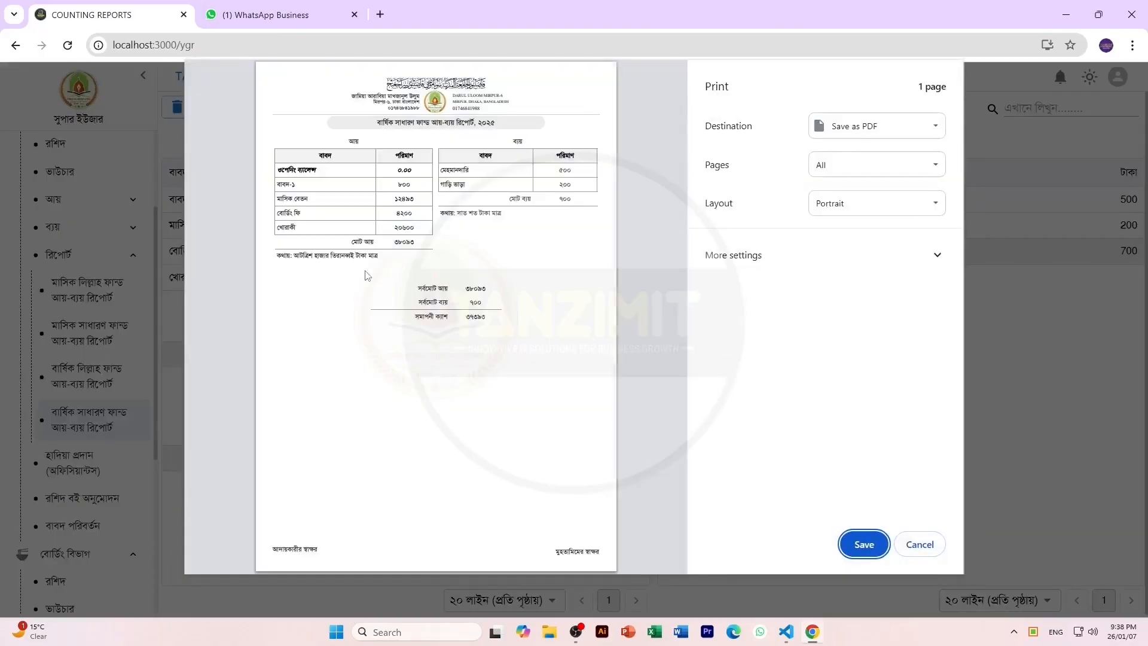
{"action": "left_click_drag", "start_coordinate": [292, 171], "coordinate": [472, 335]}
{"action": "left_click", "coordinate": [423, 345]}
{"action": "left_click", "coordinate": [373, 280]}
{"action": "left_click", "coordinate": [915, 548]}
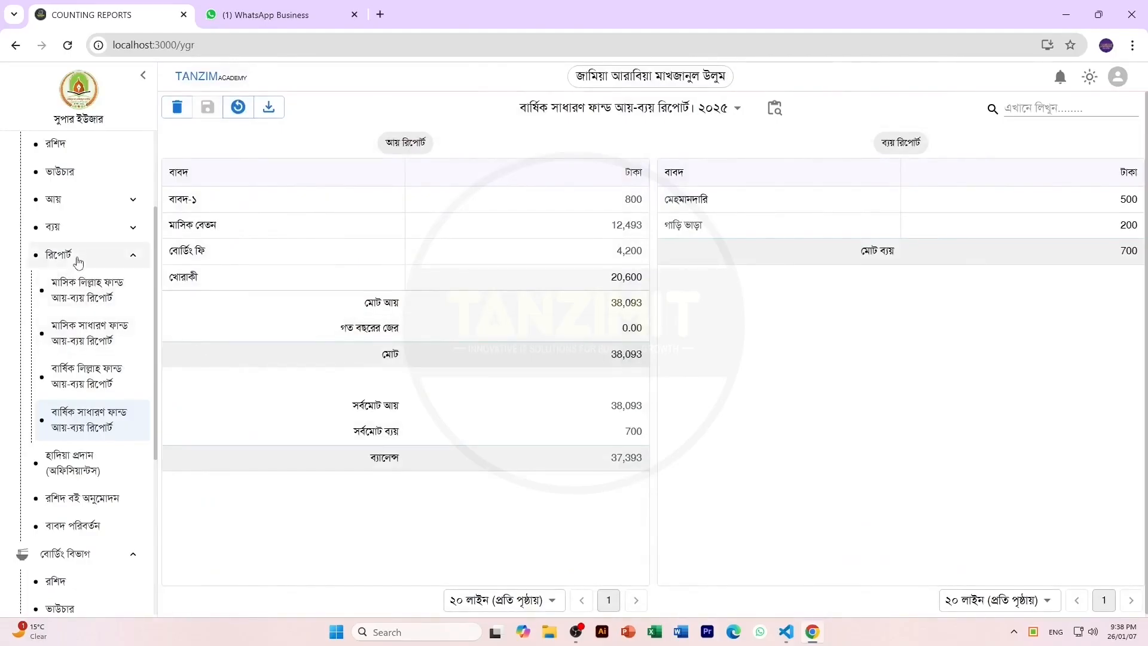
Open the saved নভেম্বর-২০২৫ monthly general fund income account, preview its printout, and close the preview without saving a PDF.
{"action": "left_click", "coordinate": [76, 257]}
{"action": "scroll", "coordinate": [82, 308], "scroll_direction": "up", "scroll_amount": 2}
{"action": "left_click", "coordinate": [78, 345]}
{"action": "scroll", "coordinate": [90, 382], "scroll_direction": "down", "scroll_amount": 1}
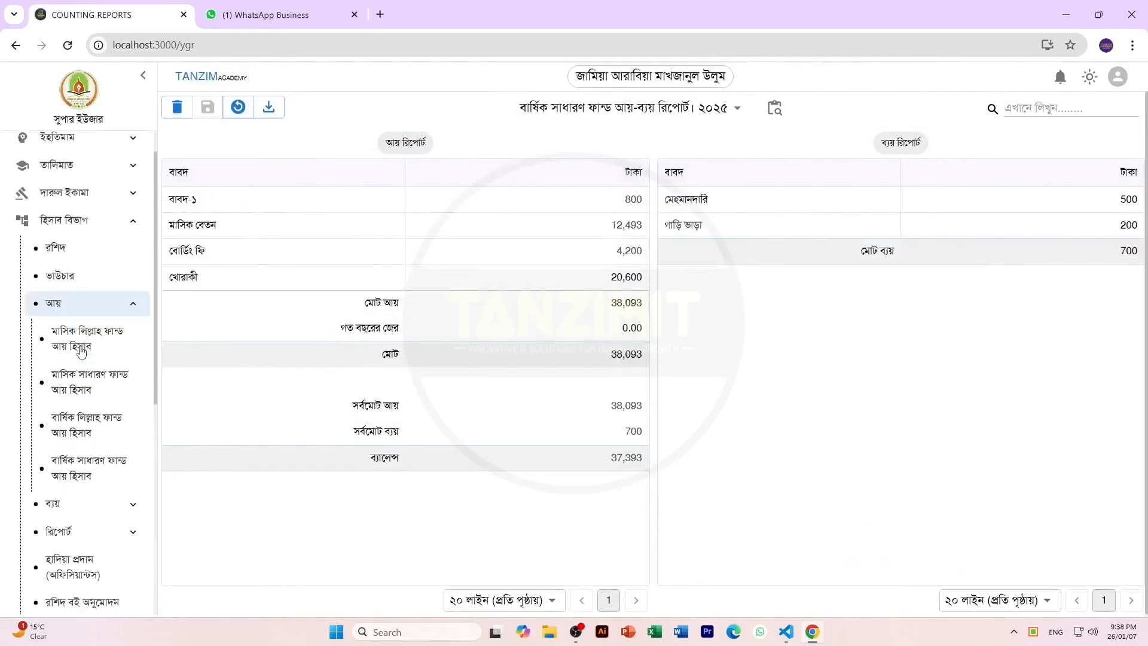
{"action": "left_click", "coordinate": [87, 435]}
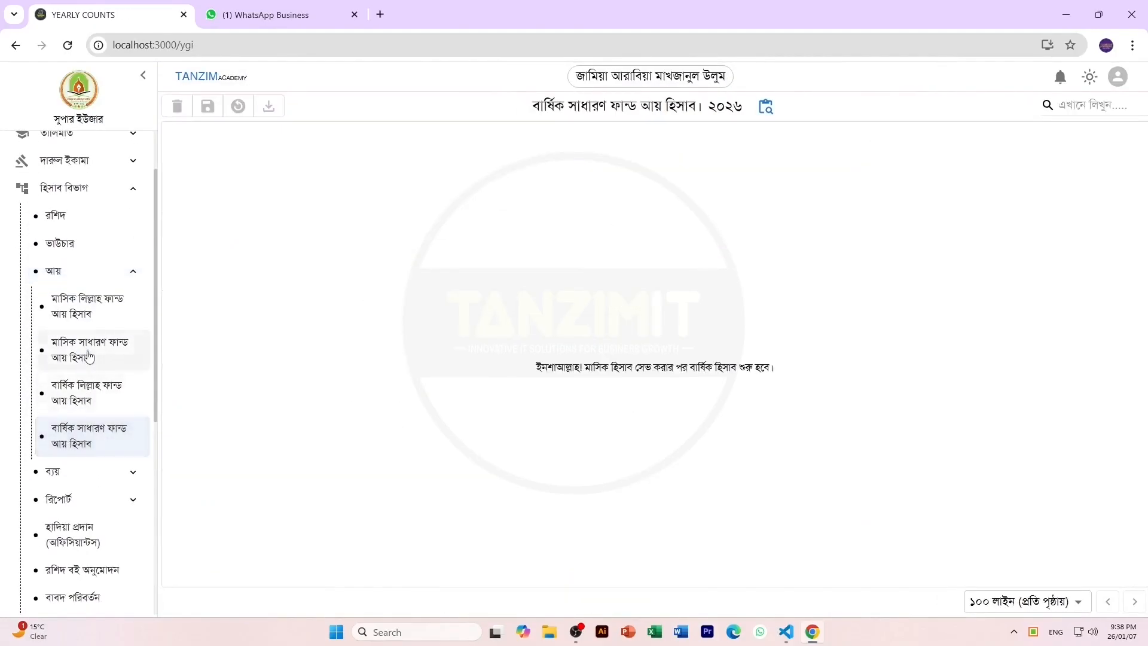
{"action": "left_click", "coordinate": [90, 354]}
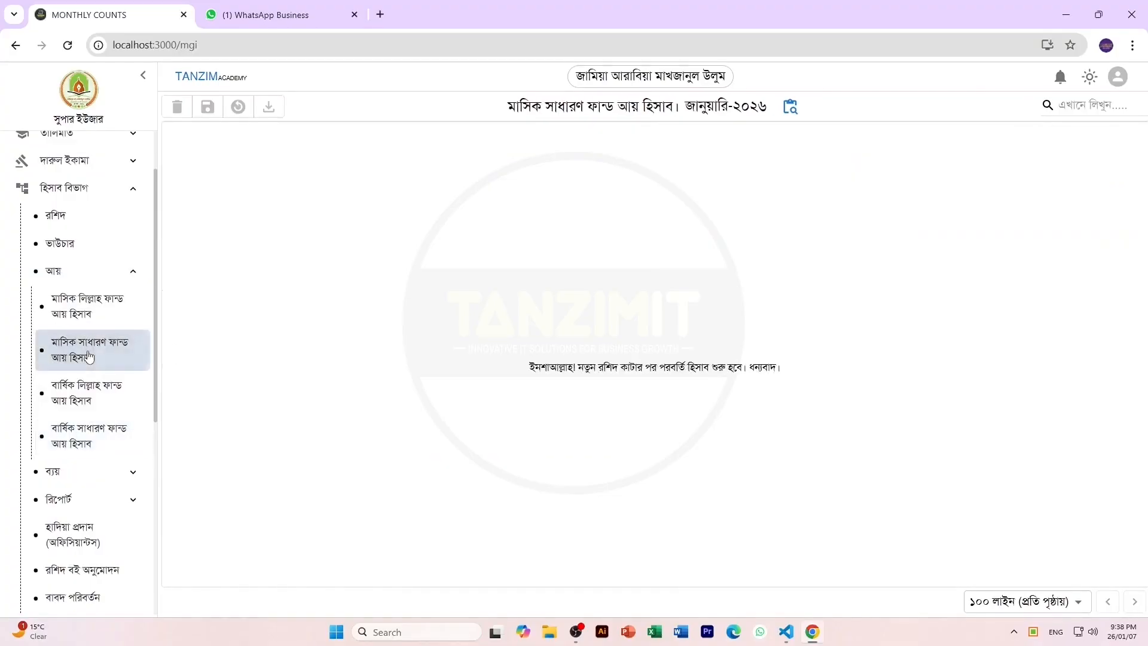
{"action": "left_click", "coordinate": [789, 111]}
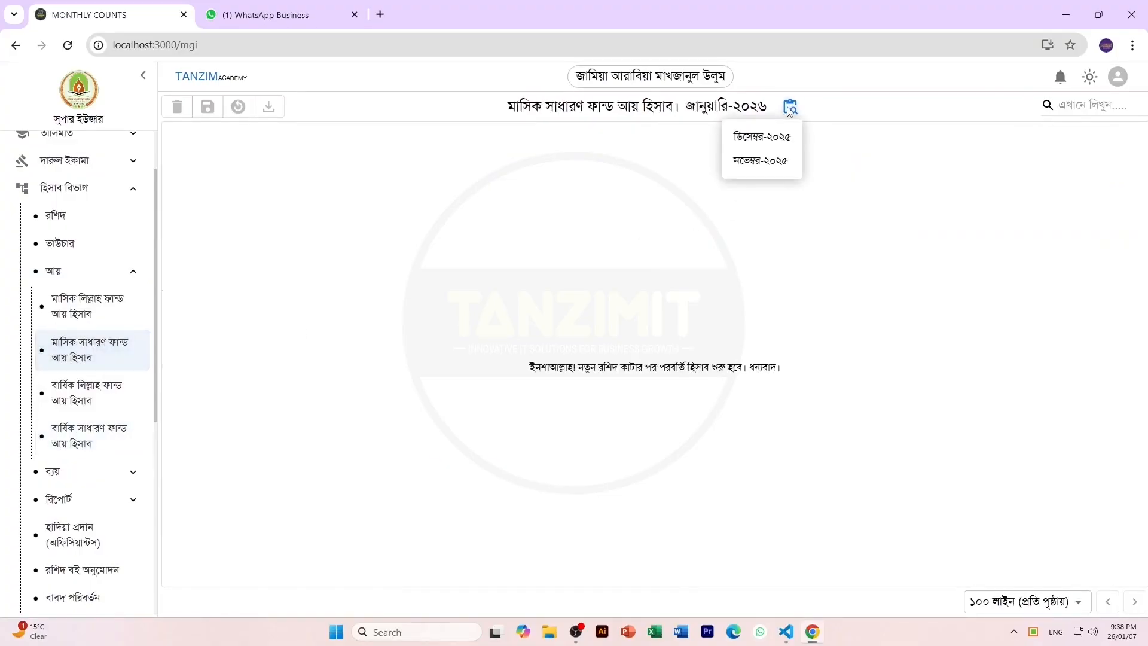
{"action": "left_click", "coordinate": [758, 168]}
{"action": "left_click", "coordinate": [268, 107]}
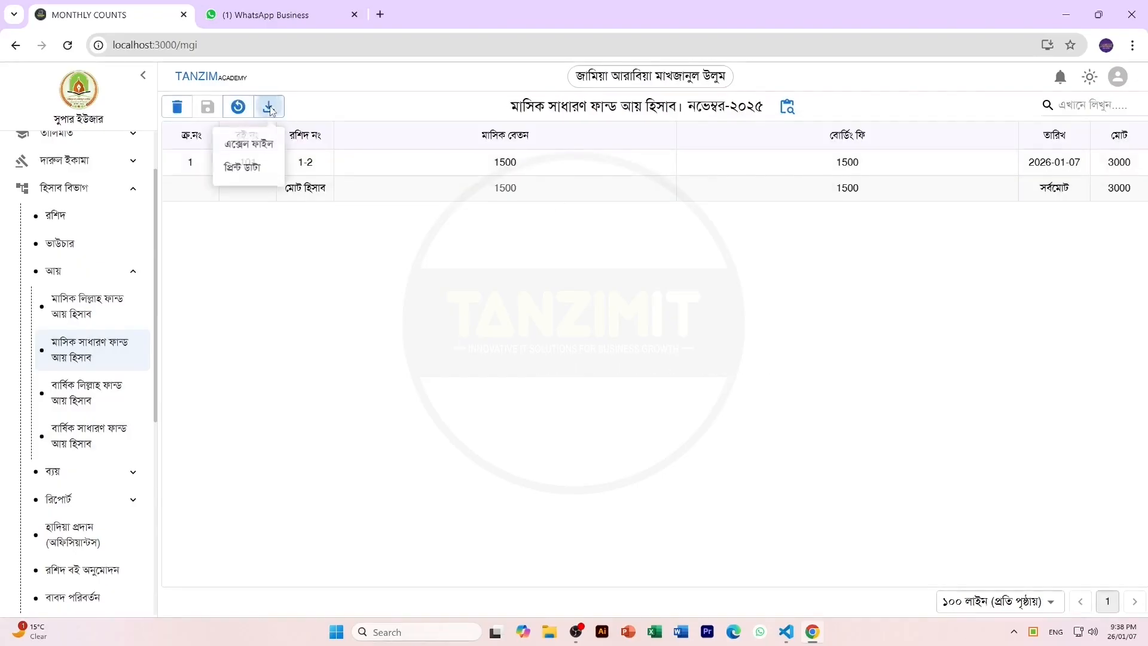
{"action": "left_click", "coordinate": [245, 172]}
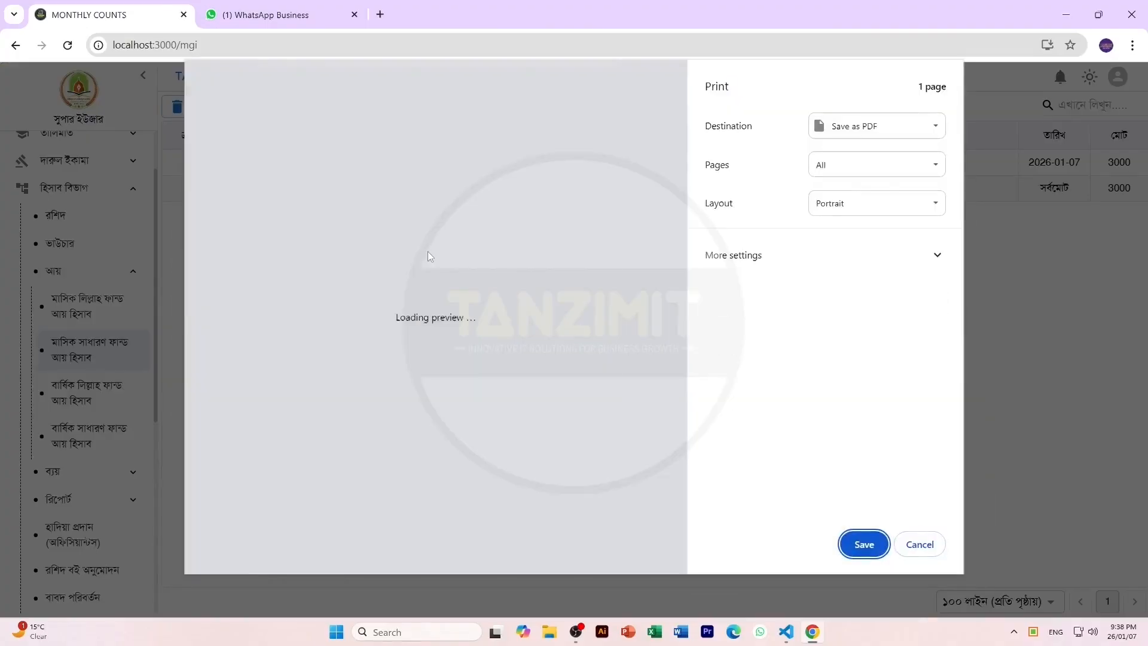
{"action": "left_click", "coordinate": [919, 545]}
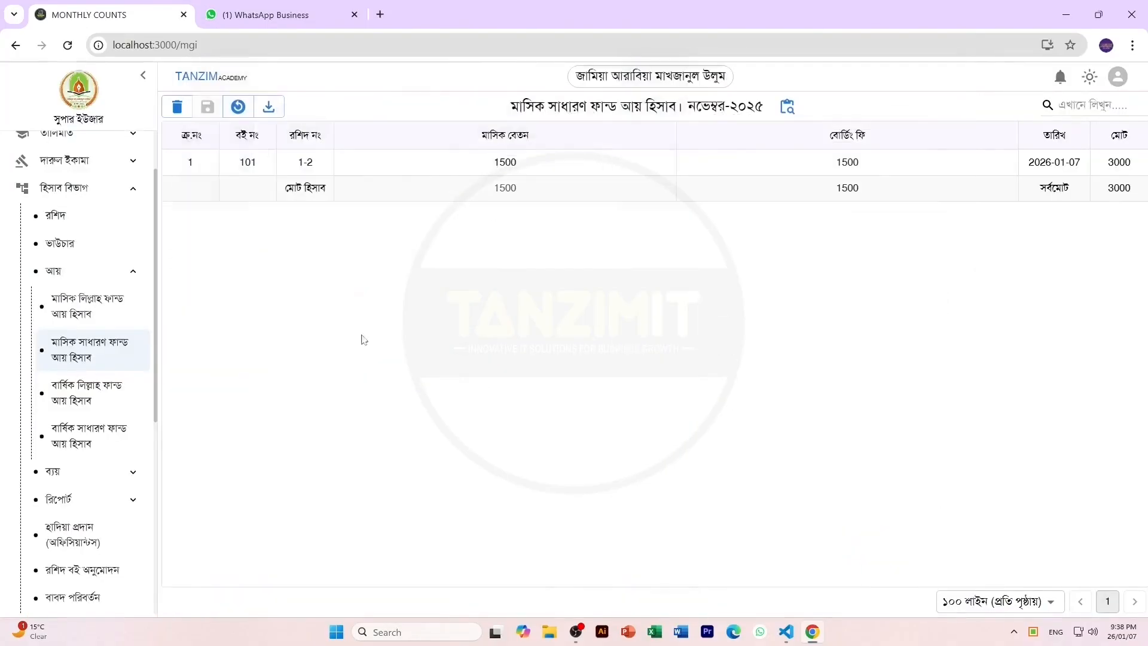
Review the income and expense categories set for each fund in the accounts department, and the list of approved receipt books.
{"action": "left_click", "coordinate": [104, 274]}
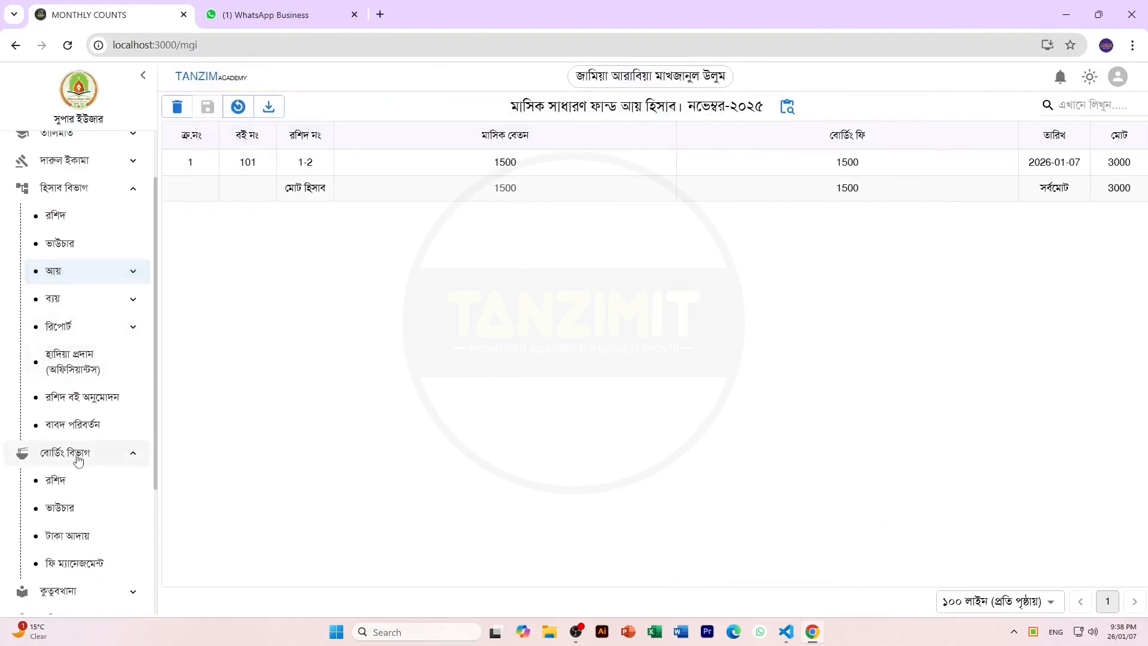
{"action": "left_click", "coordinate": [77, 459]}
{"action": "left_click", "coordinate": [72, 189]}
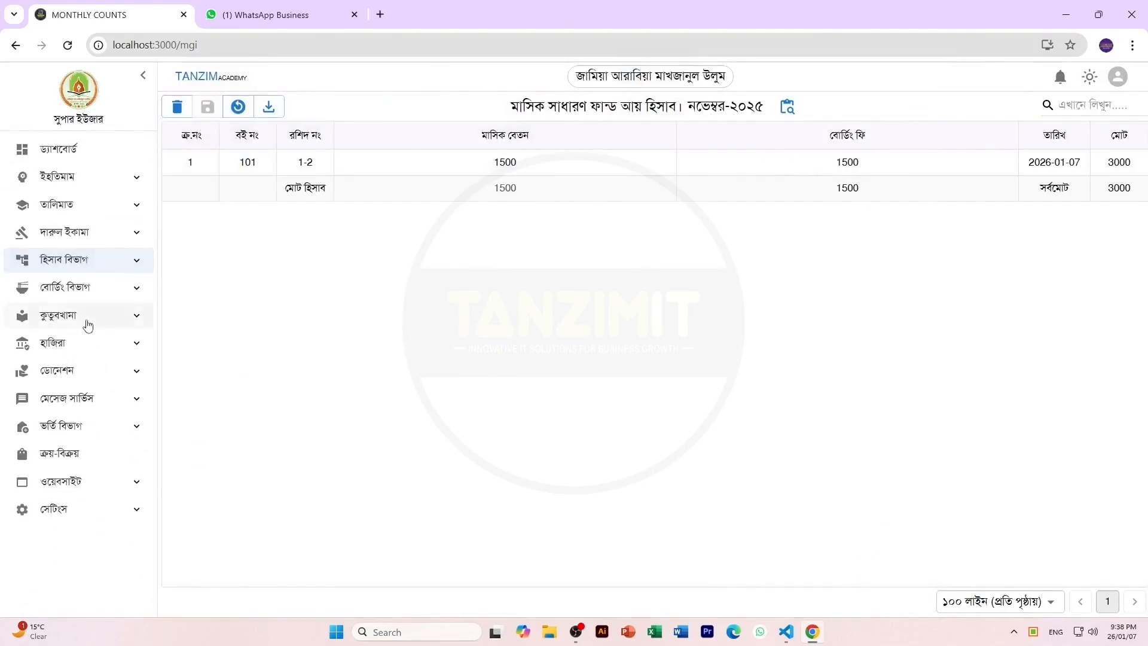
{"action": "left_click", "coordinate": [73, 266]}
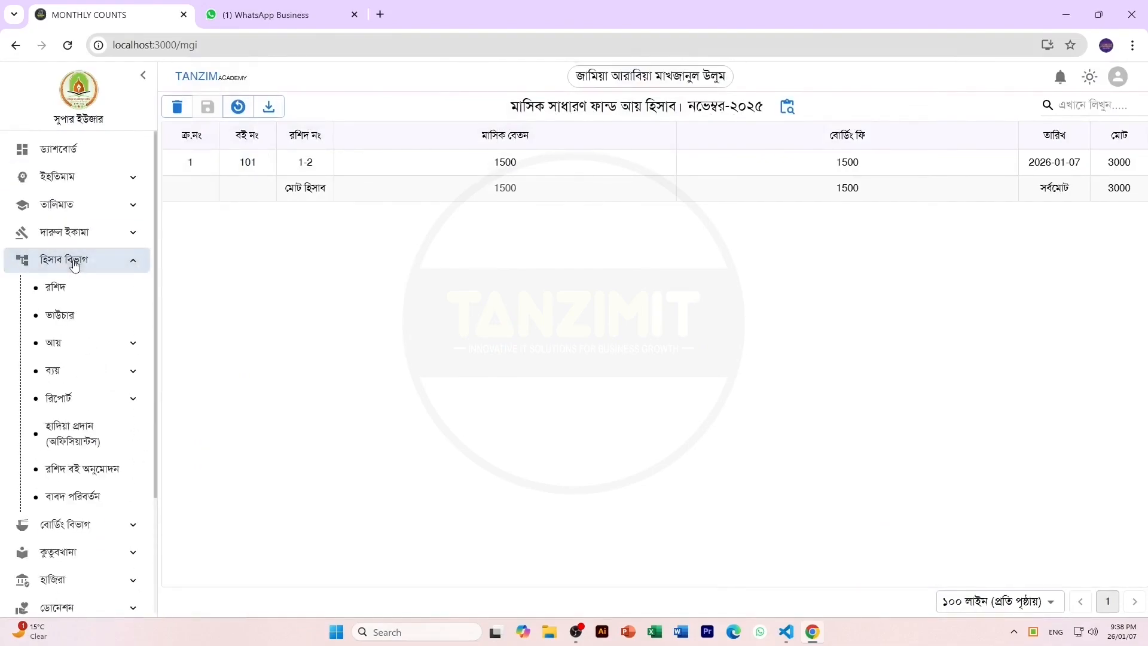
{"action": "left_click", "coordinate": [84, 498]}
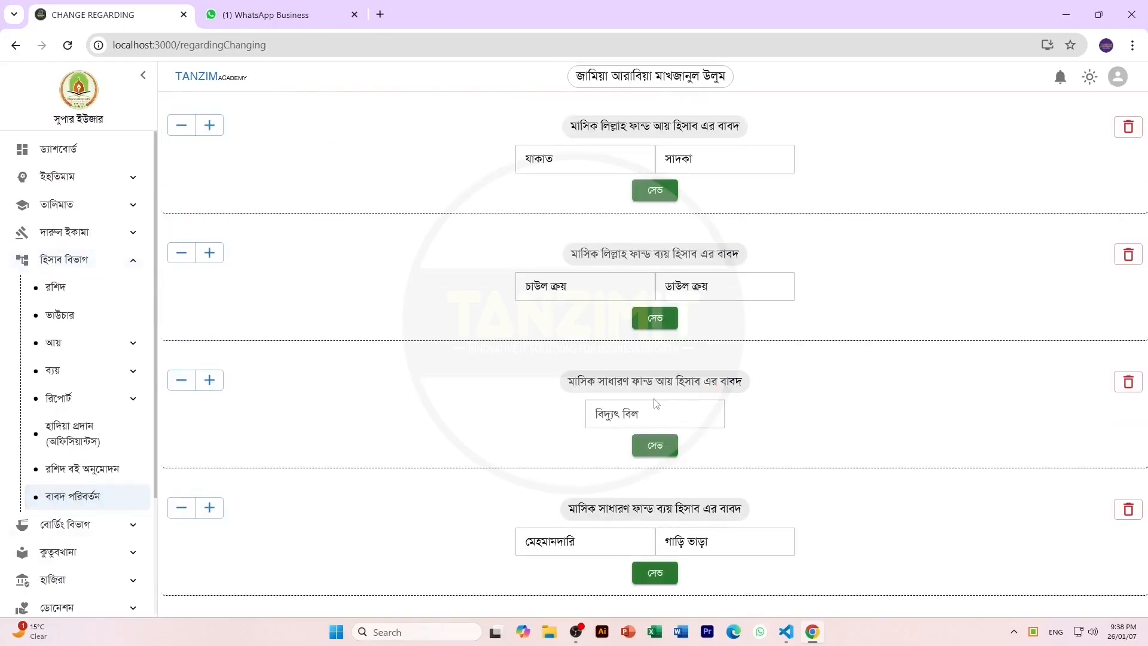
{"action": "left_click", "coordinate": [75, 469]}
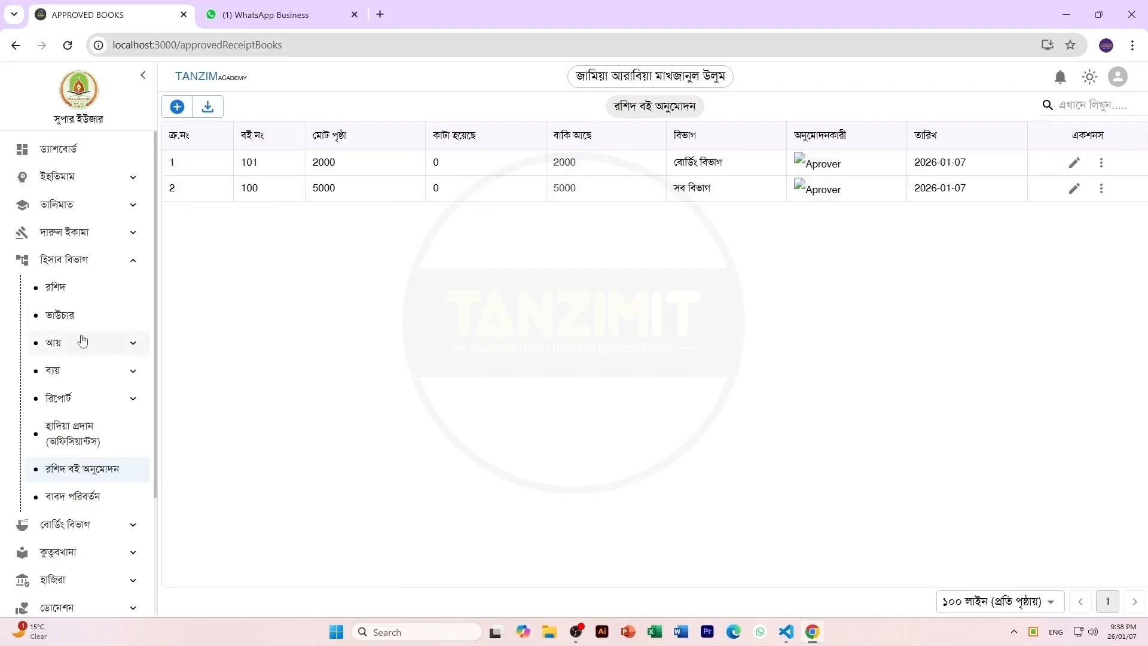
Review the accounts department's receipt list and voucher list.
{"action": "left_click", "coordinate": [86, 294]}
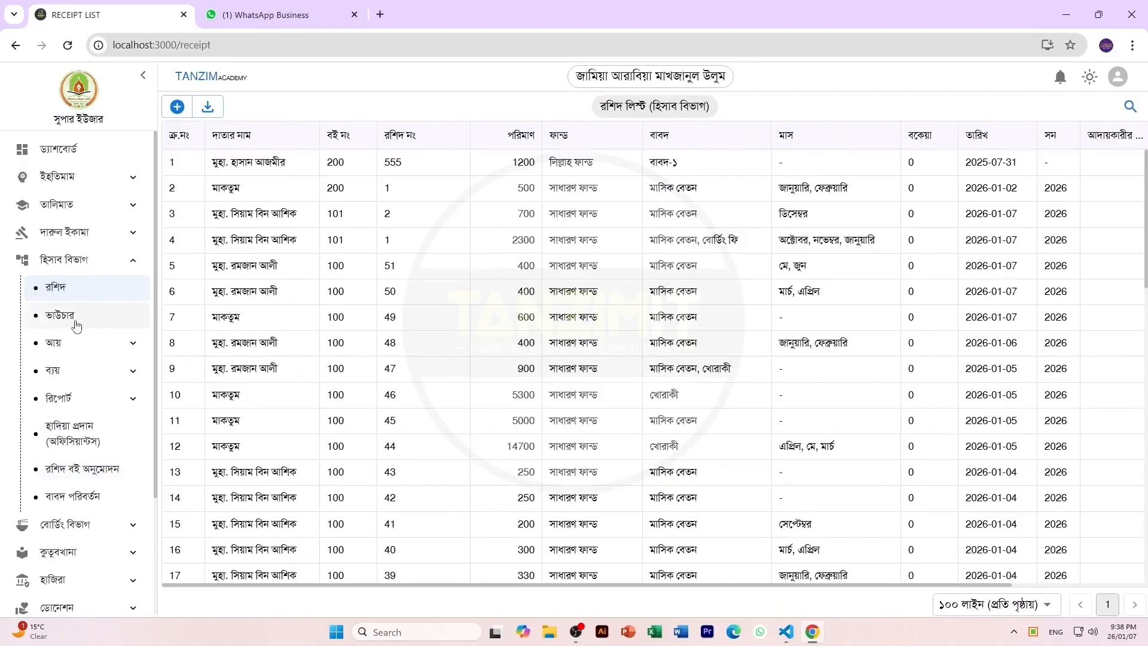
{"action": "left_click", "coordinate": [76, 326]}
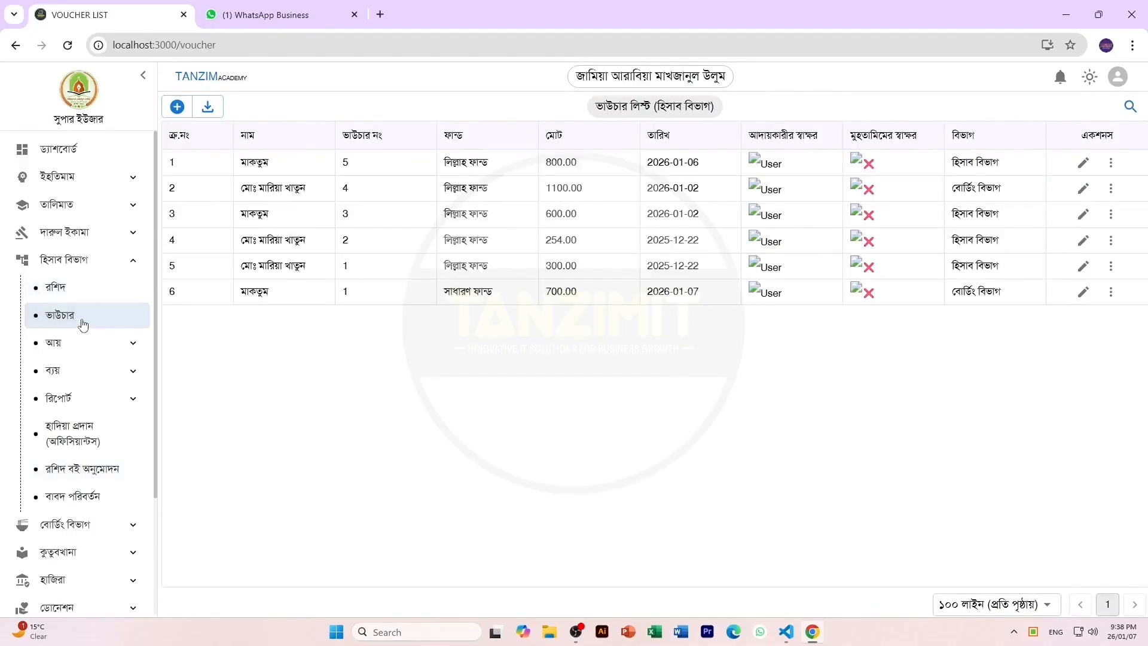
{"action": "scroll", "coordinate": [84, 322], "scroll_direction": "down", "scroll_amount": 2}
Open the monthly general fund income account and look through the kinds of income-expense reports available.
{"action": "left_click", "coordinate": [79, 199]}
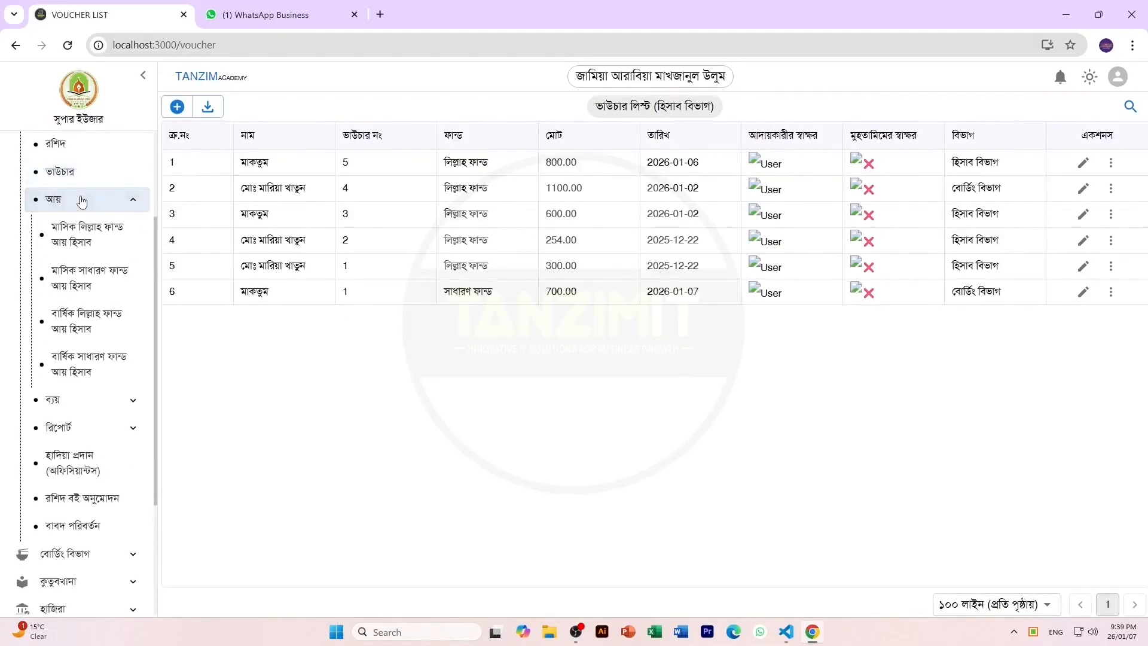
{"action": "left_click", "coordinate": [88, 280]}
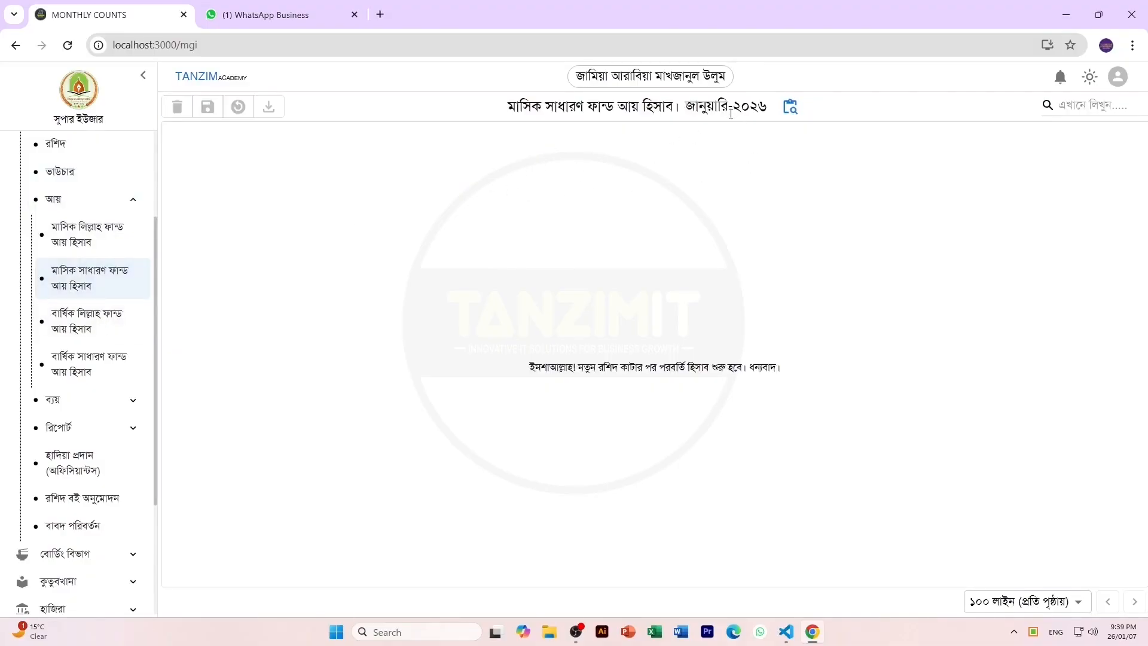
{"action": "left_click", "coordinate": [96, 203]}
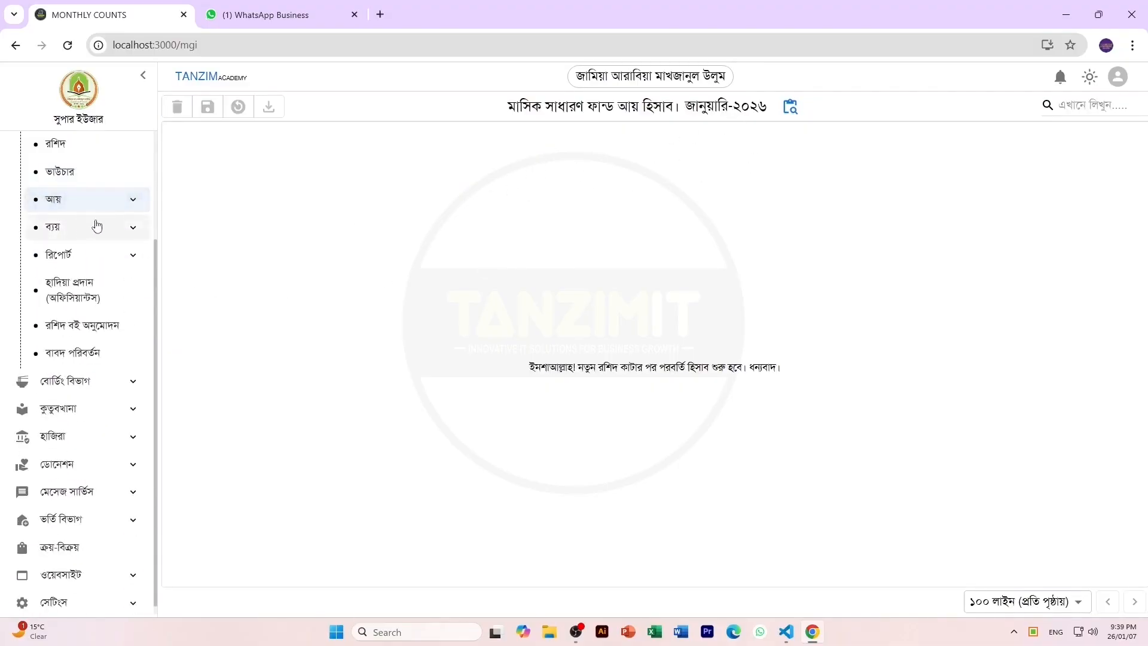
{"action": "left_click", "coordinate": [82, 262]}
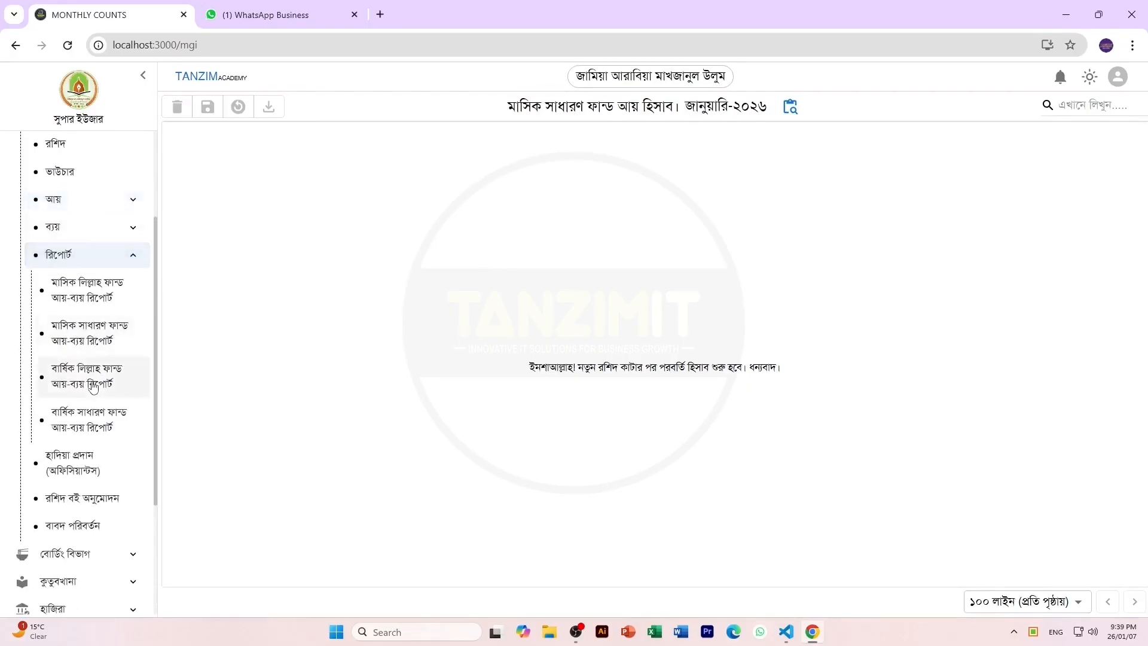
{"action": "left_click", "coordinate": [90, 262]}
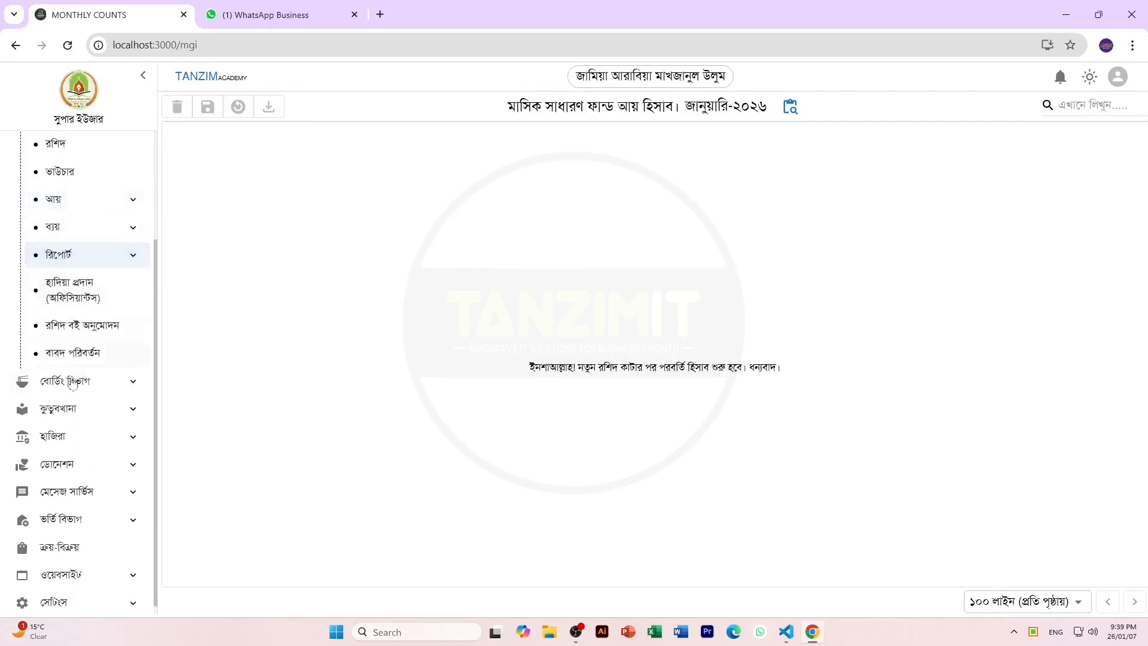
{"action": "scroll", "coordinate": [71, 392], "scroll_direction": "up", "scroll_amount": 3}
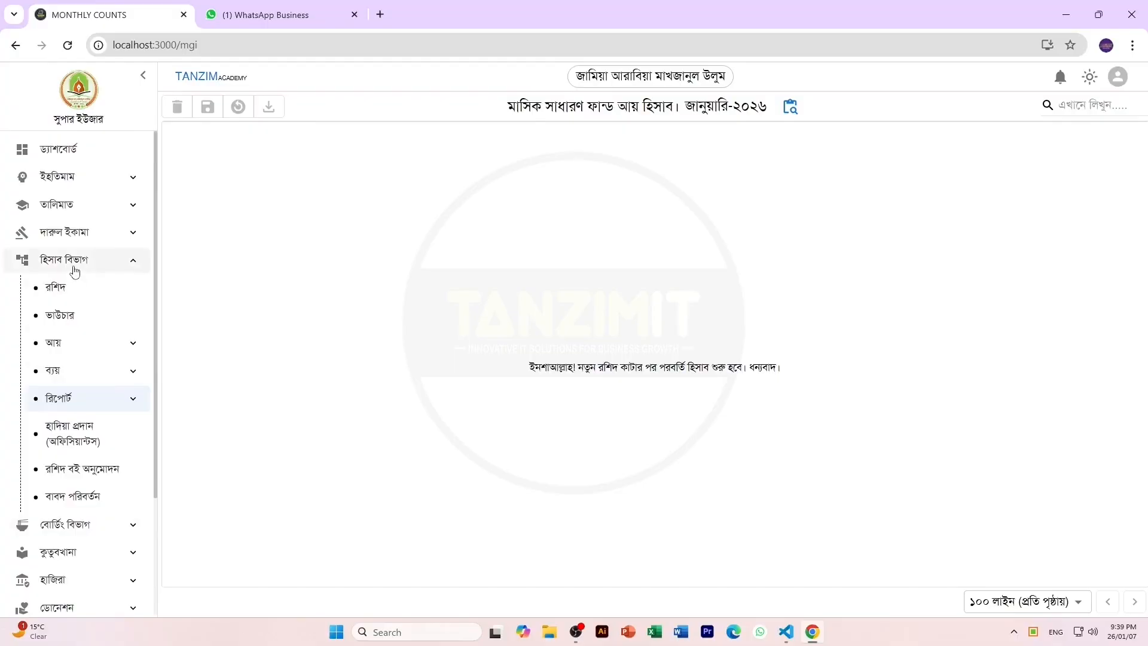
Open the dashboard and examine the accounts department's income, expense and balance for জানুয়ারি ৭ in the chart.
{"action": "left_click", "coordinate": [75, 270]}
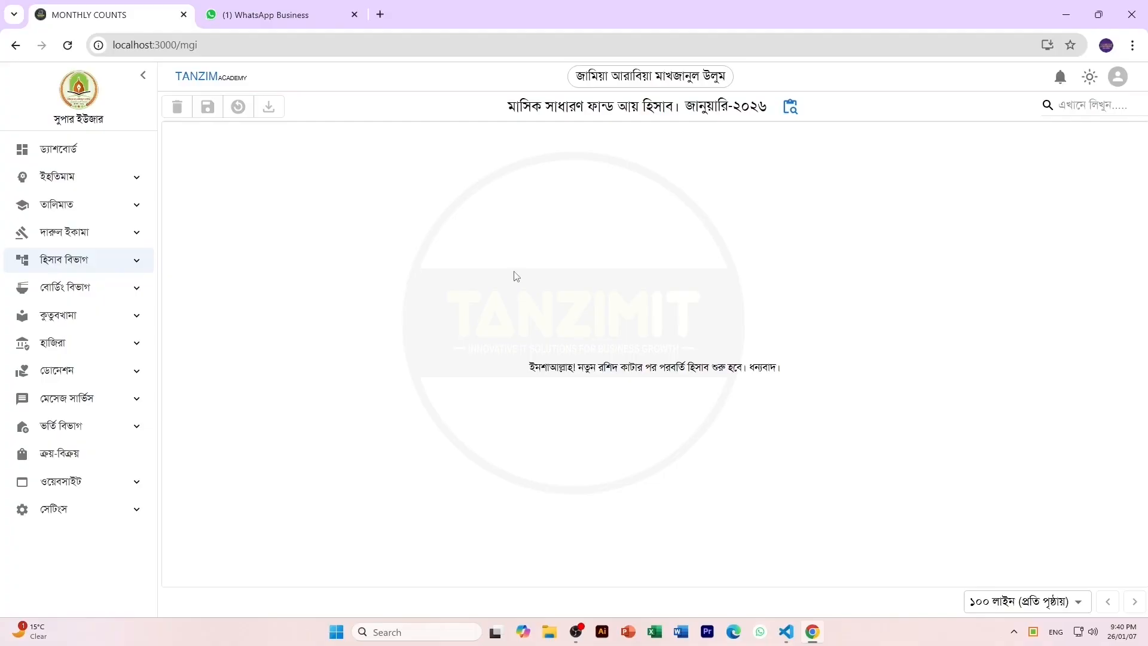
{"action": "left_click", "coordinate": [80, 151]}
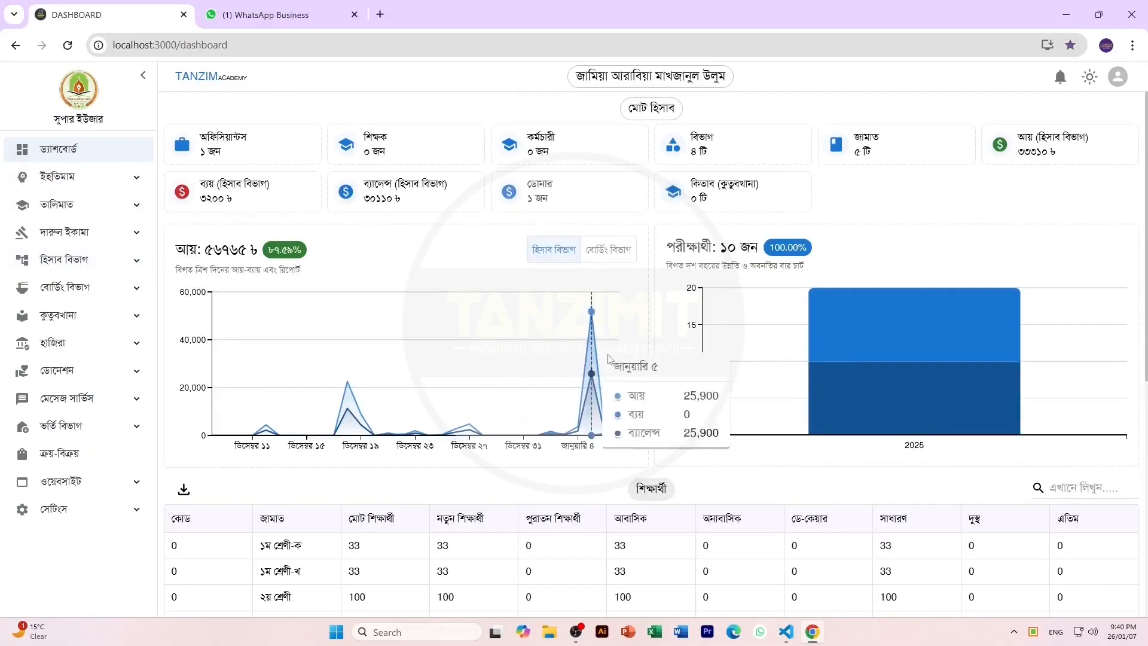
{"action": "mouse_move", "coordinate": [618, 360]}
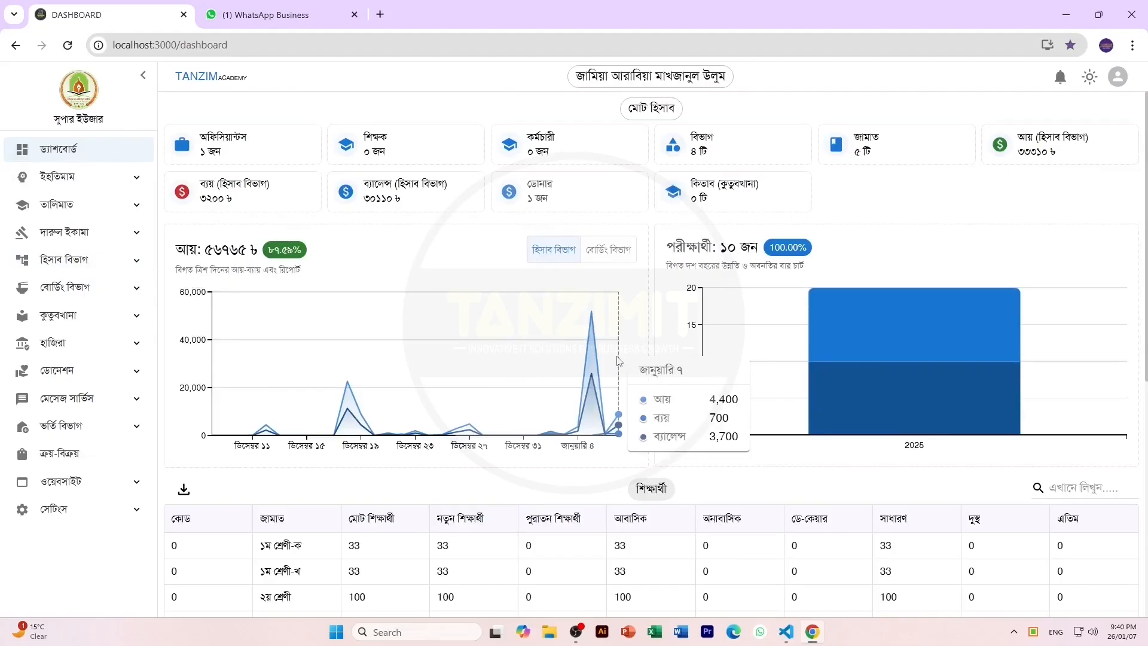